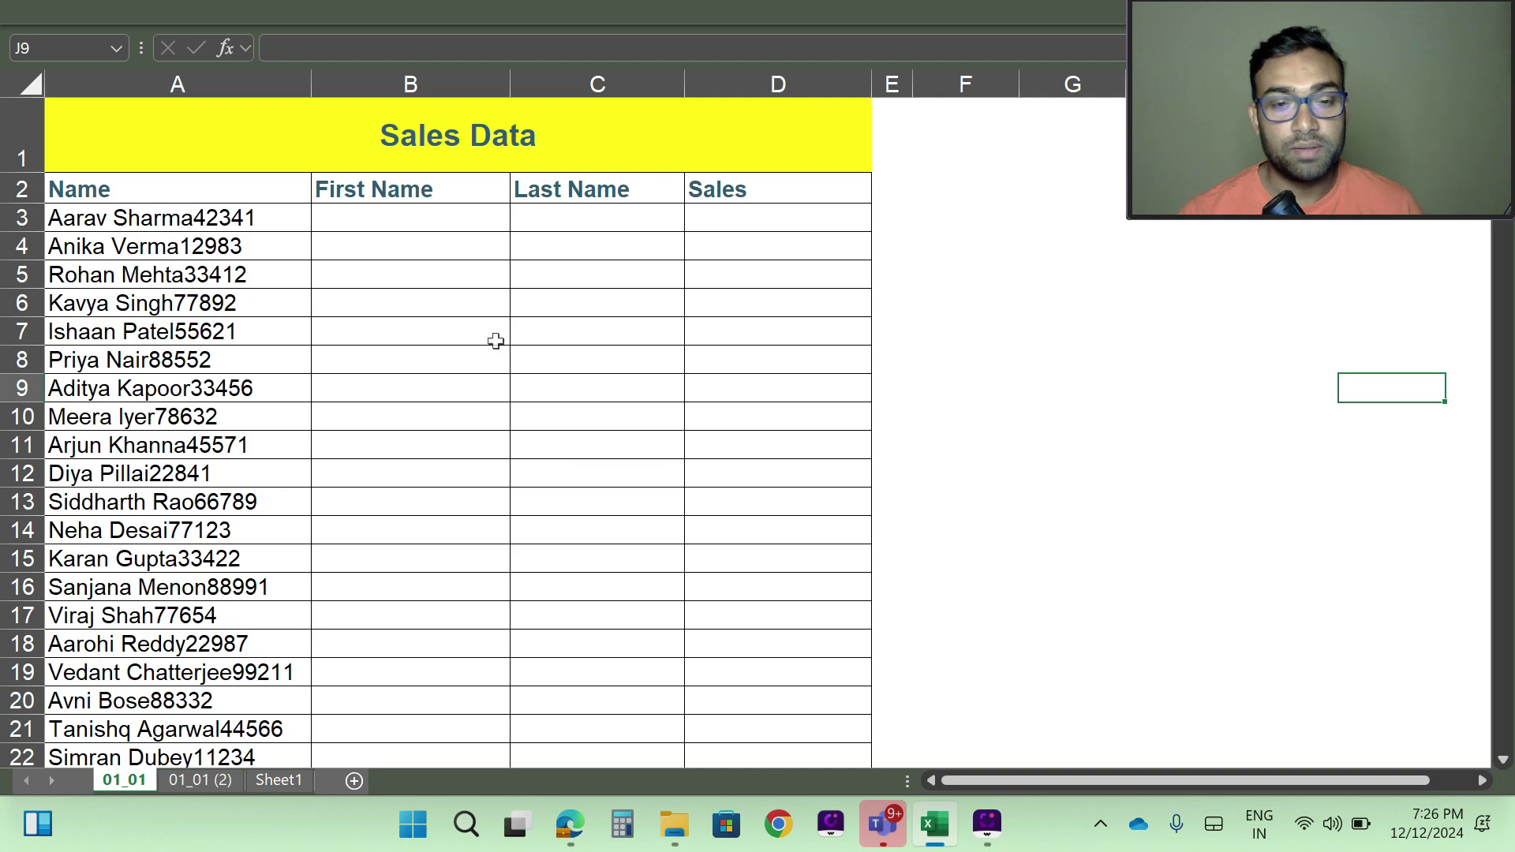
# Enter the first name contained in A3 into cell B3 of the First Name column as the example
pyautogui.scroll(-13, 494, 341)
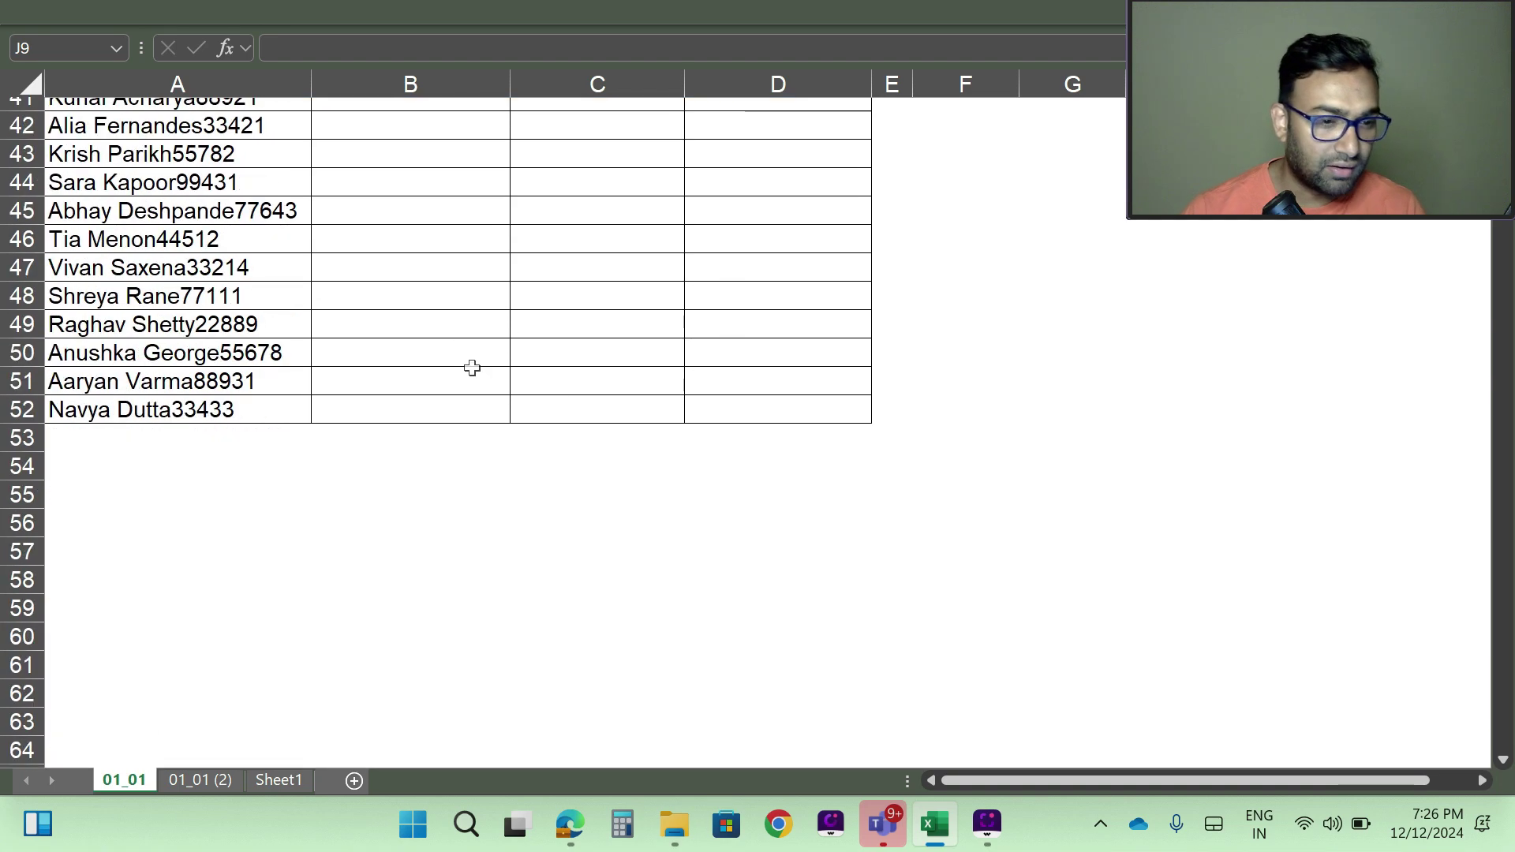
pyautogui.scroll(13, 463, 409)
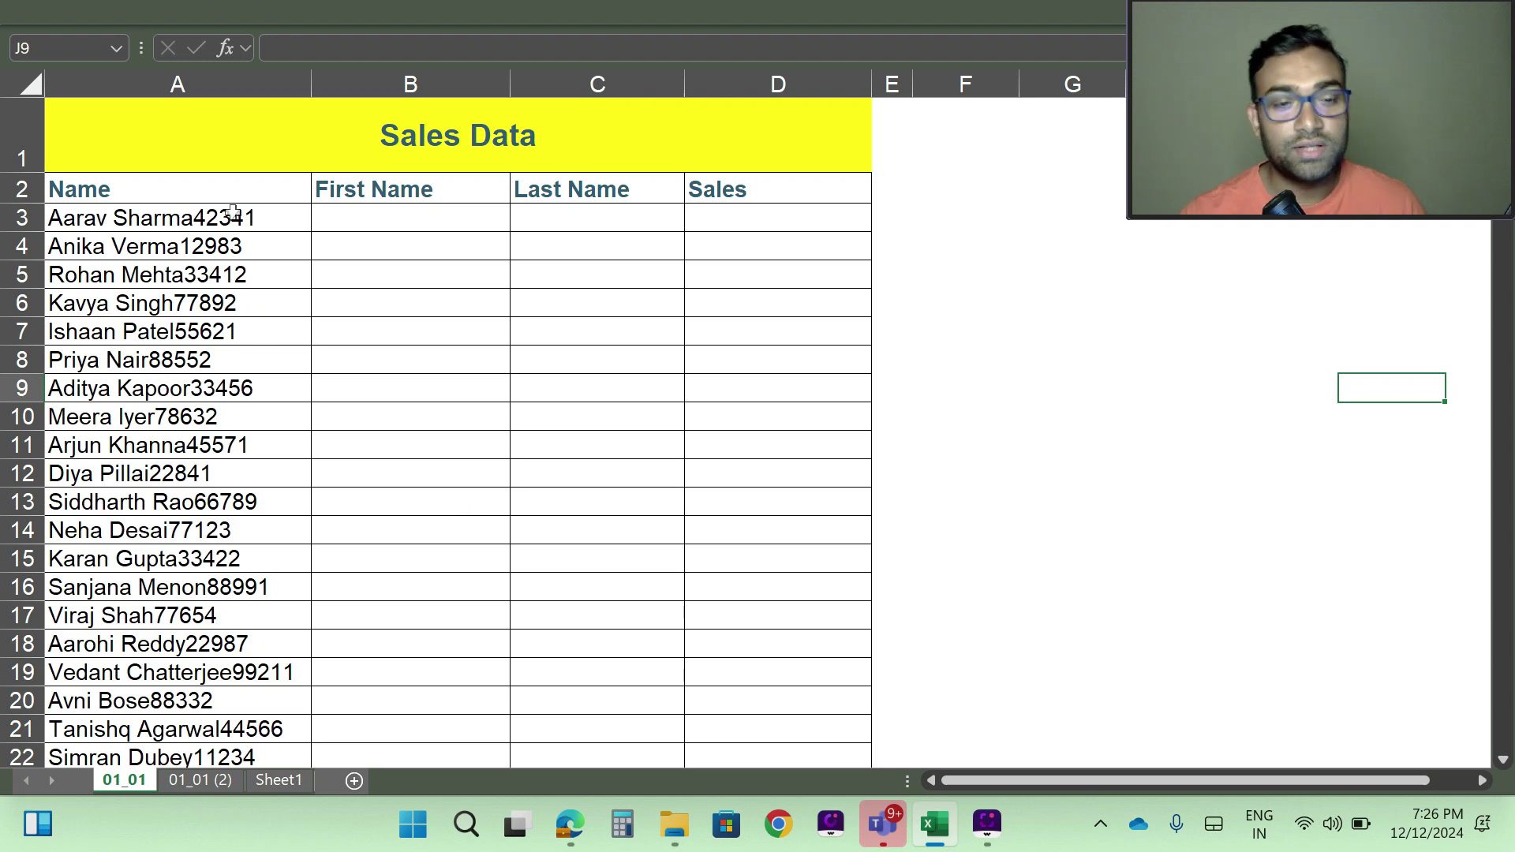
pyautogui.click(146, 190)
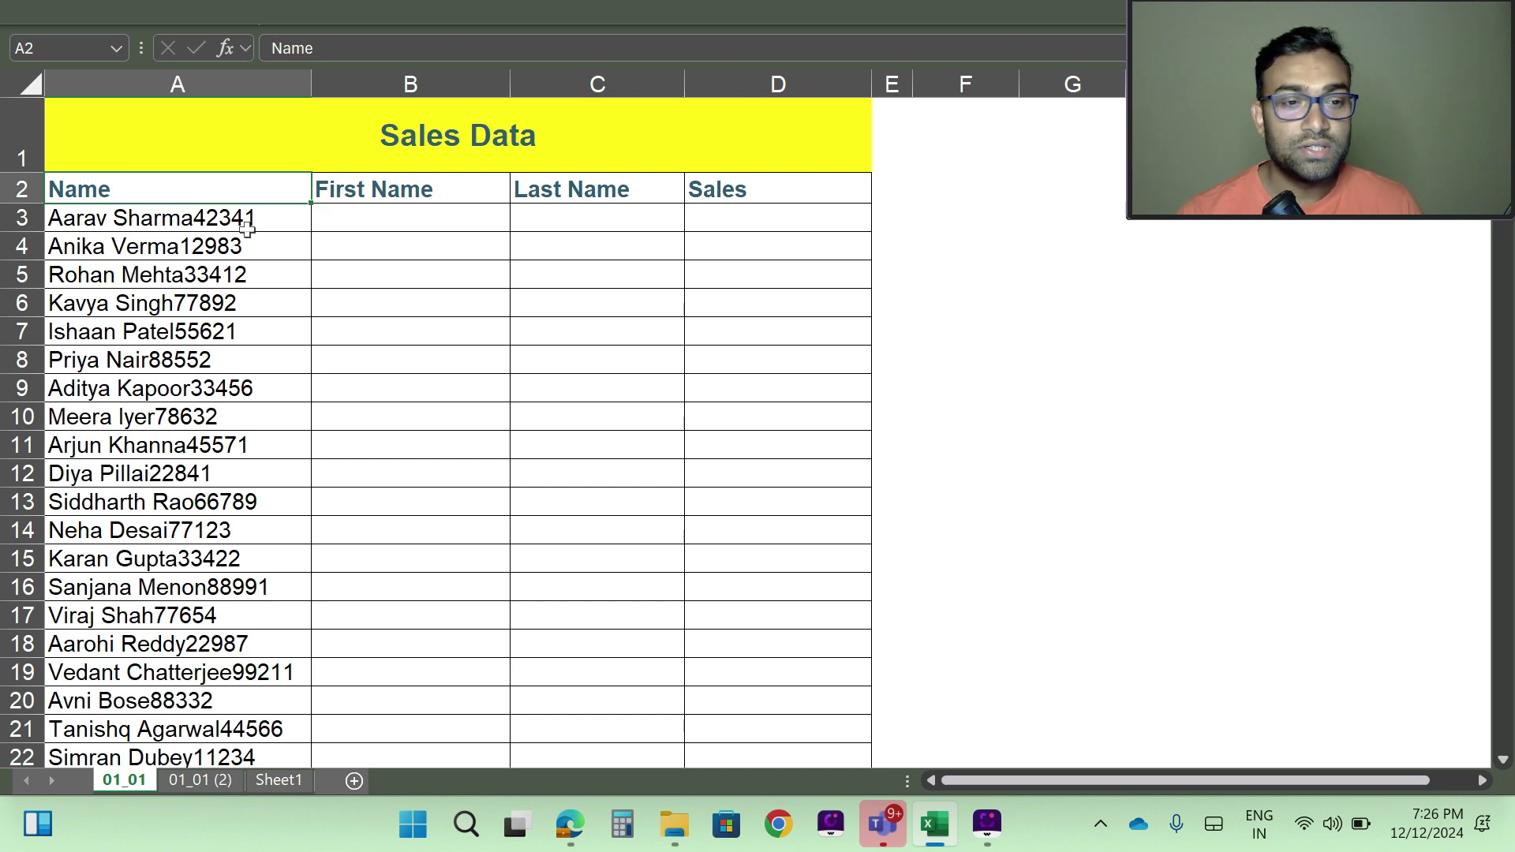
pyautogui.click(168, 224)
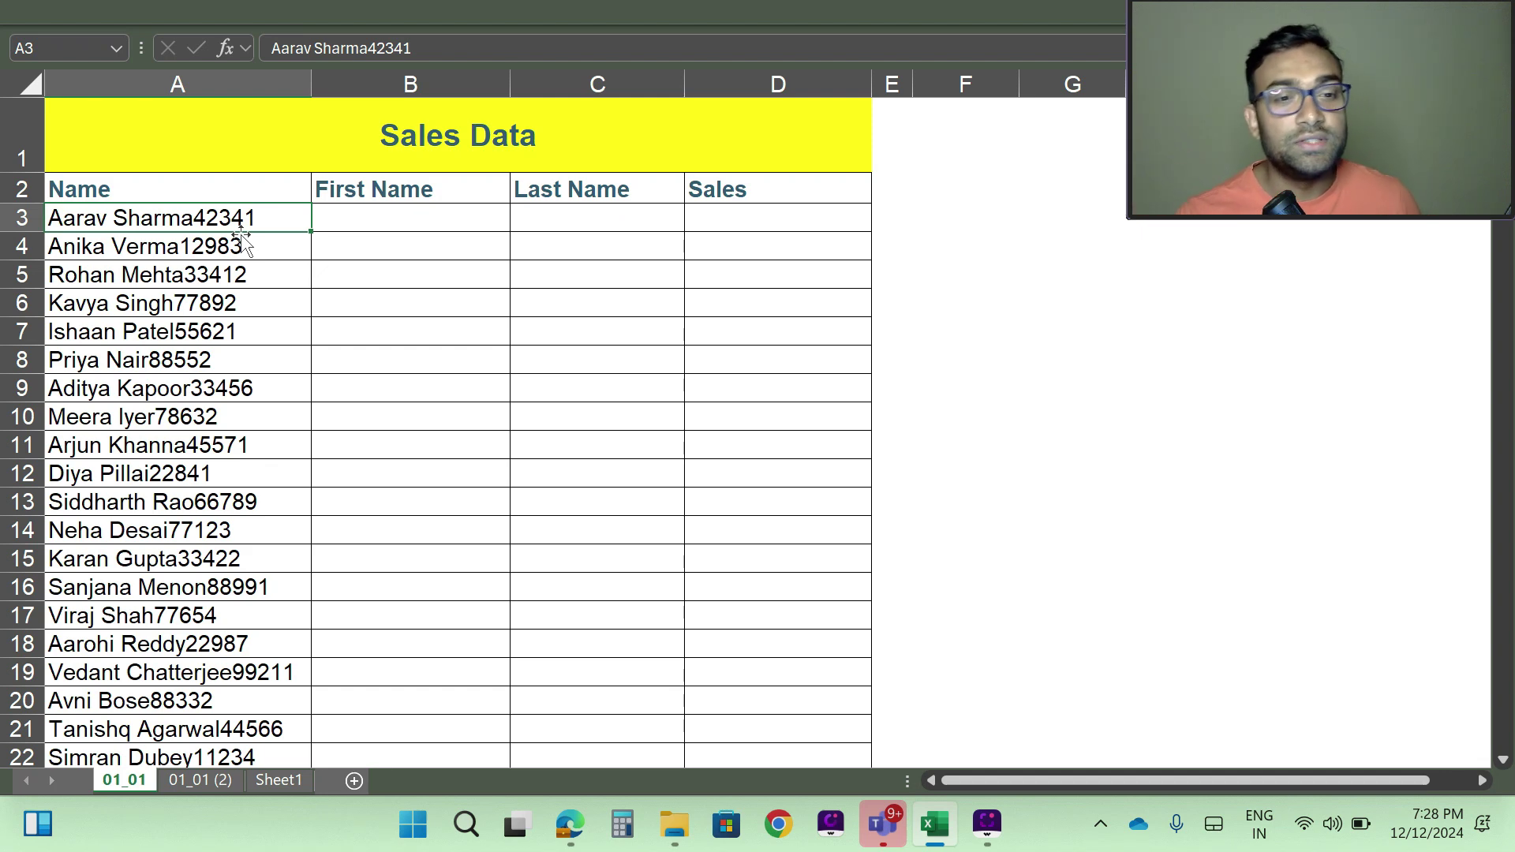
pyautogui.click(374, 213)
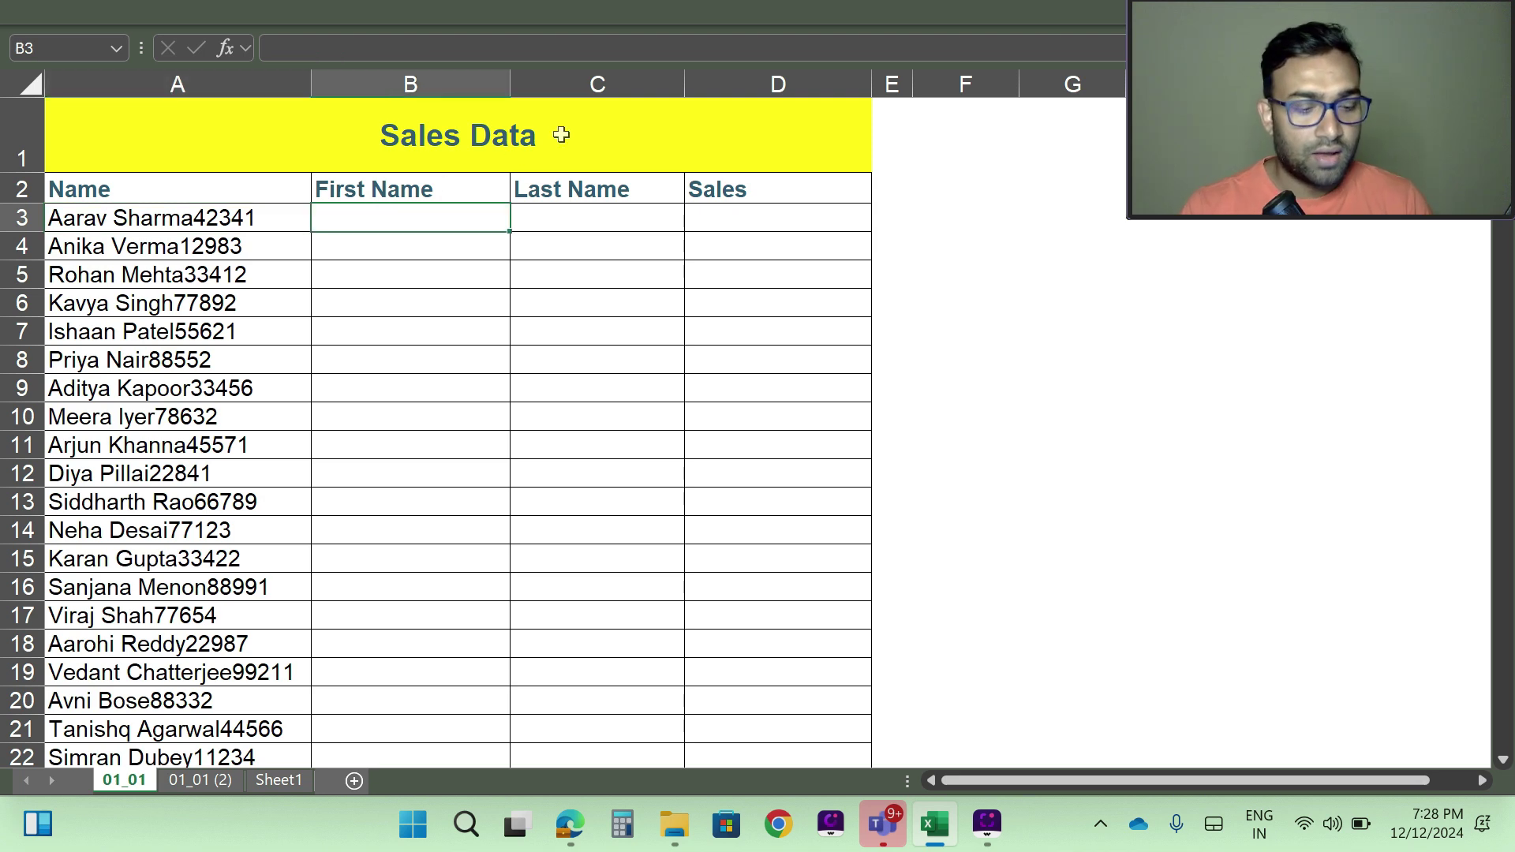
pyautogui.write('A')
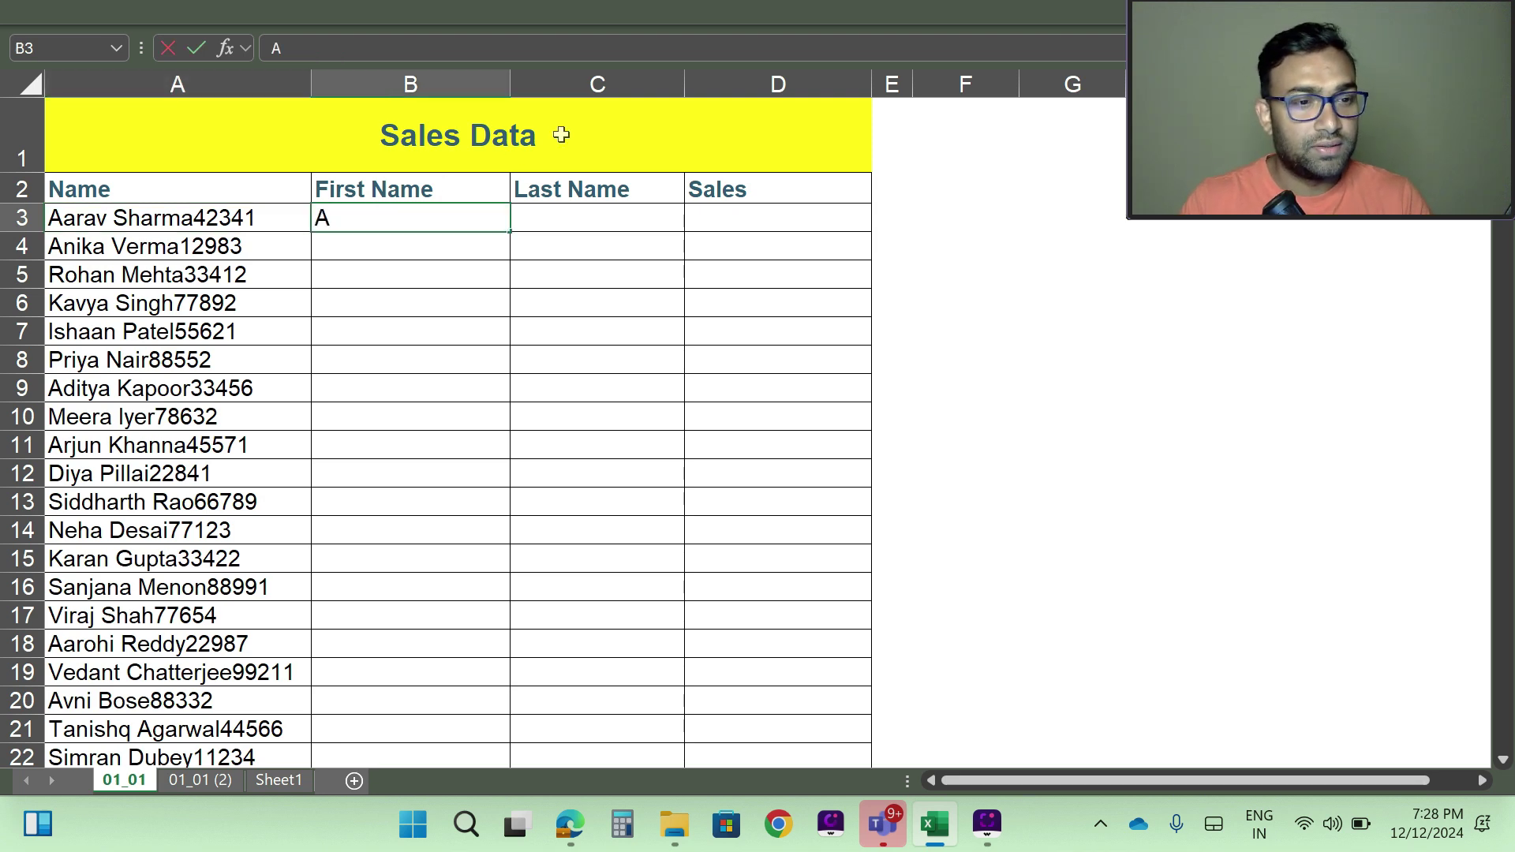
pyautogui.write('ar')
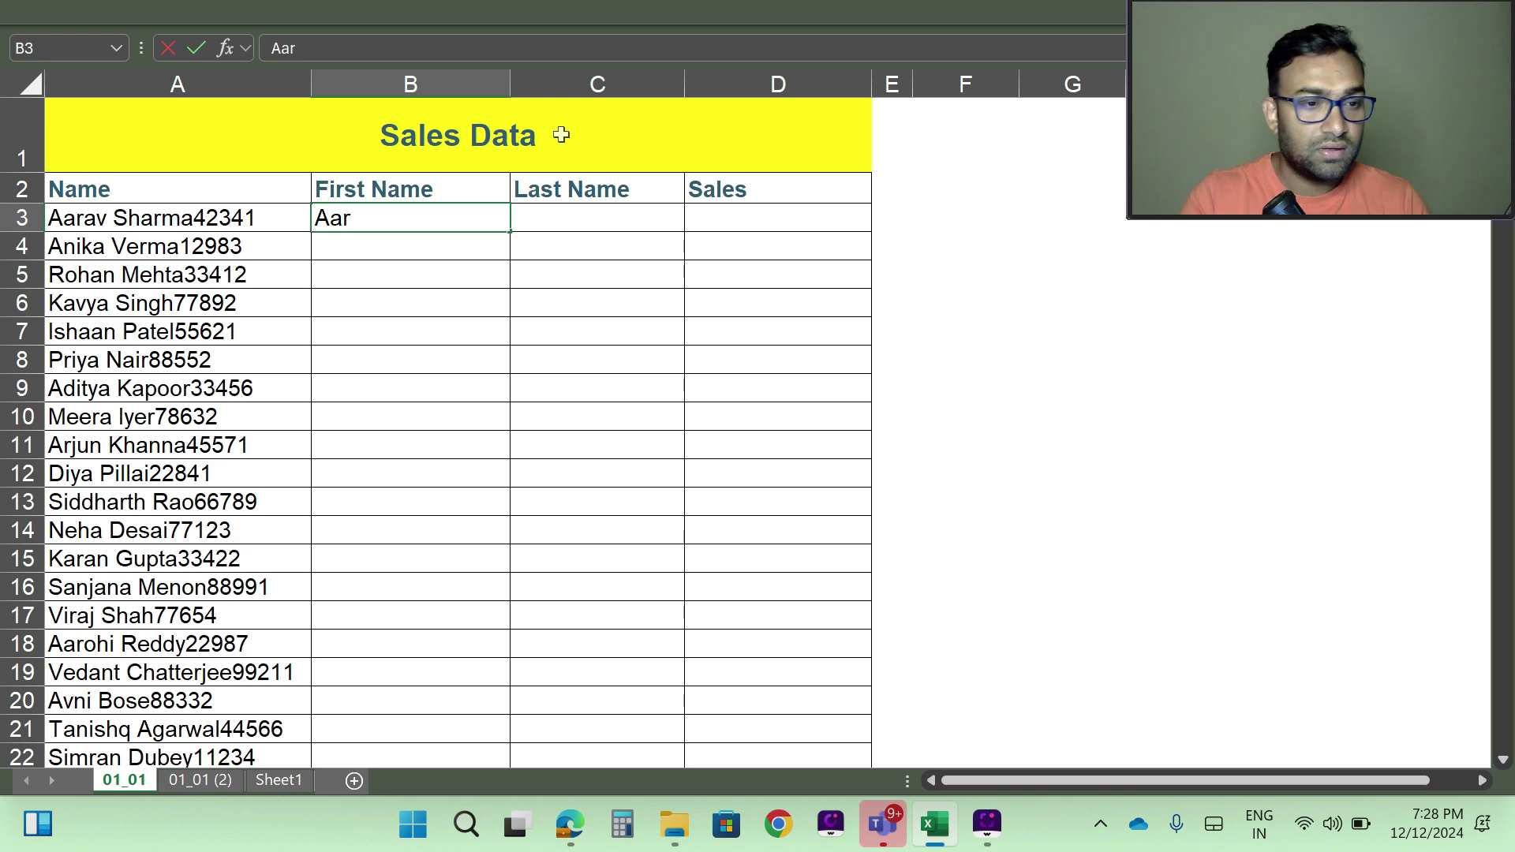
pyautogui.write('av')
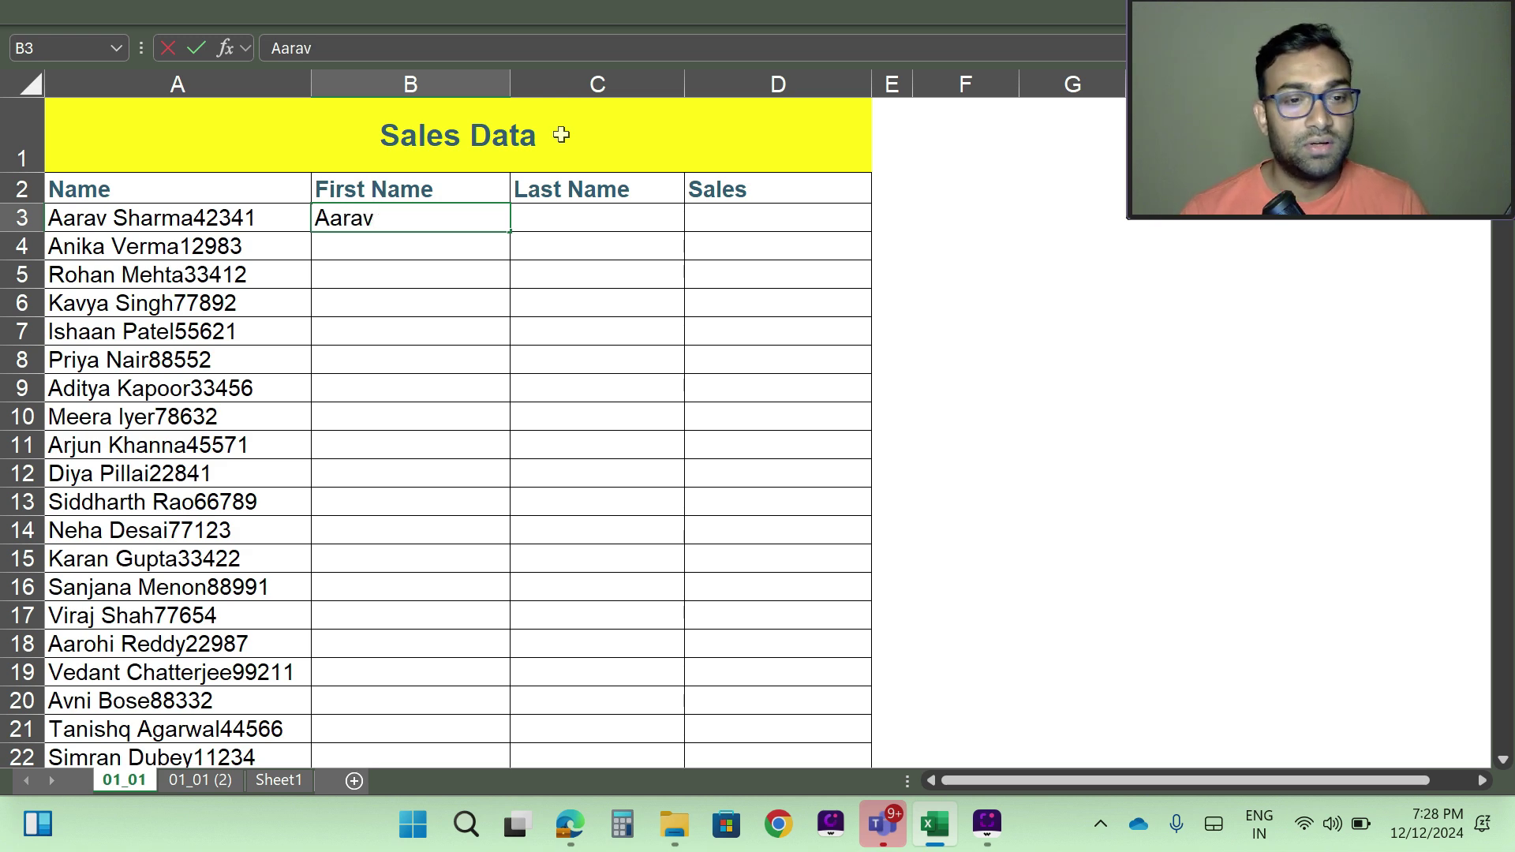
pyautogui.press('Tab')
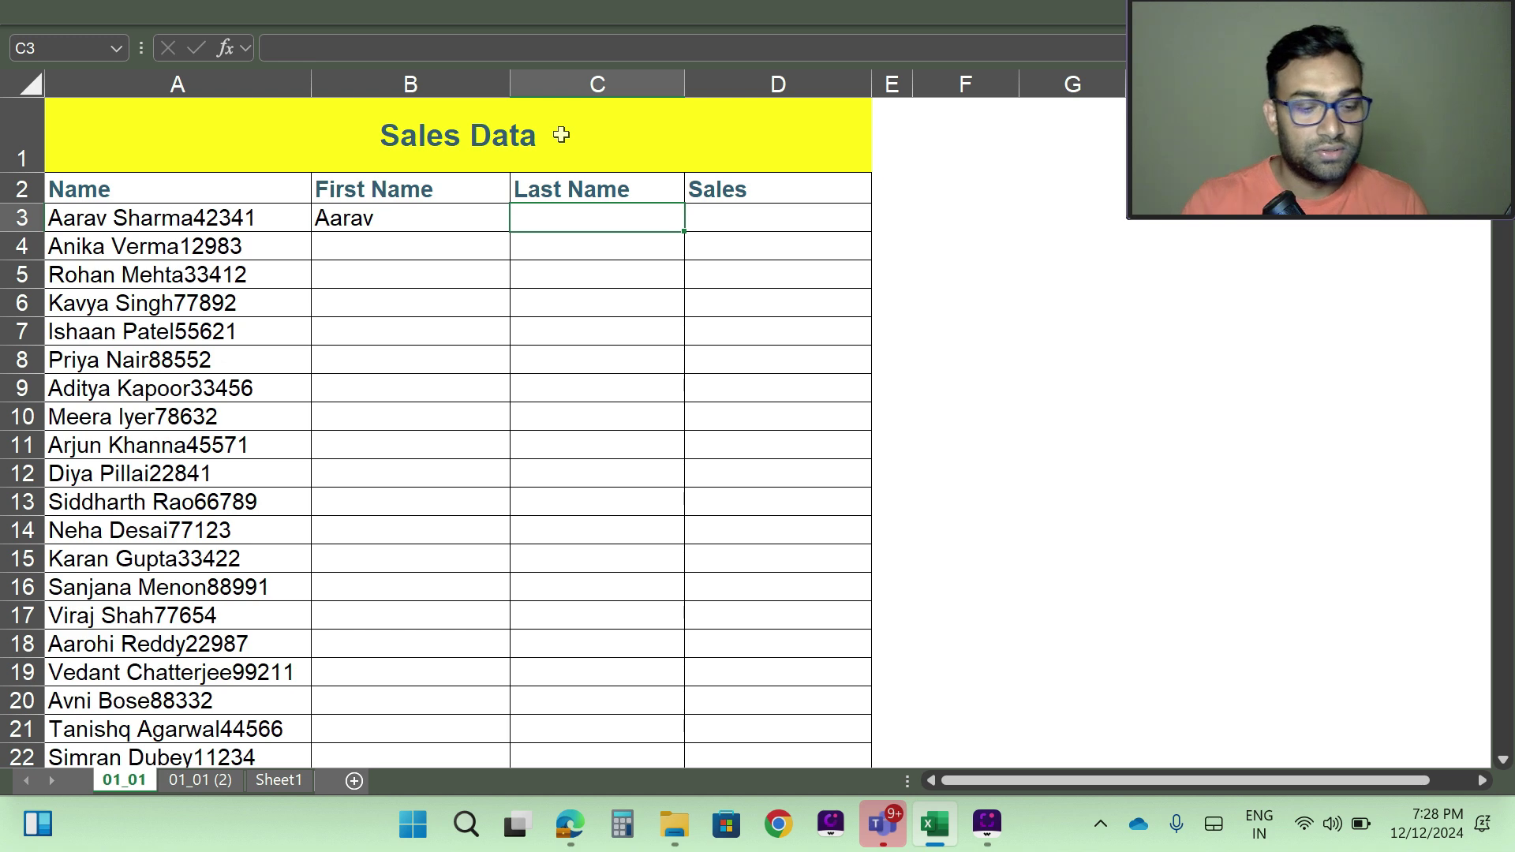
# Enter the last name from A3 in C3 and the sales figure 42341 in D3 as examples
pyautogui.write('Sharma')
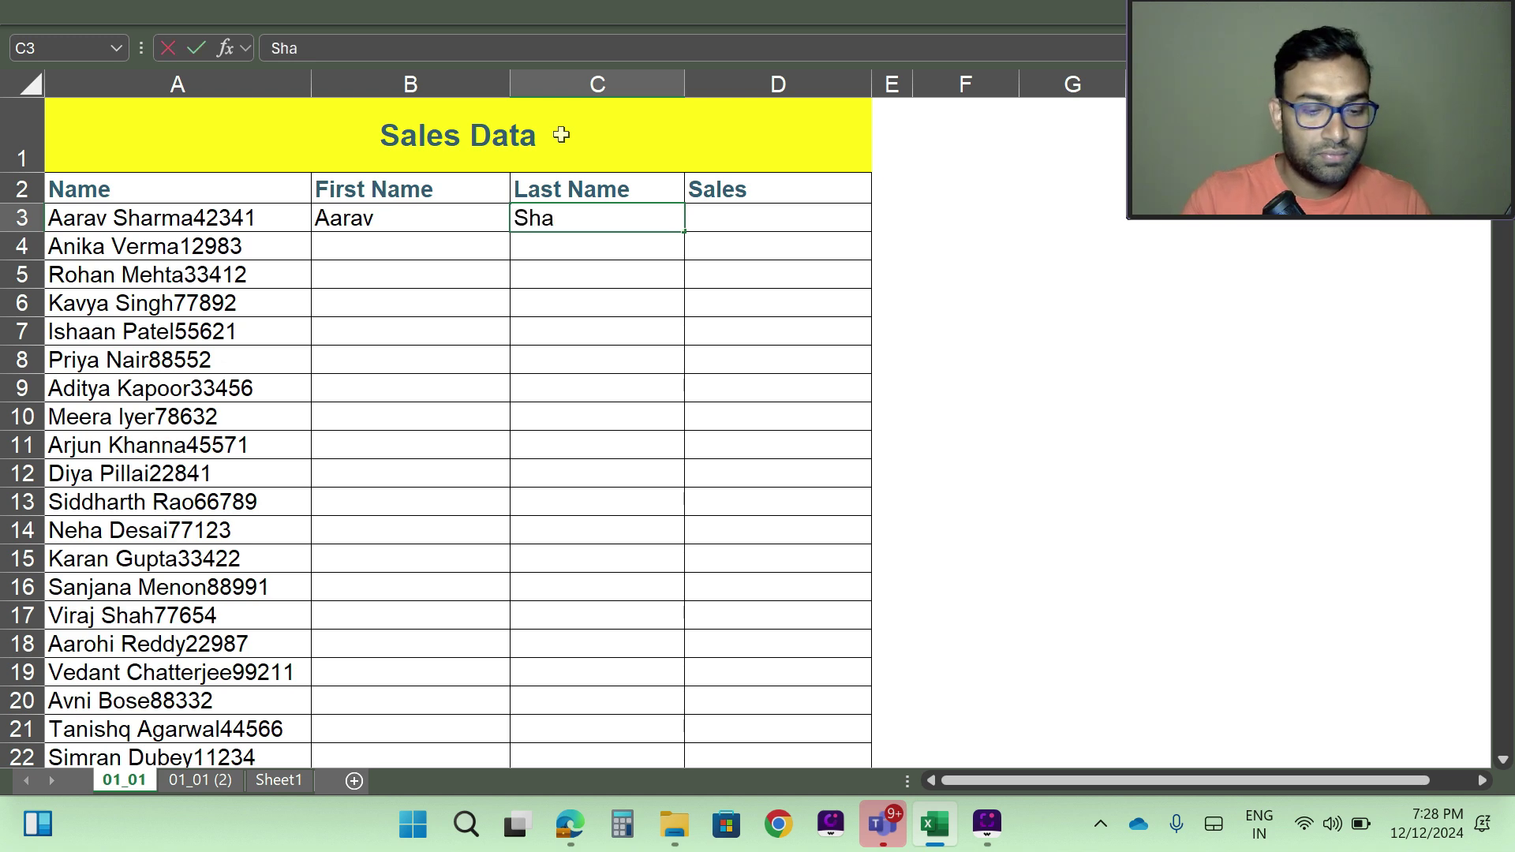
pyautogui.press('BackSpace')
pyautogui.press('BackSpace')
pyautogui.write('ma')
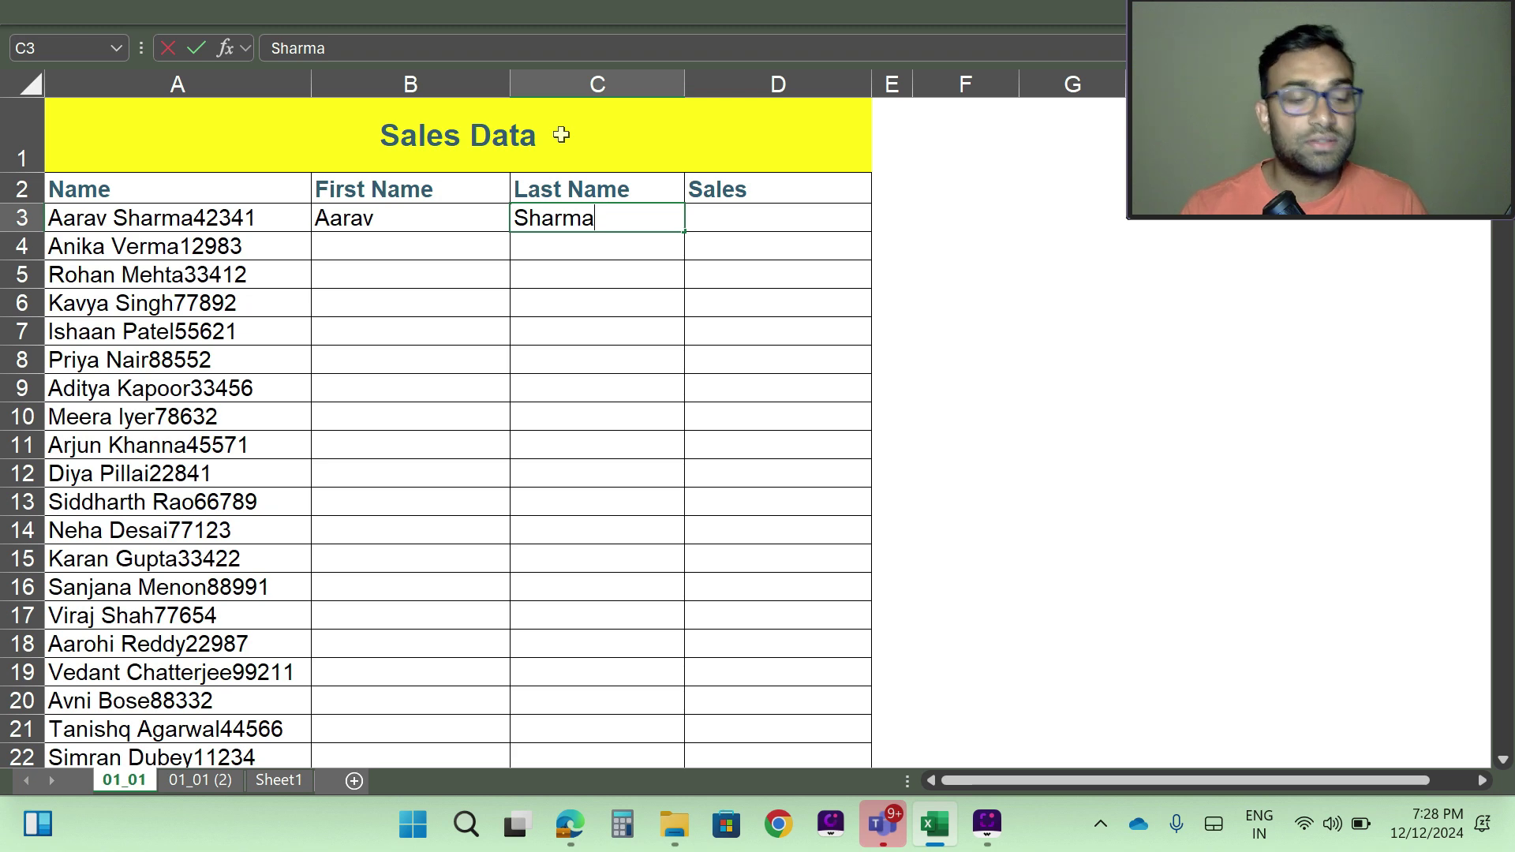
pyautogui.press('Tab')
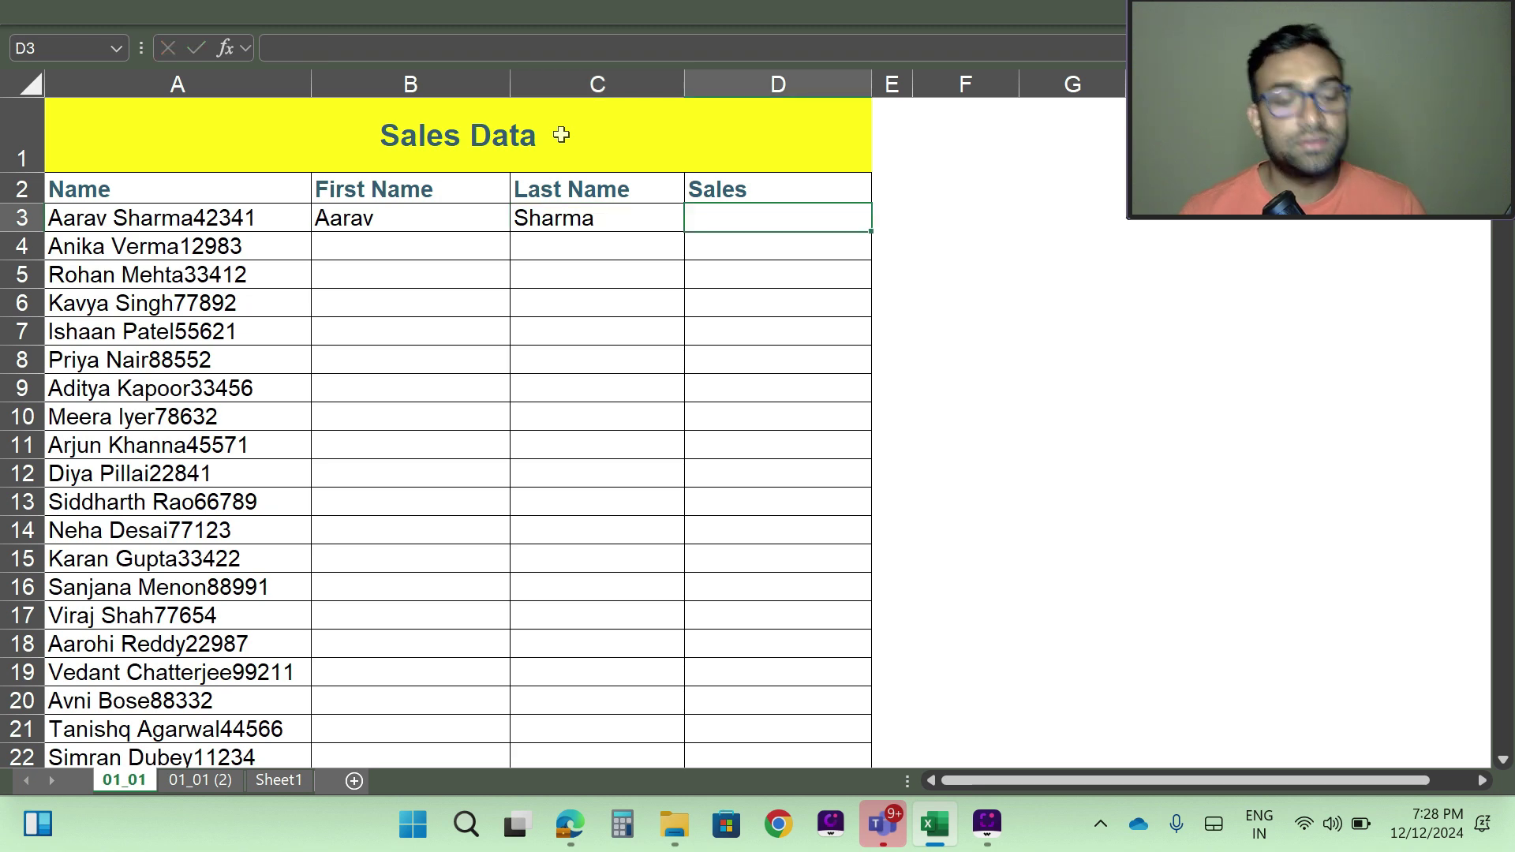
pyautogui.write('42')
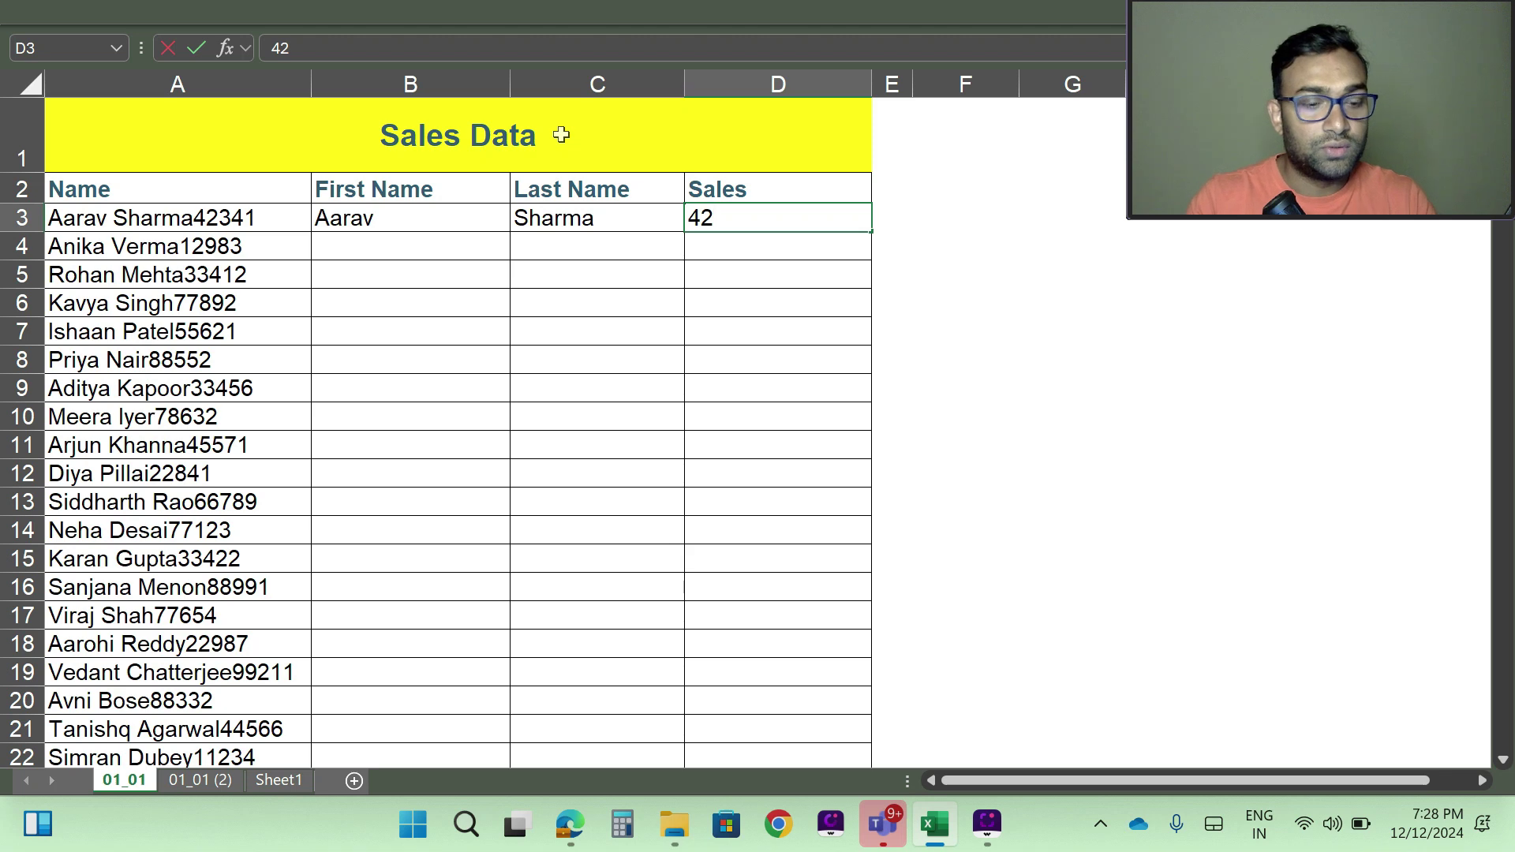
pyautogui.write('341')
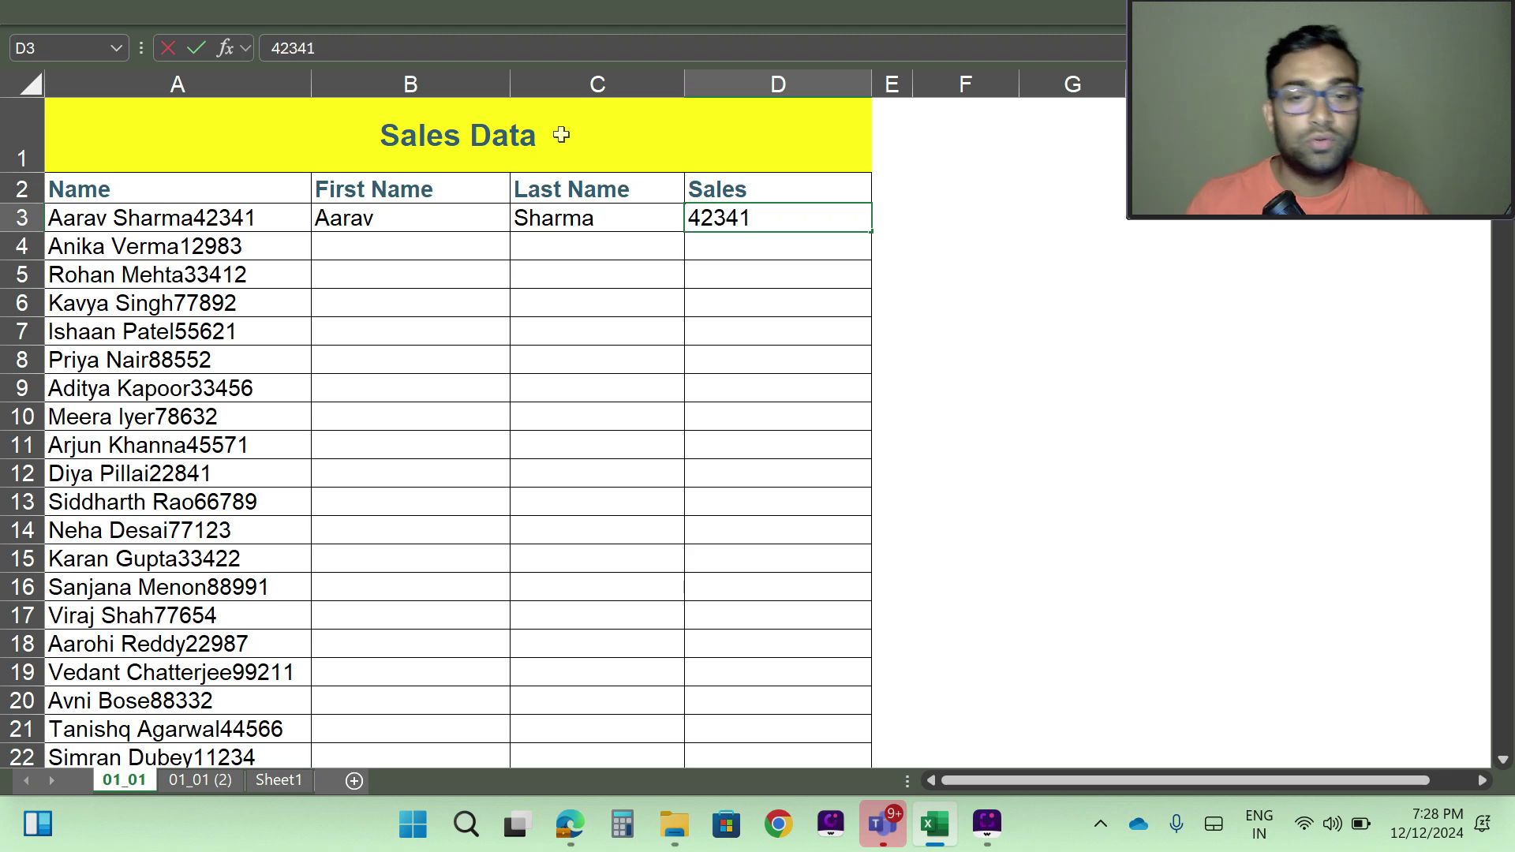
pyautogui.press('Return')
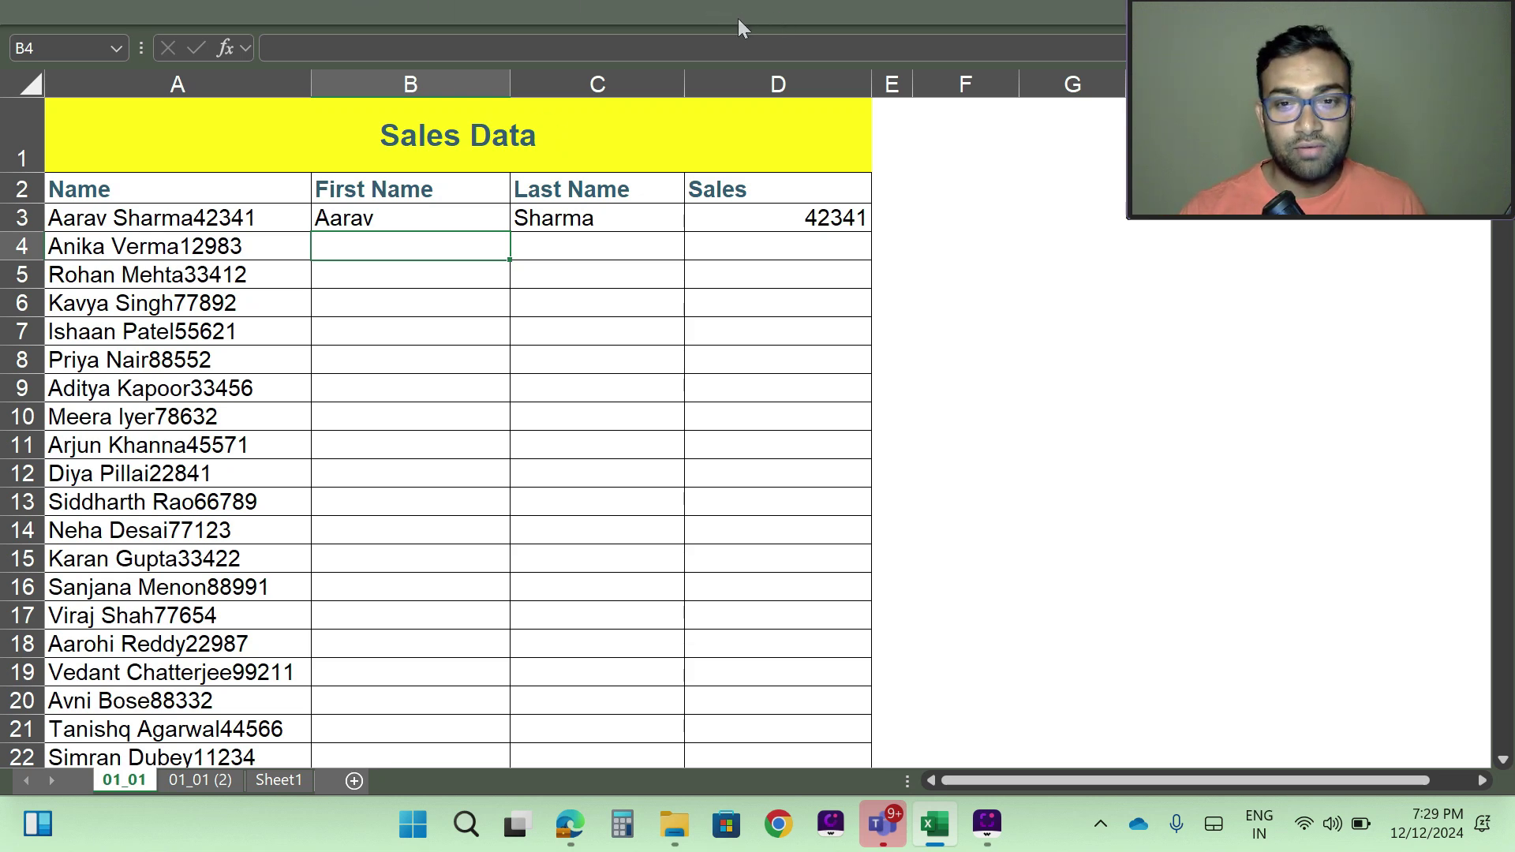
# Apply Flash Fill from cell B4 to extract the remaining first names in the First Name column
pyautogui.click(704, 12)
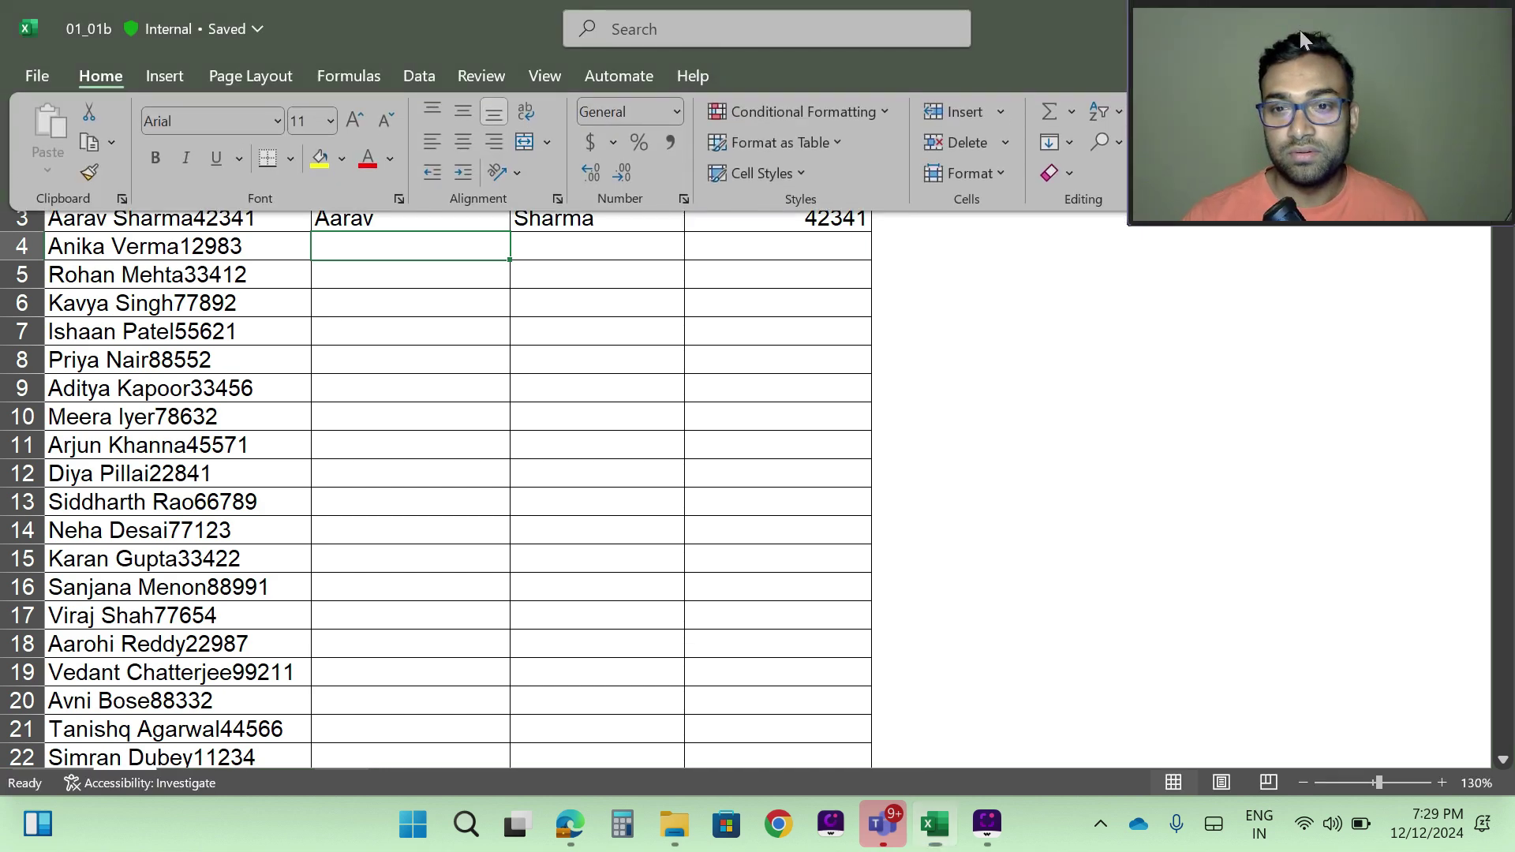
pyautogui.moveTo(1299, 30); pyautogui.dragTo(1377, 344)
pyautogui.click(717, 16)
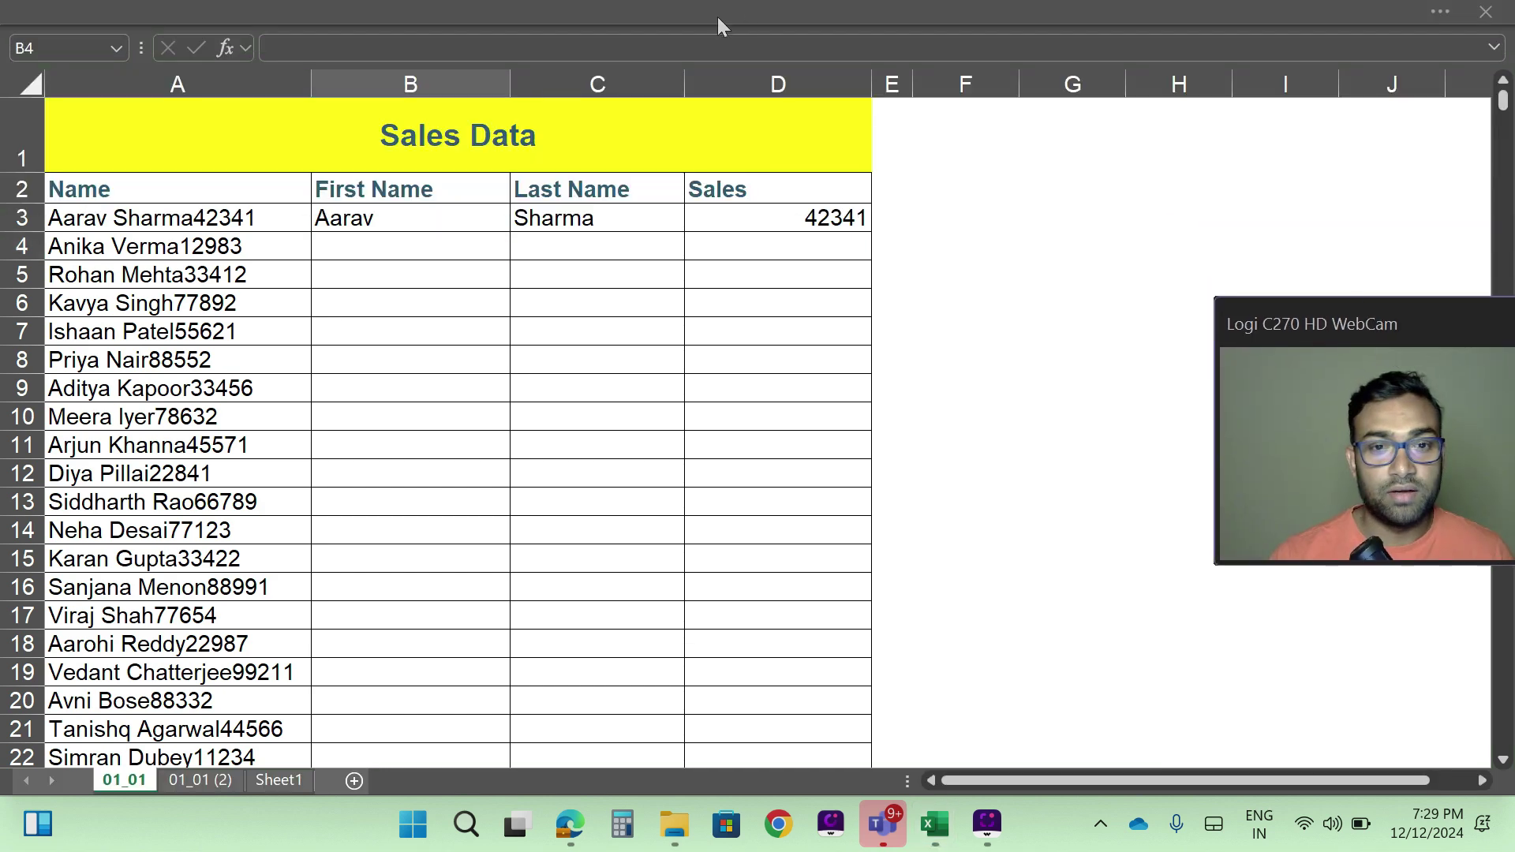
pyautogui.click(721, 12)
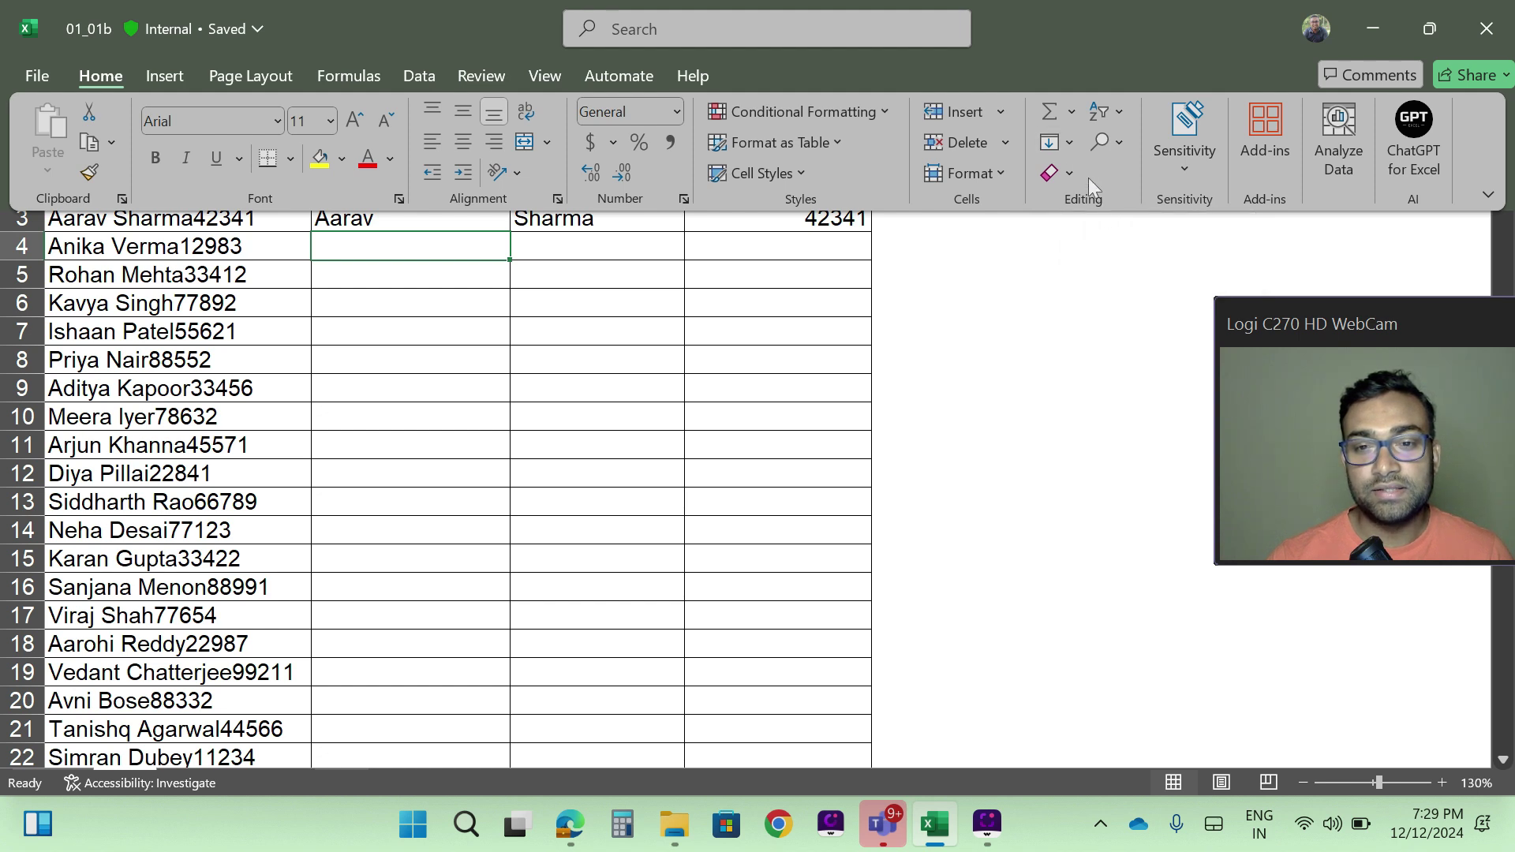
pyautogui.click(1069, 144)
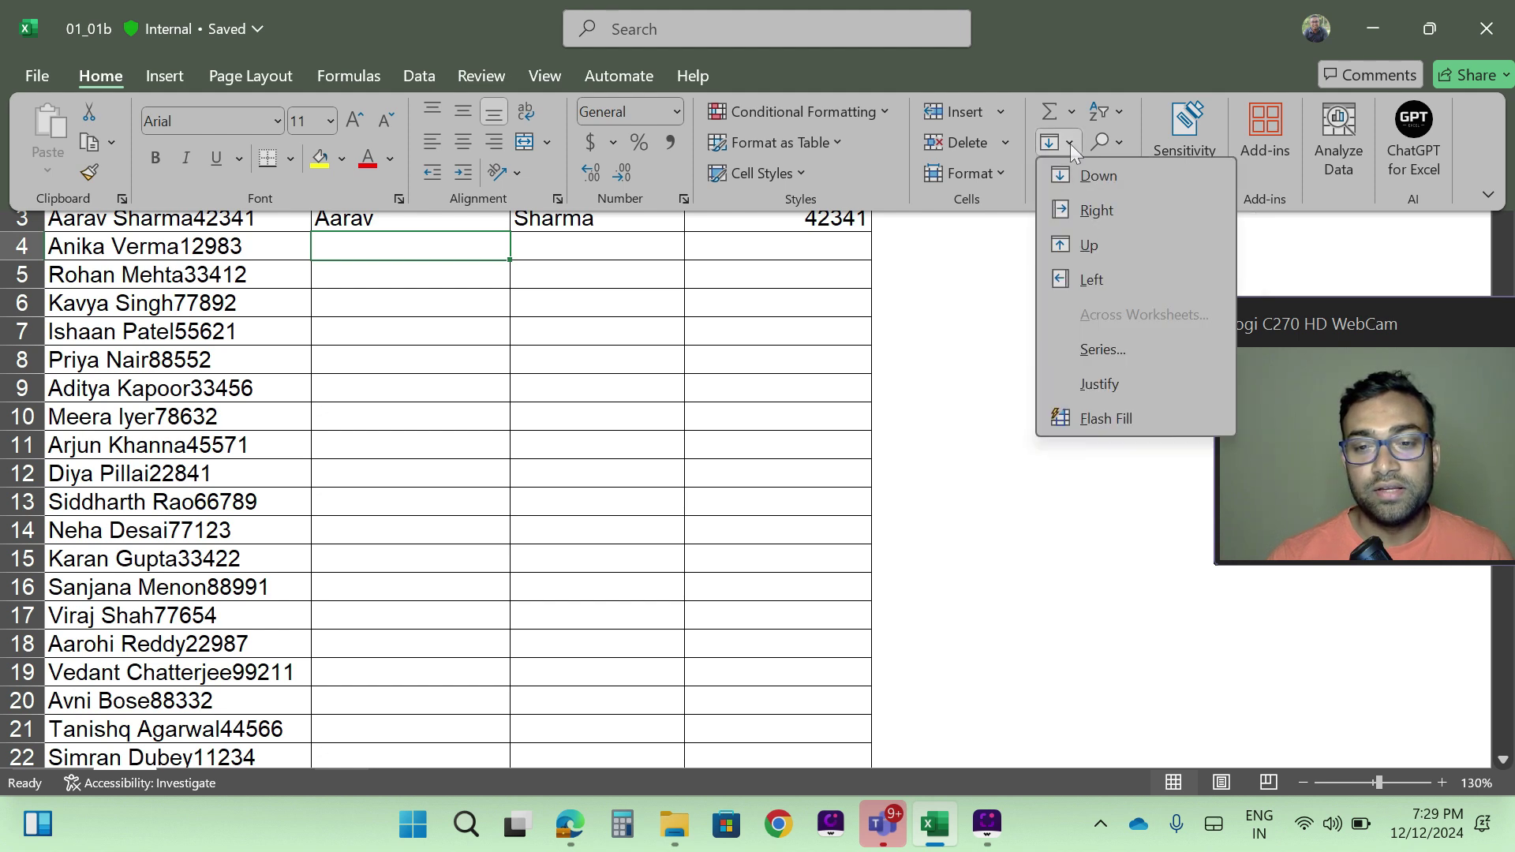
pyautogui.click(1123, 416)
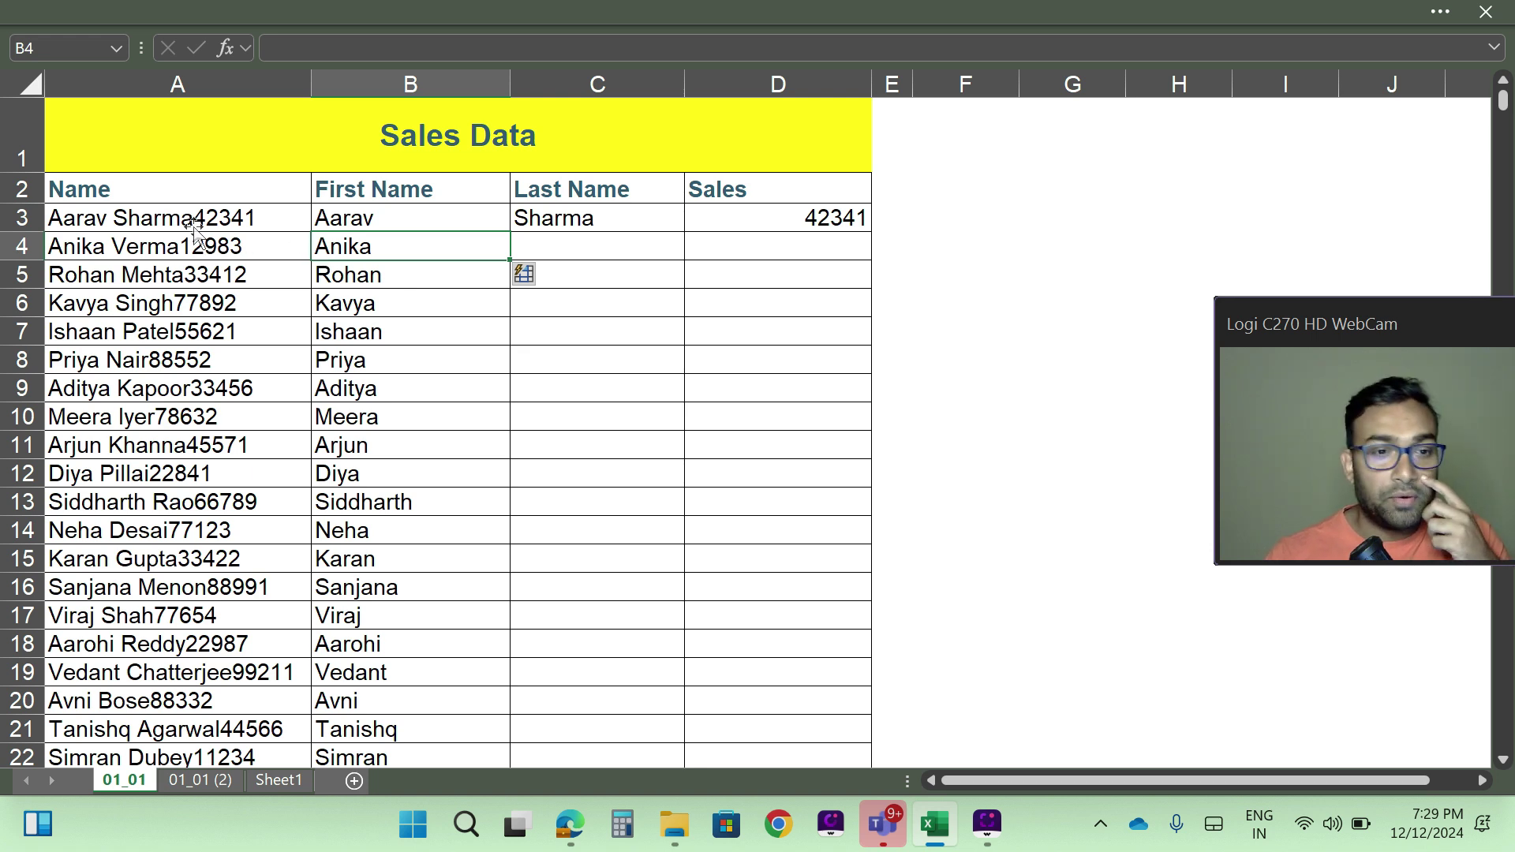
# Examine the example entries in B3:D3 and the filled First Name column down to the last row of data
pyautogui.click(373, 220)
pyautogui.hotkey('shift', 'Right')
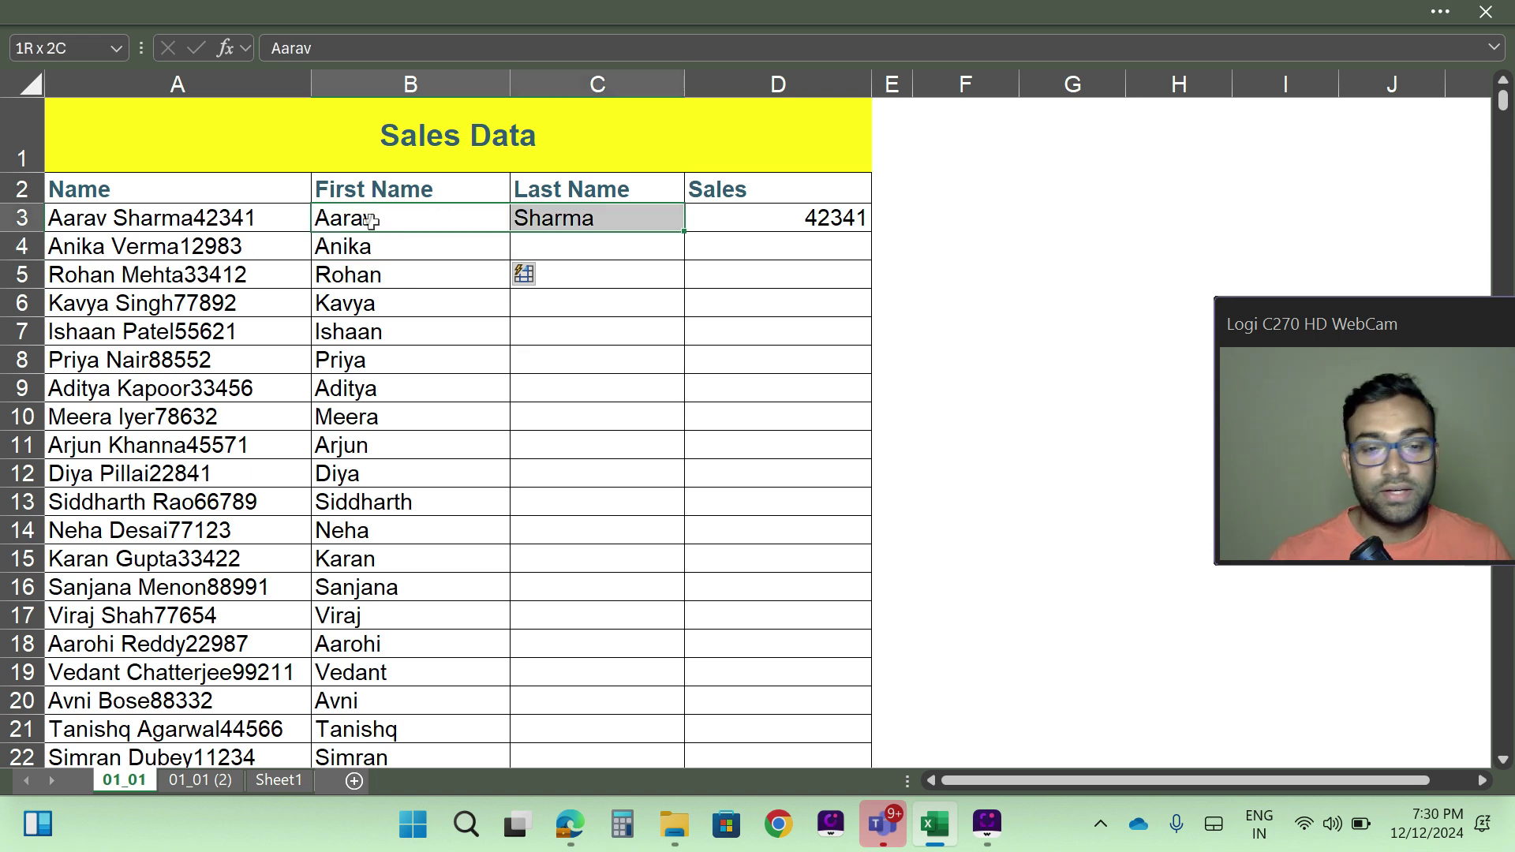
pyautogui.hotkey('shift', 'Right')
pyautogui.hotkey('shift', 'Right')
pyautogui.hotkey('shift', 'Left')
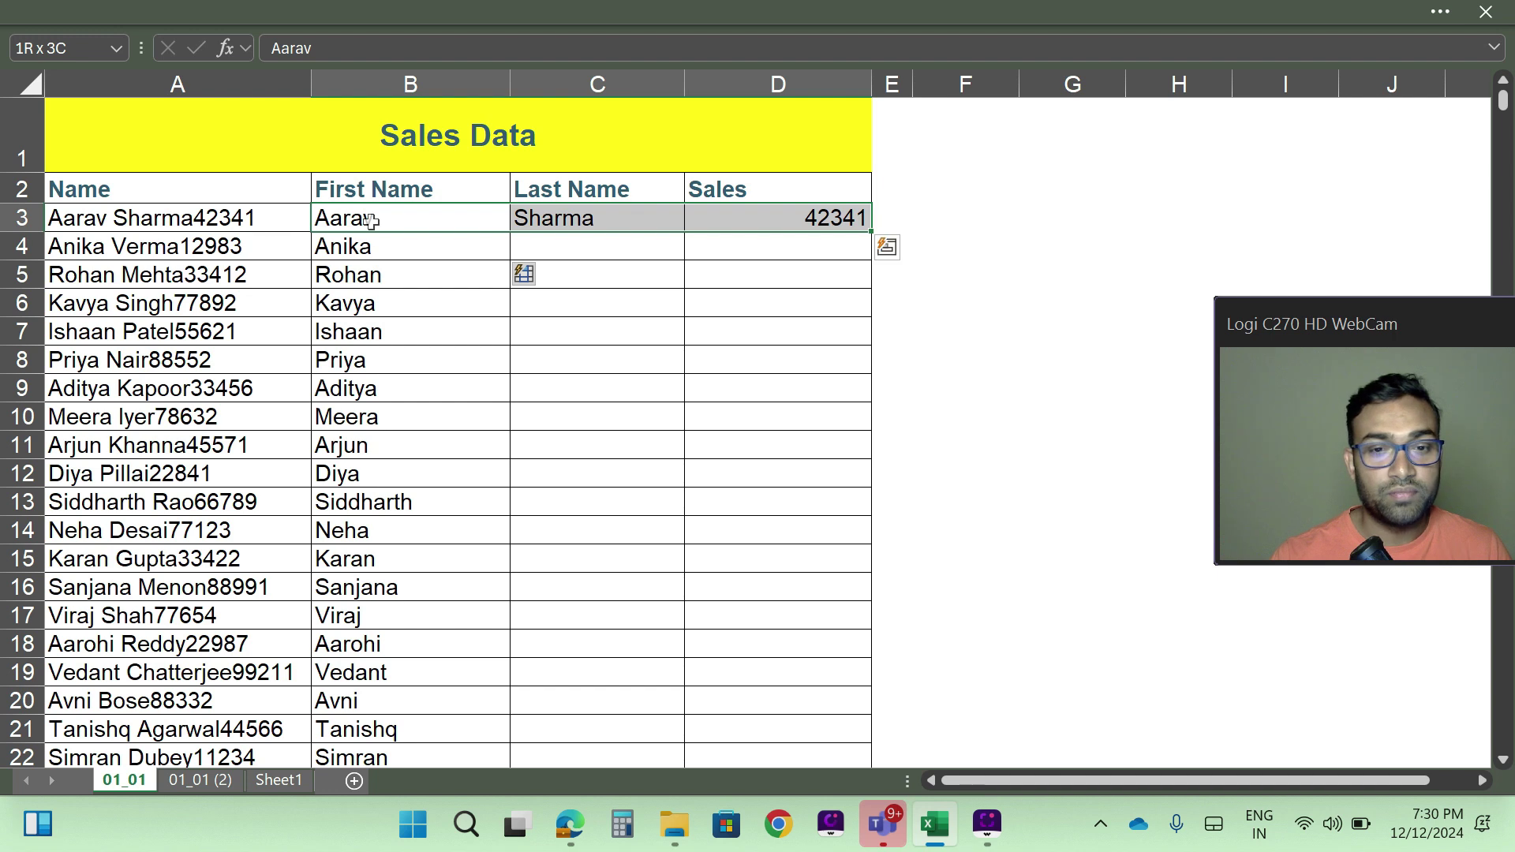
pyautogui.click(370, 220)
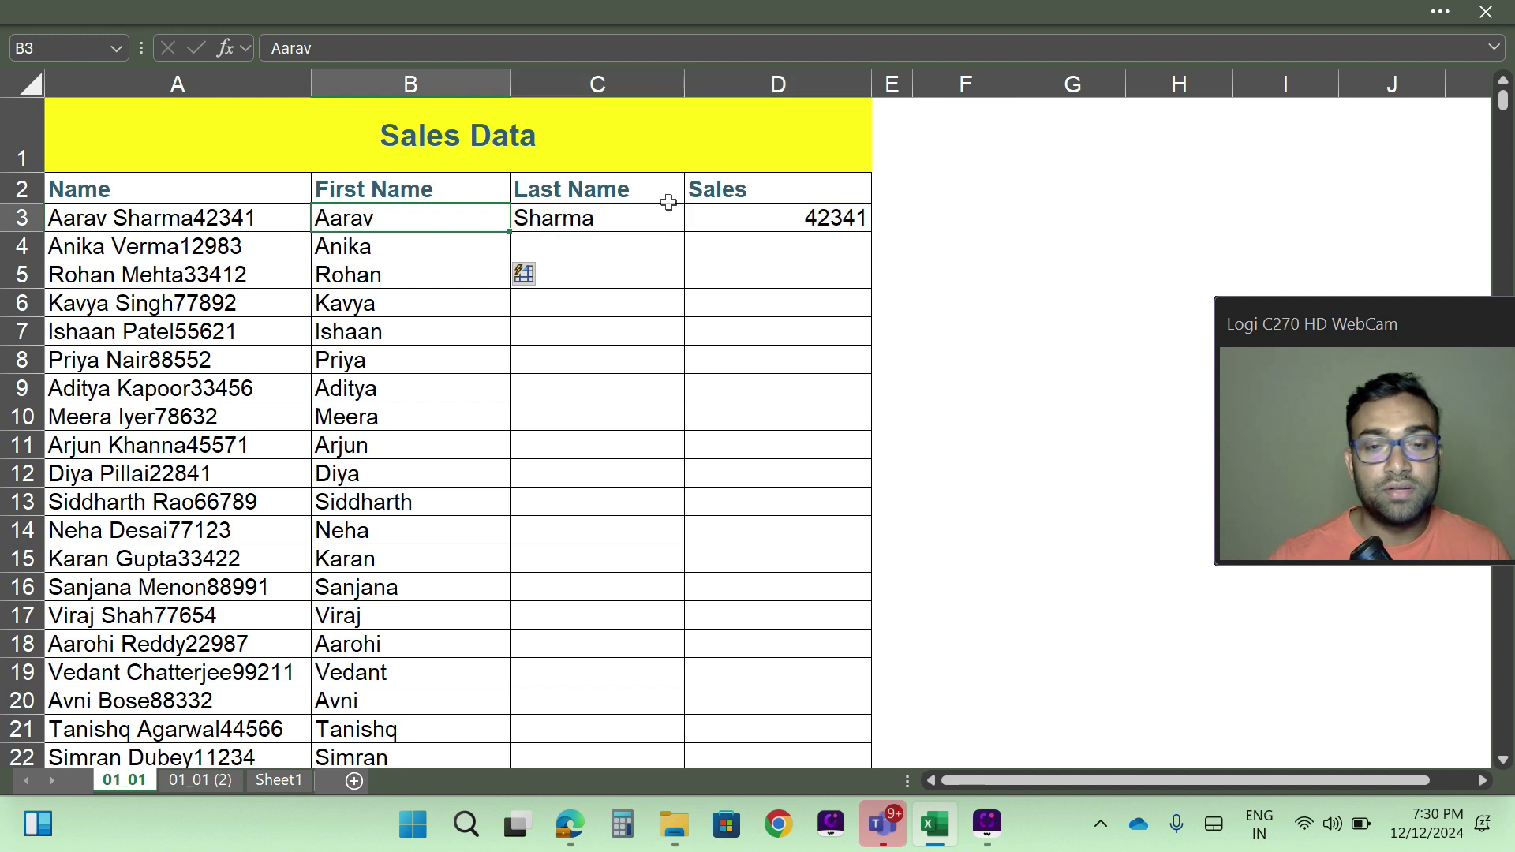
pyautogui.click(607, 217)
pyautogui.click(756, 218)
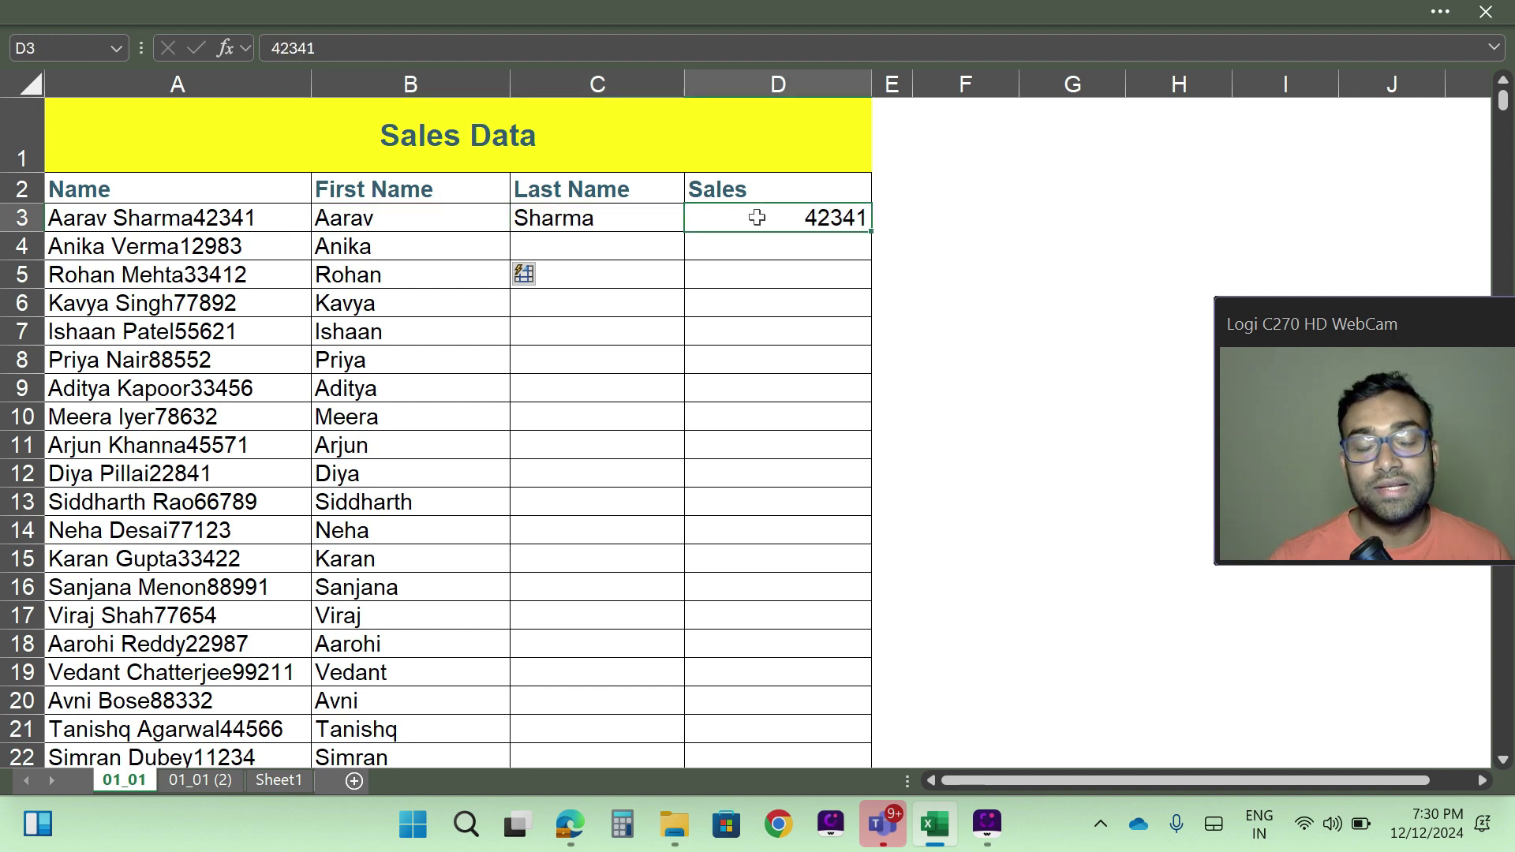
pyautogui.click(355, 247)
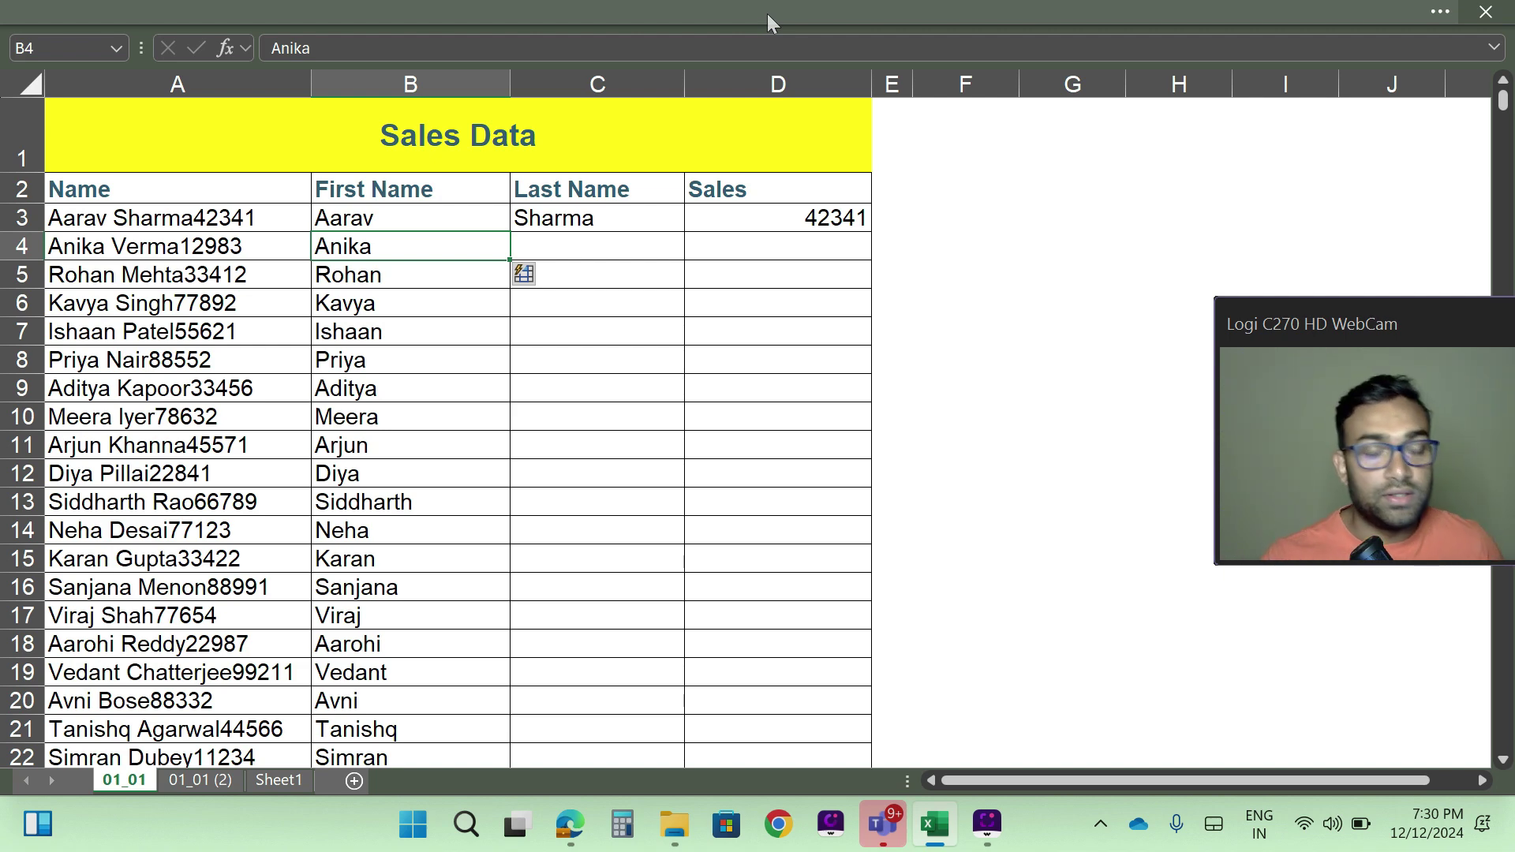
pyautogui.scroll(-11, 402, 517)
pyautogui.scroll(-4, 411, 515)
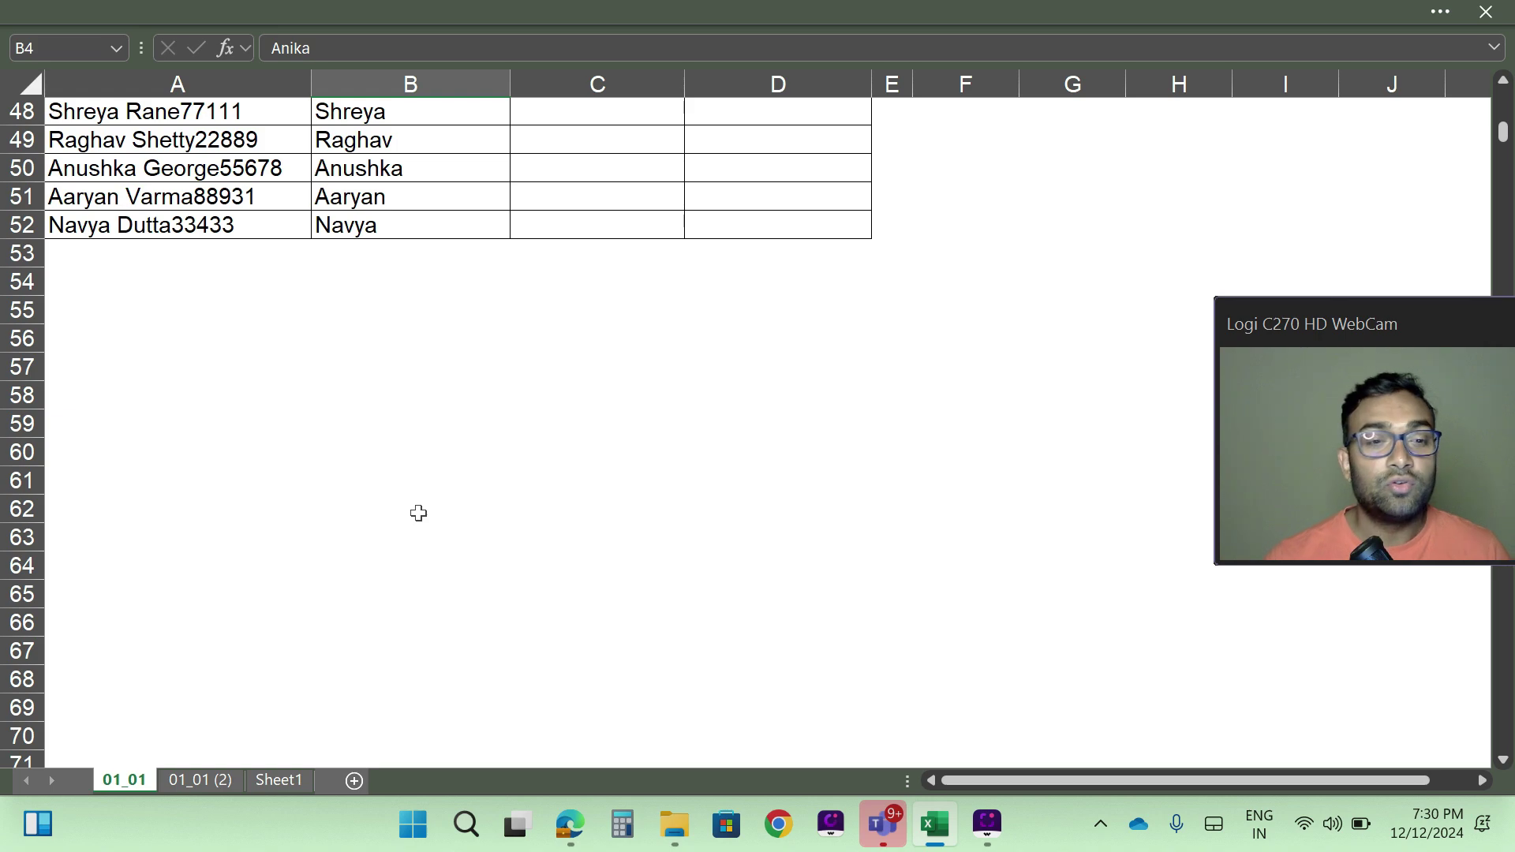
pyautogui.scroll(16, 418, 513)
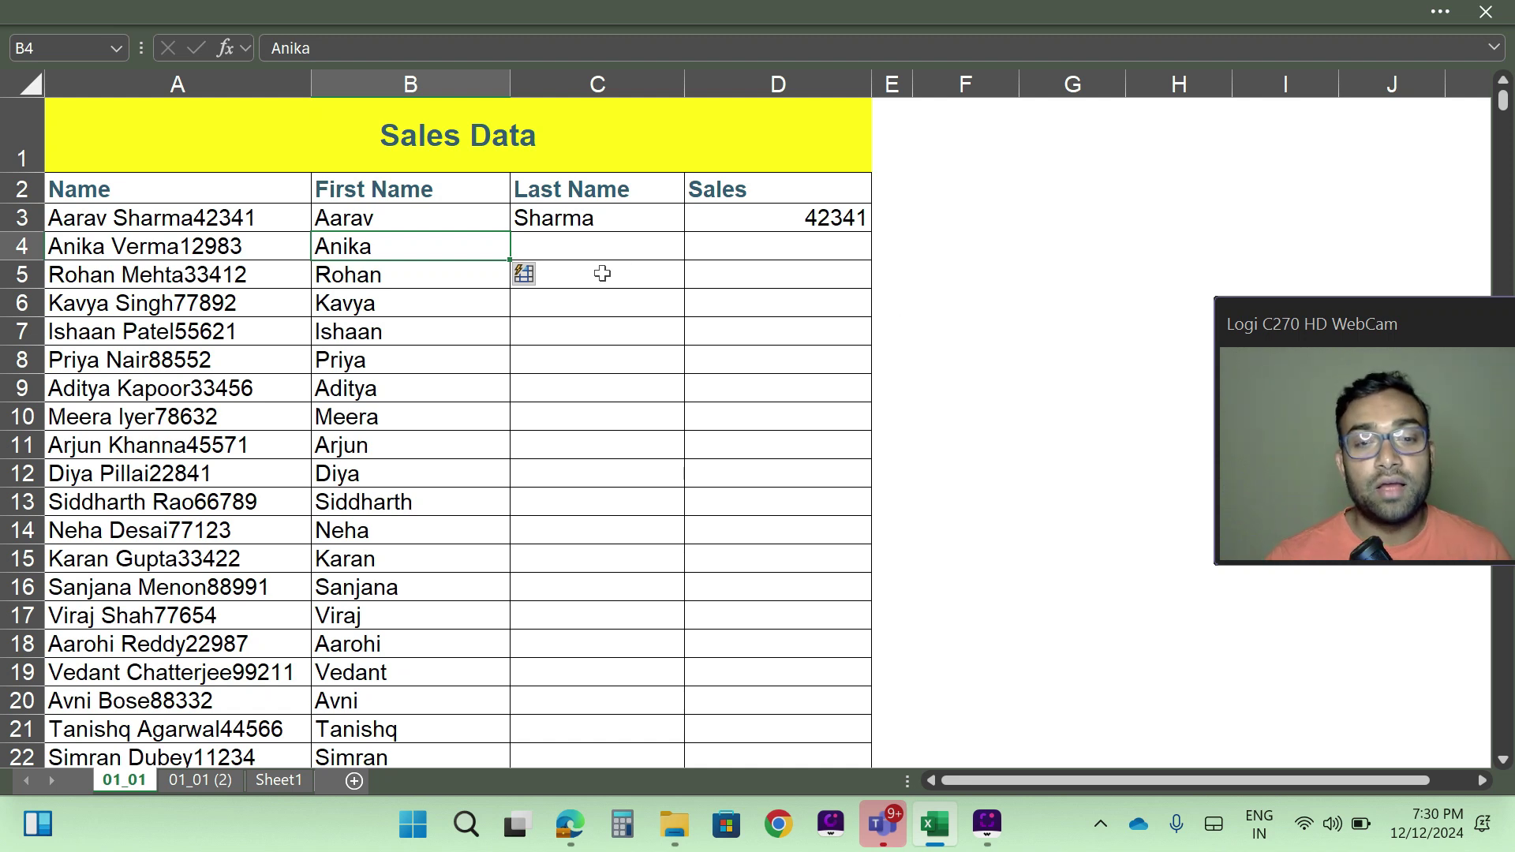
# Apply Flash Fill from cell C4 to extract the remaining last names and check the Last Name column
pyautogui.click(547, 251)
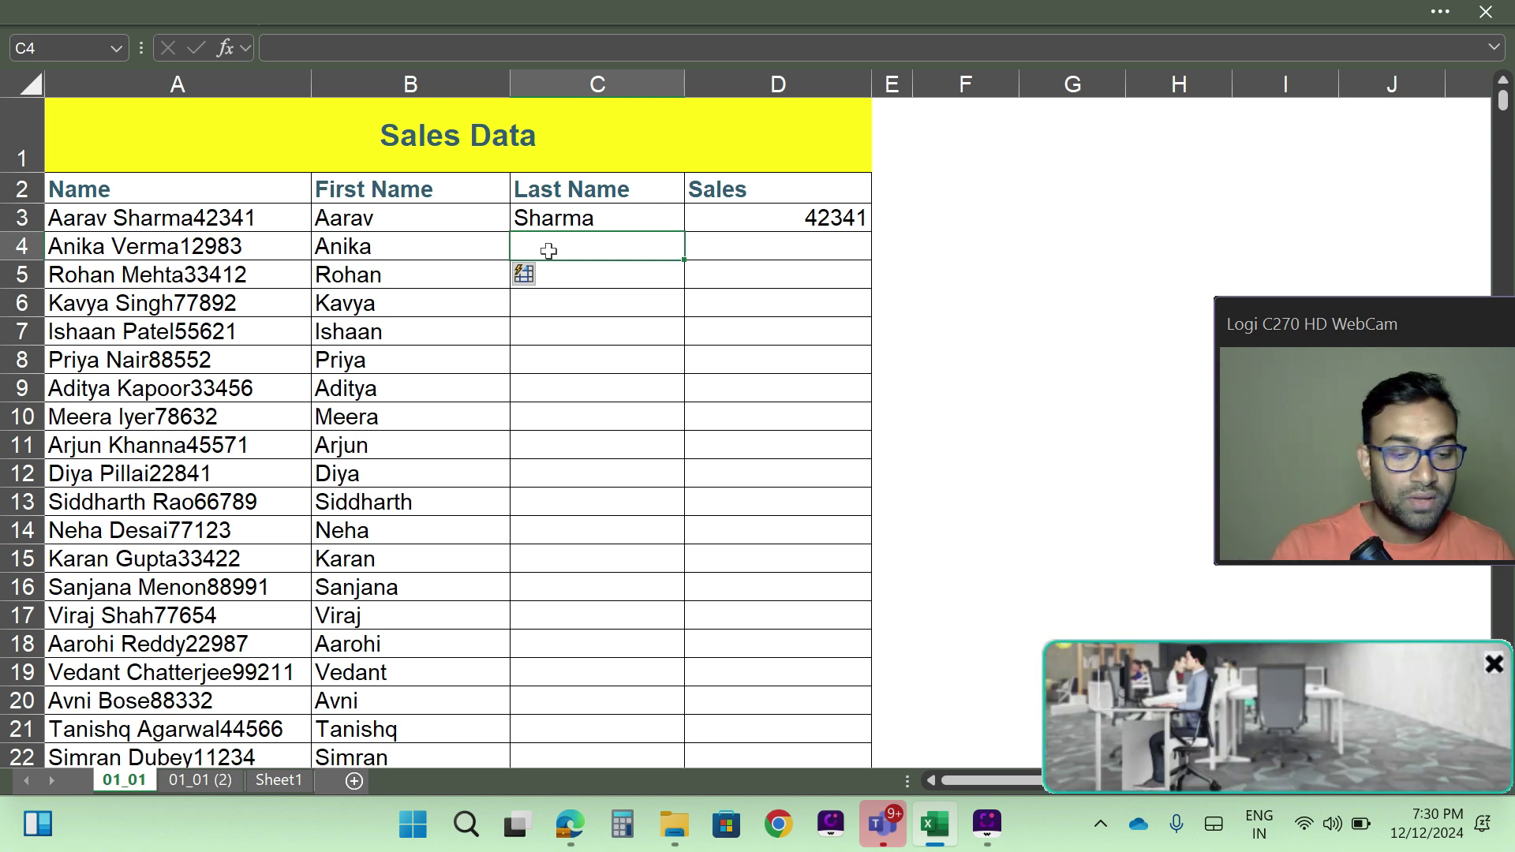
pyautogui.hotkey('ctrl', 'e')
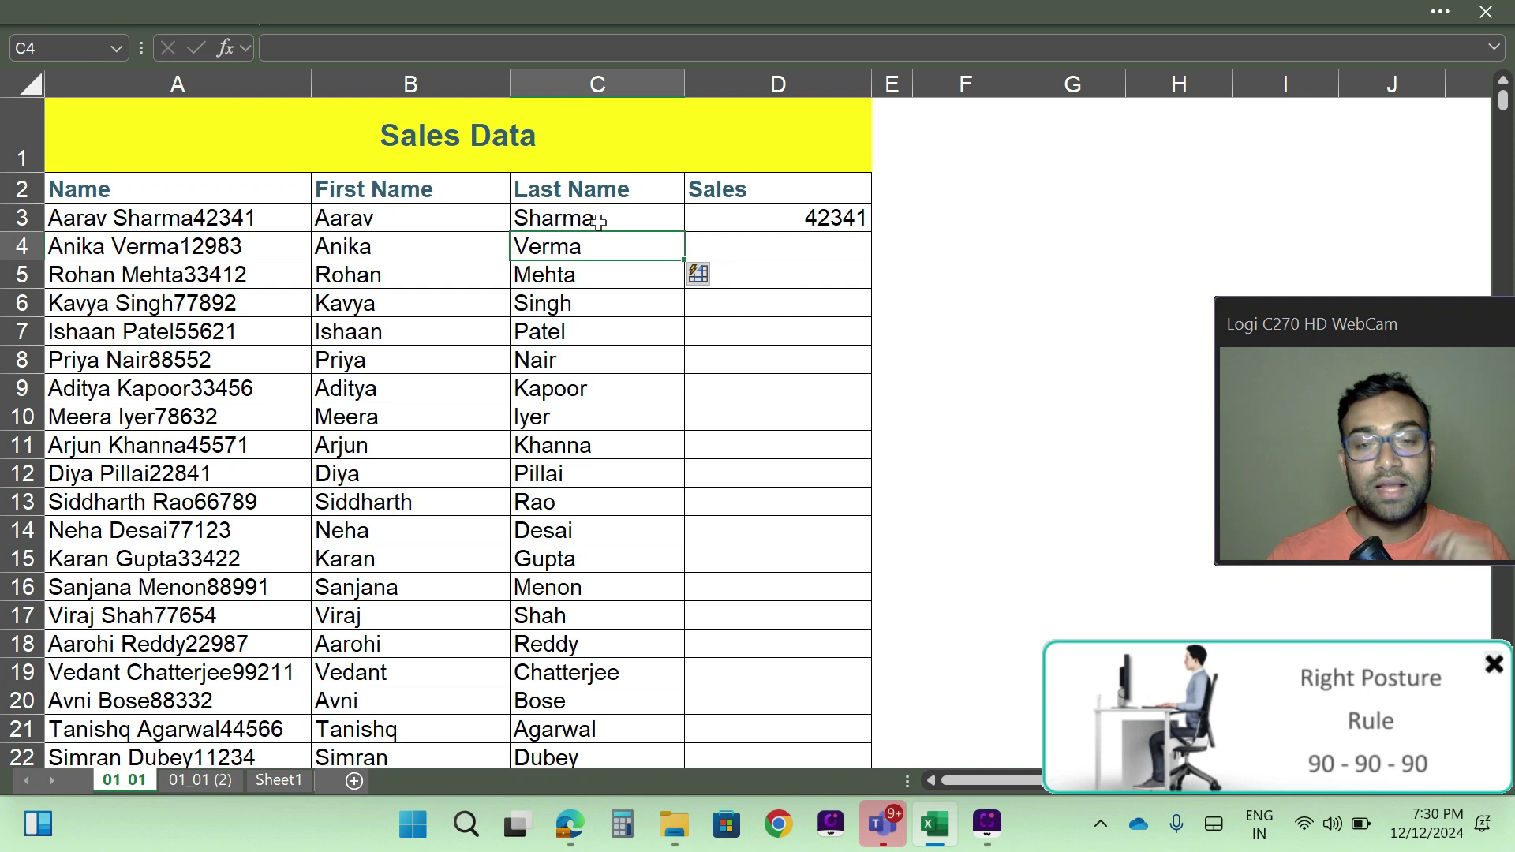
pyautogui.click(606, 71)
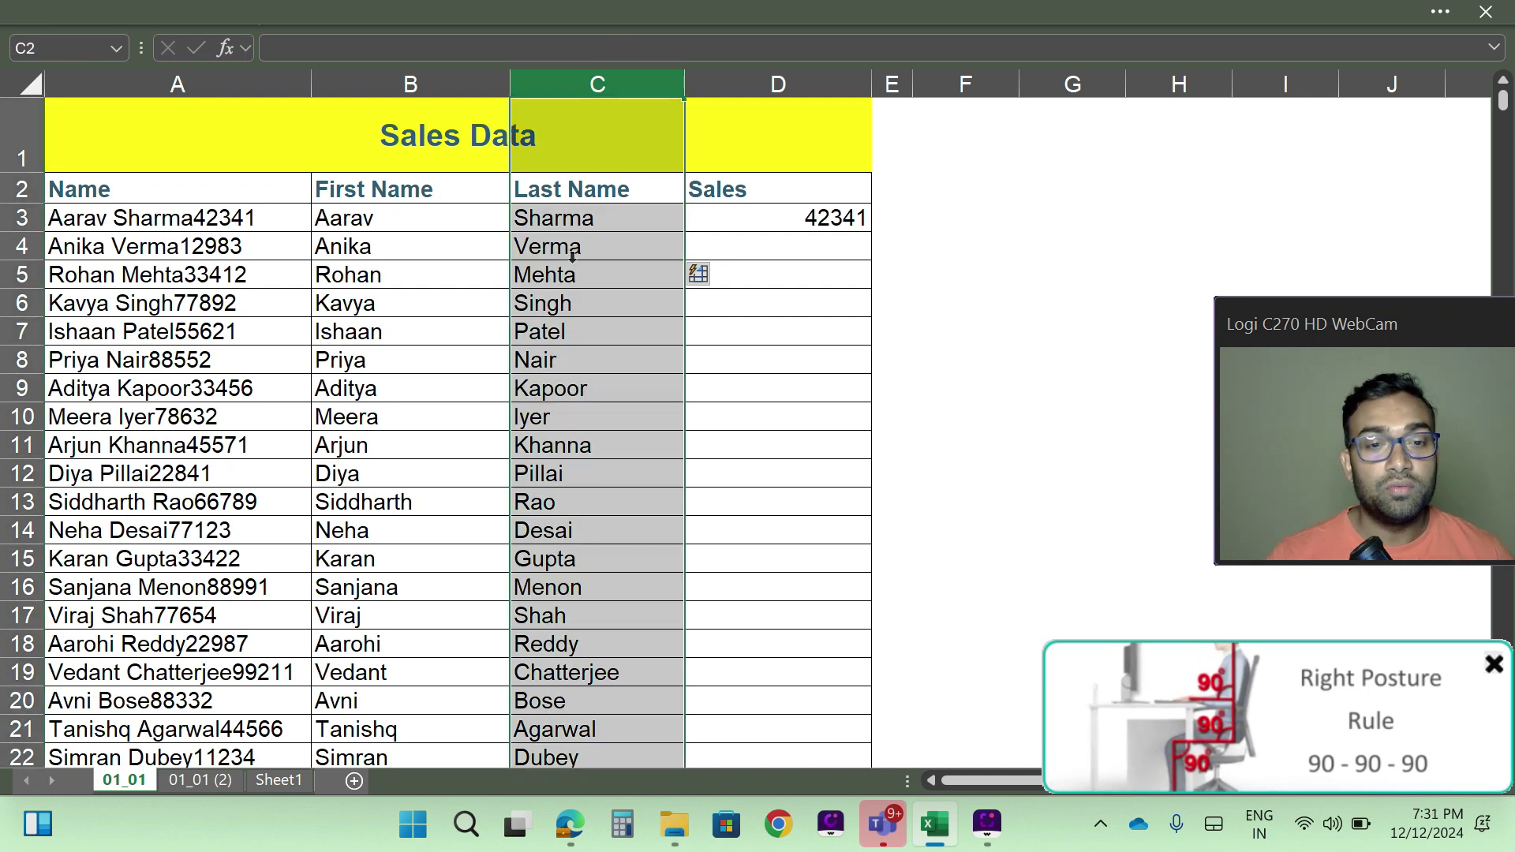
pyautogui.click(556, 224)
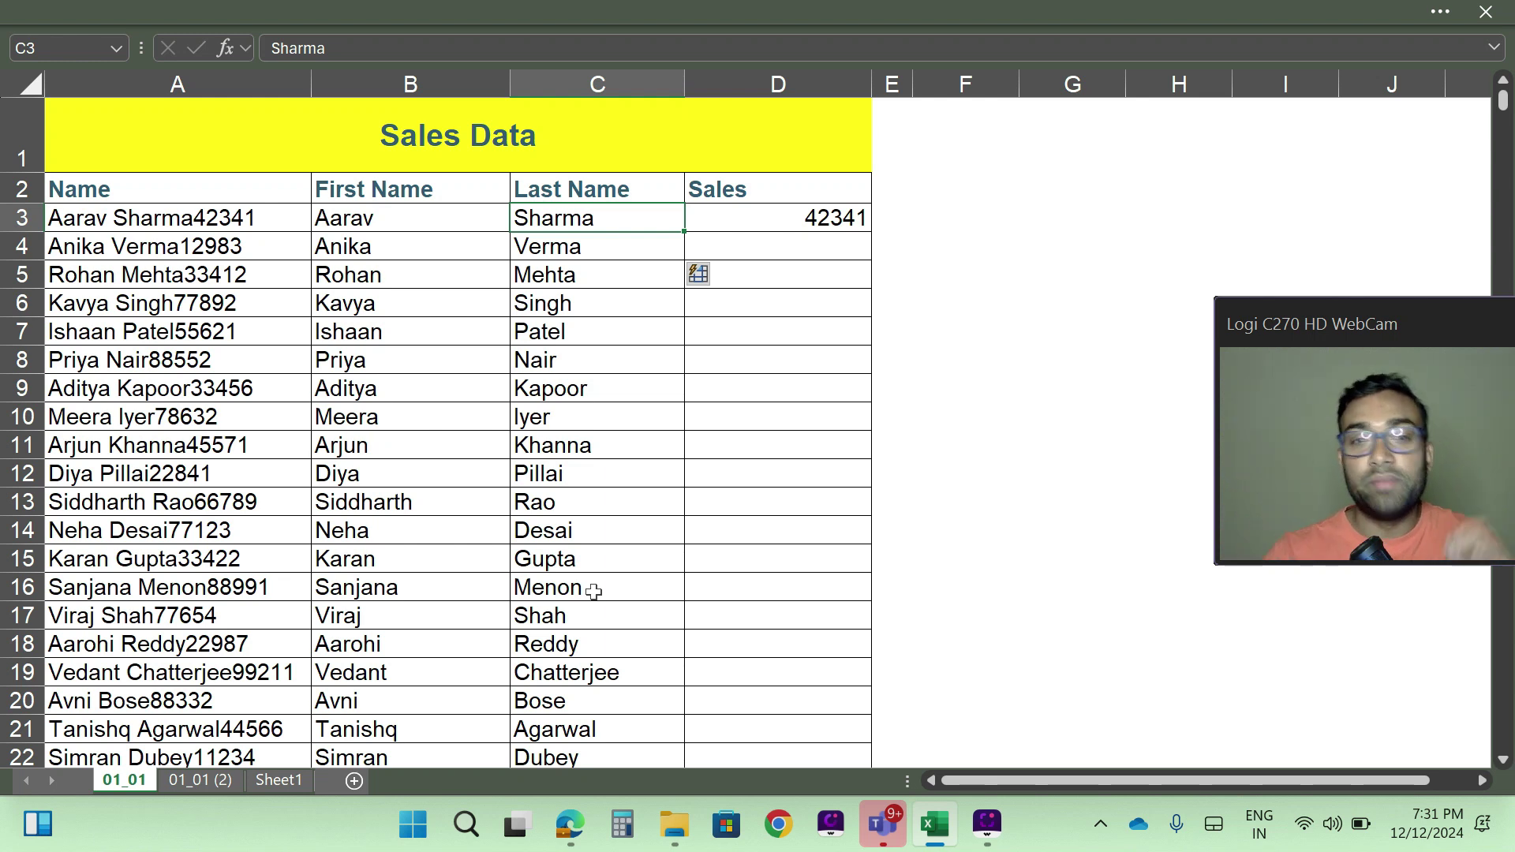
pyautogui.click(797, 13)
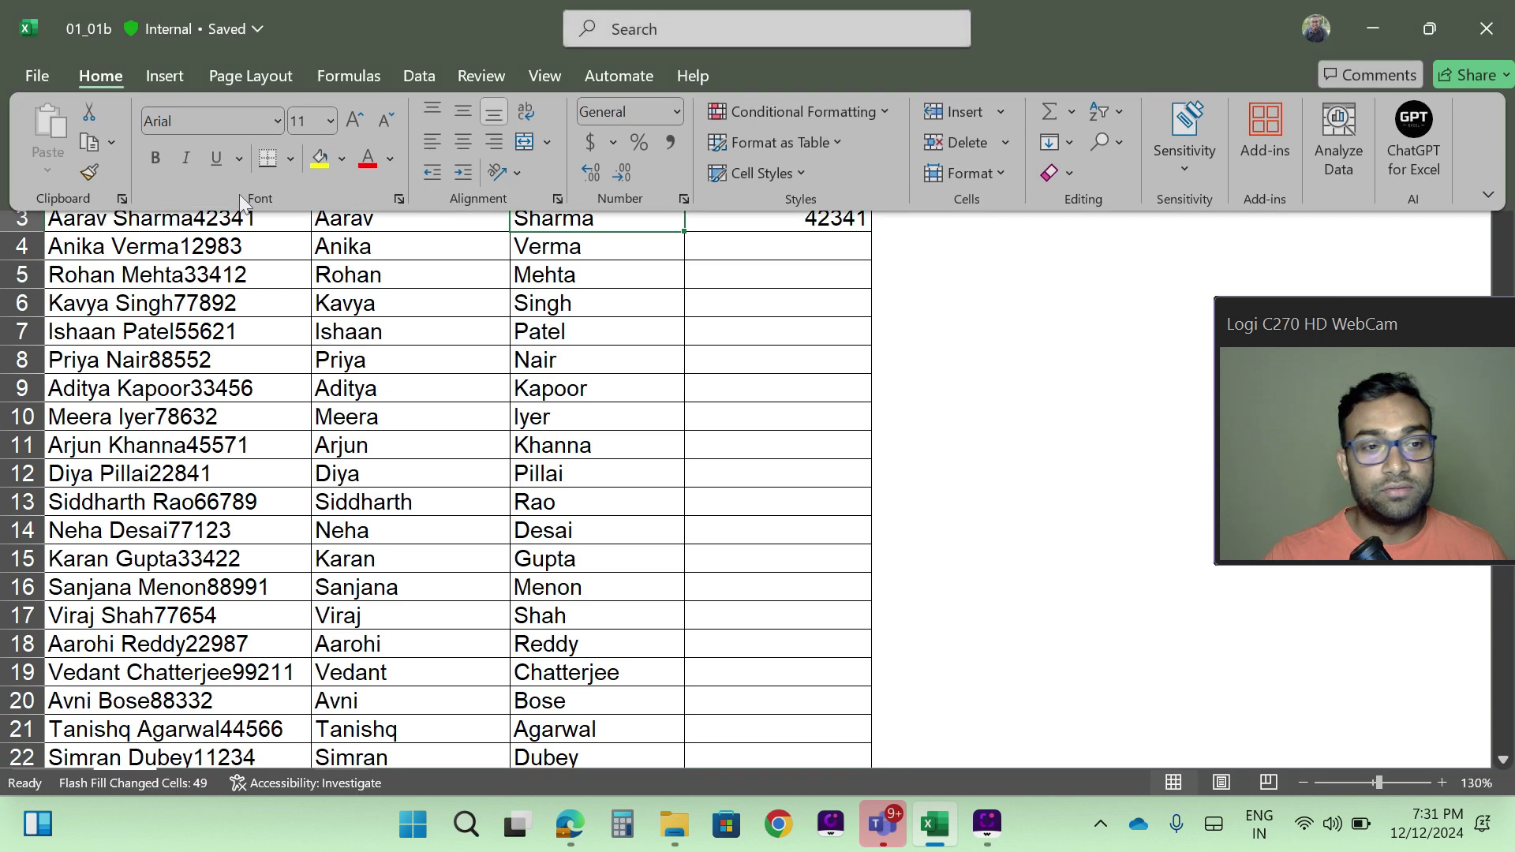
pyautogui.click(1068, 139)
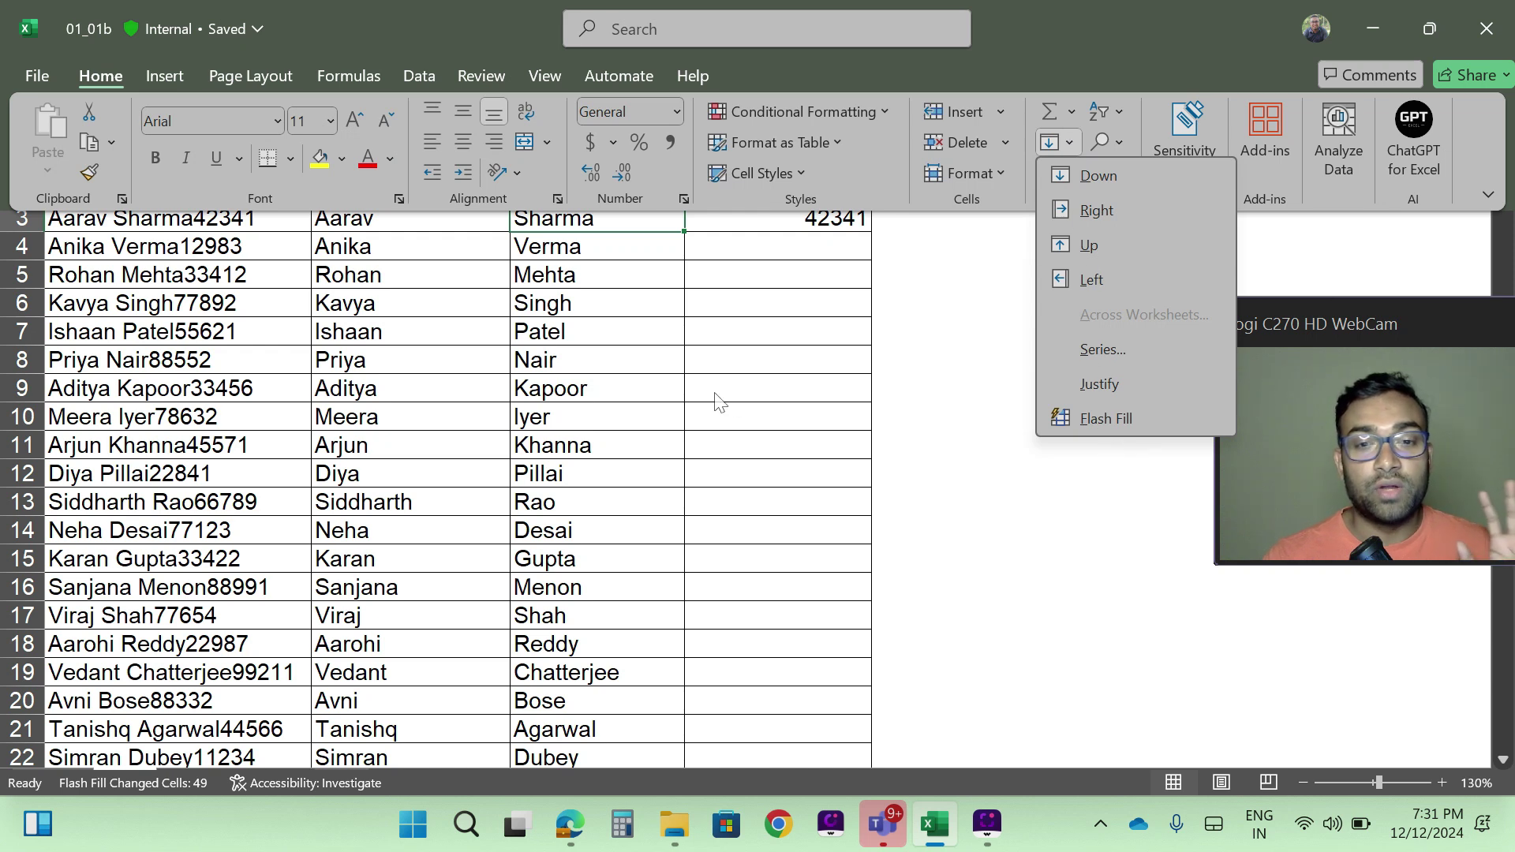
pyautogui.click(766, 272)
pyautogui.hotkey('ctrl', 'shift', 'F1')
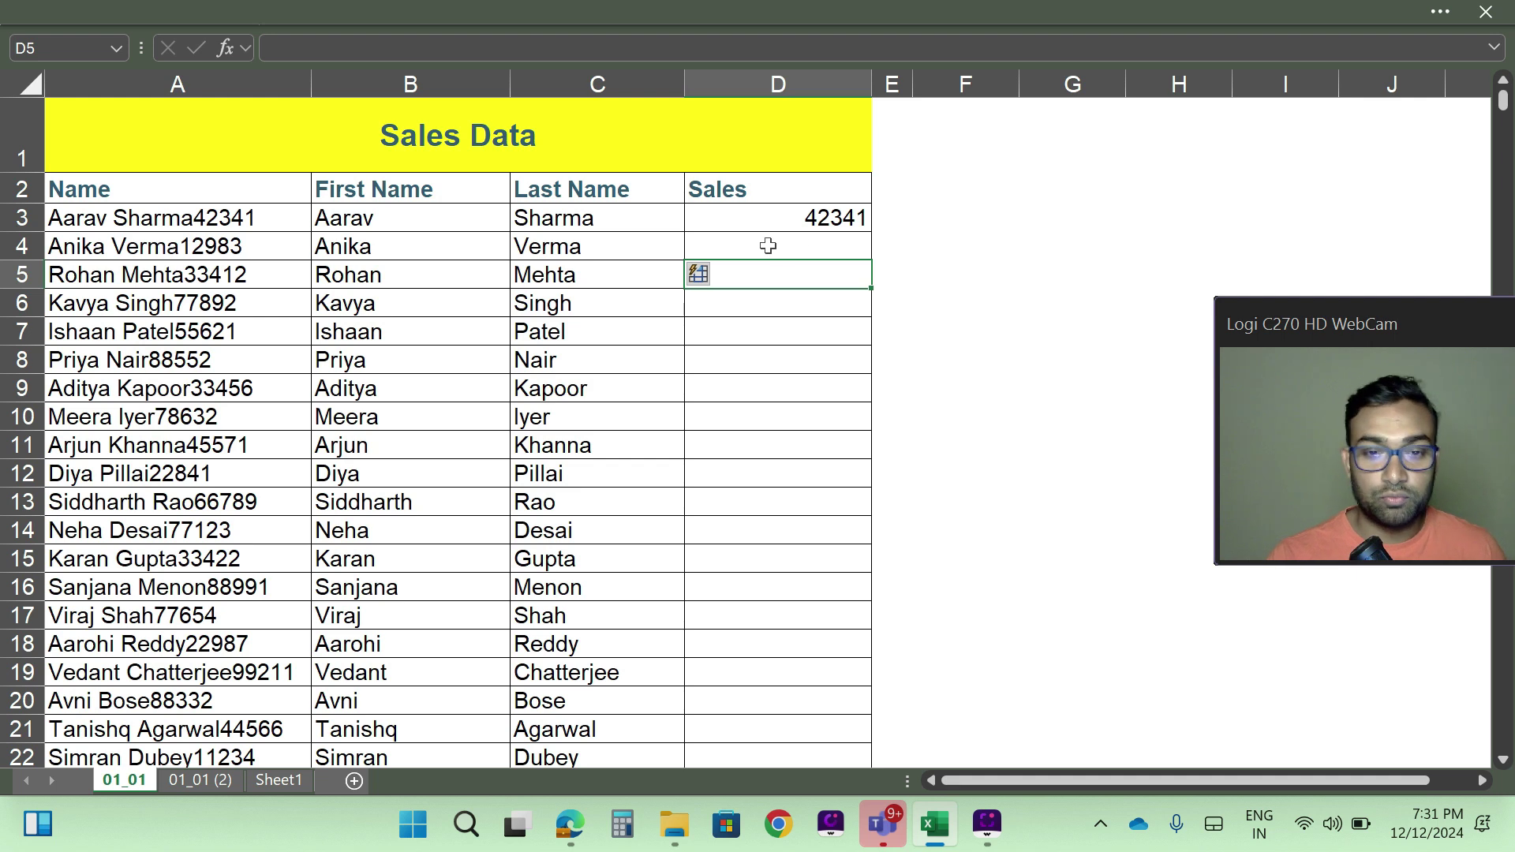
# Apply Flash Fill from cell D4 to extract the remaining sales figures and check the Sales column
pyautogui.click(766, 245)
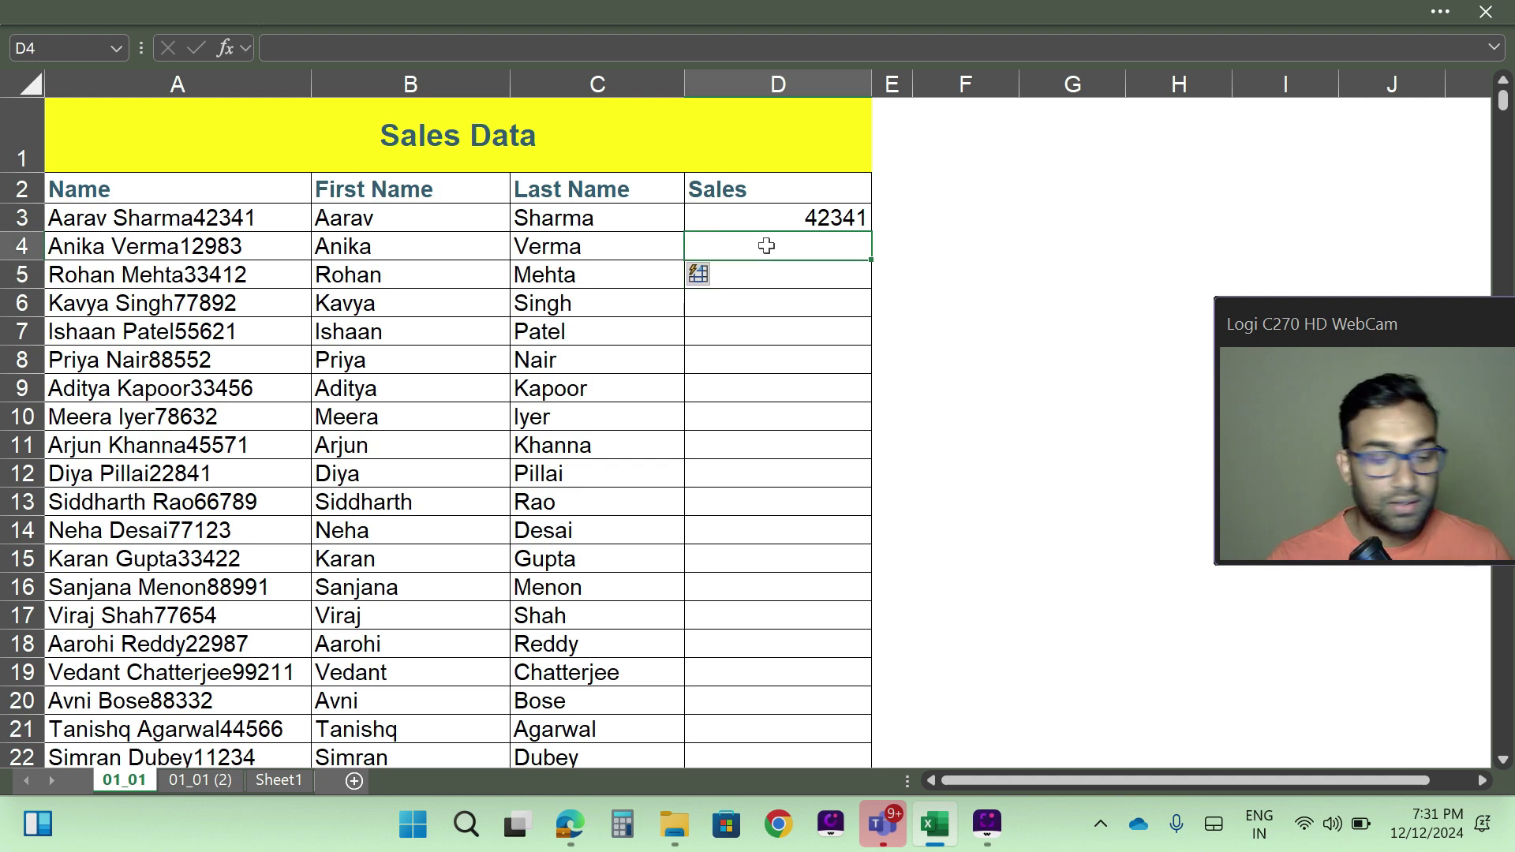
pyautogui.hotkey('ctrl', 'e')
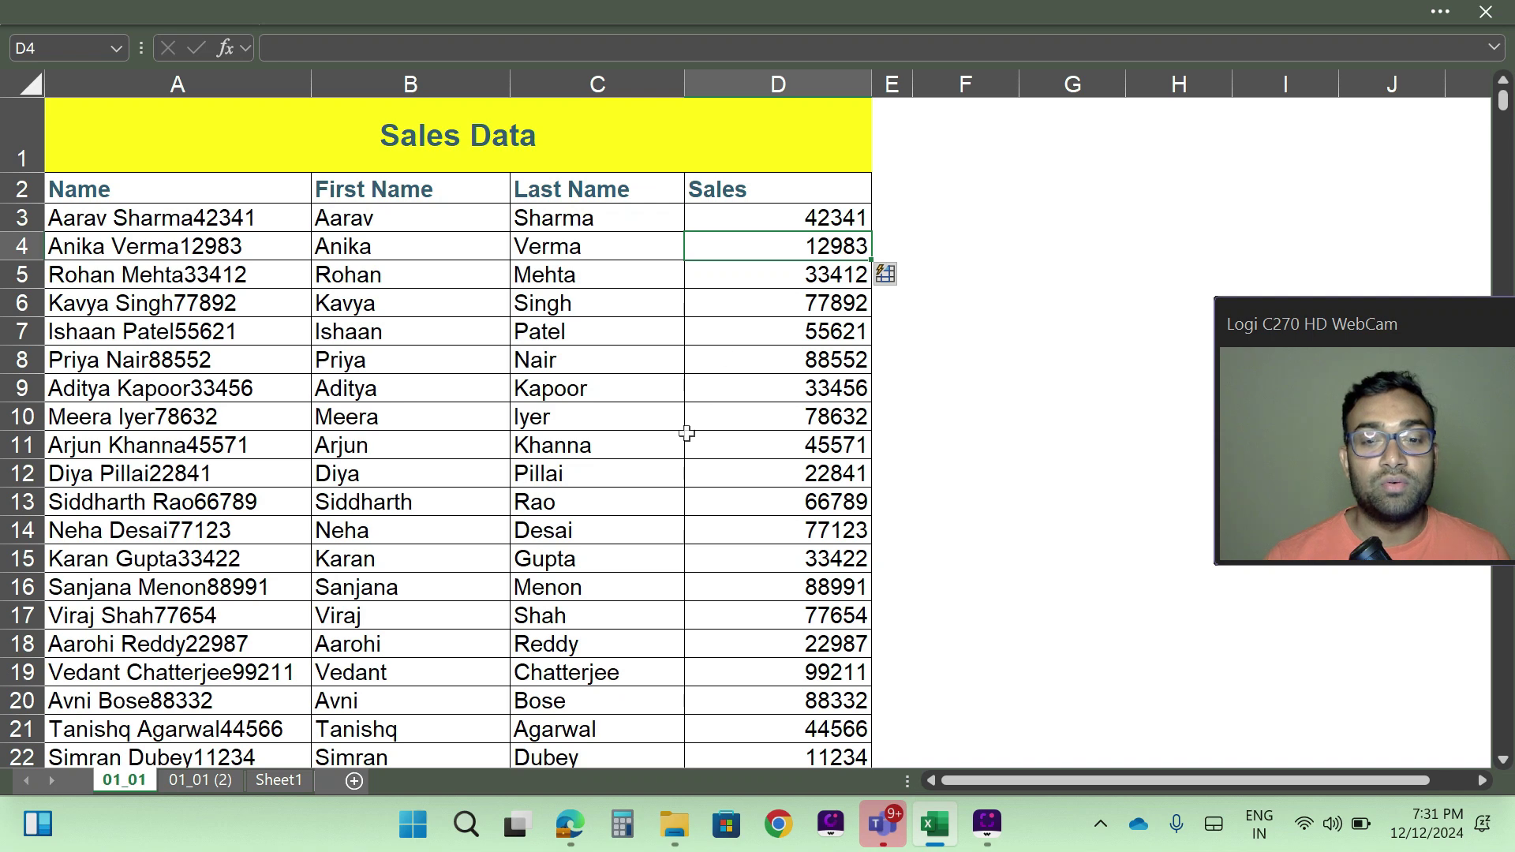
pyautogui.scroll(-4, 683, 450)
pyautogui.scroll(4, 674, 481)
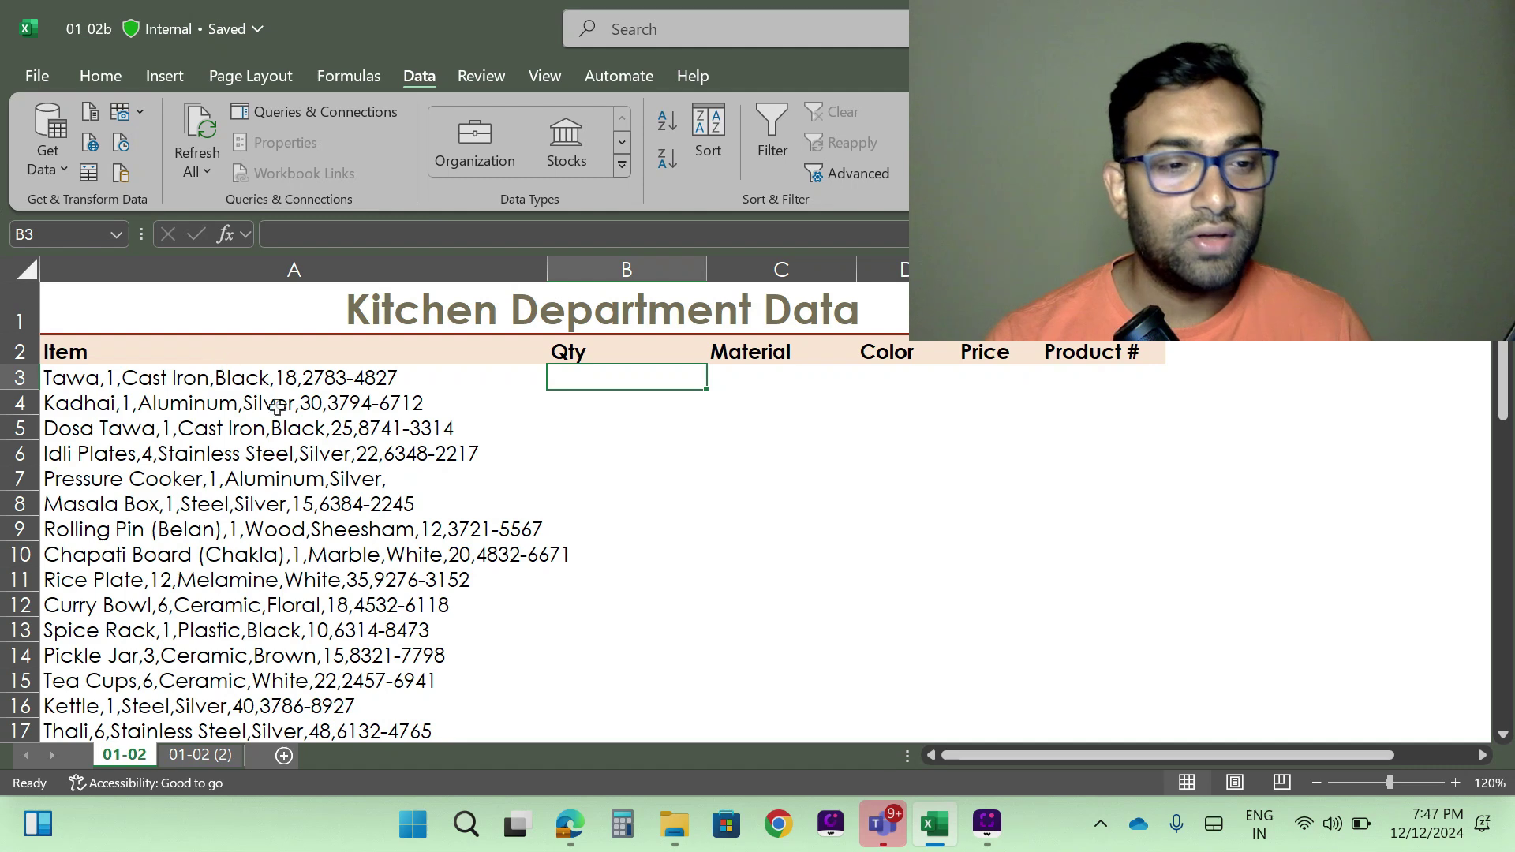
# Hide the ribbon and status bar to show more rows of the Kitchen Department Data sheet
pyautogui.click(229, 379)
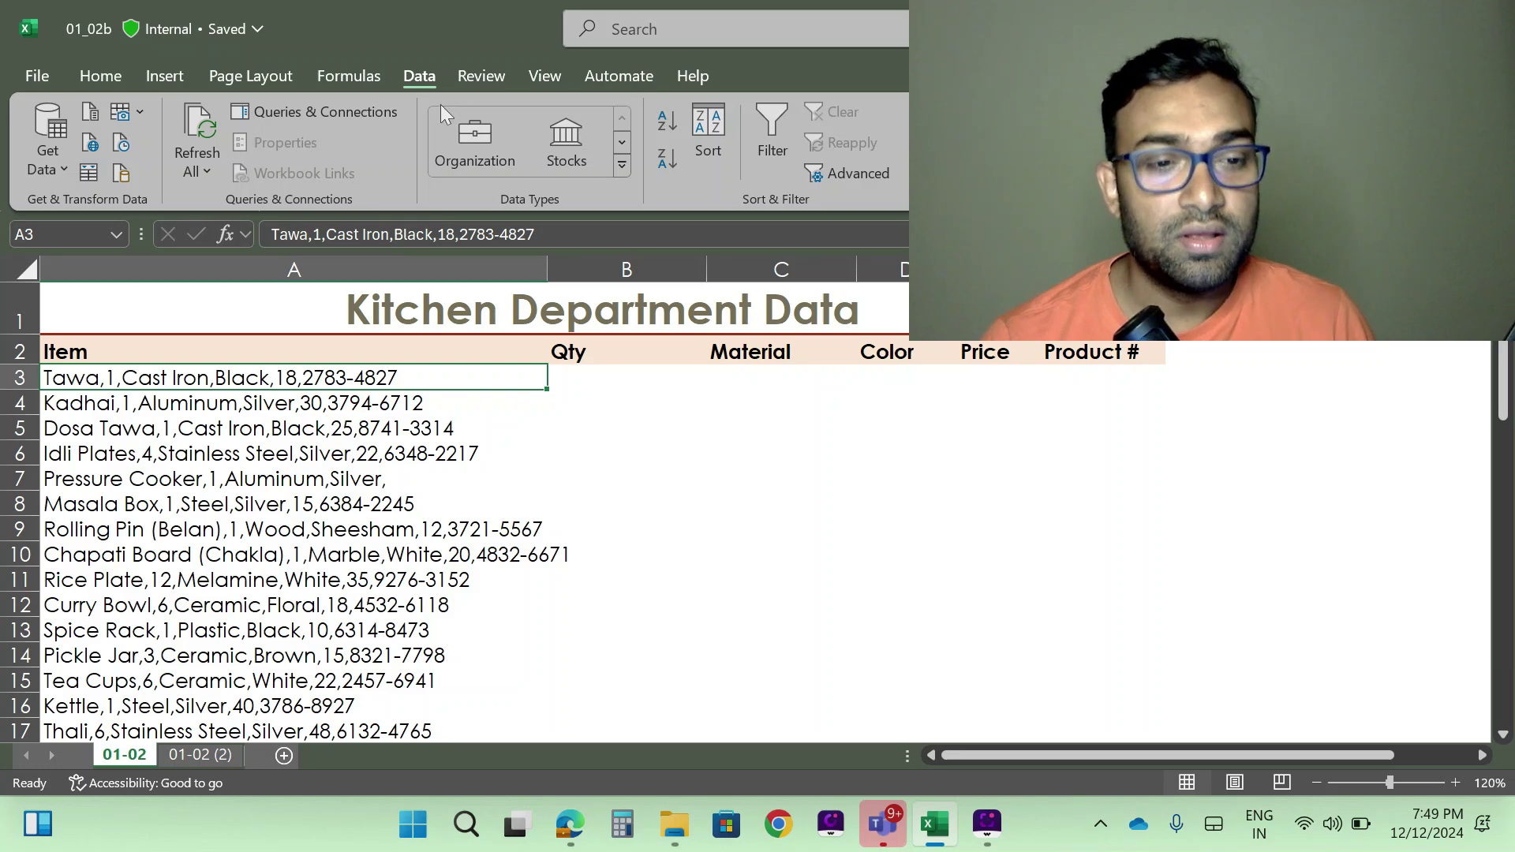
pyautogui.click(609, 435)
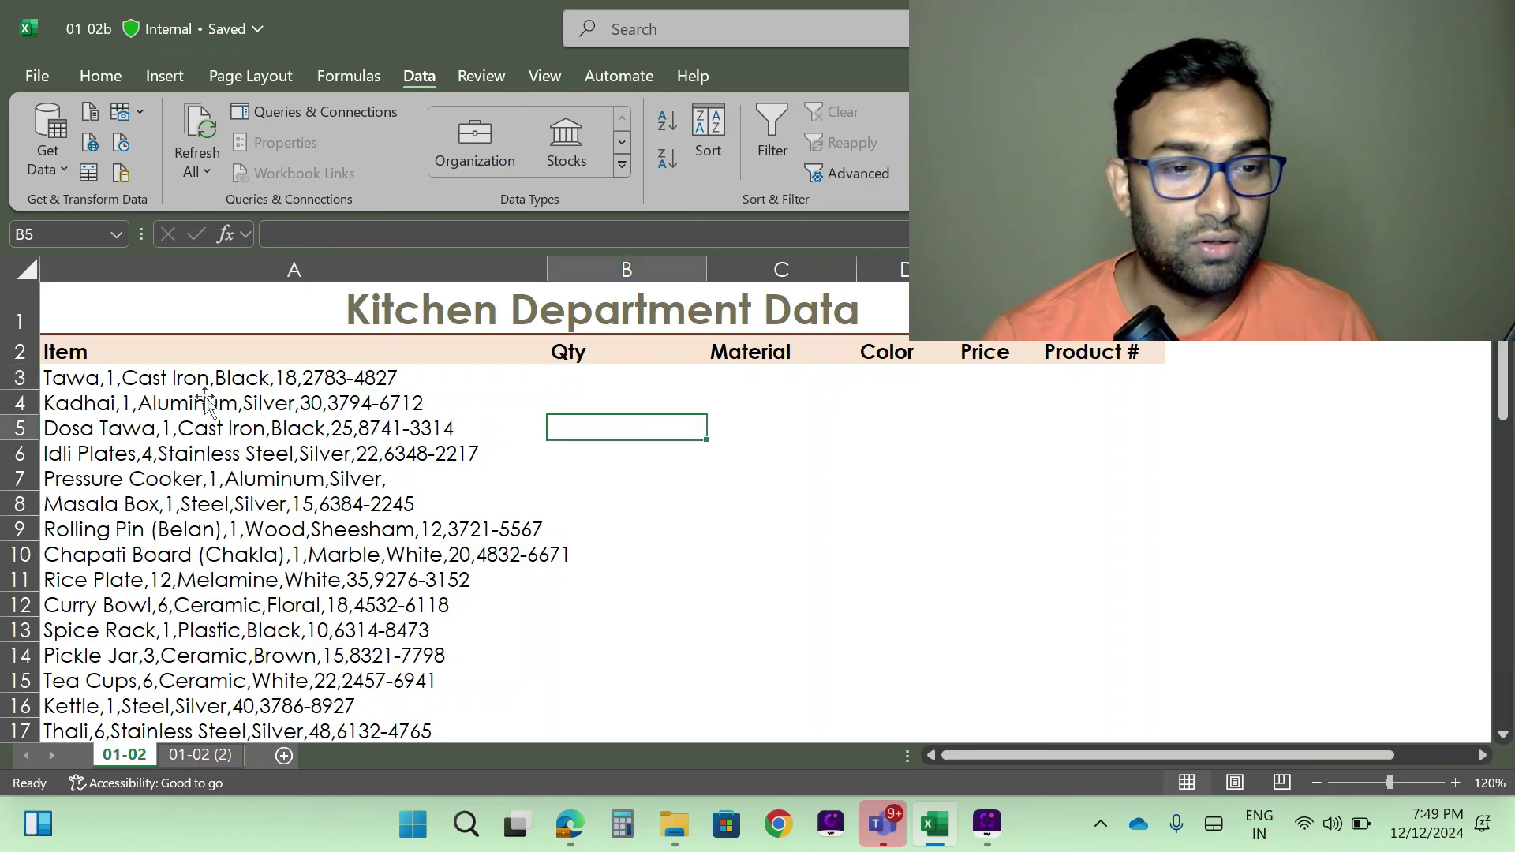
pyautogui.click(154, 382)
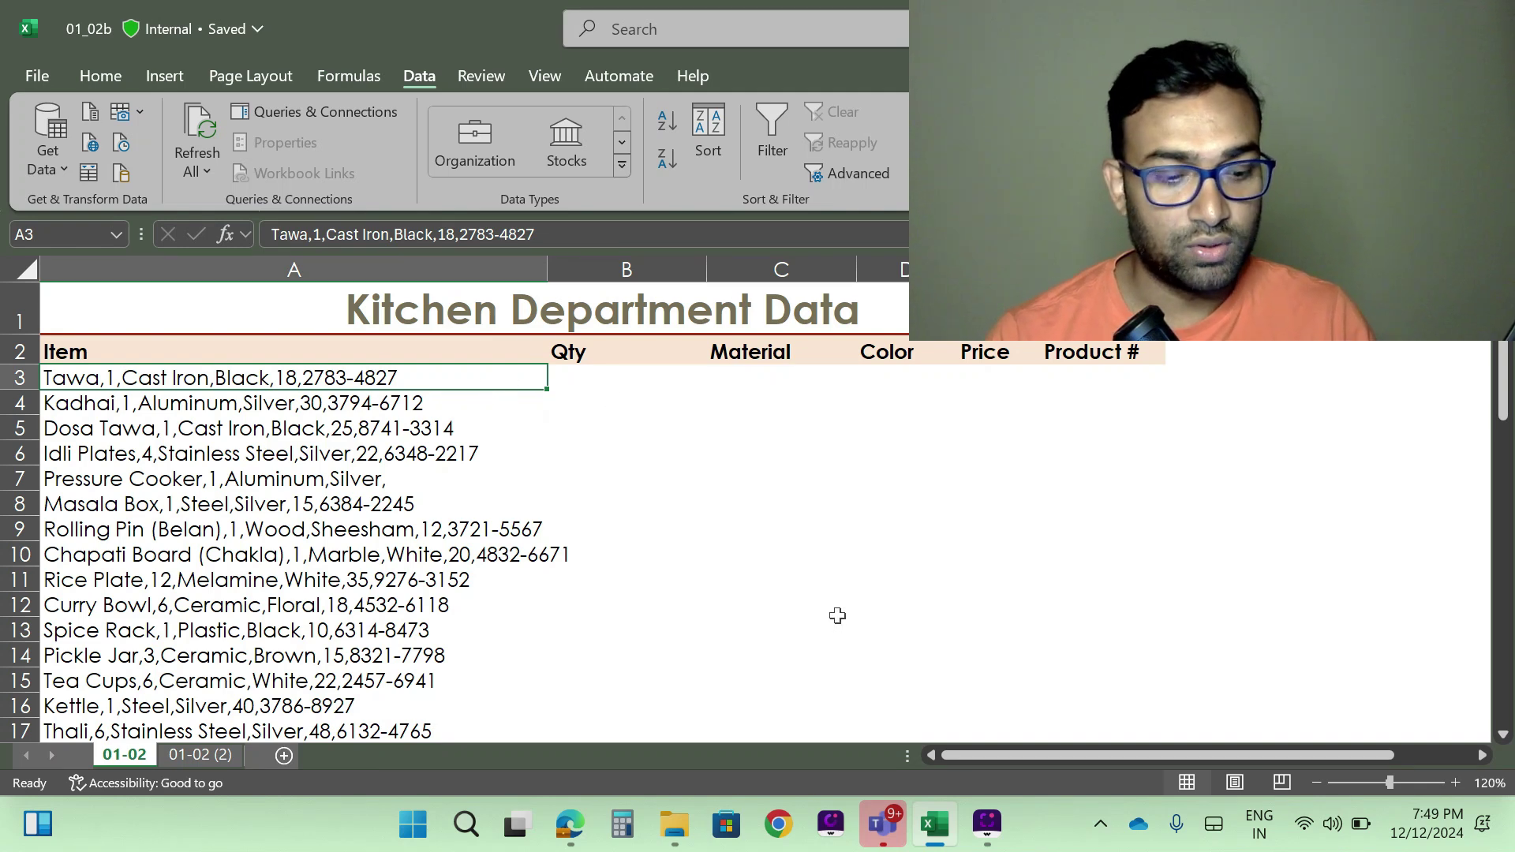
pyautogui.hotkey('ctrl', 'shift', 'F1')
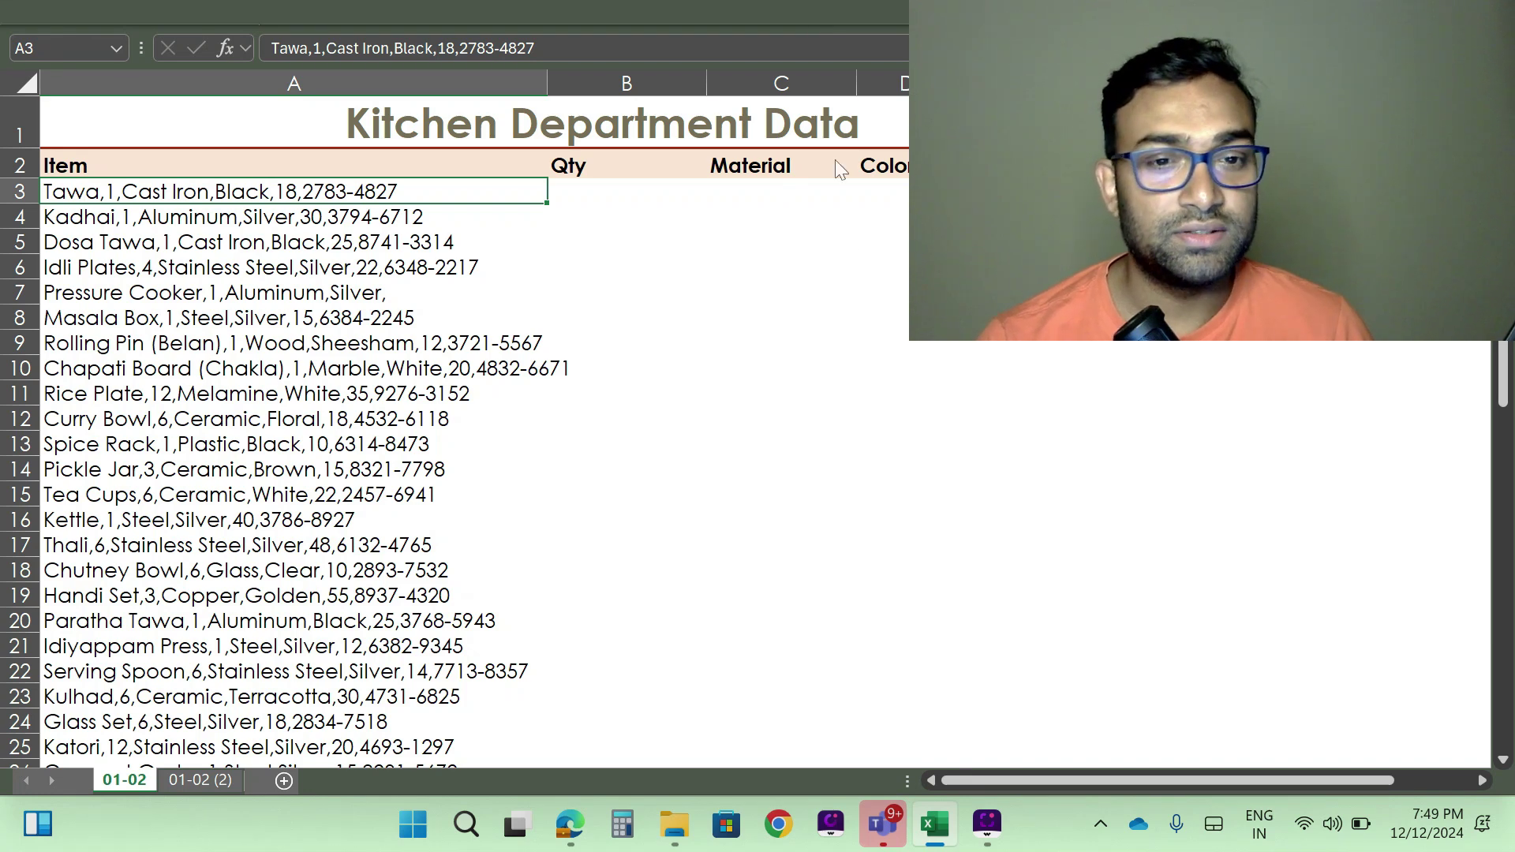
pyautogui.click(846, 391)
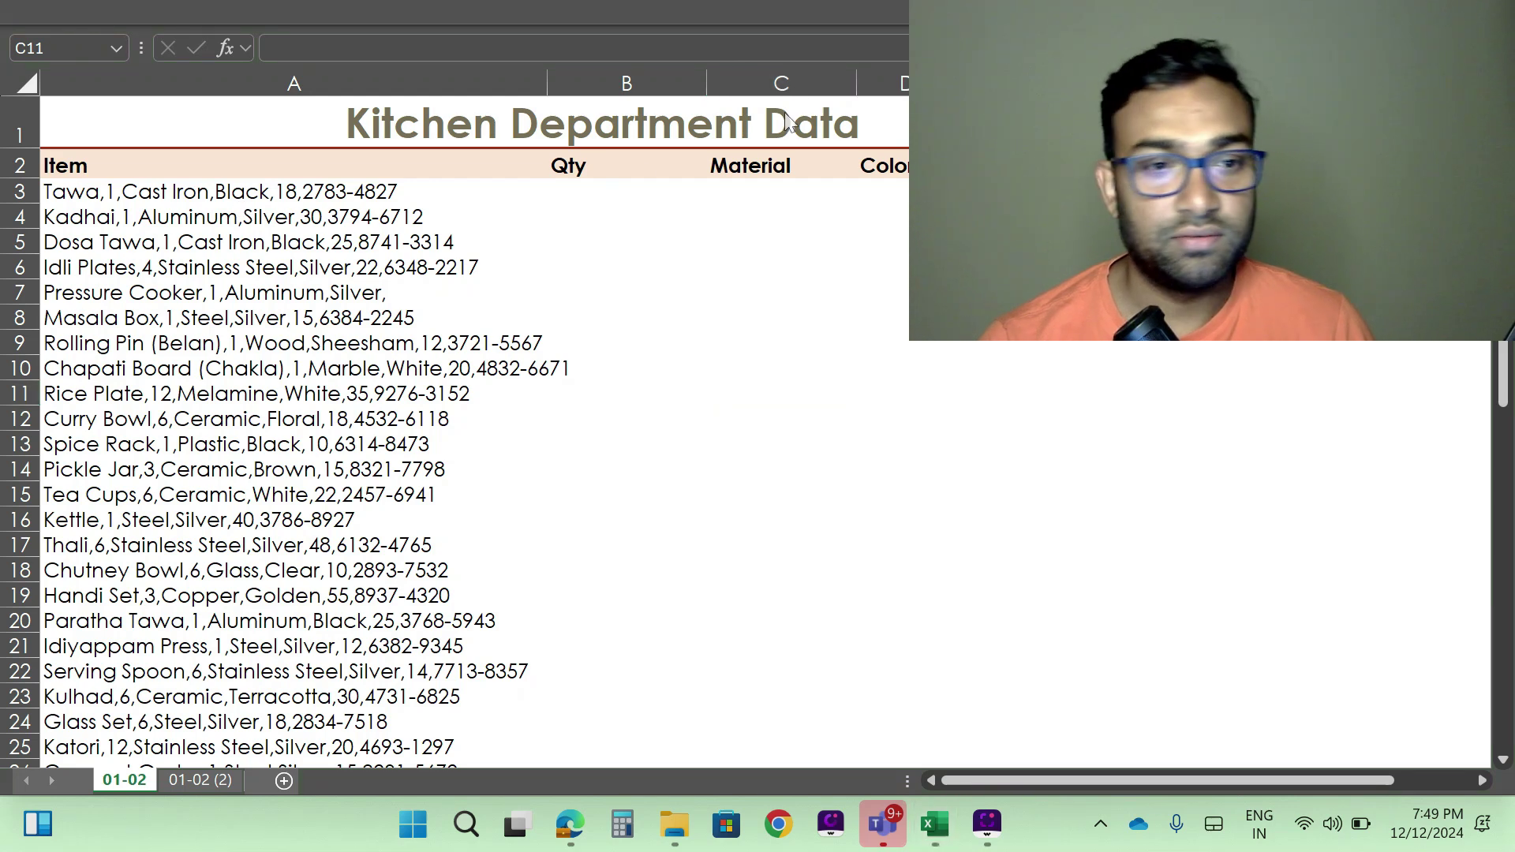
# Select the comma-separated Item entries from A3 down to the last row of data
pyautogui.click(176, 193)
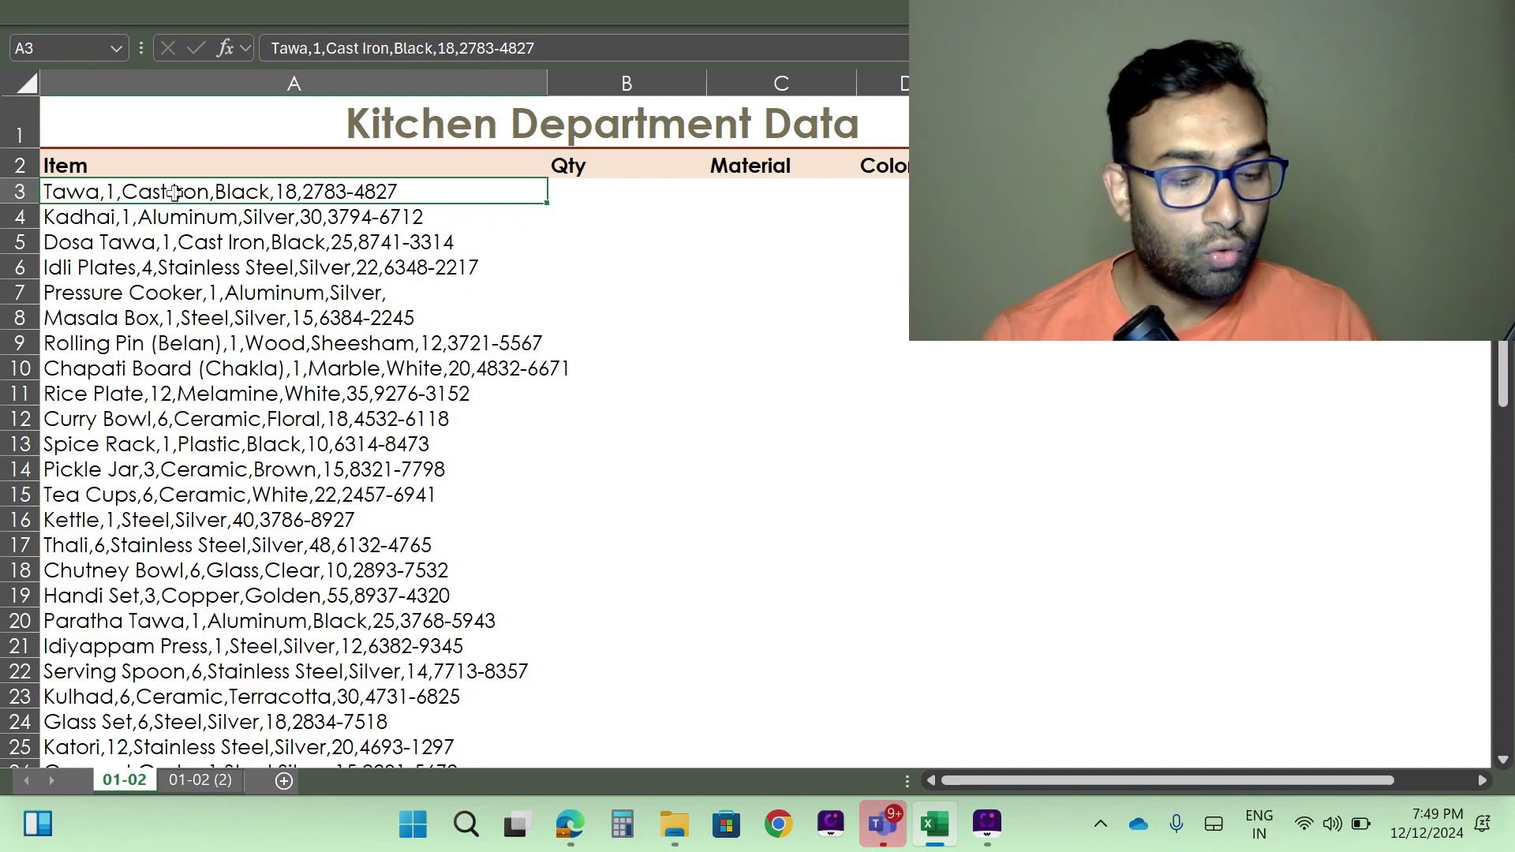
pyautogui.hotkey('ctrl', 'shift', 'Down')
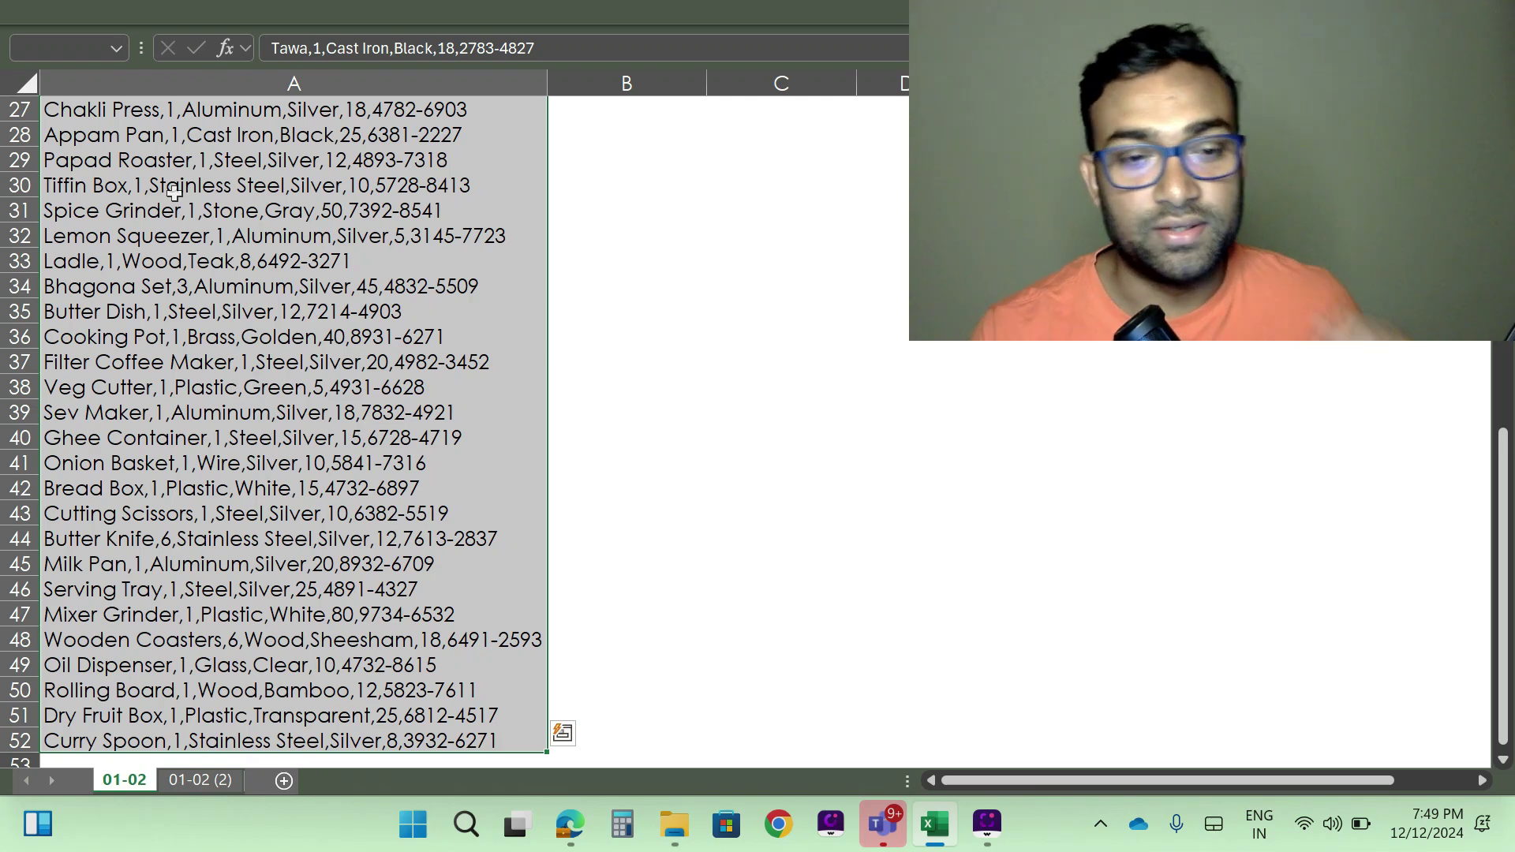
pyautogui.press('alt')
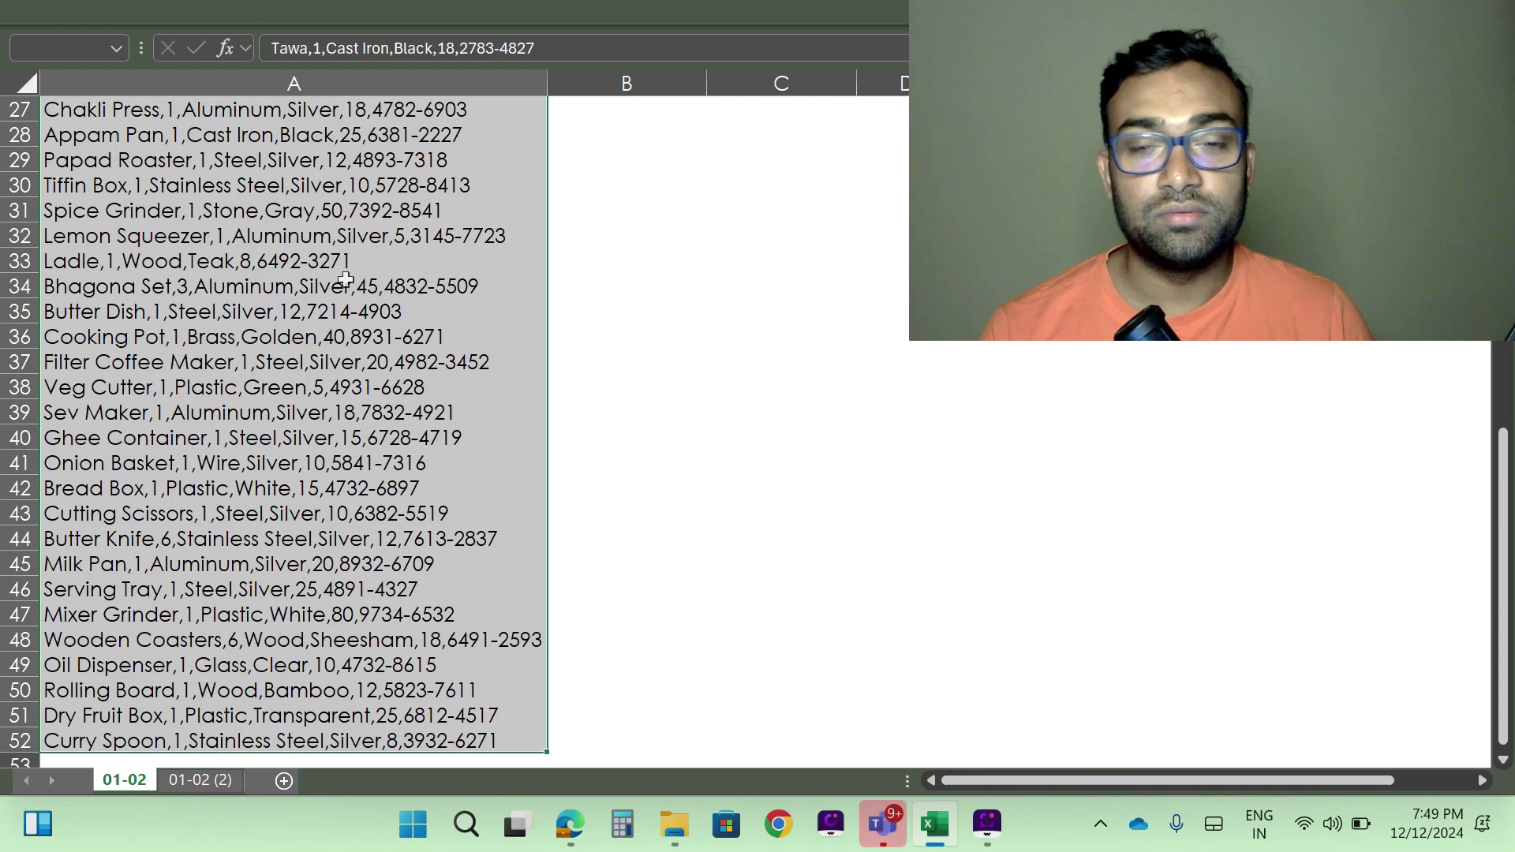
# Insert a blank row at row 33, above the Ladle entry
pyautogui.click(251, 265)
pyautogui.hotkey('ctrl', 'shift', 'Right')
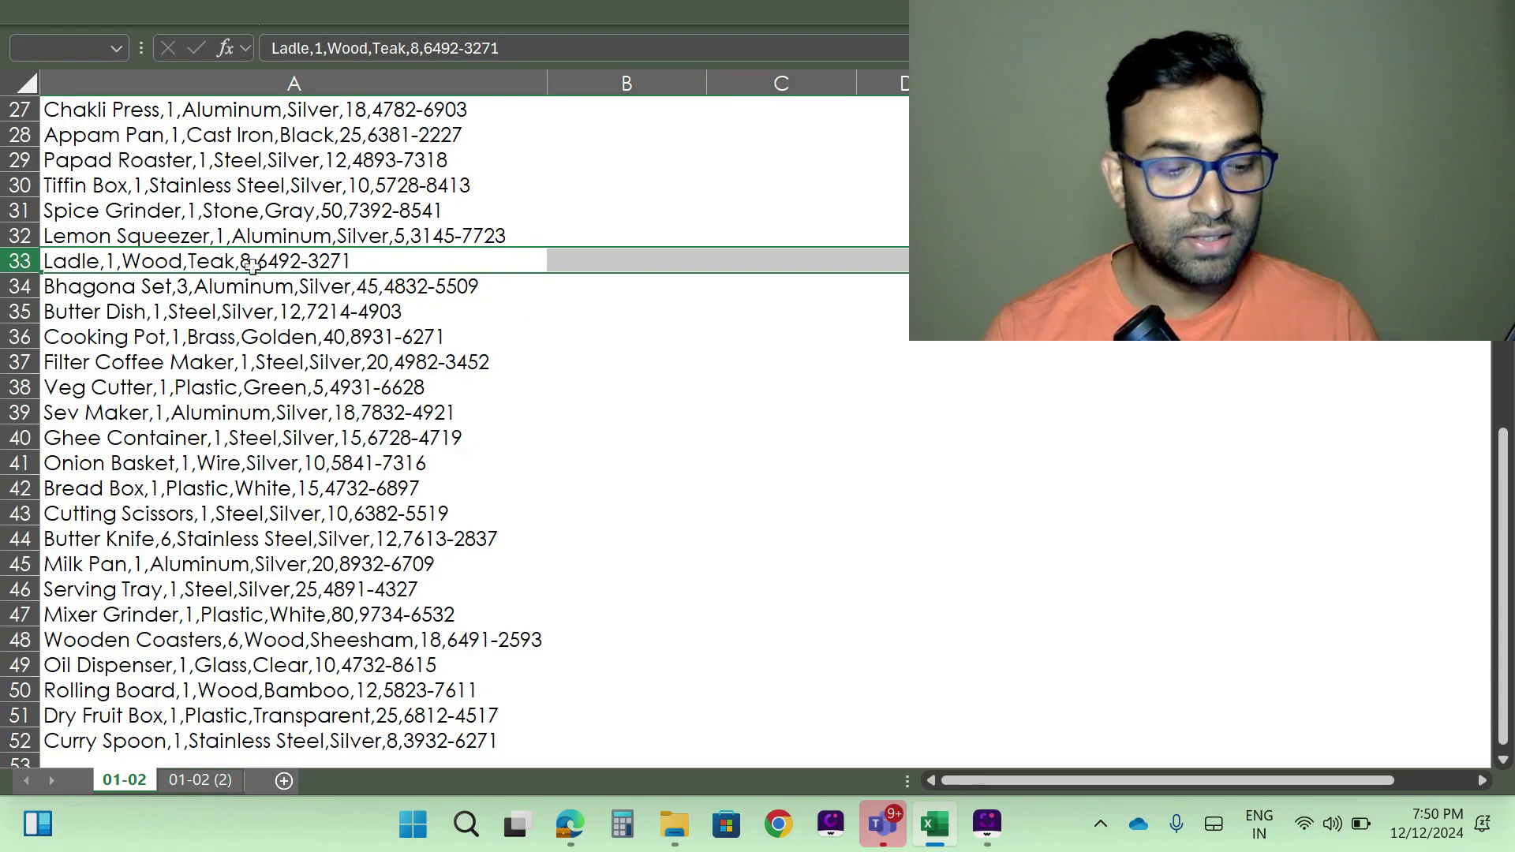
pyautogui.hotkey('ctrl', 'shift', '+')
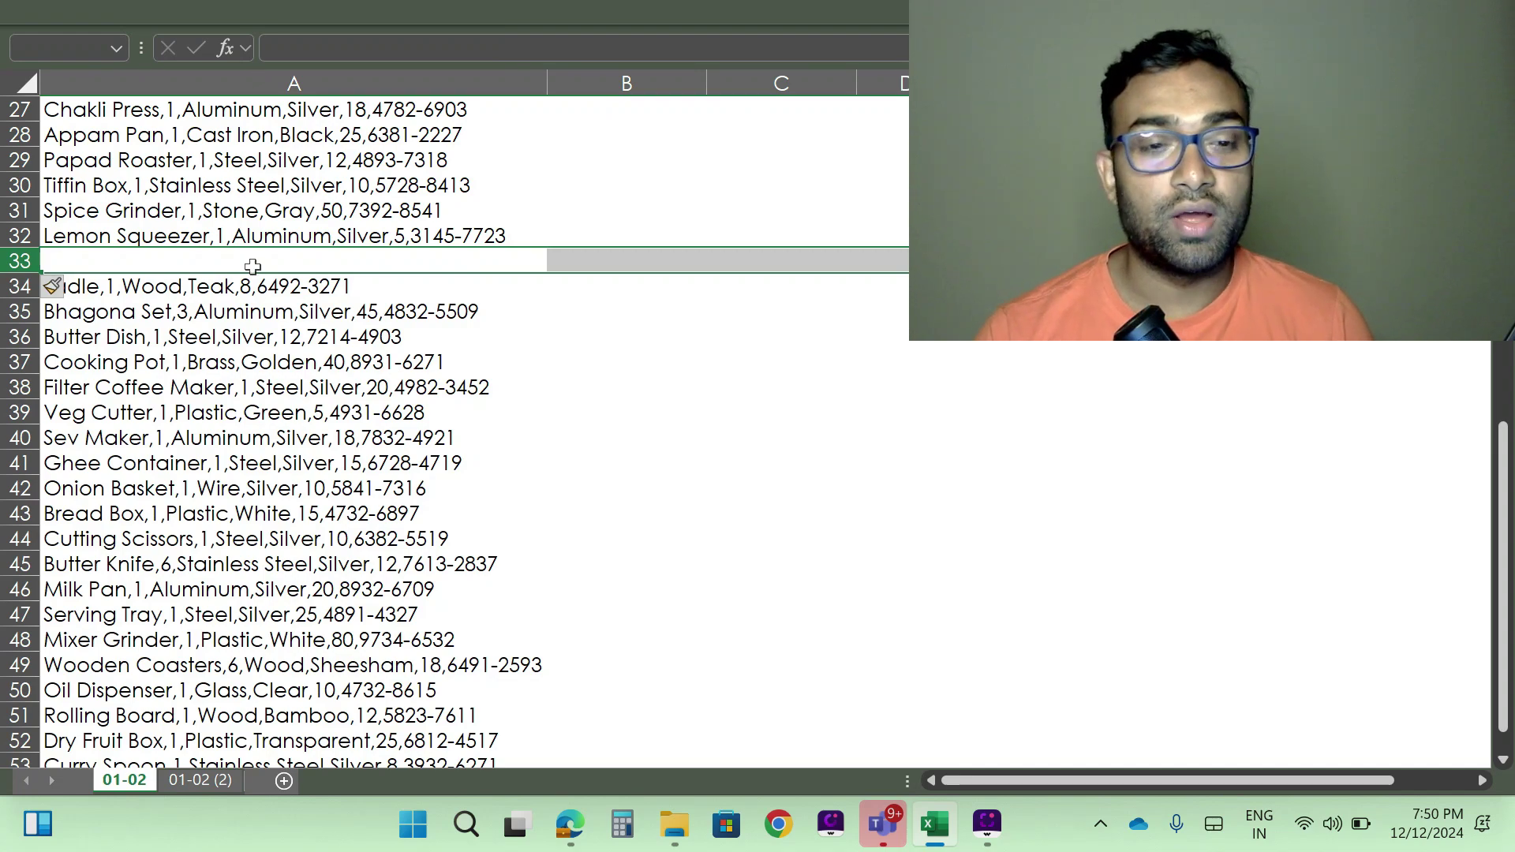
# Extend a selection from A3 down the Item column and check where it stops relative to blank row 33
pyautogui.scroll(9, 325, 369)
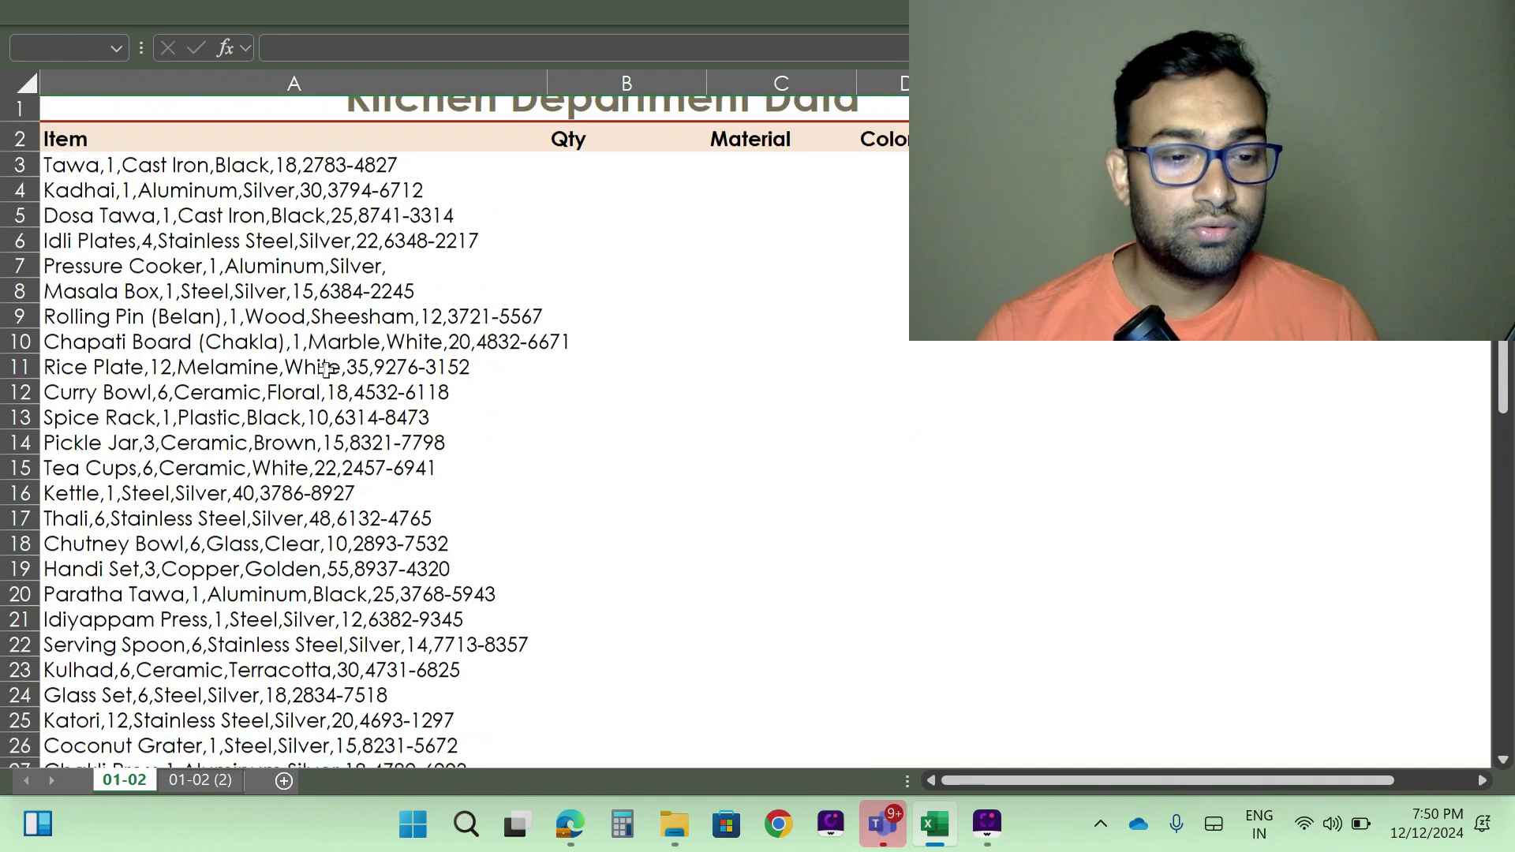
pyautogui.scroll(-14, 326, 370)
pyautogui.scroll(4, 299, 552)
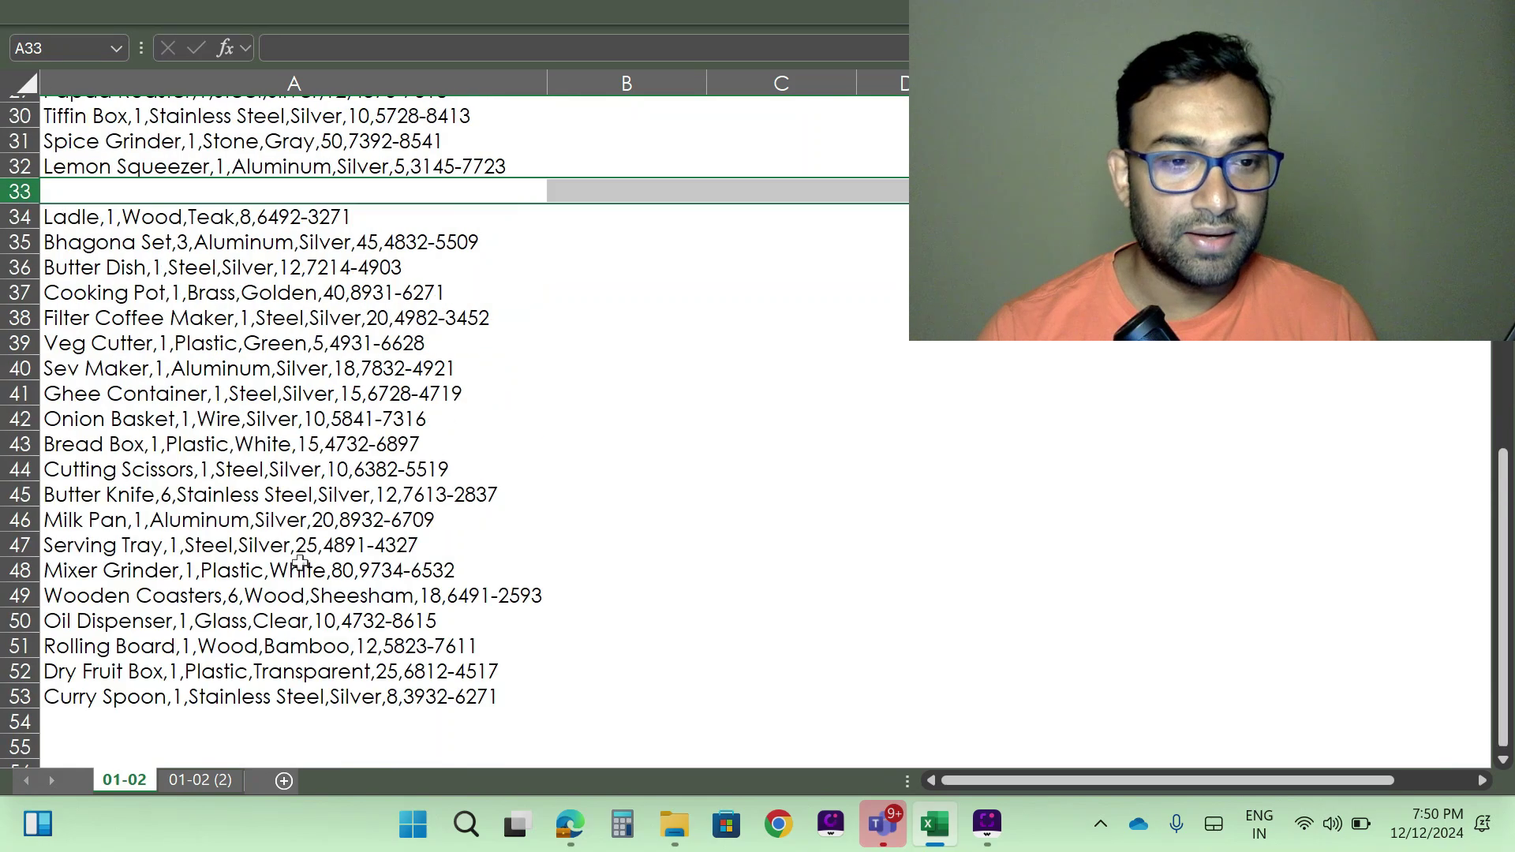
pyautogui.scroll(10, 316, 560)
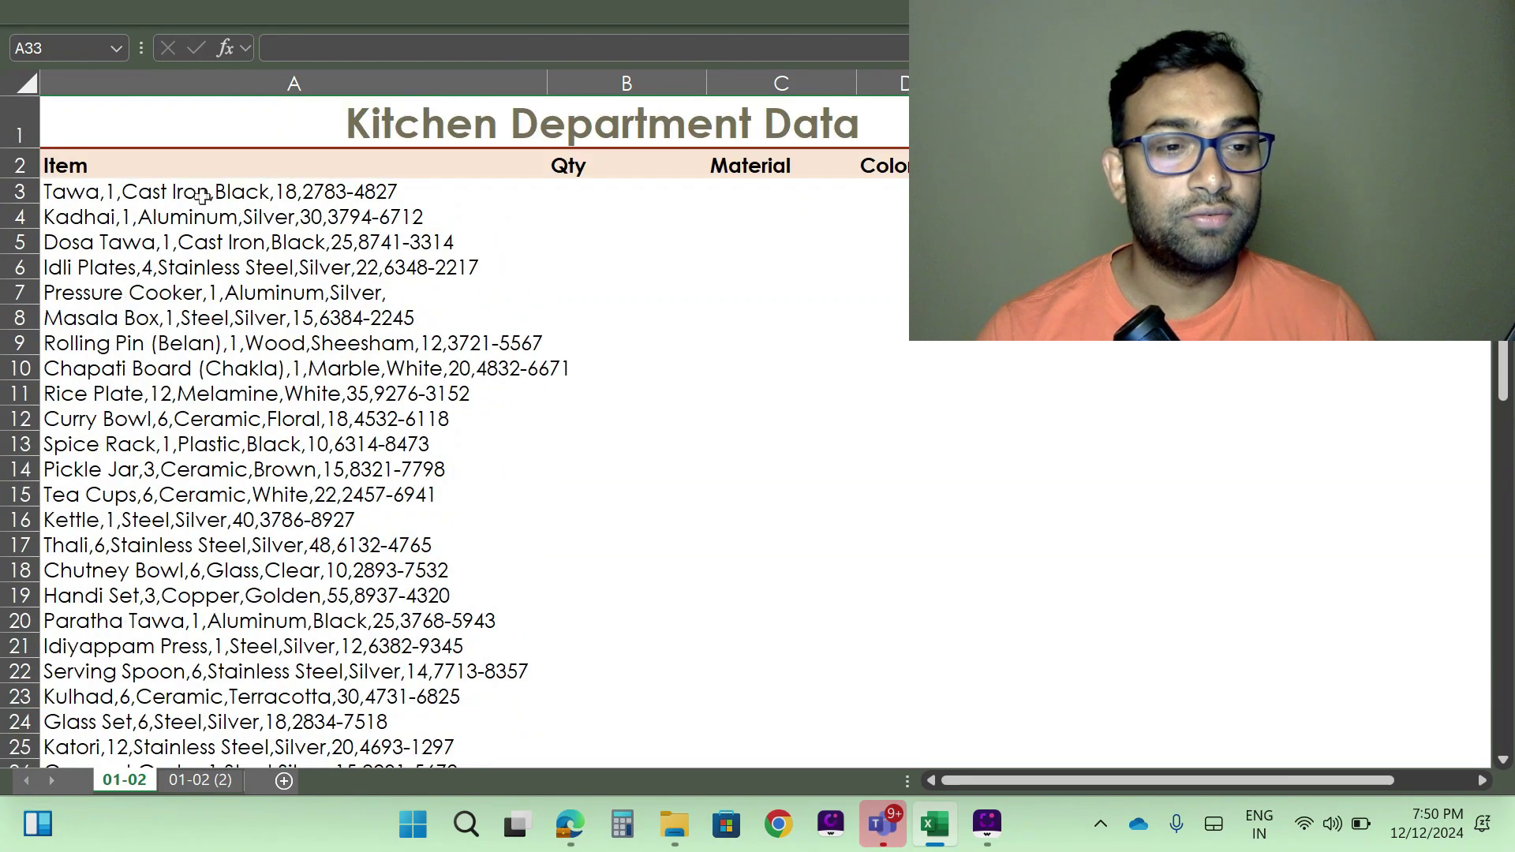
pyautogui.click(203, 196)
pyautogui.hotkey('ctrl', 'shift', 'Down')
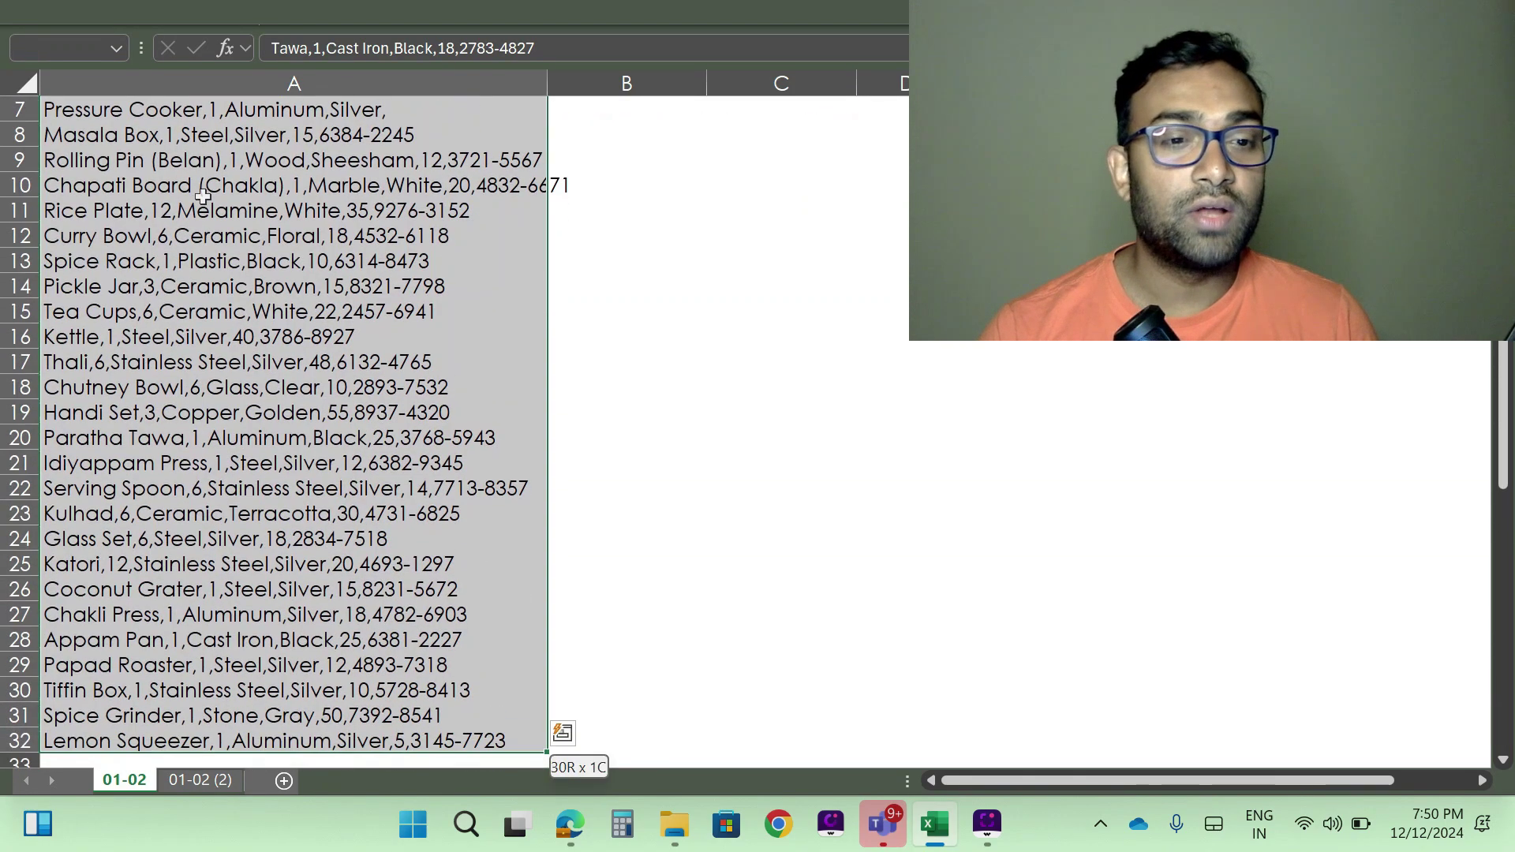
pyautogui.scroll(-2, 229, 416)
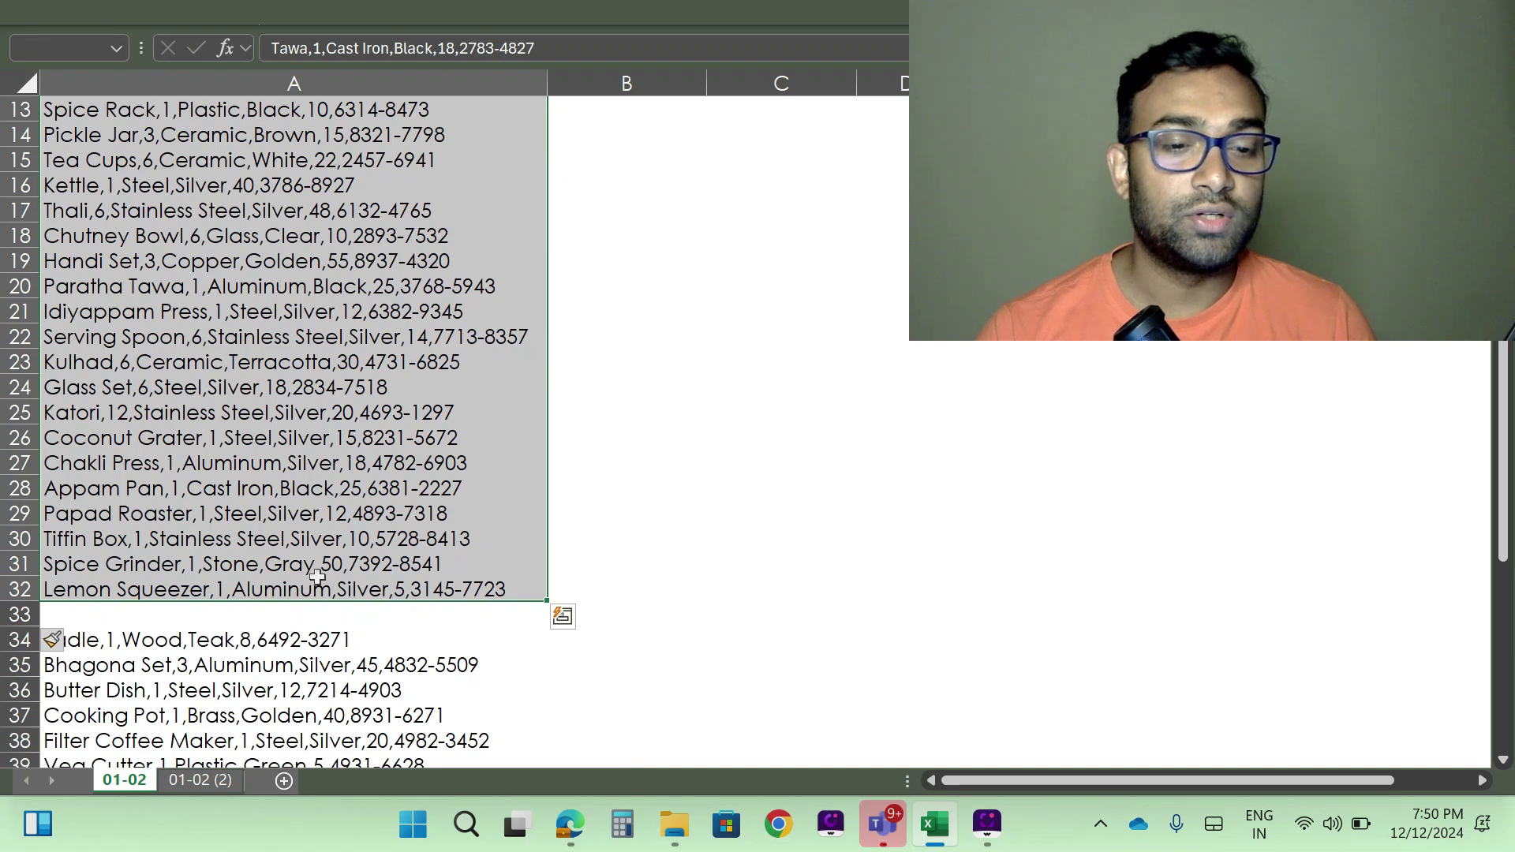
pyautogui.scroll(-2, 316, 577)
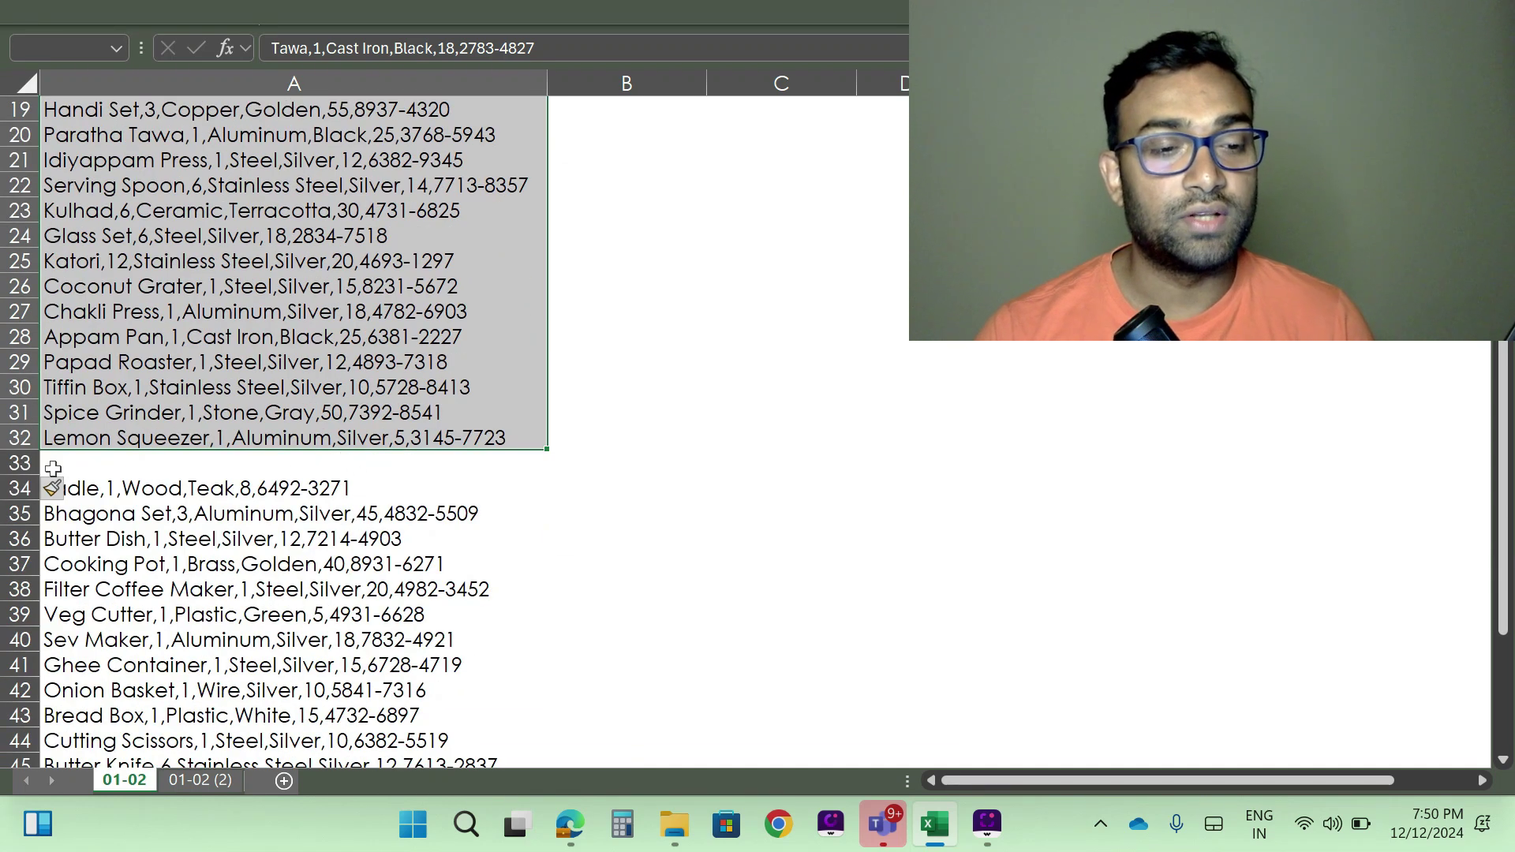
# Select the whole blank row 33 and insert another row there
pyautogui.click(17, 464)
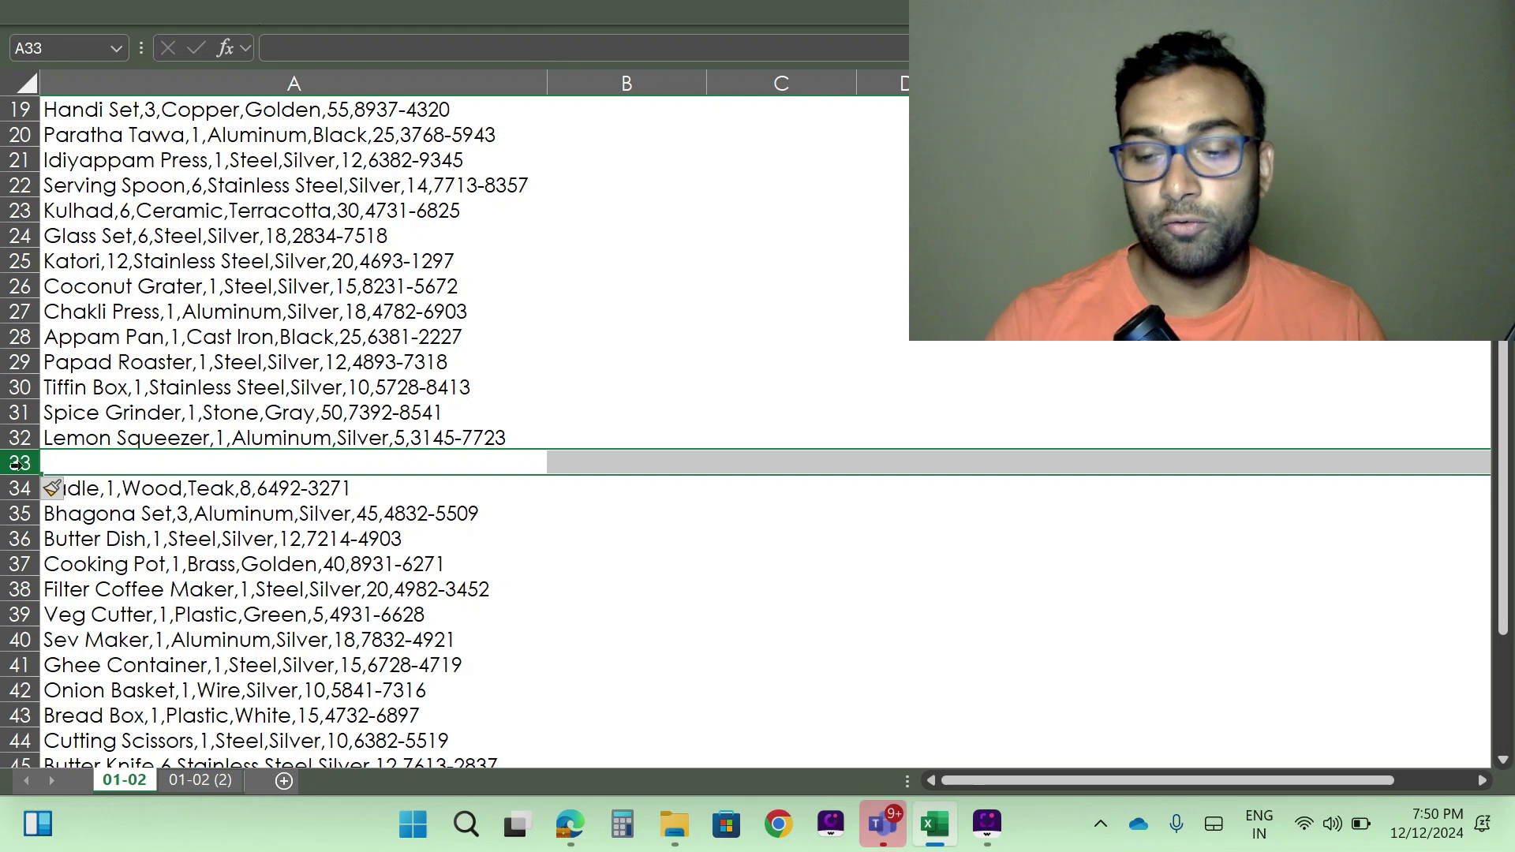
pyautogui.press('Escape')
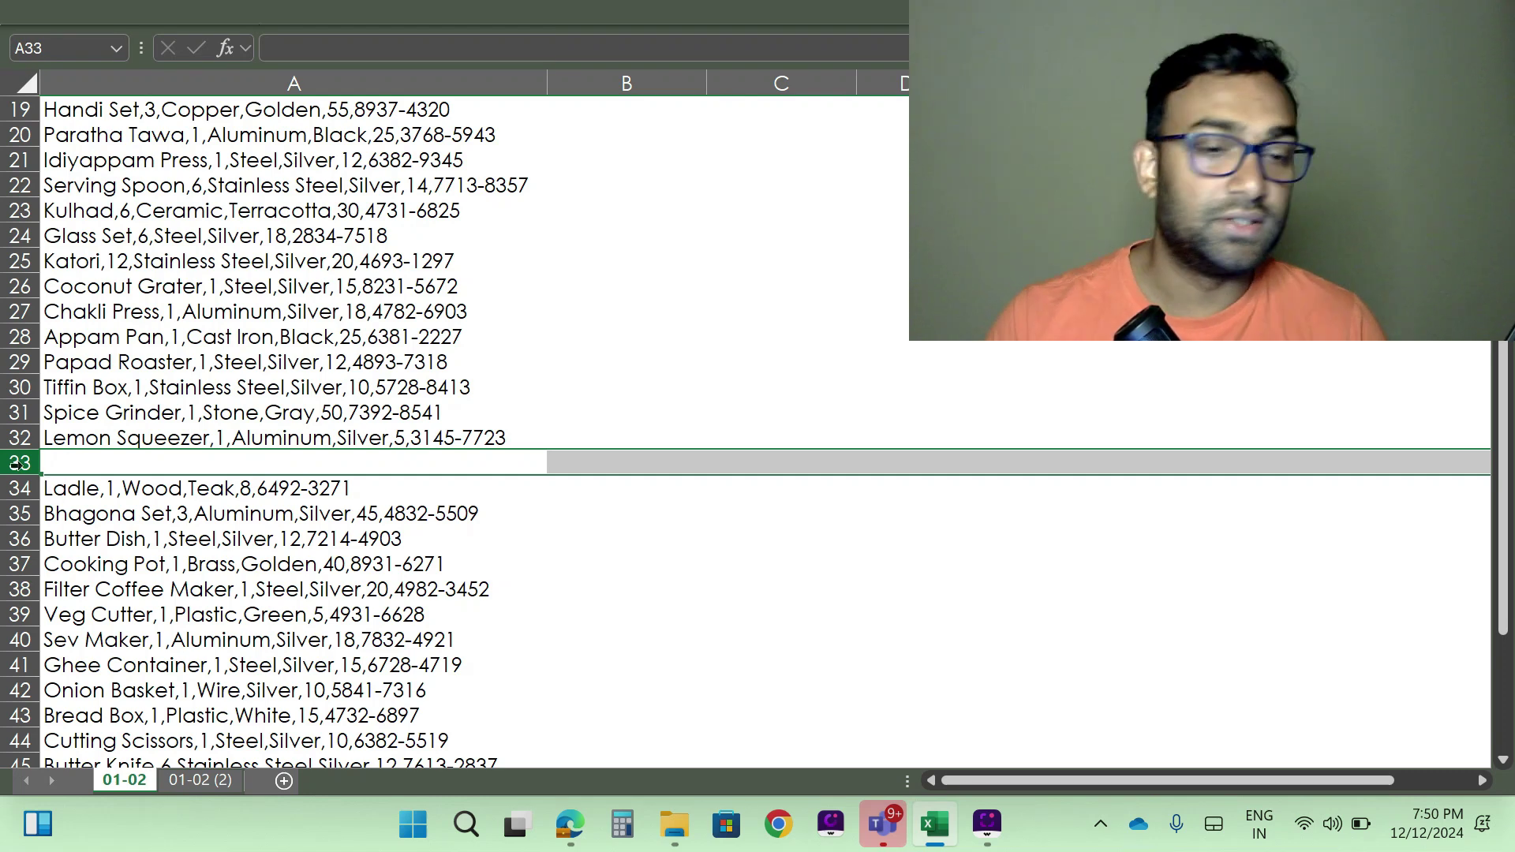
pyautogui.click(507, 564)
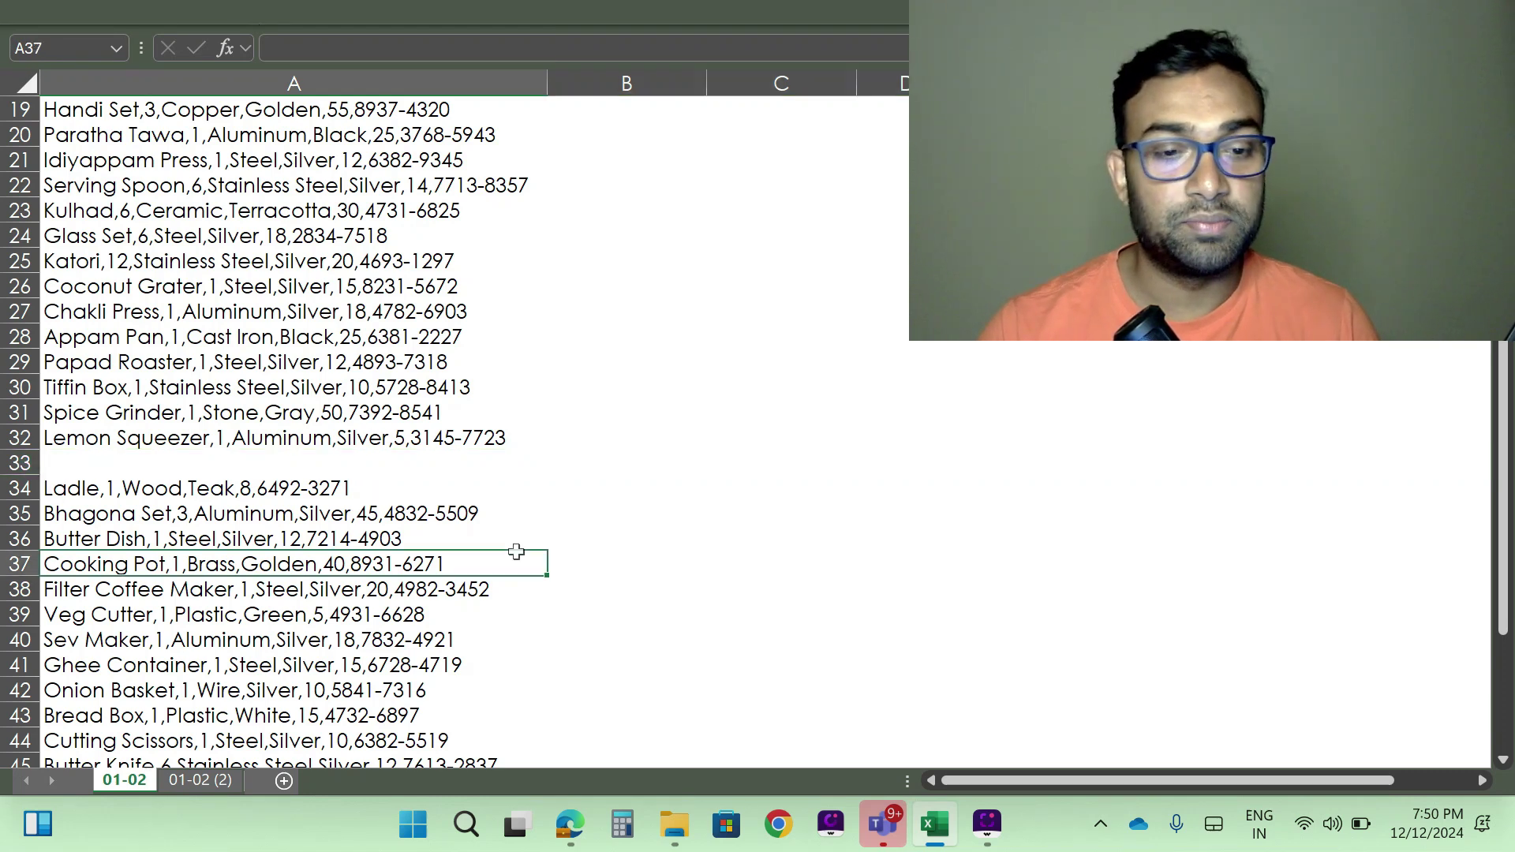
pyautogui.click(377, 470)
pyautogui.hotkey('shift', 'space')
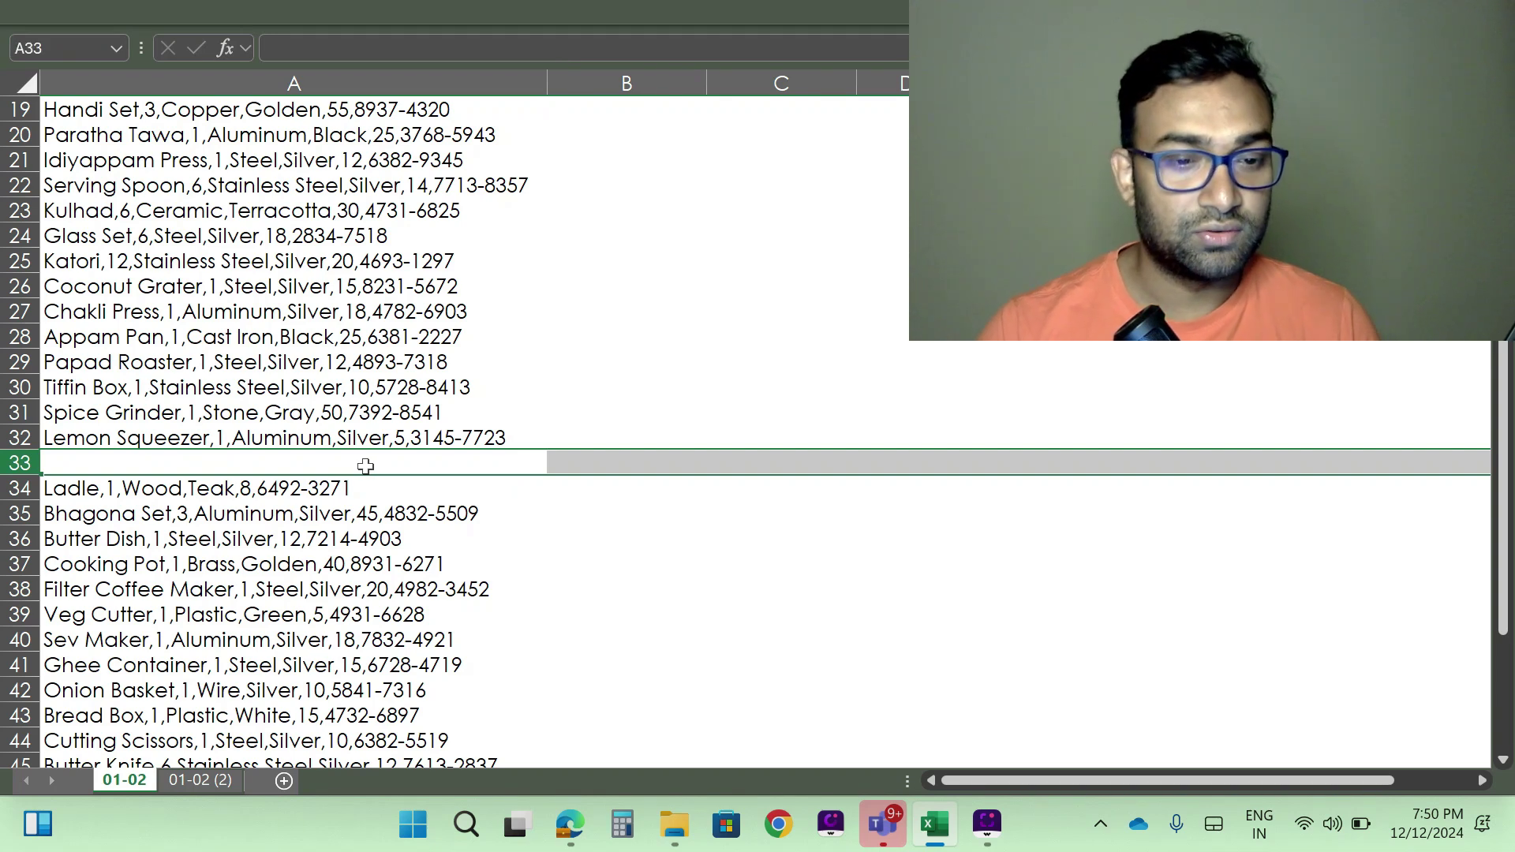
pyautogui.rightClick(367, 466)
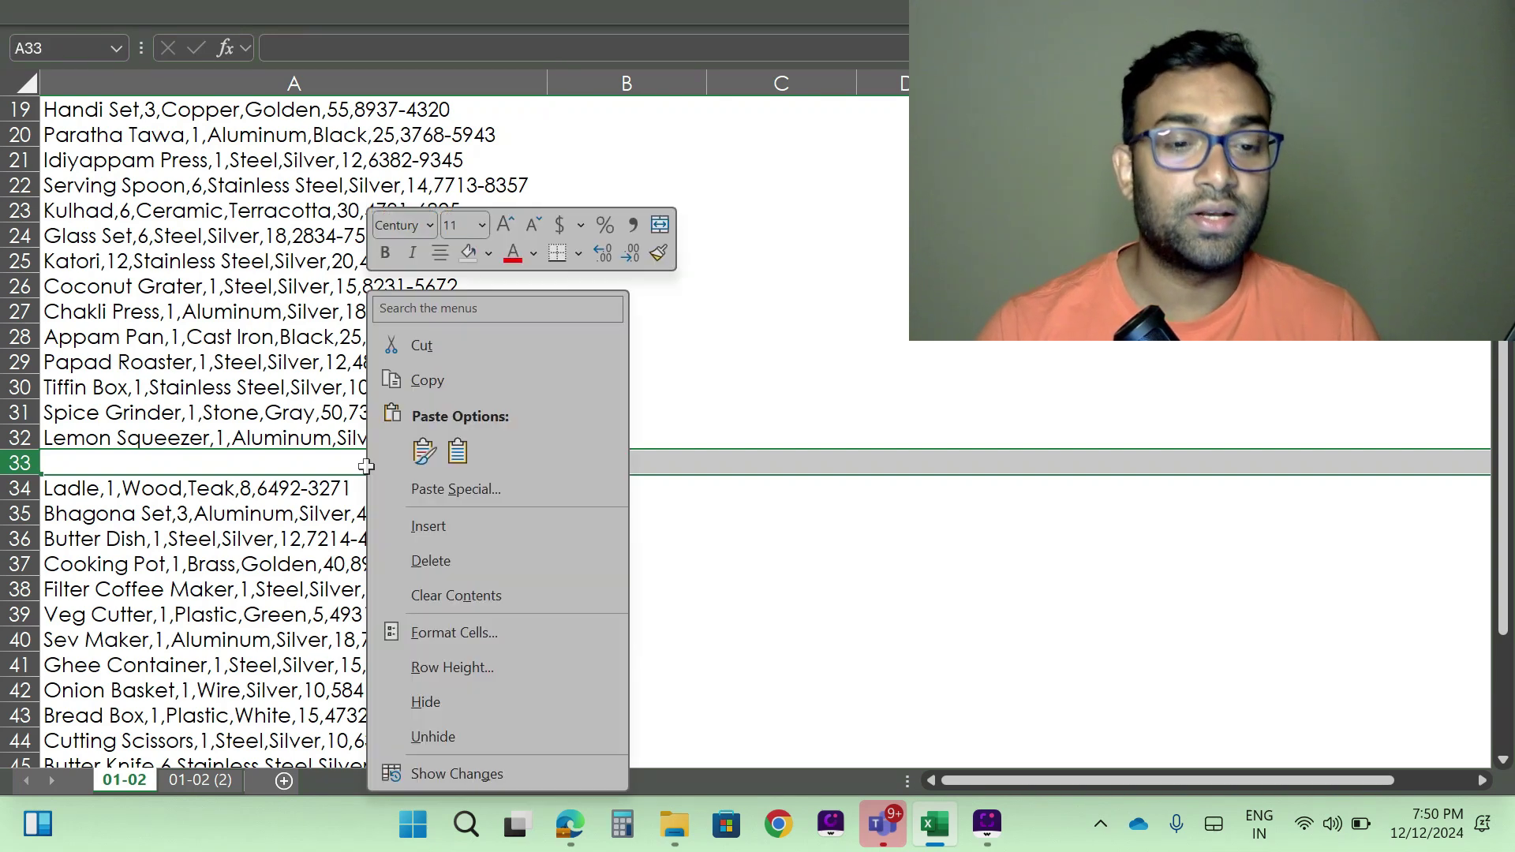
pyautogui.click(418, 526)
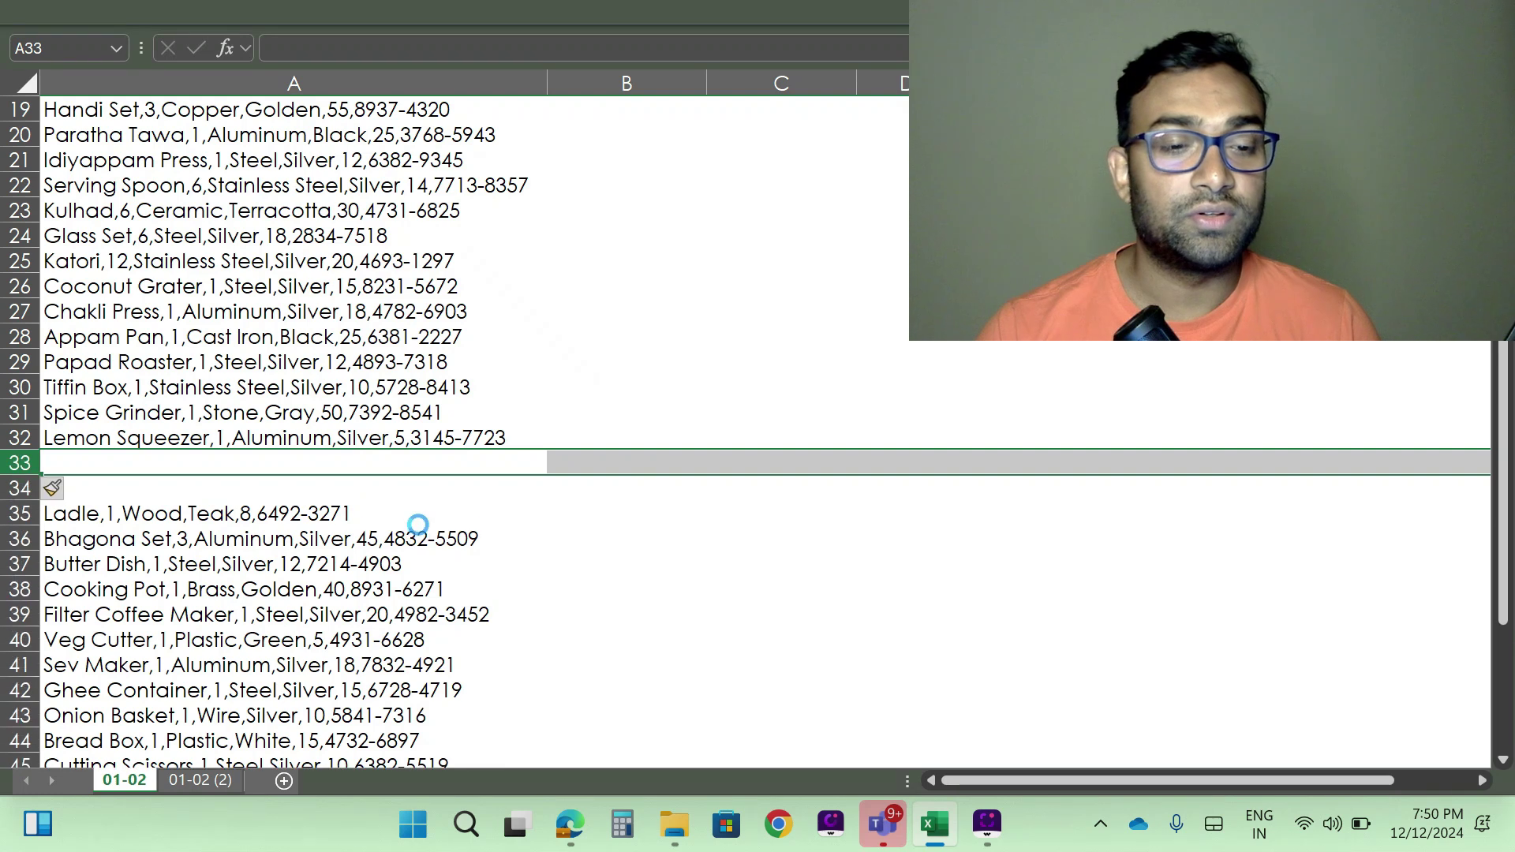
# Delete the two blank rows 33 and 34 above the Ladle entry
pyautogui.hotkey('shift', 'Down')
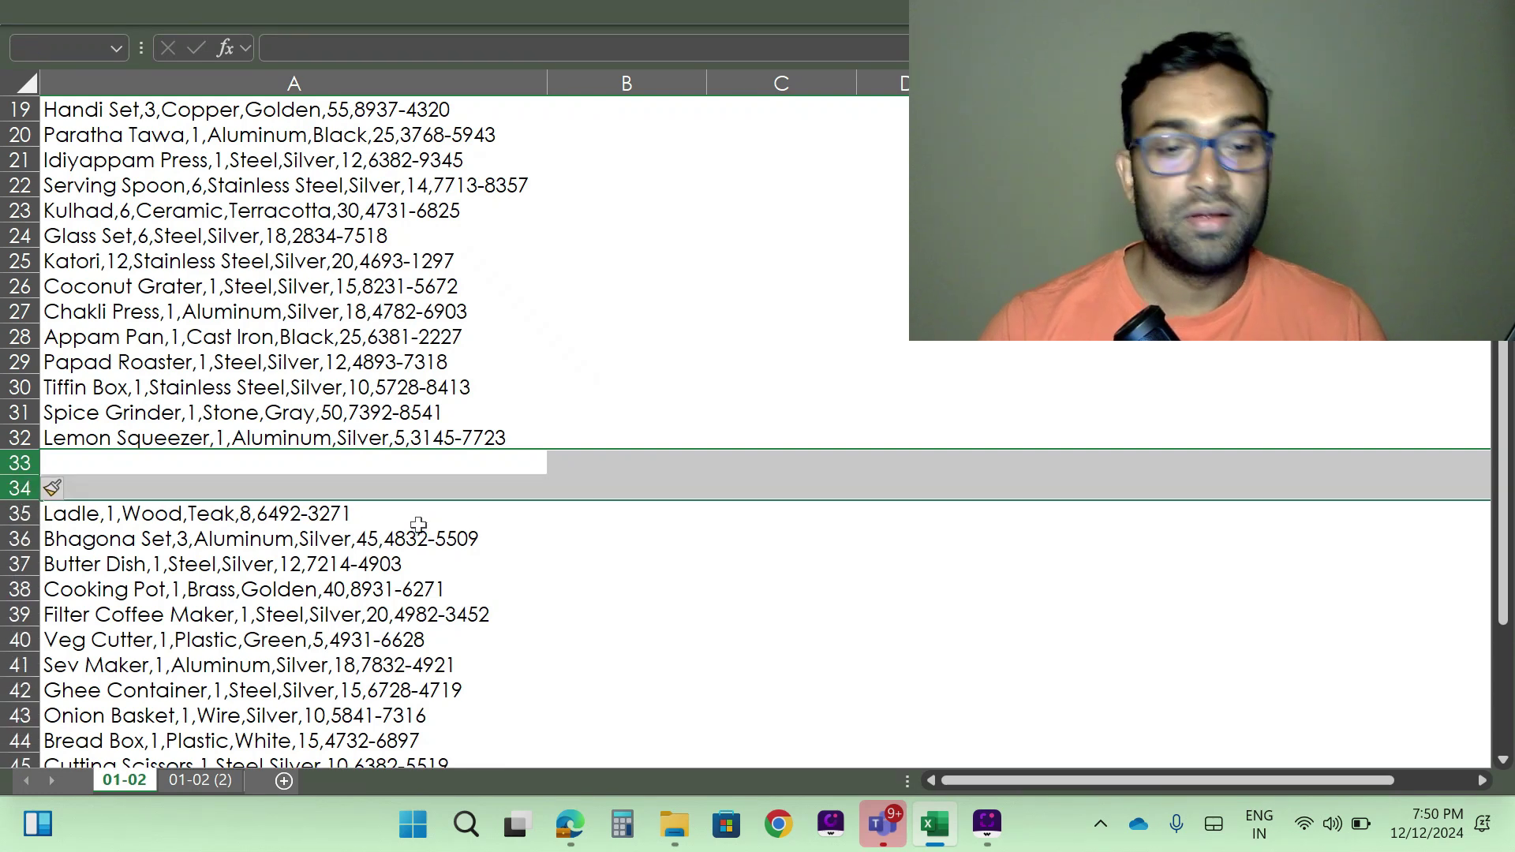
pyautogui.rightClick(473, 475)
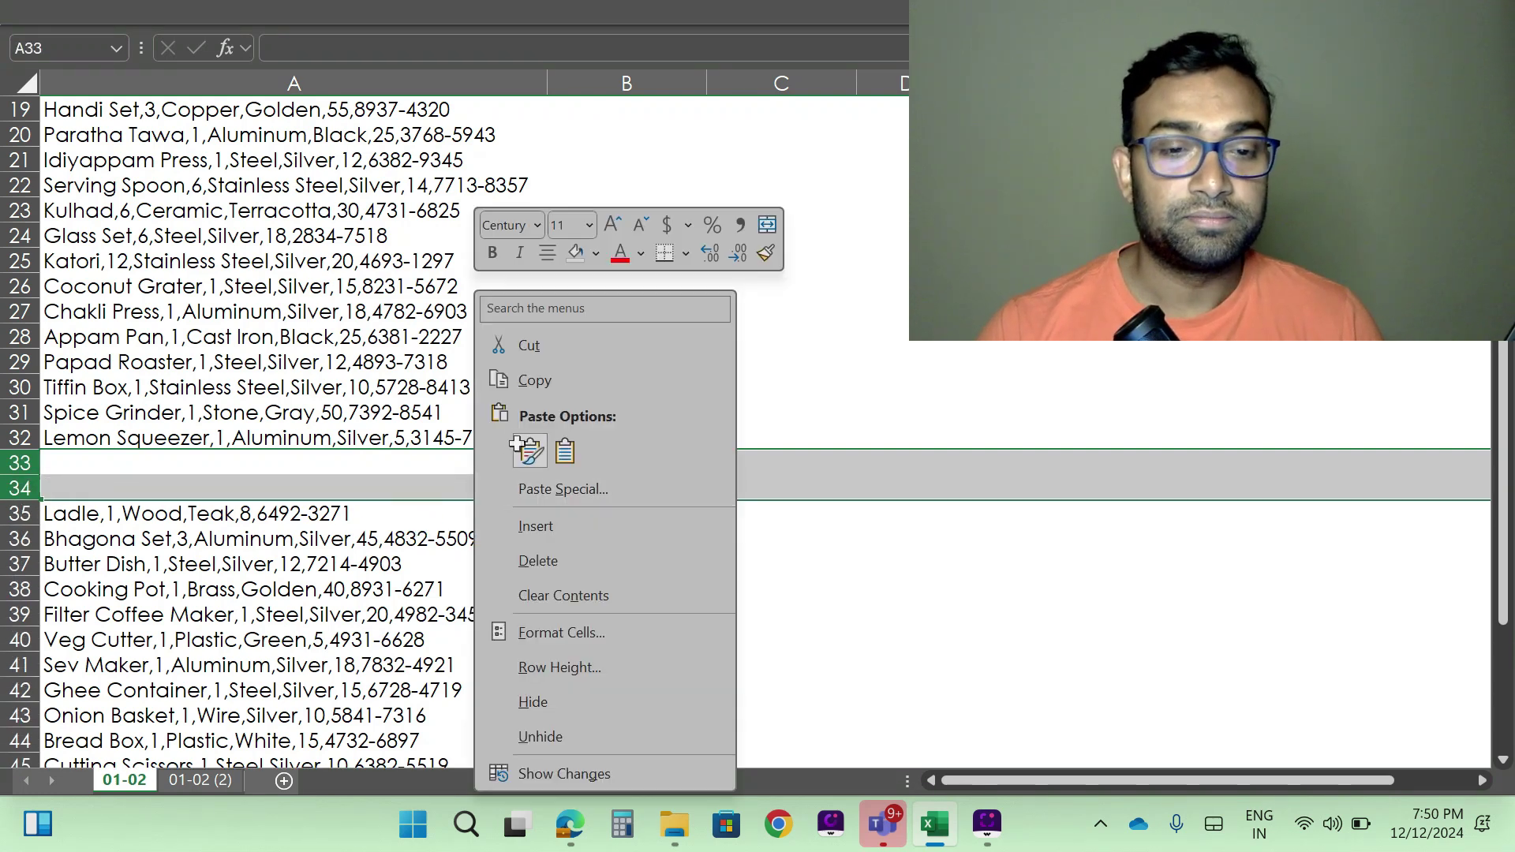
pyautogui.click(543, 562)
# Start Text to Columns on the Item entries A3:A52 with Delimited as the data type and advance to the delimiter settings
pyautogui.scroll(6, 351, 339)
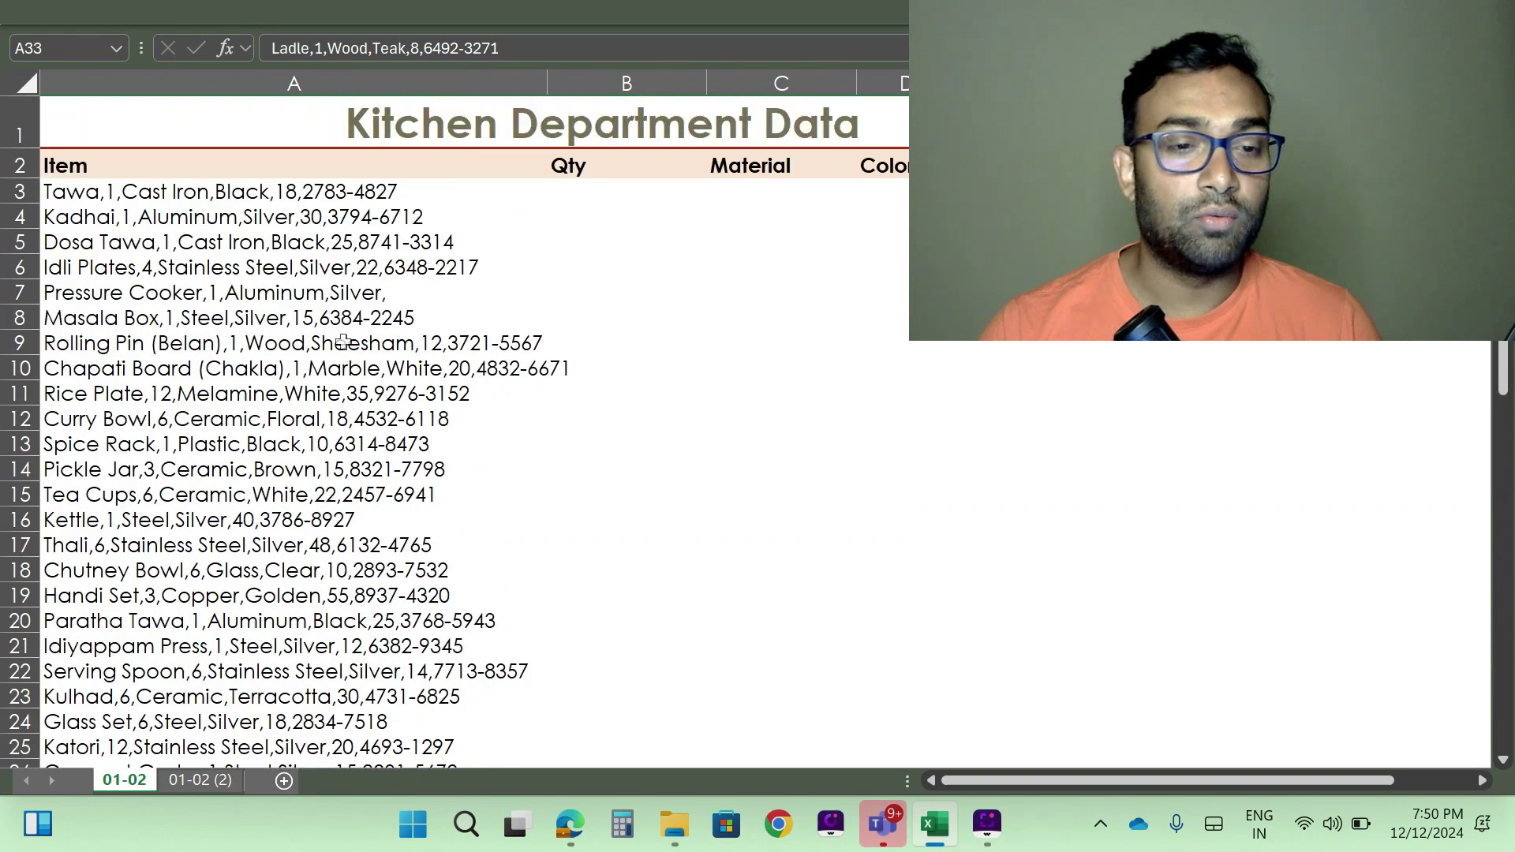
pyautogui.click(239, 192)
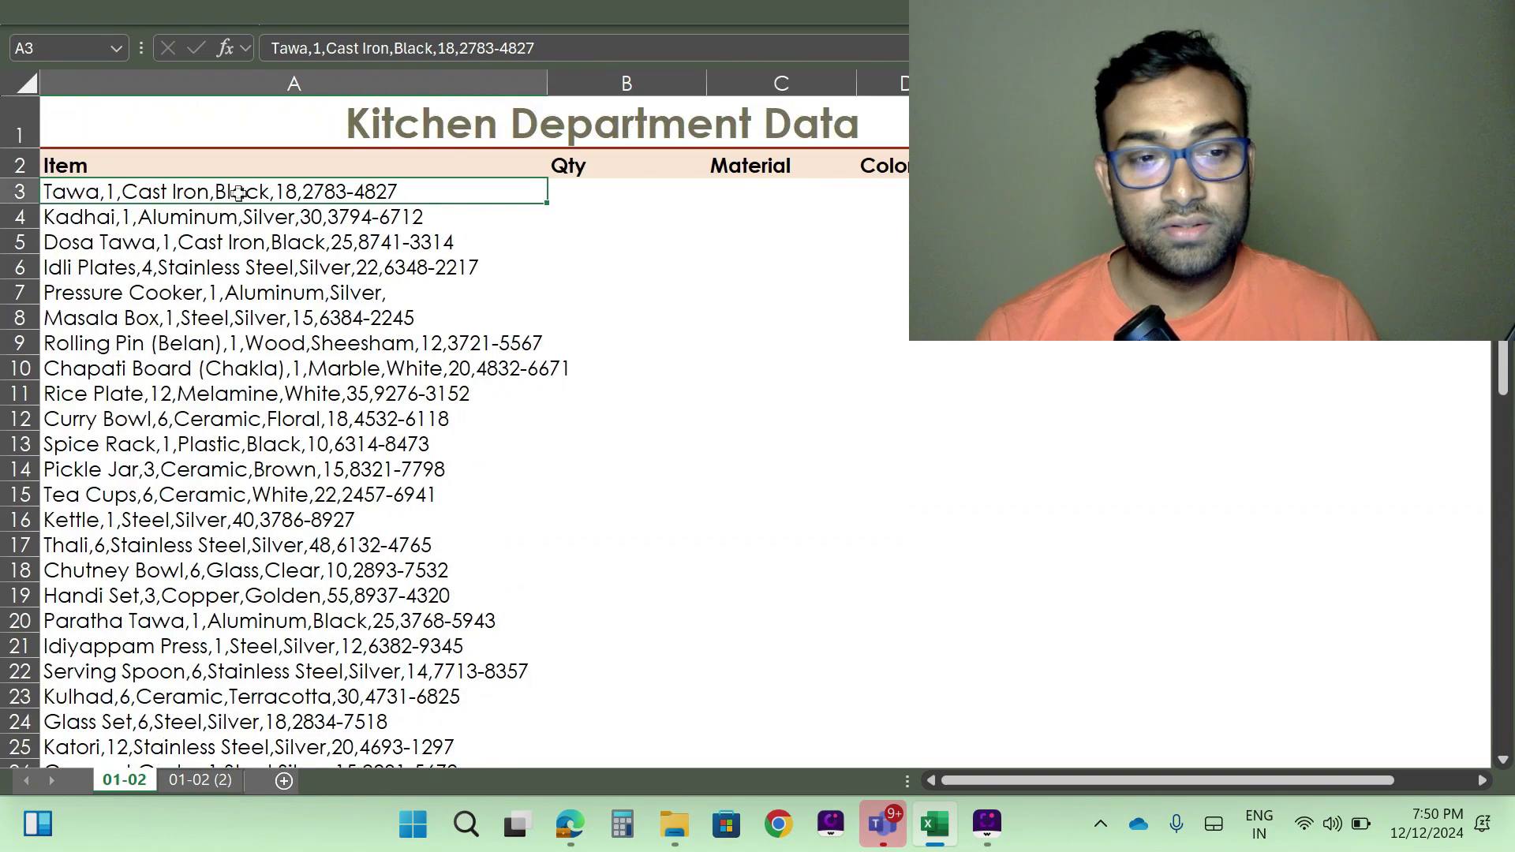
pyautogui.hotkey('ctrl', 'shift', 'Down')
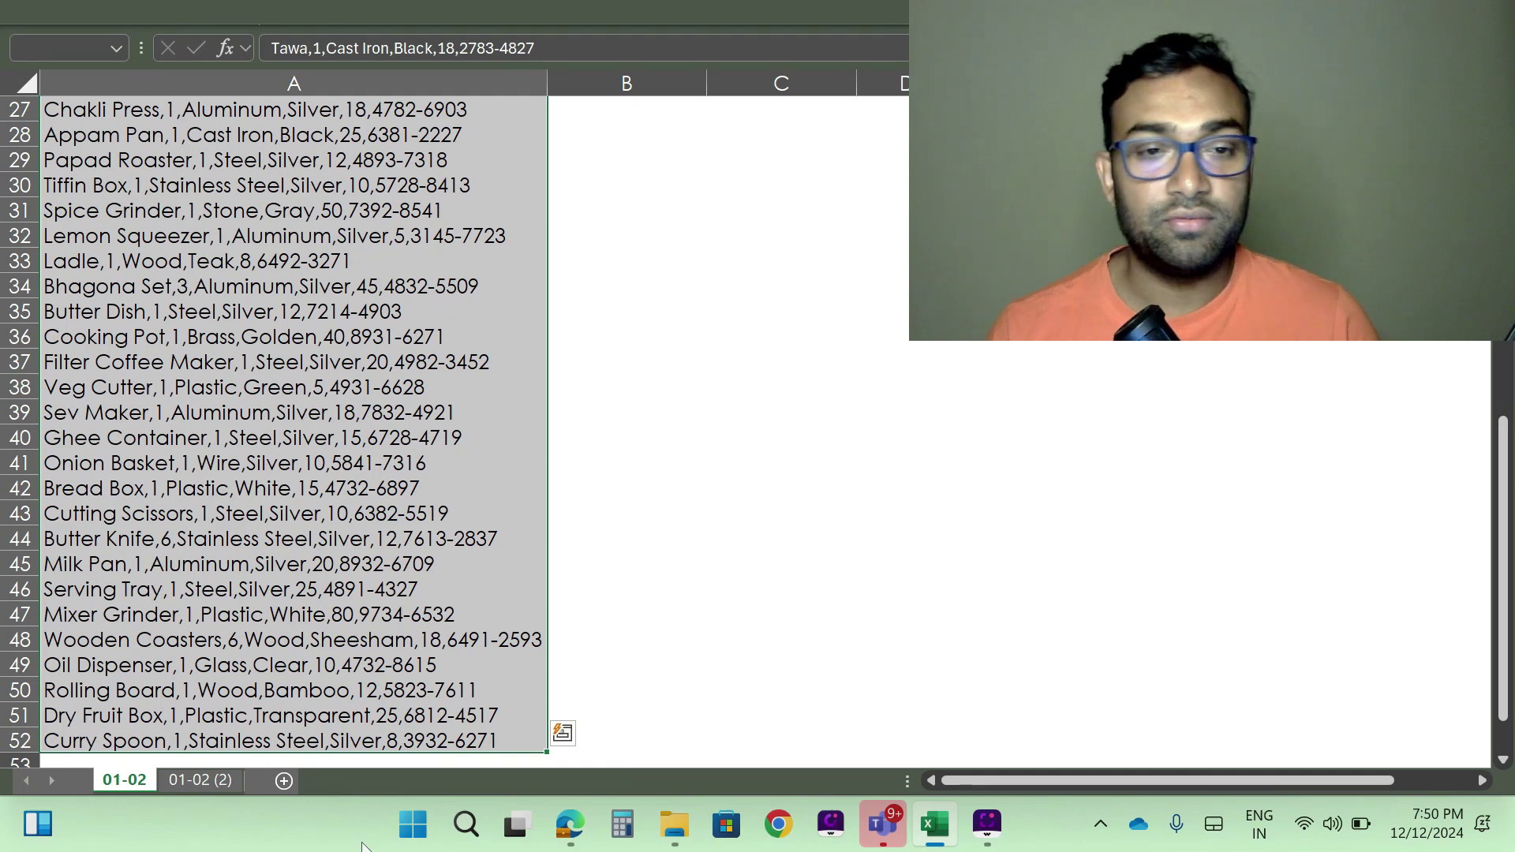
pyautogui.click(686, 9)
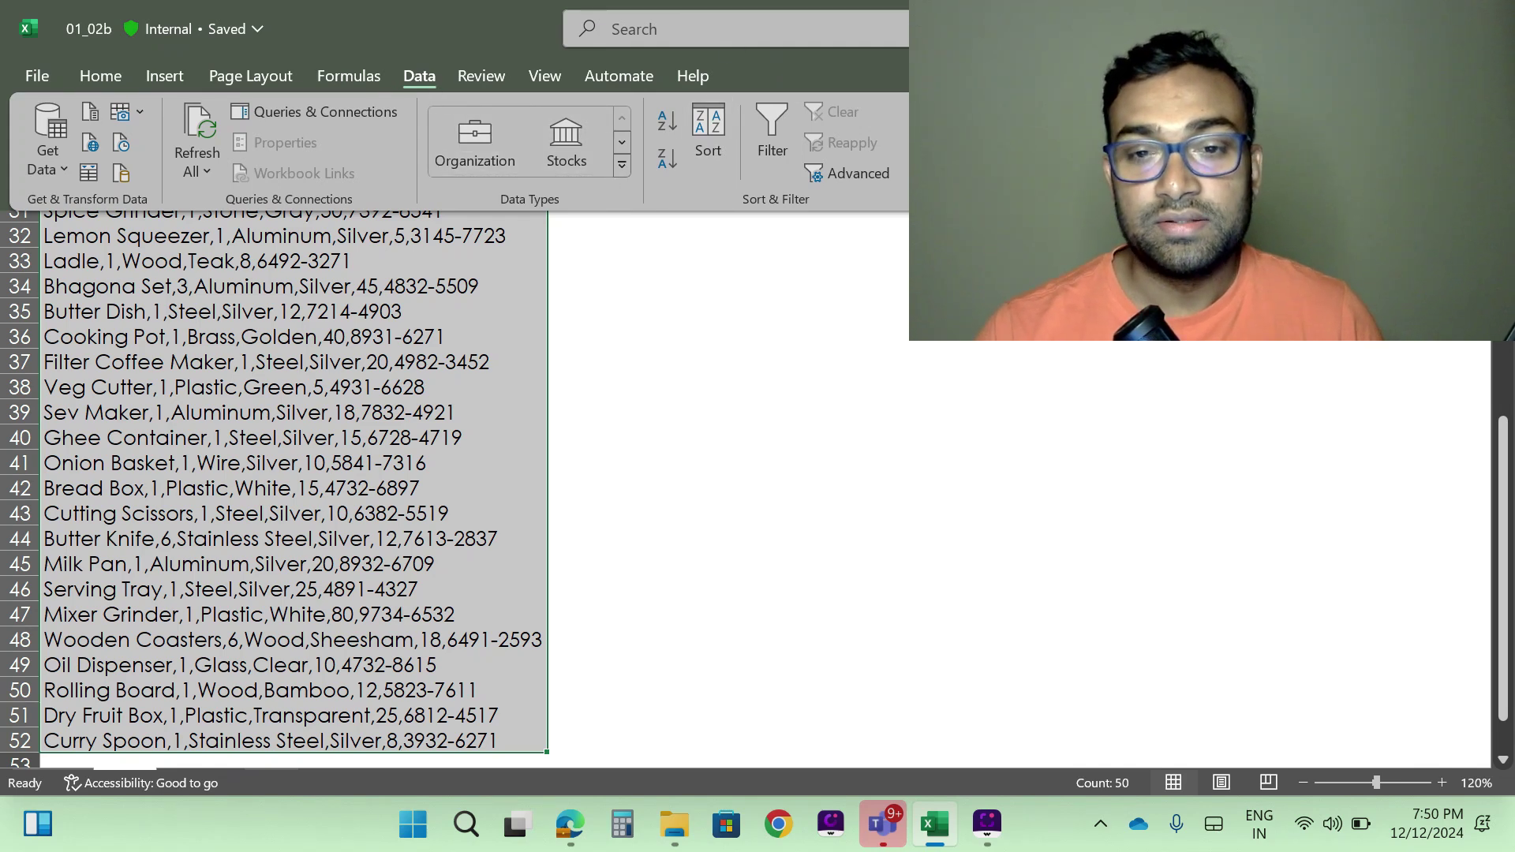
pyautogui.click(939, 138)
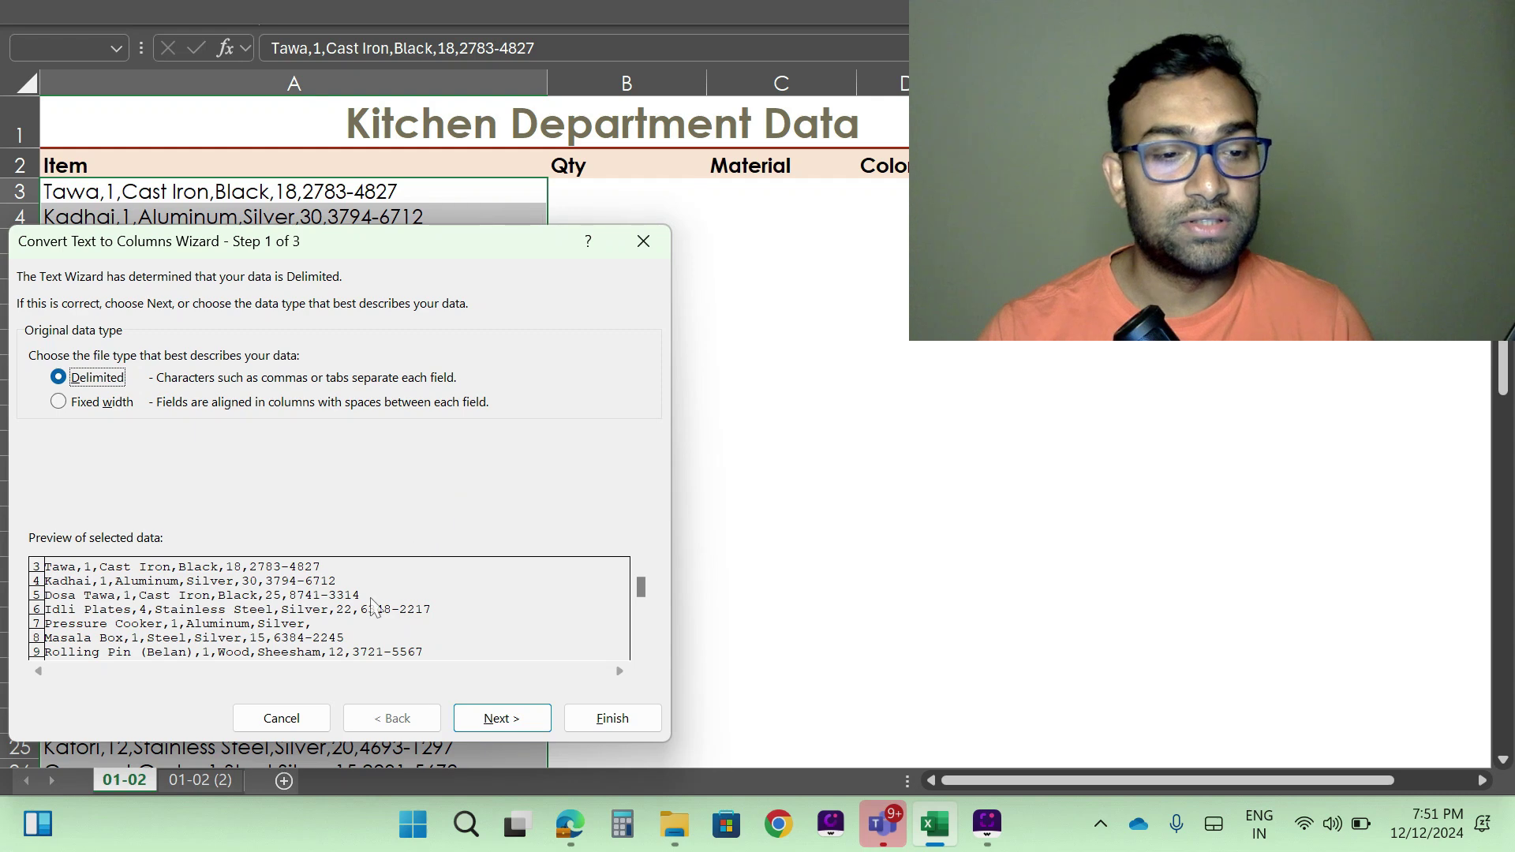
pyautogui.click(505, 719)
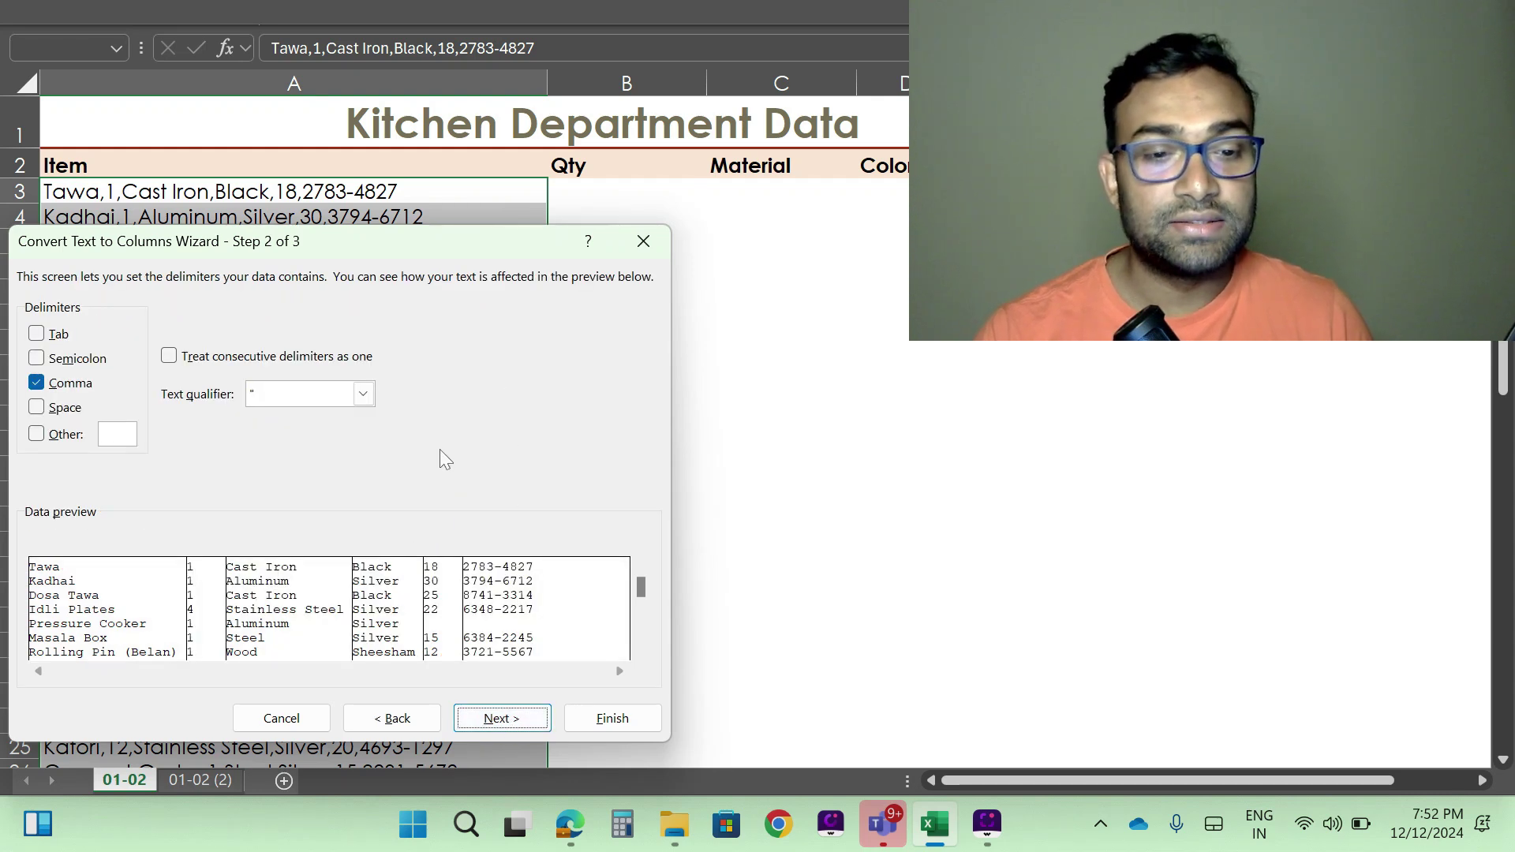
# Compare the Tab and Comma delimiters in the data preview, keep only Comma, and advance to the column format settings
pyautogui.click(68, 337)
pyautogui.click(69, 382)
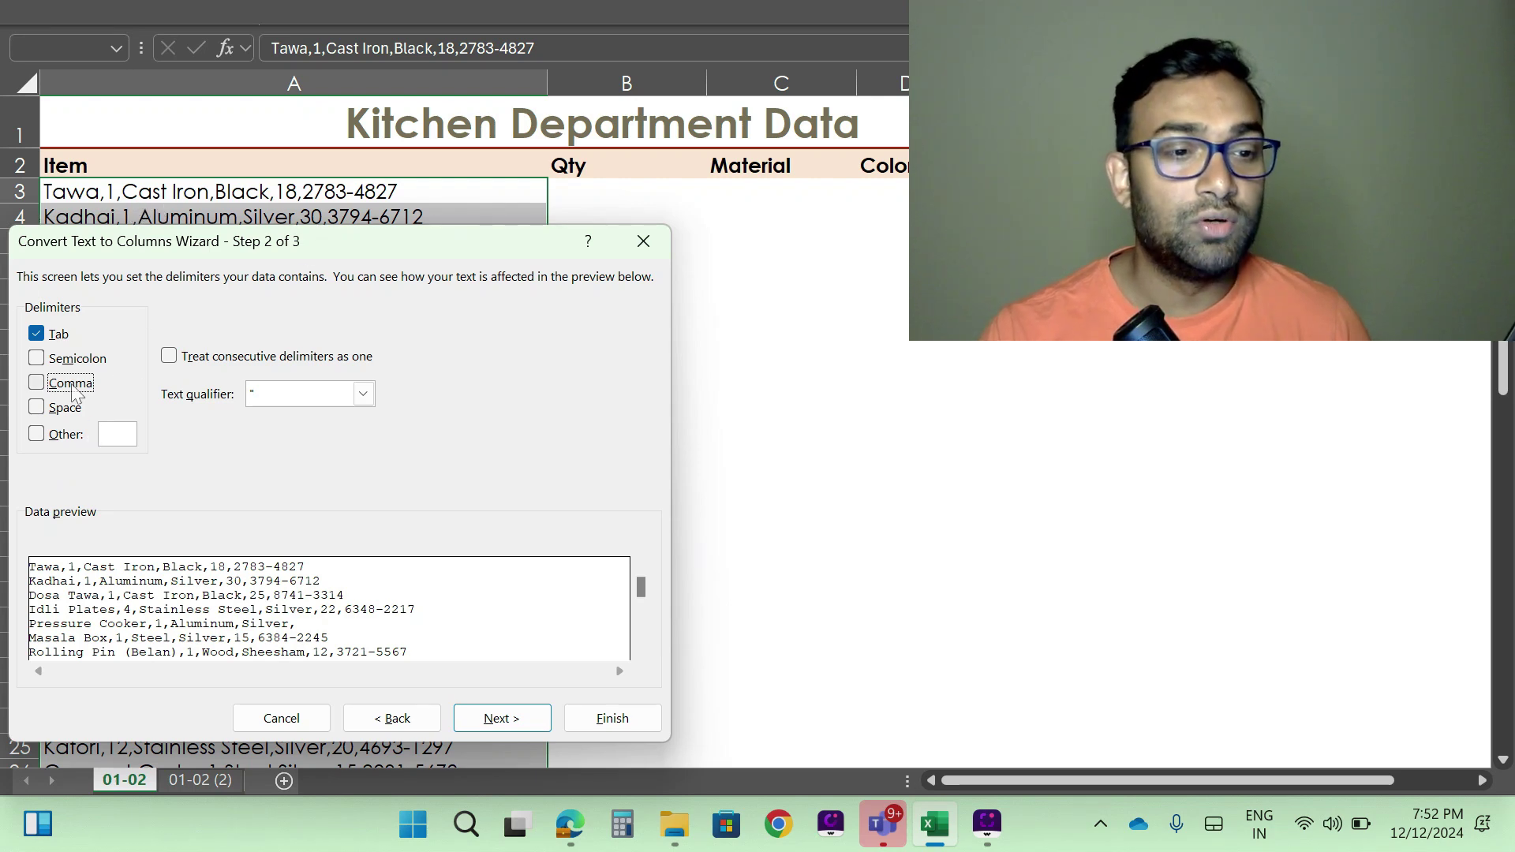
pyautogui.click(58, 336)
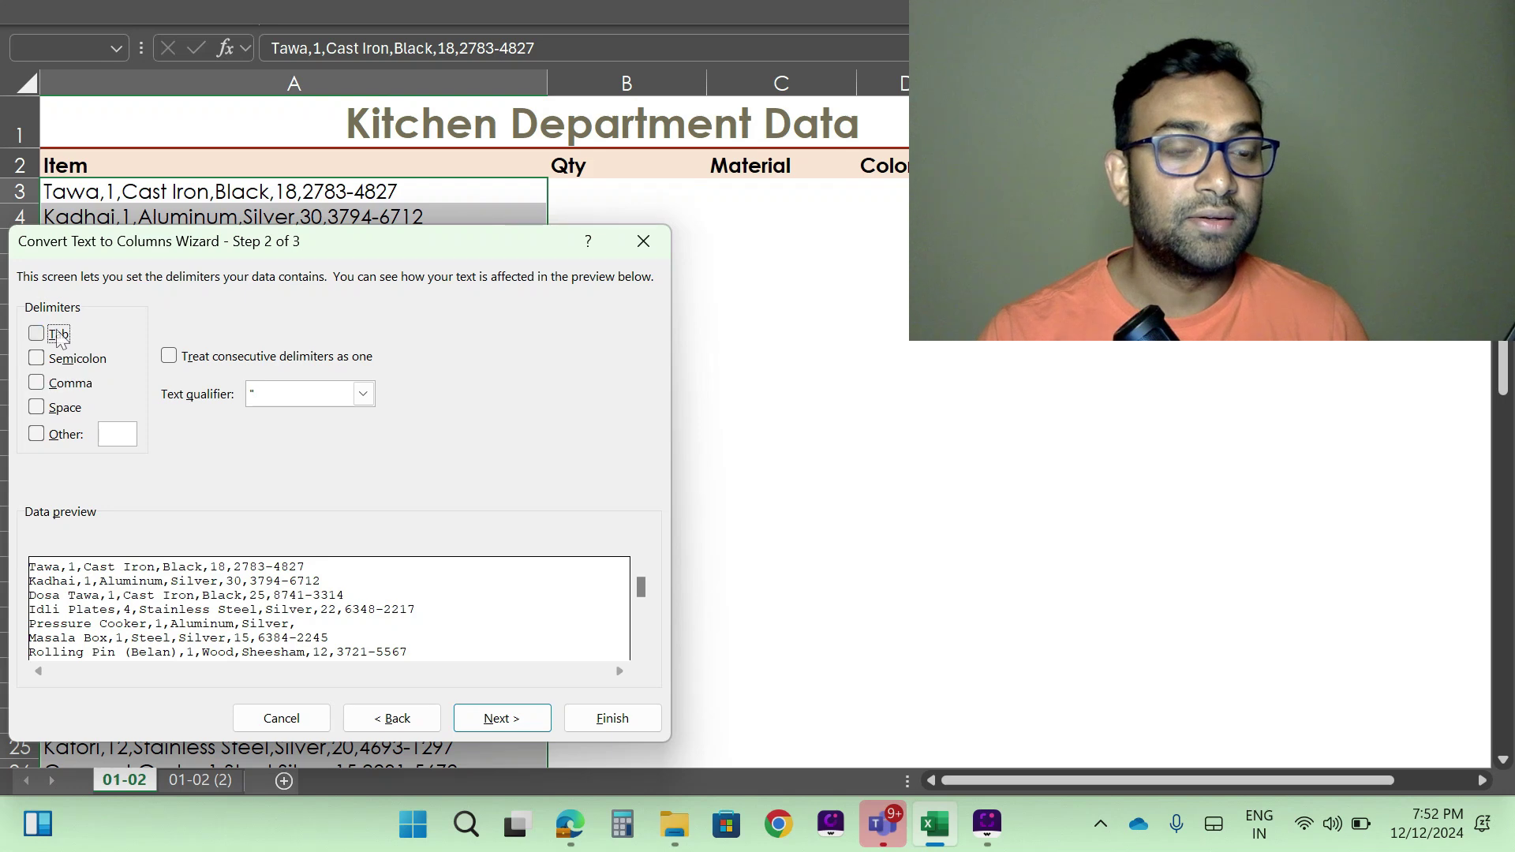
pyautogui.click(76, 384)
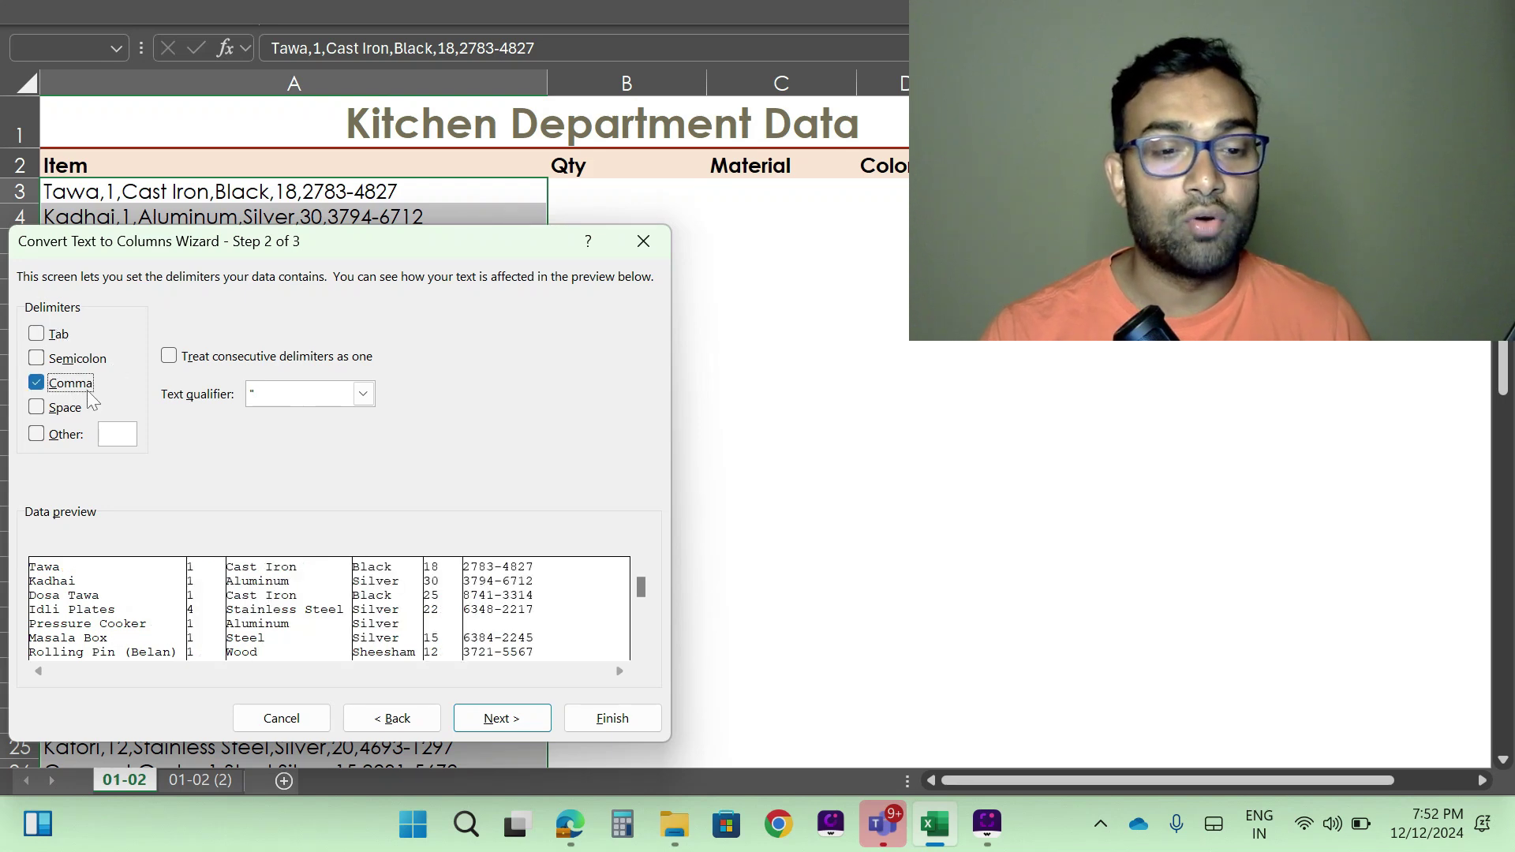
pyautogui.click(69, 387)
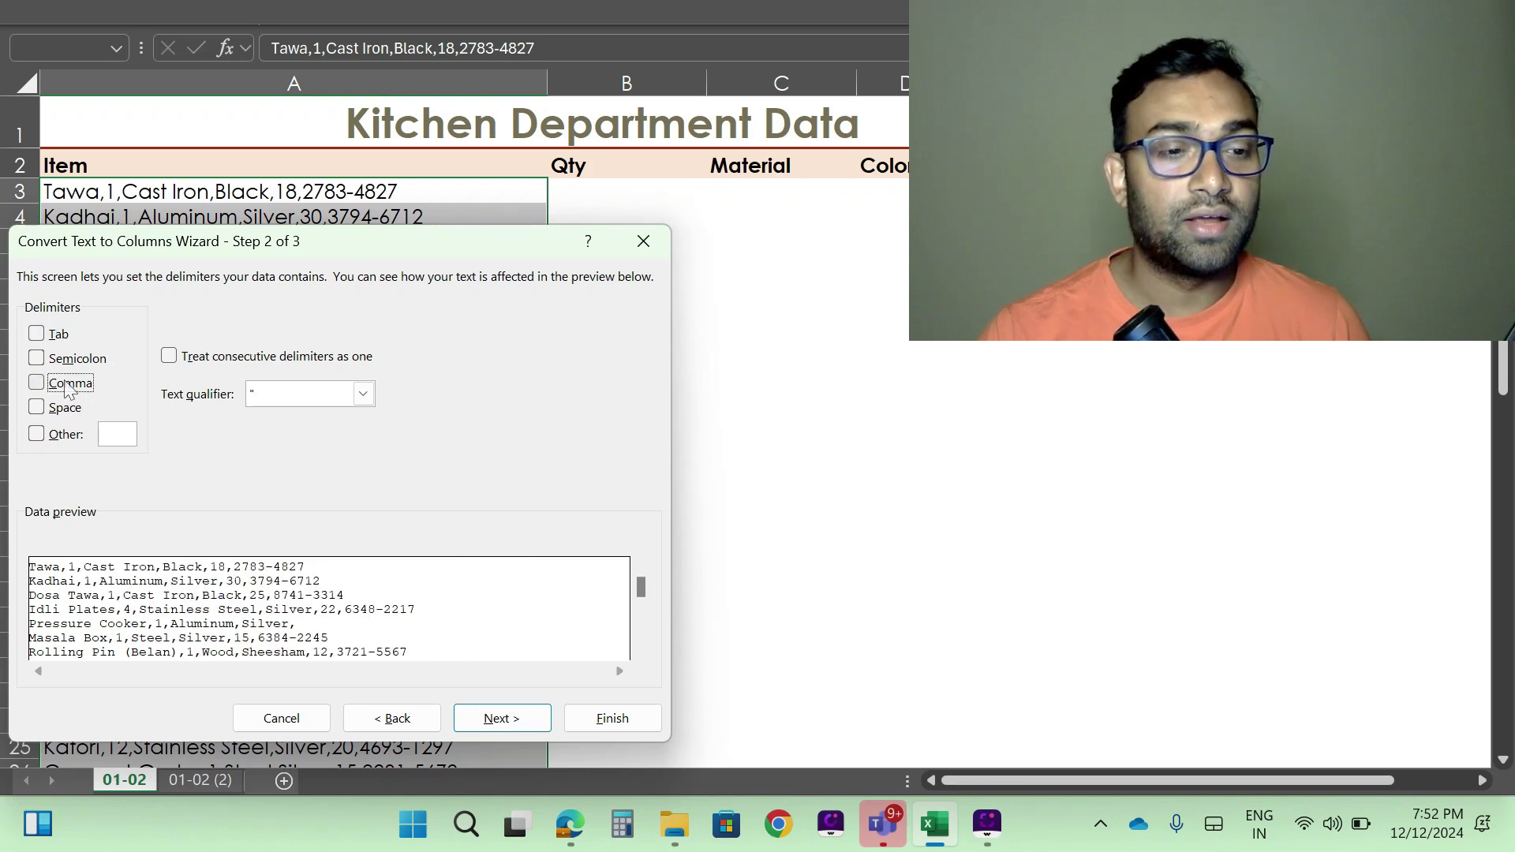
pyautogui.click(59, 336)
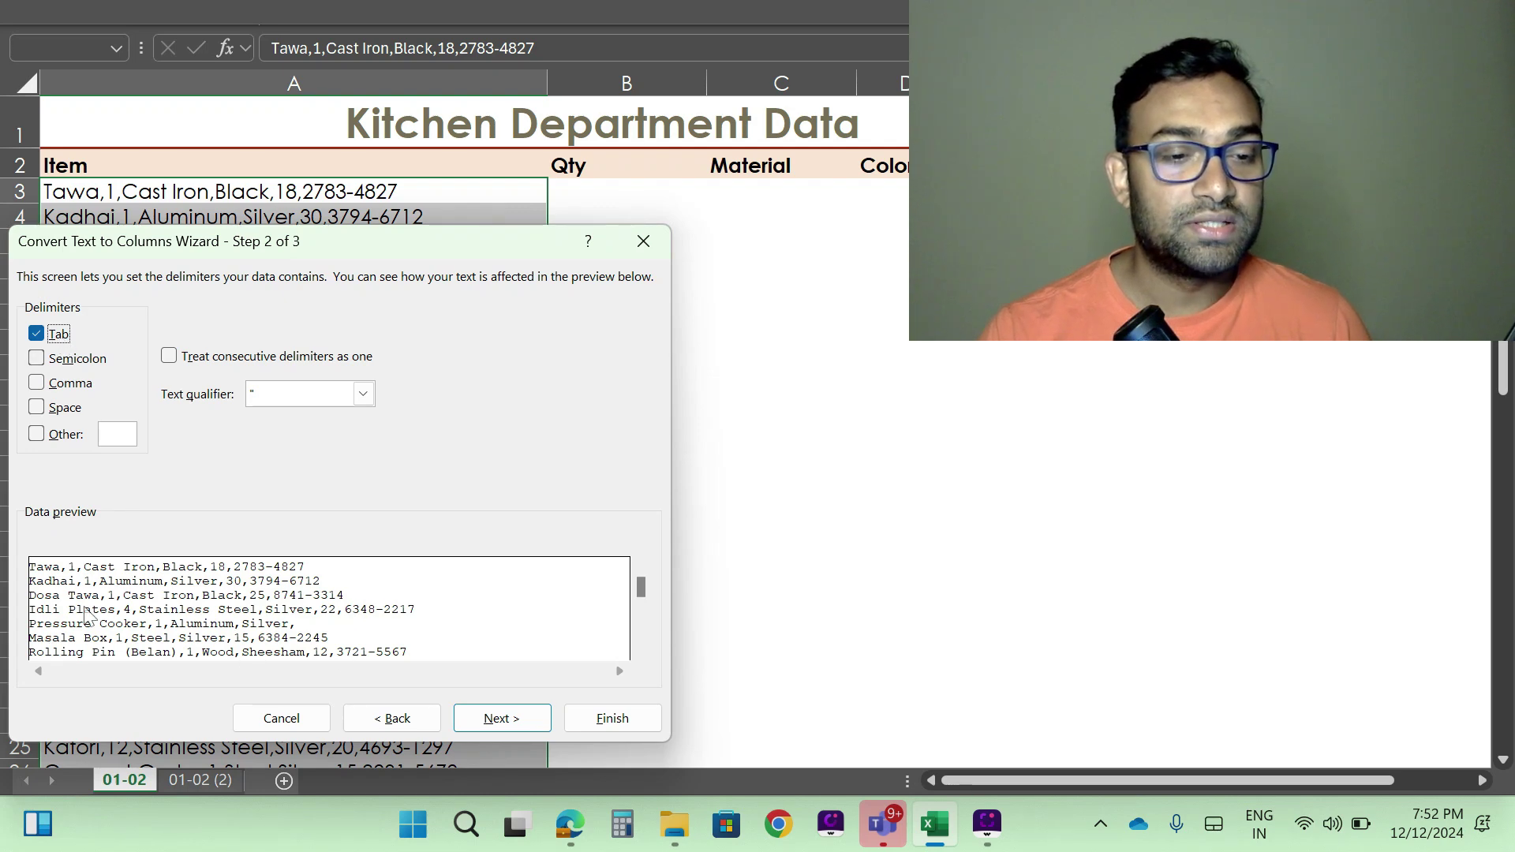
pyautogui.click(60, 335)
pyautogui.click(66, 385)
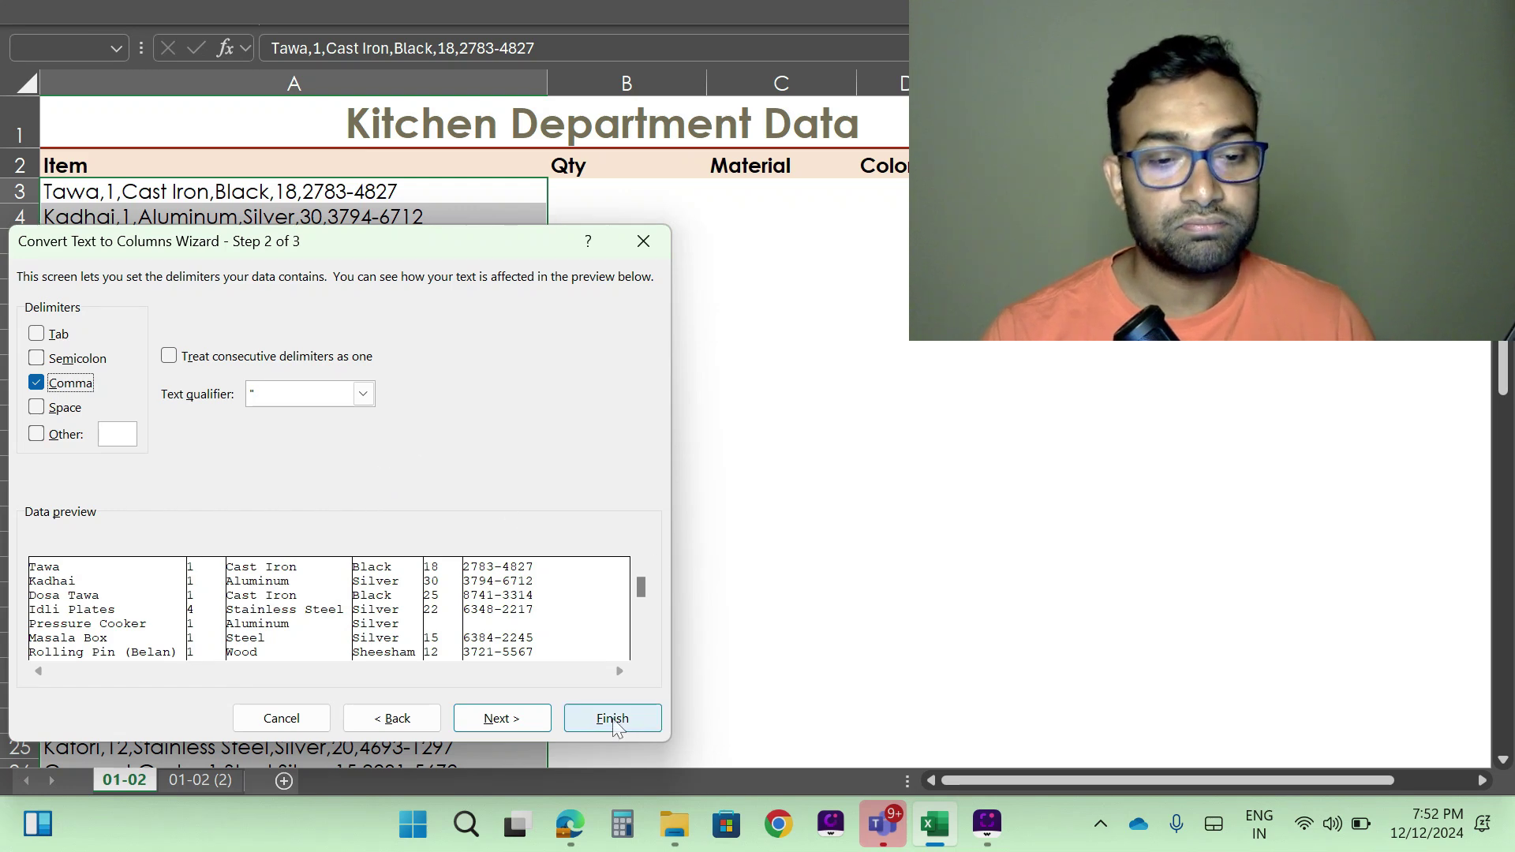
pyautogui.click(500, 719)
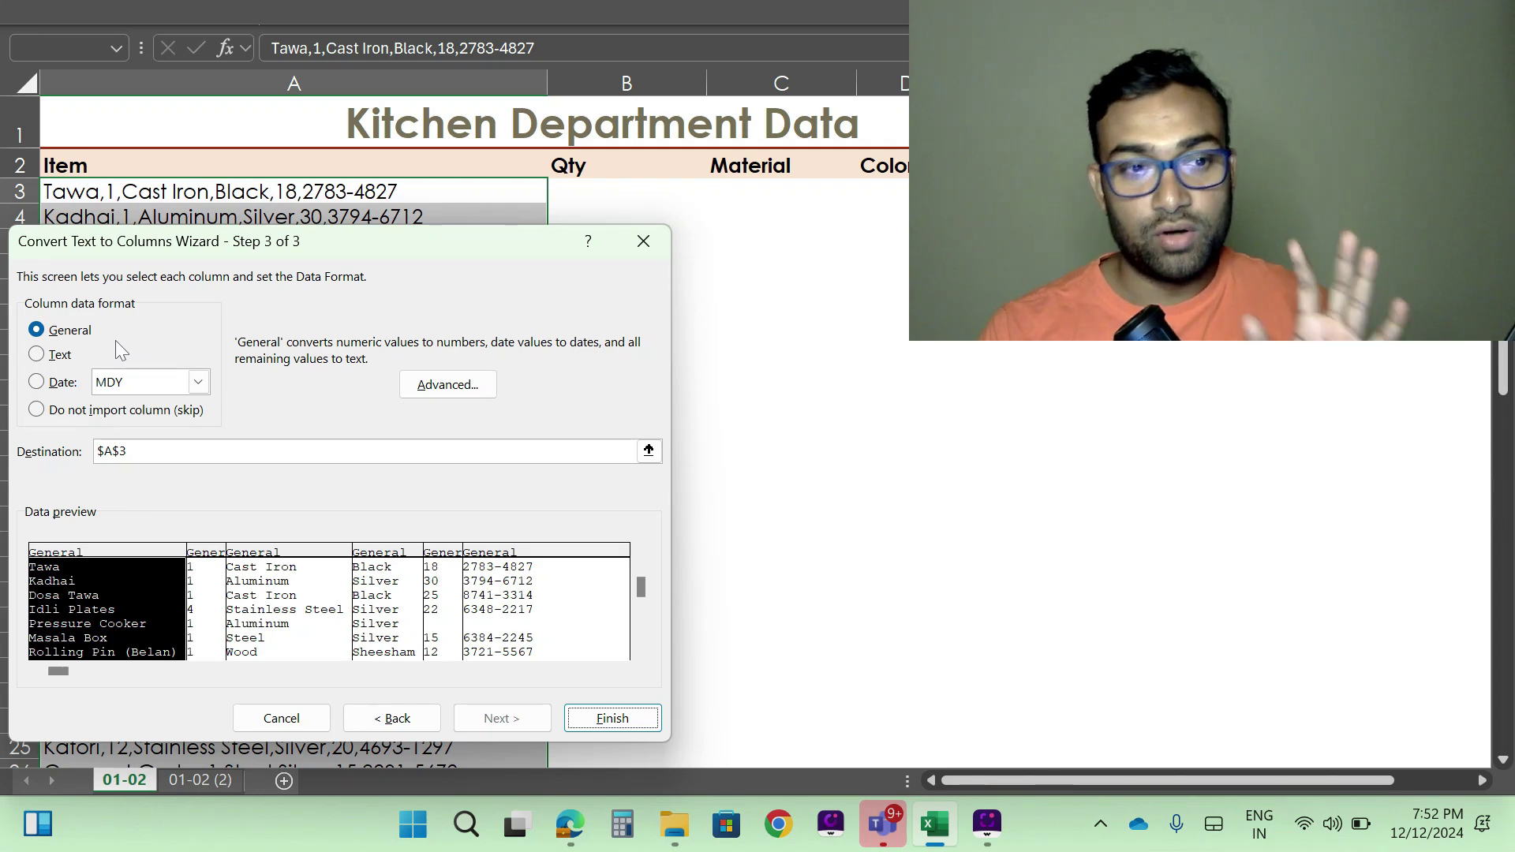
# Review the Date format options, set the column data format back to General, and finish the split with destination $A$3
pyautogui.click(37, 383)
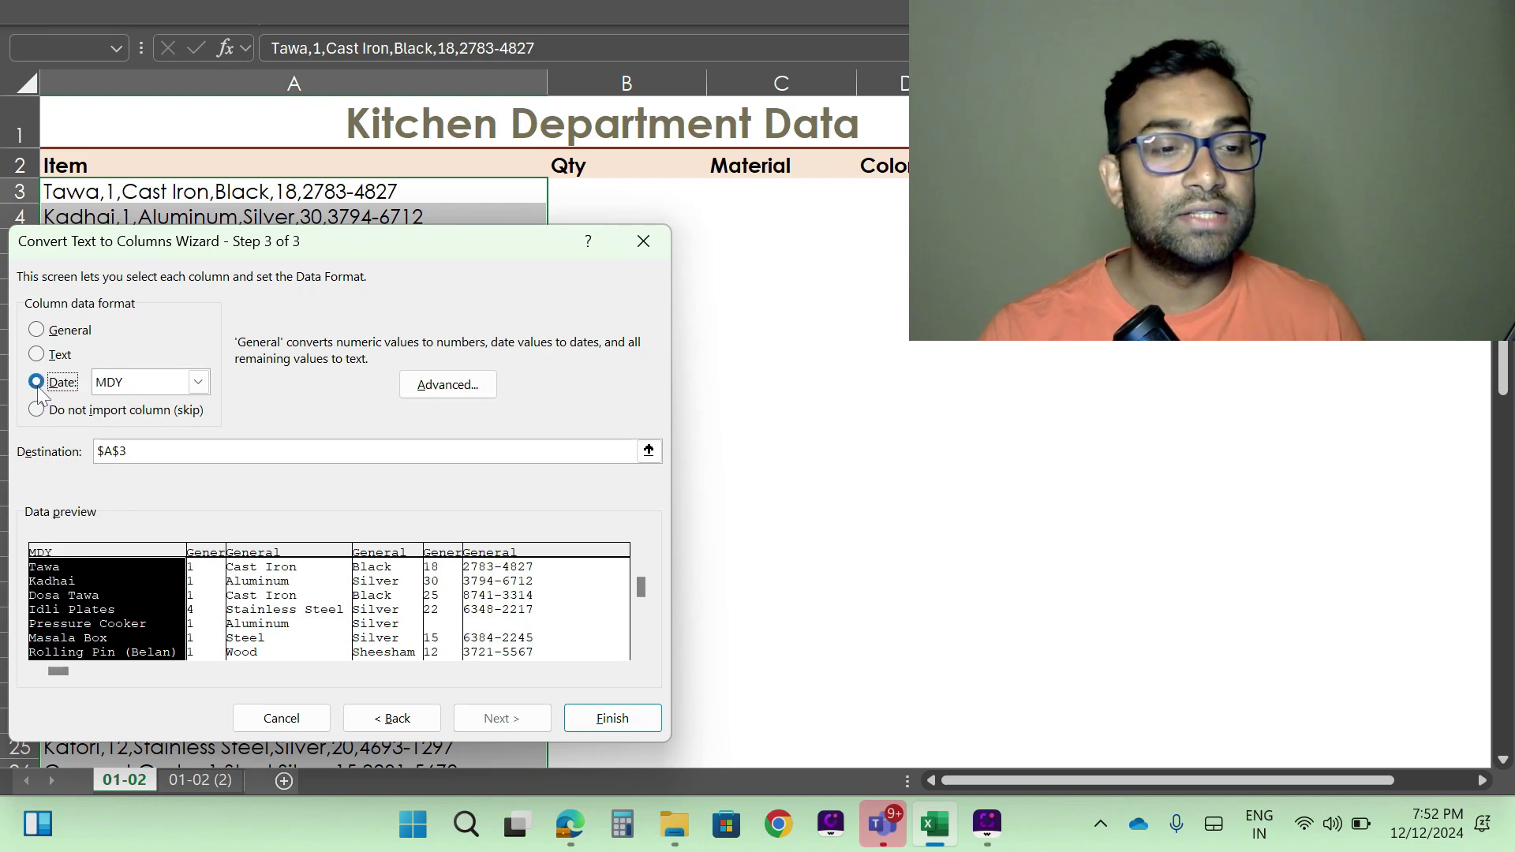
pyautogui.click(199, 382)
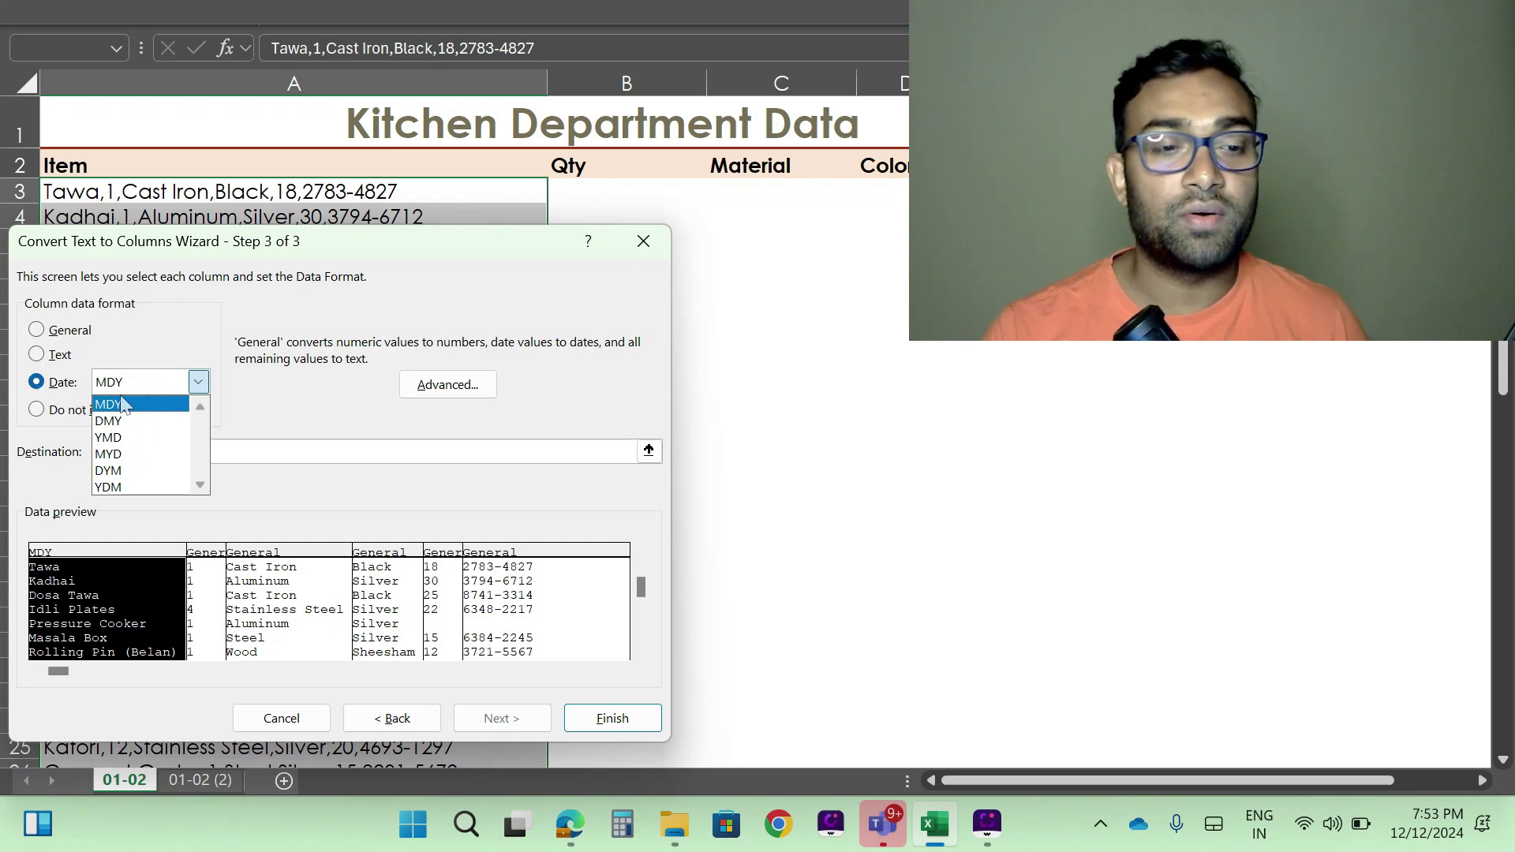
pyautogui.click(142, 324)
pyautogui.click(83, 333)
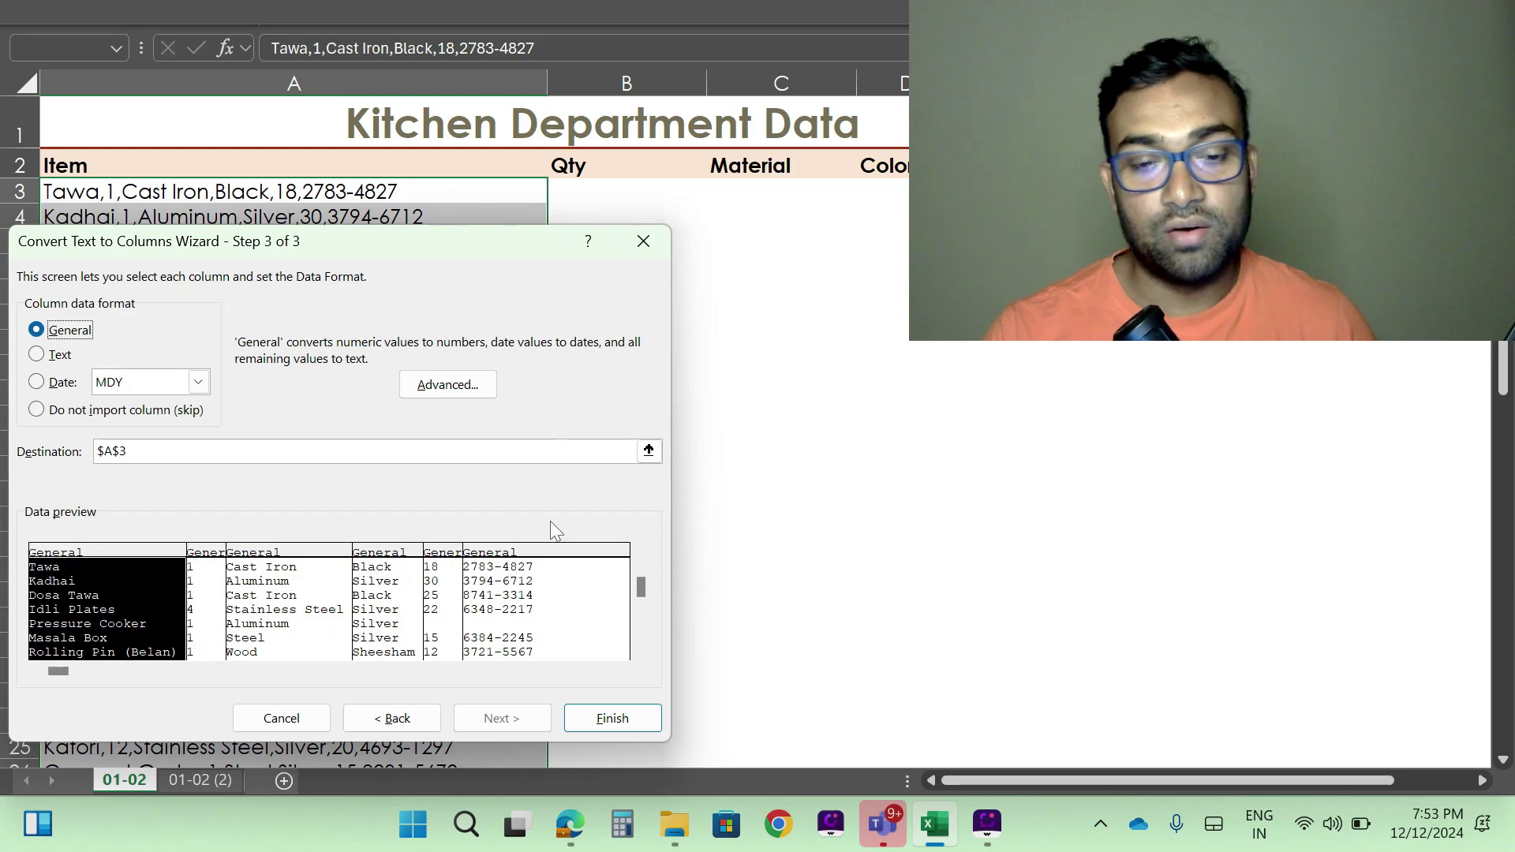
pyautogui.click(613, 719)
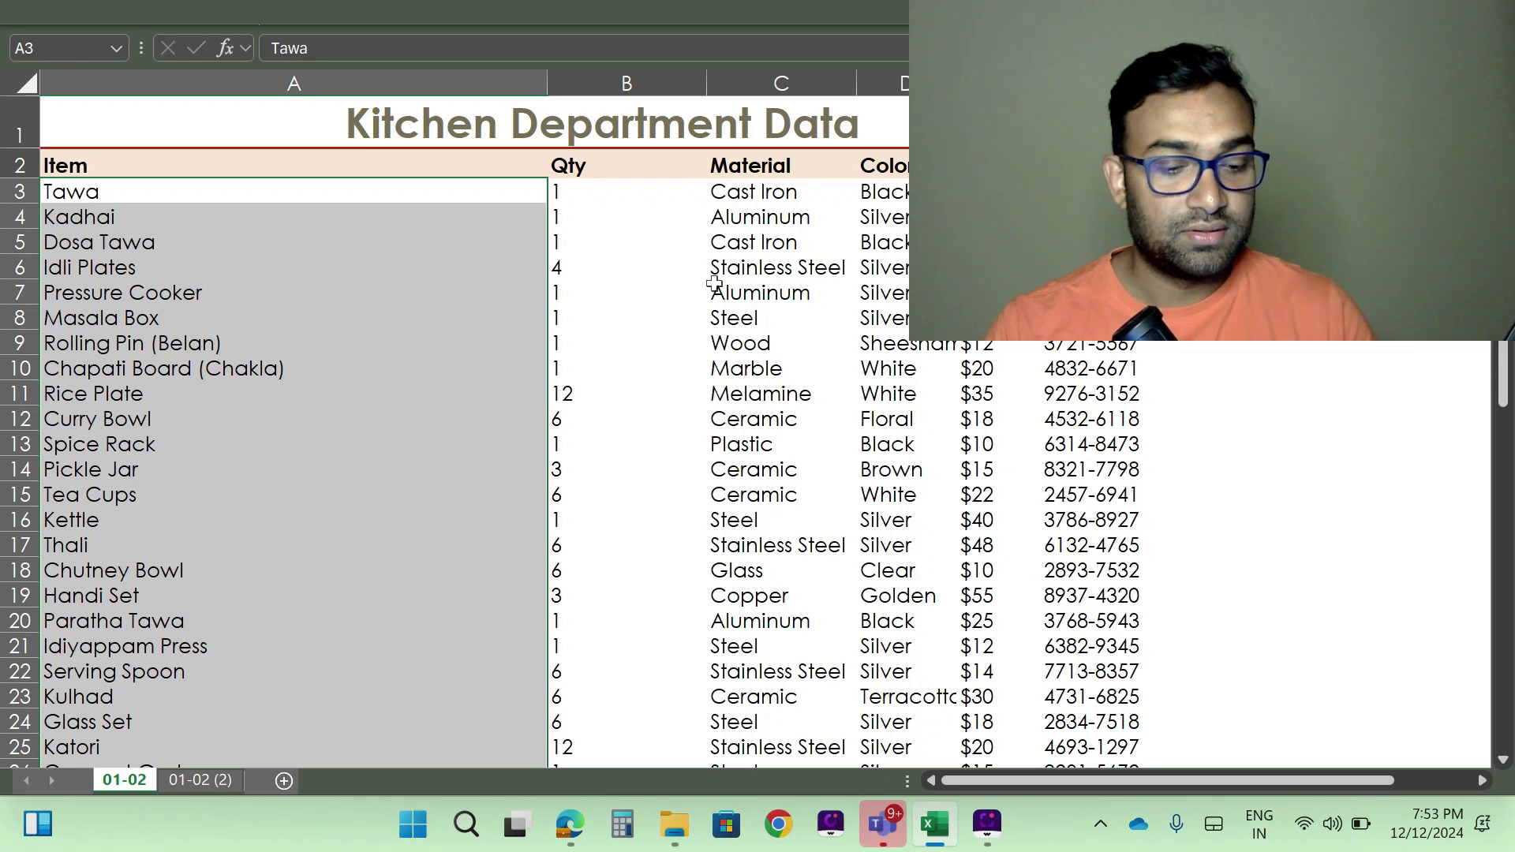
# Undo and redo the column split to compare both versions, and check the cells of the Pressure Cooker row for missing values
pyautogui.hotkey('ctrl', 'z')
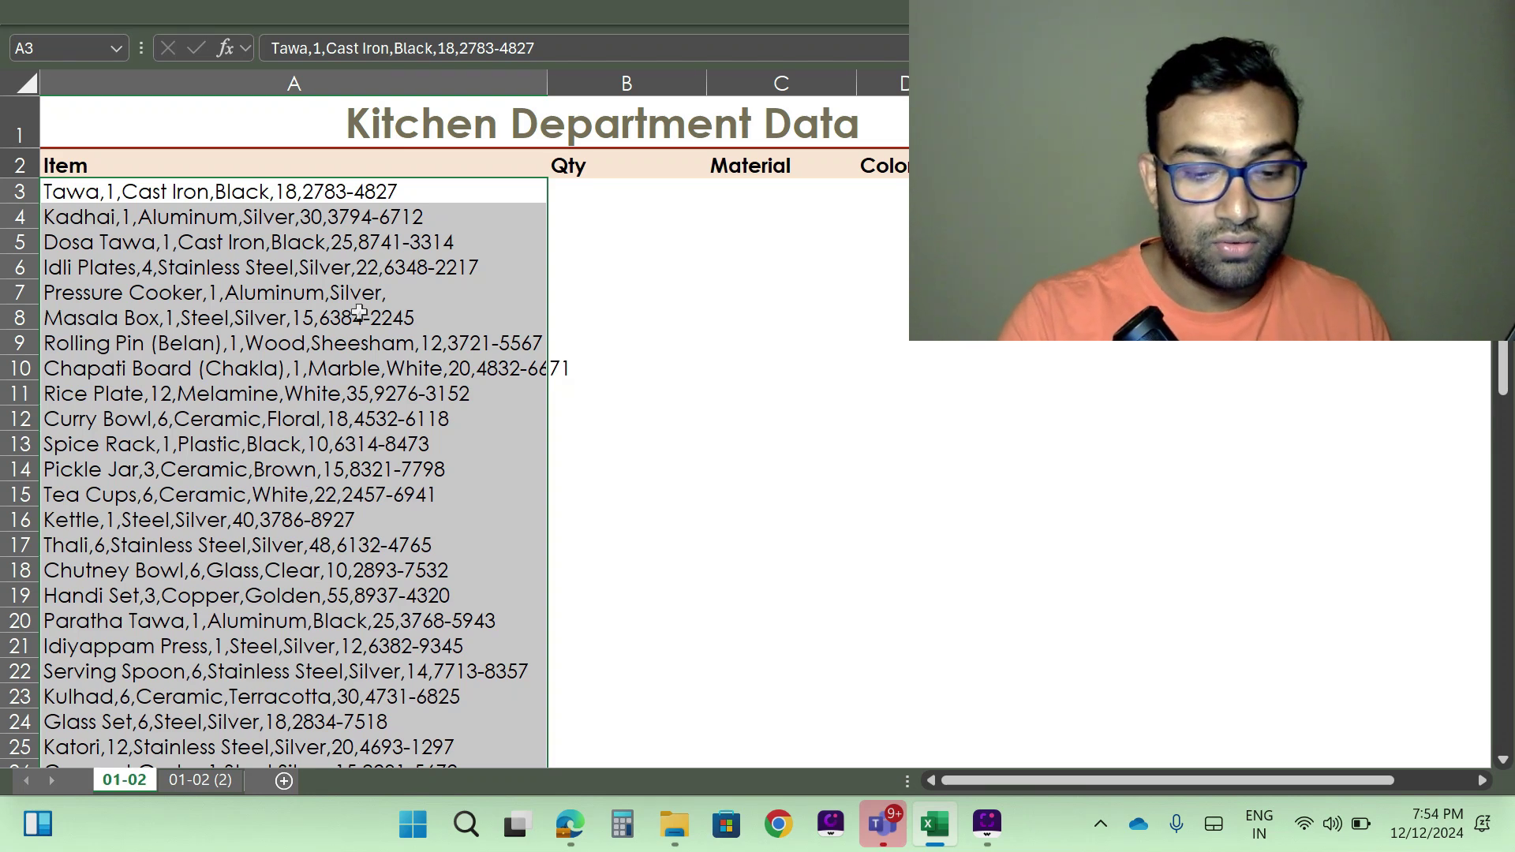
pyautogui.hotkey('ctrl', 'y')
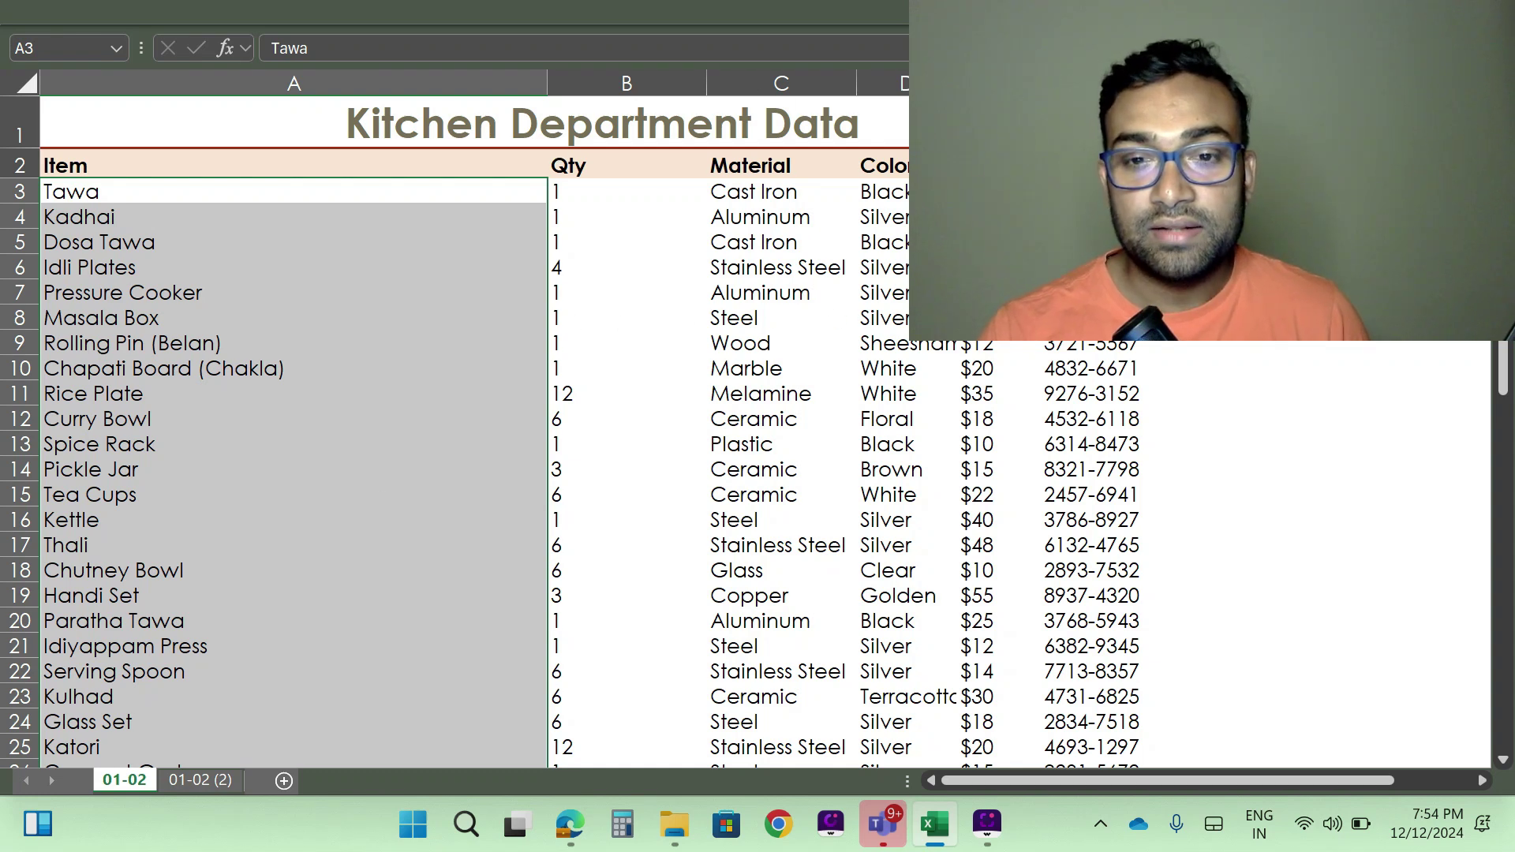
pyautogui.click(999, 293)
pyautogui.click(1092, 293)
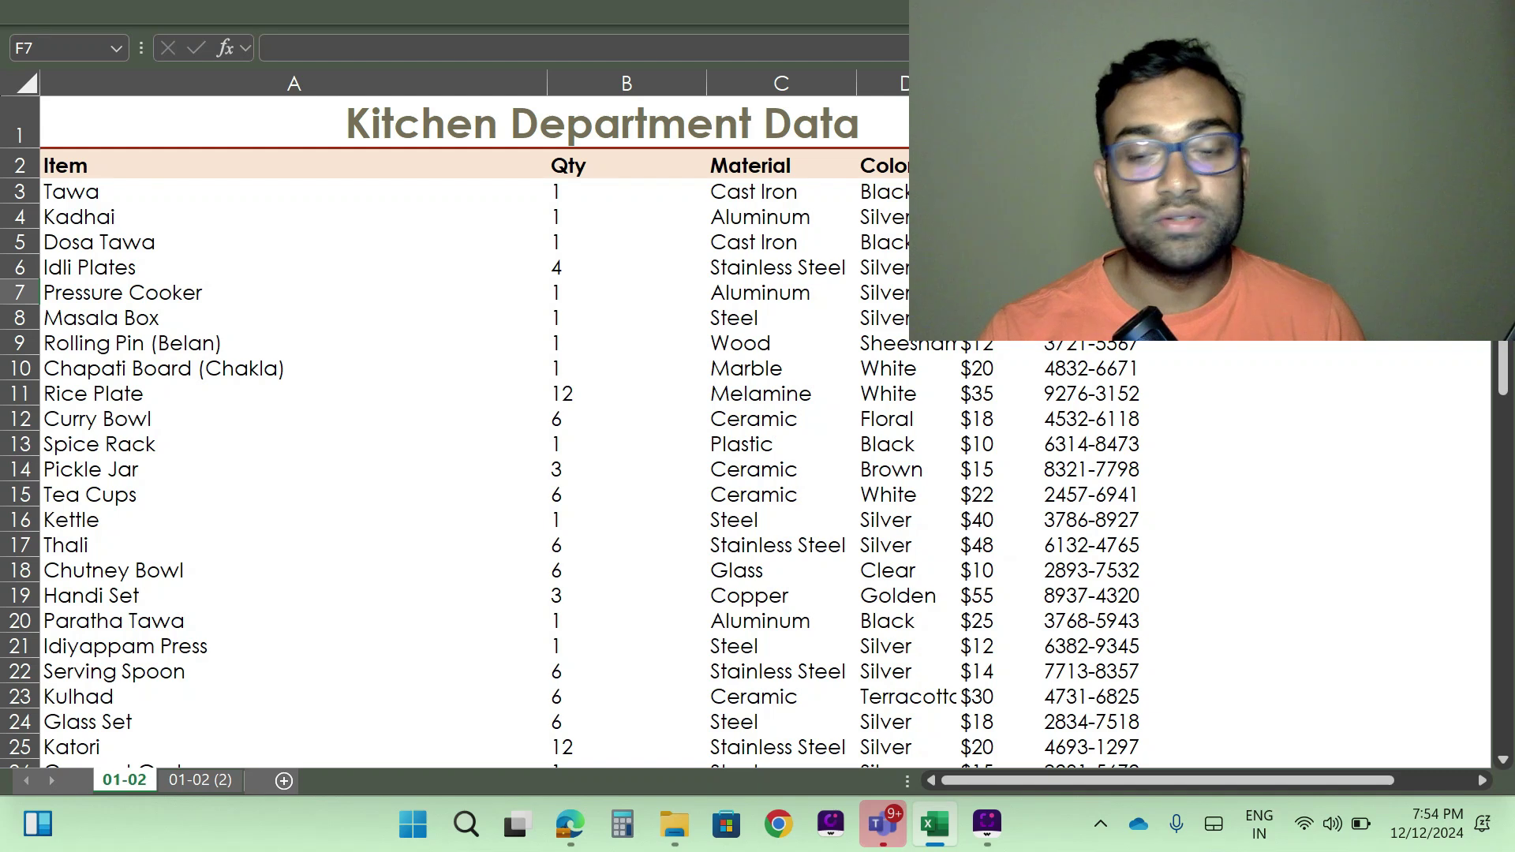
pyautogui.press('Left')
pyautogui.press('Left')
pyautogui.press('Left')
pyautogui.press('Left')
pyautogui.press('Left')
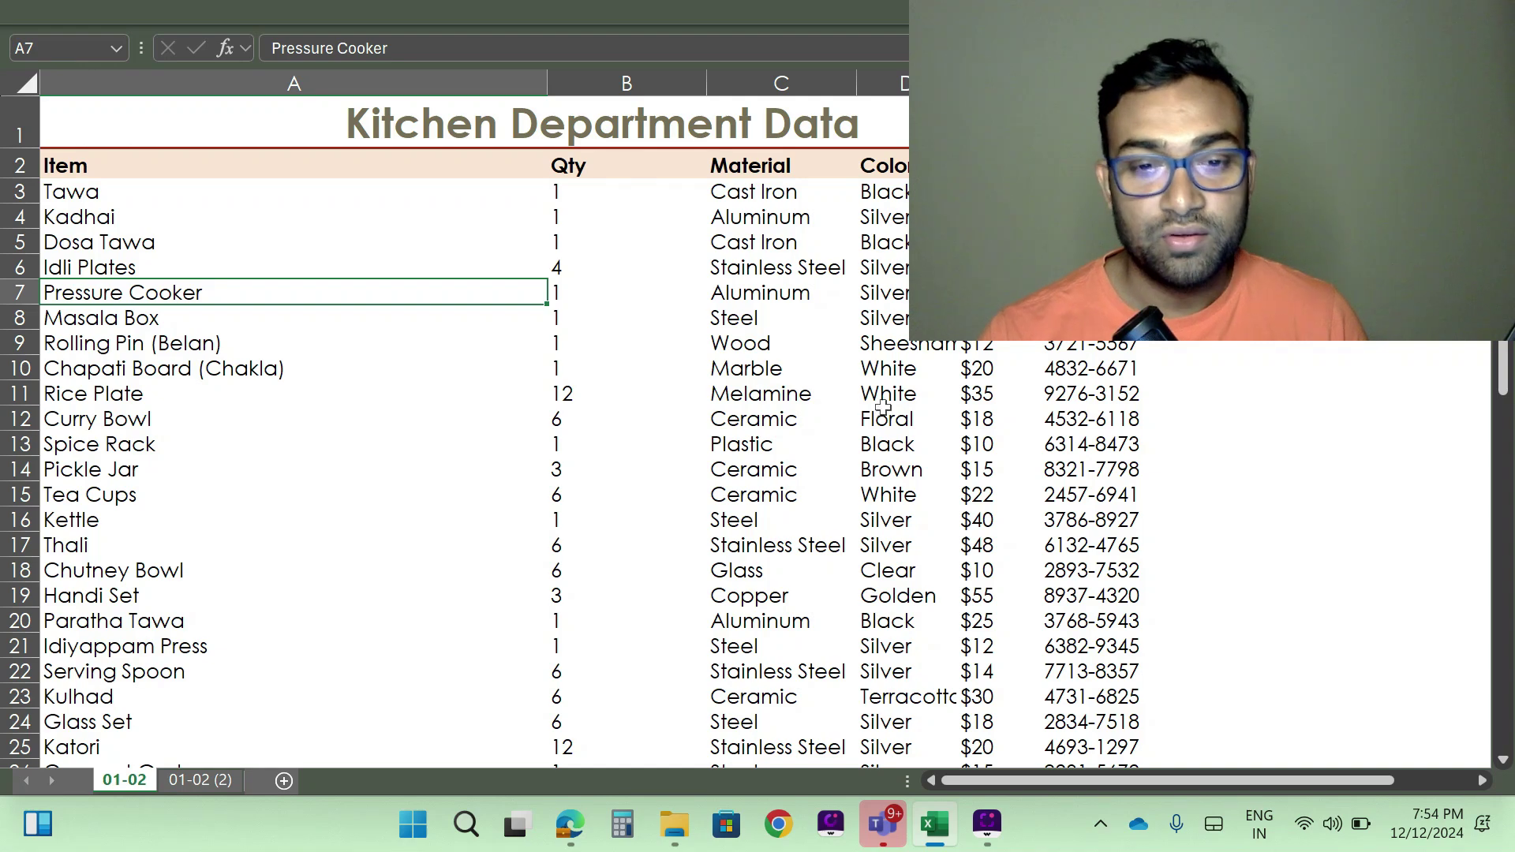
pyautogui.scroll(-10, 828, 409)
pyautogui.scroll(10, 610, 566)
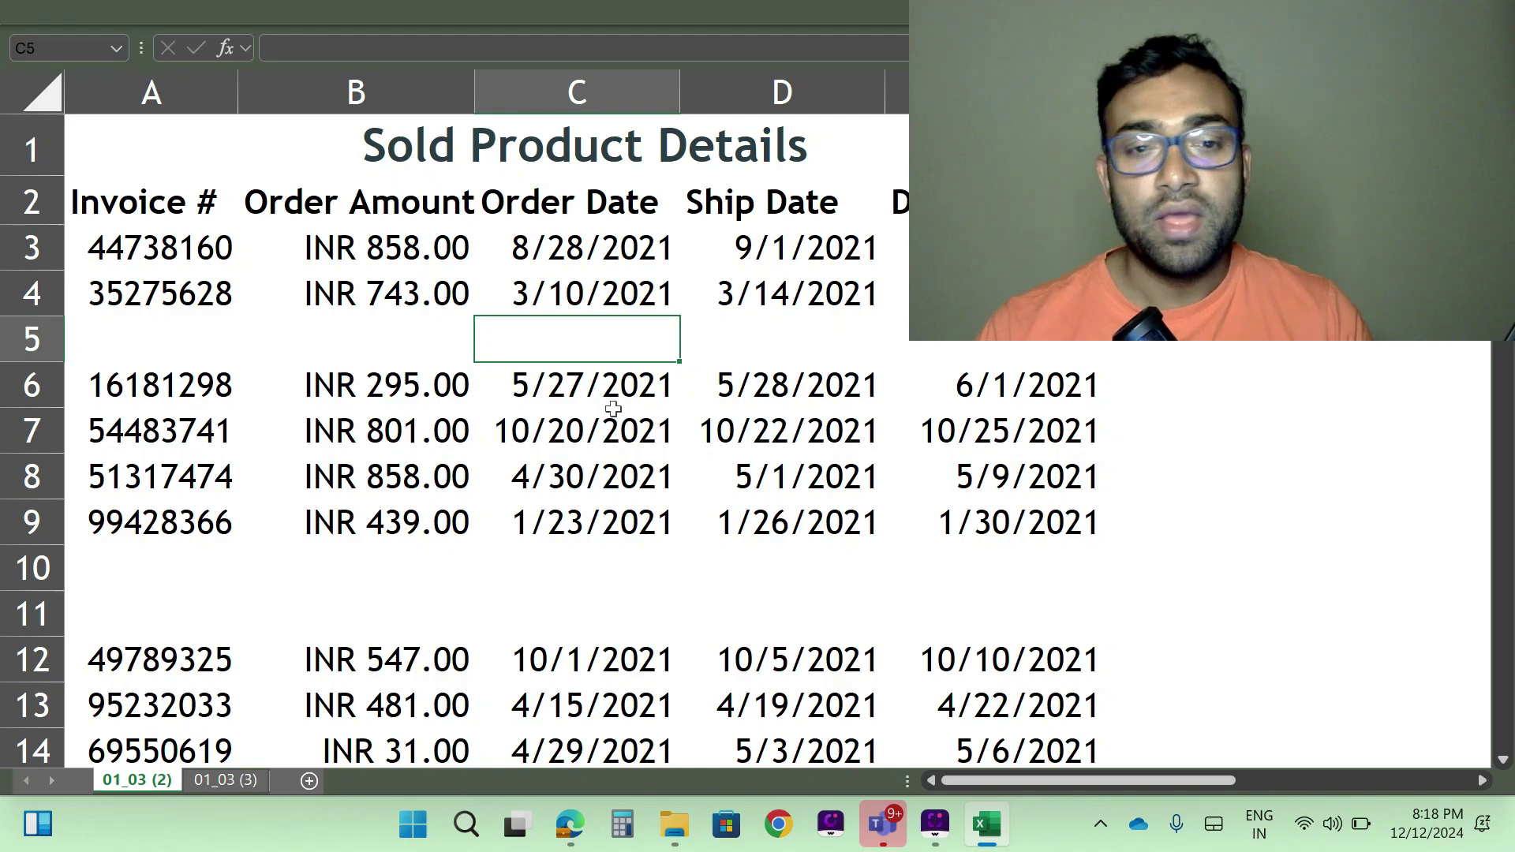
# Look through the whole Sold Product Details list on sheet 01_03 (2) for blank rows between the records
pyautogui.scroll(-1, 613, 408)
pyautogui.scroll(1, 612, 408)
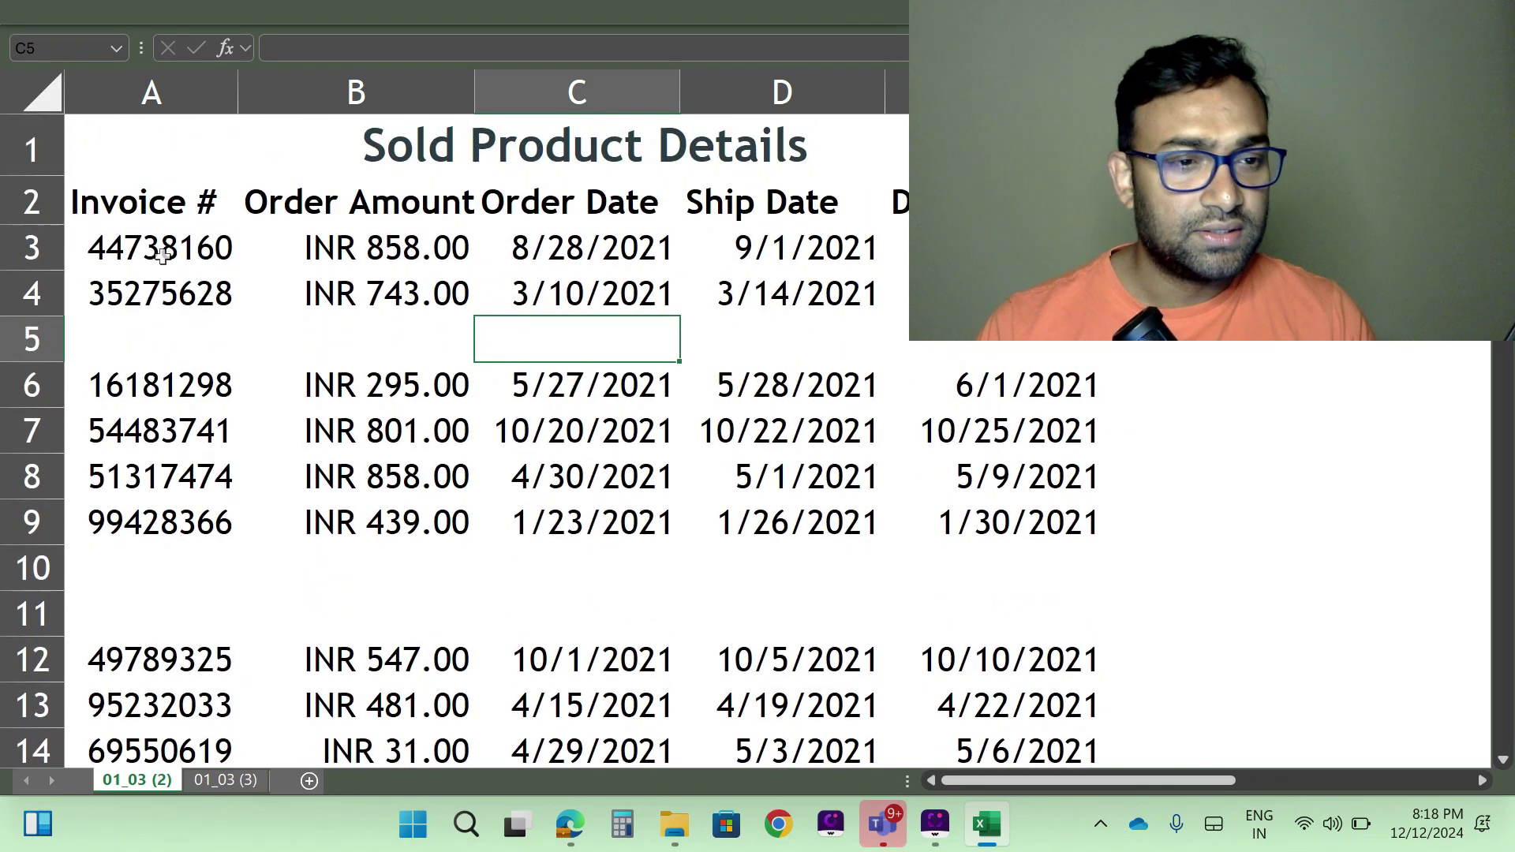
pyautogui.scroll(-2, 181, 260)
pyautogui.scroll(-20, 195, 280)
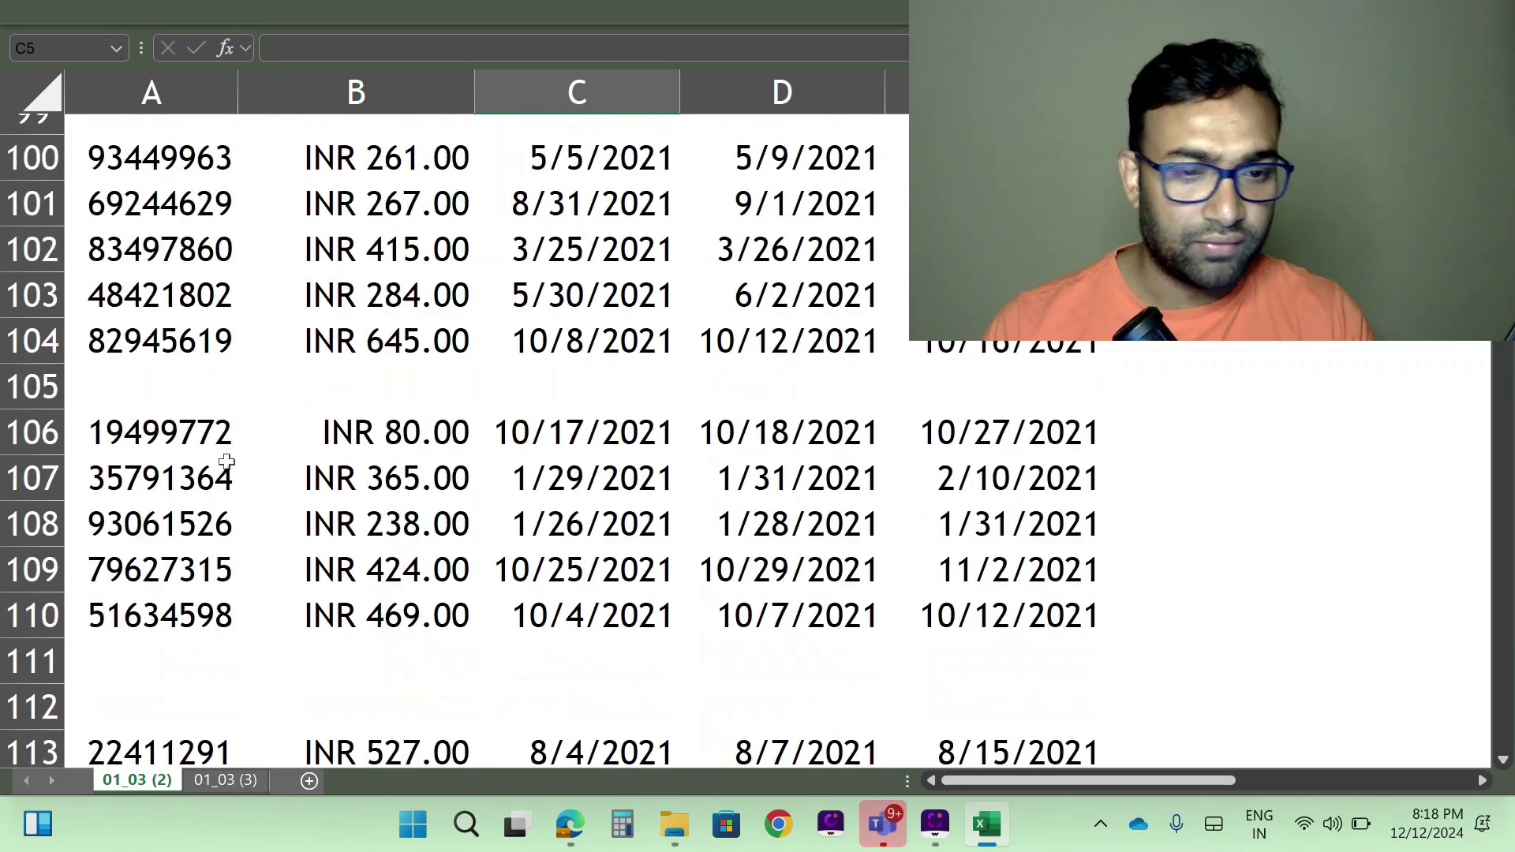
pyautogui.scroll(-14, 227, 464)
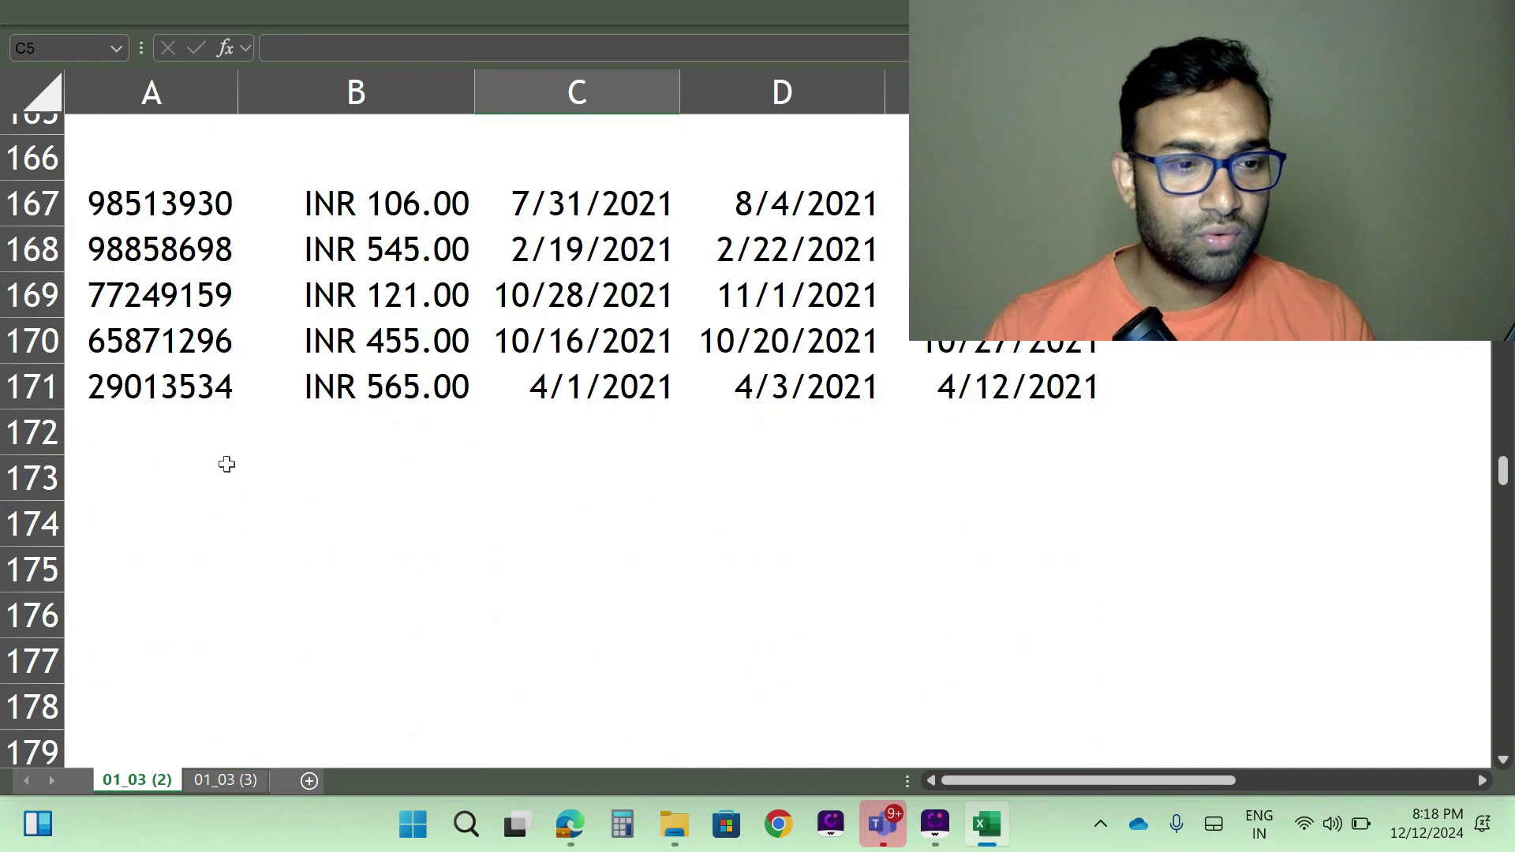
pyautogui.scroll(20, 311, 414)
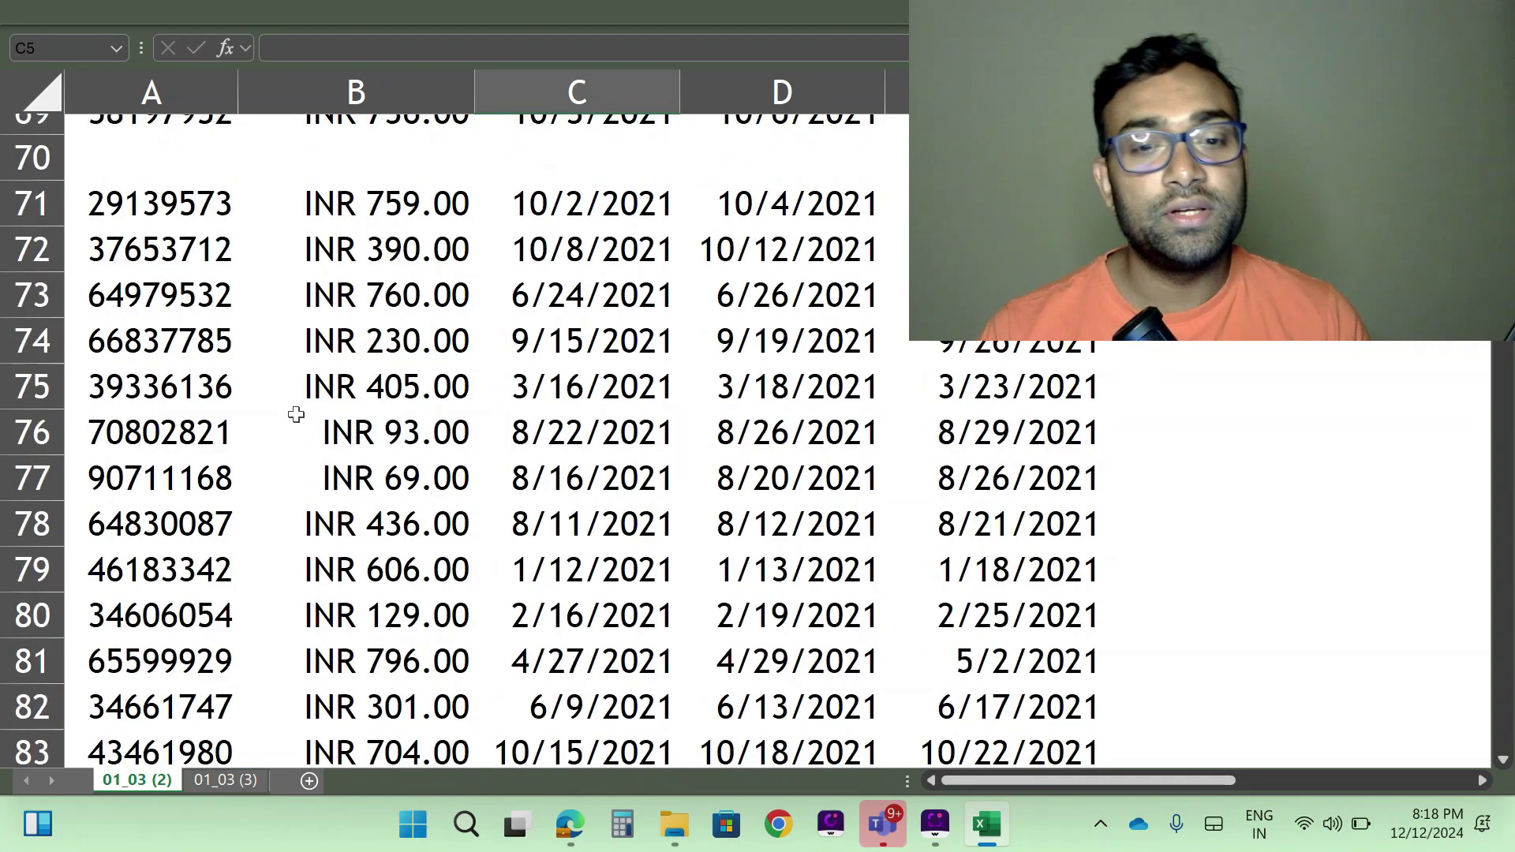
pyautogui.scroll(13, 296, 414)
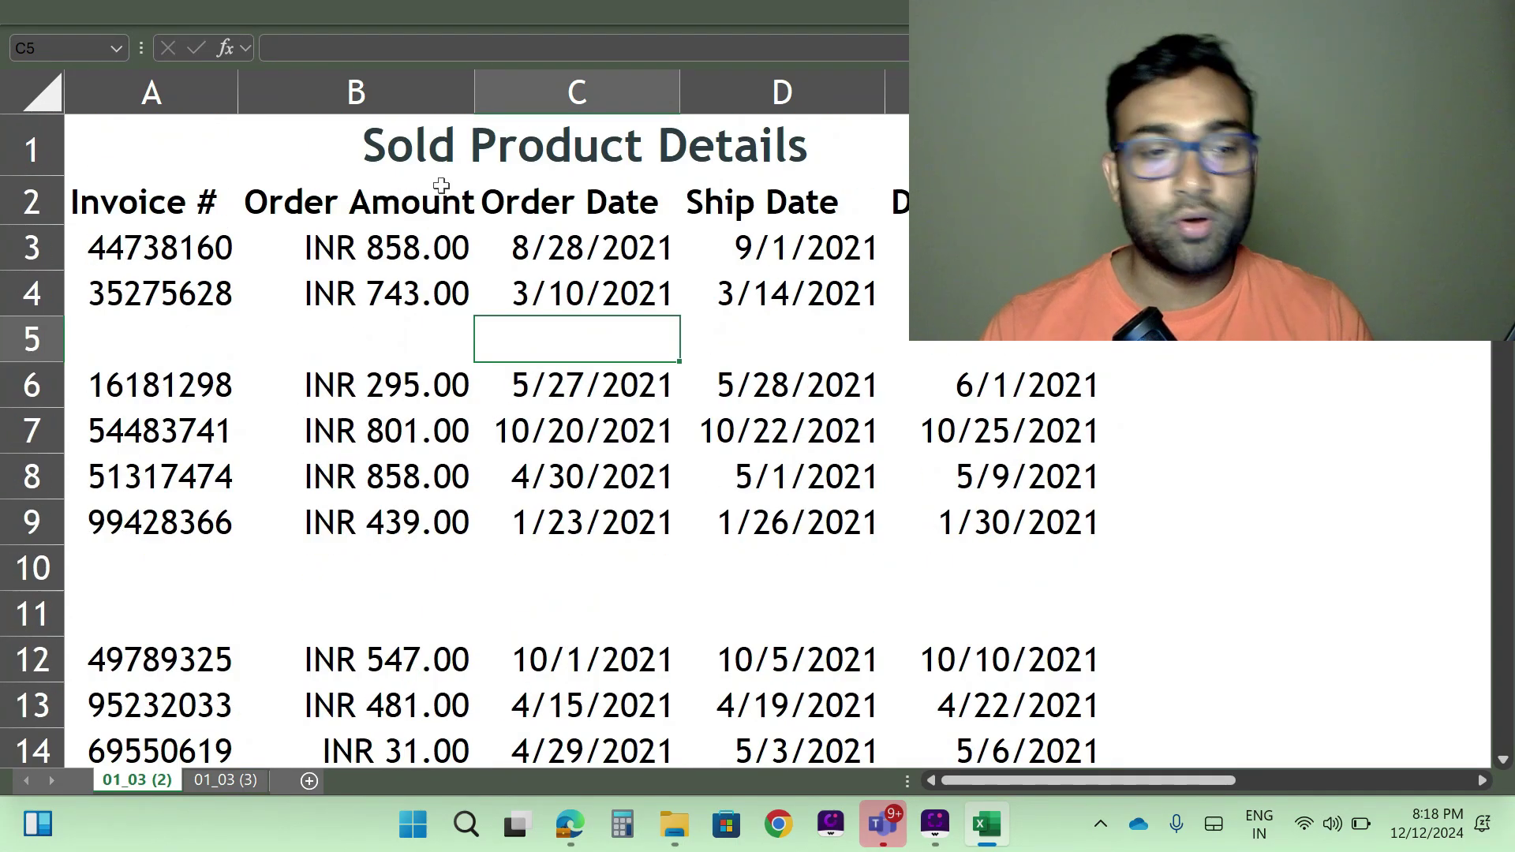
# Examine where blank rows interrupt the invoice records, selecting blank rows 5, 10 and 20 one at a time
pyautogui.click(30, 341)
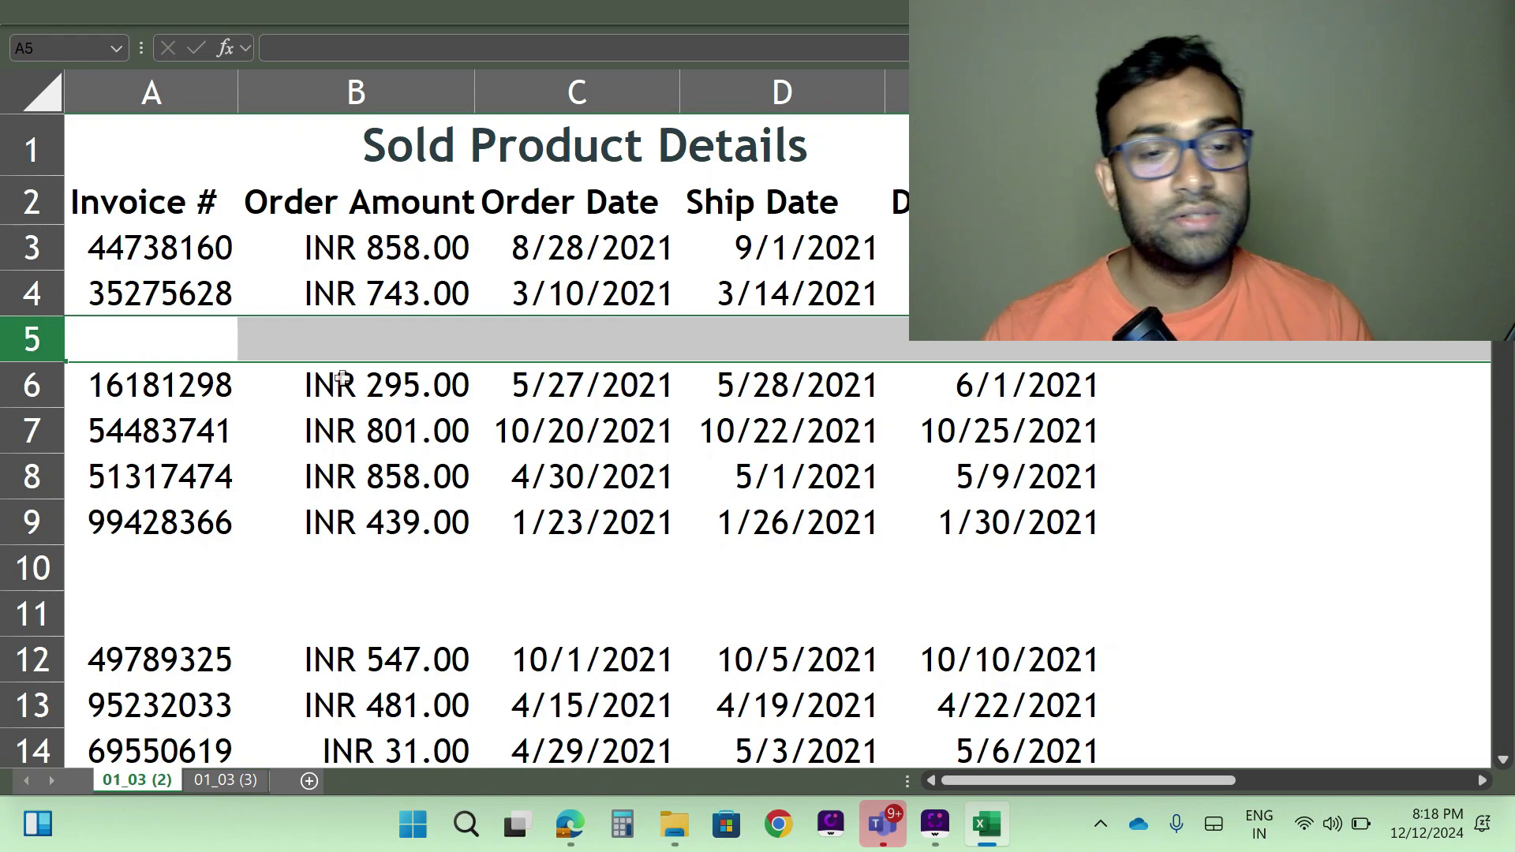
pyautogui.scroll(-3, 342, 379)
pyautogui.scroll(3, 342, 415)
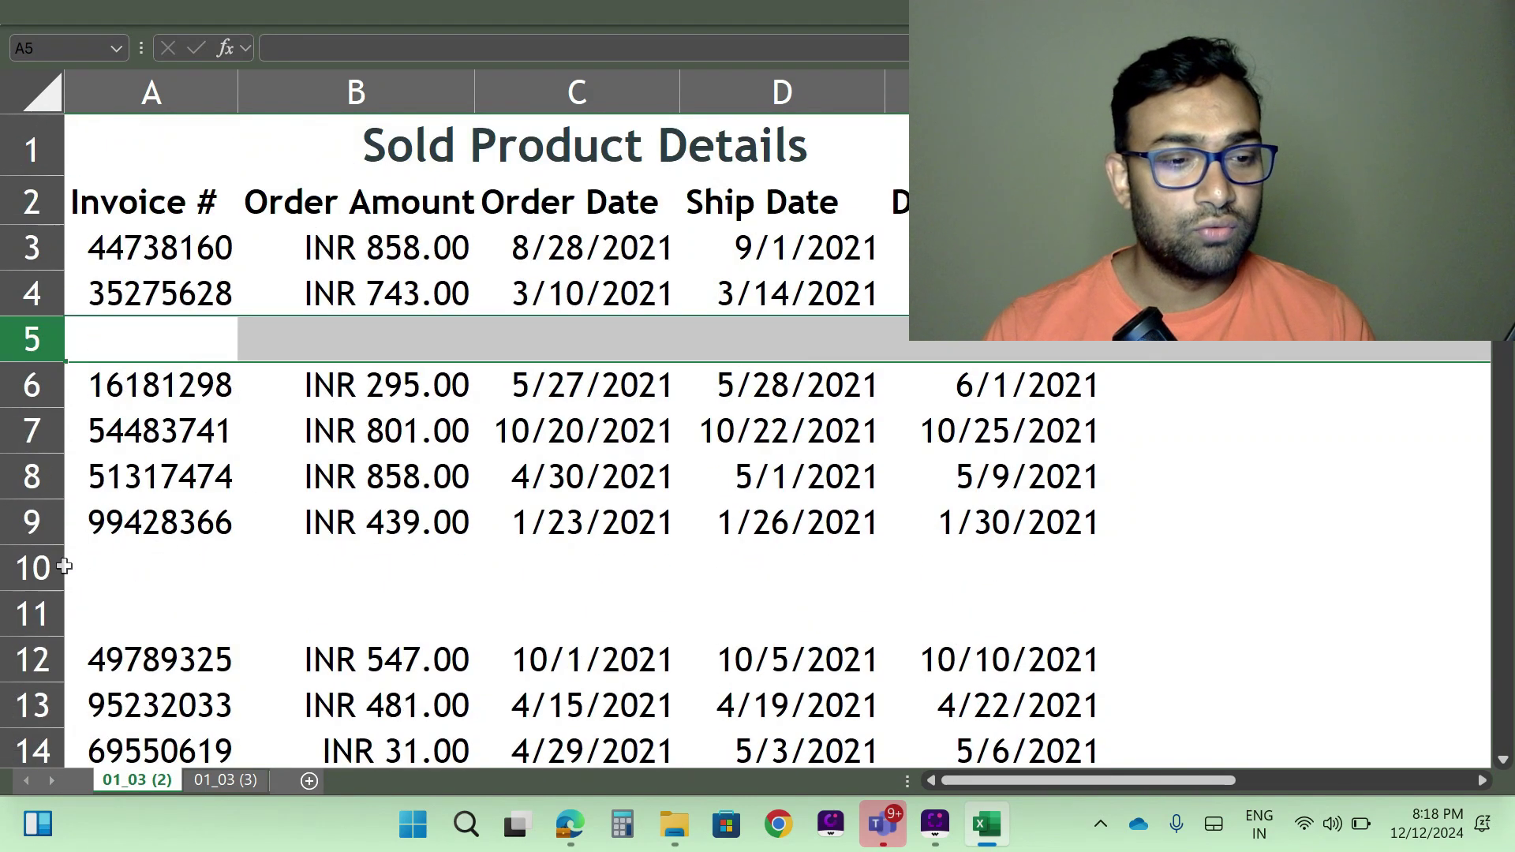
pyautogui.click(64, 566)
pyautogui.scroll(-4, 363, 519)
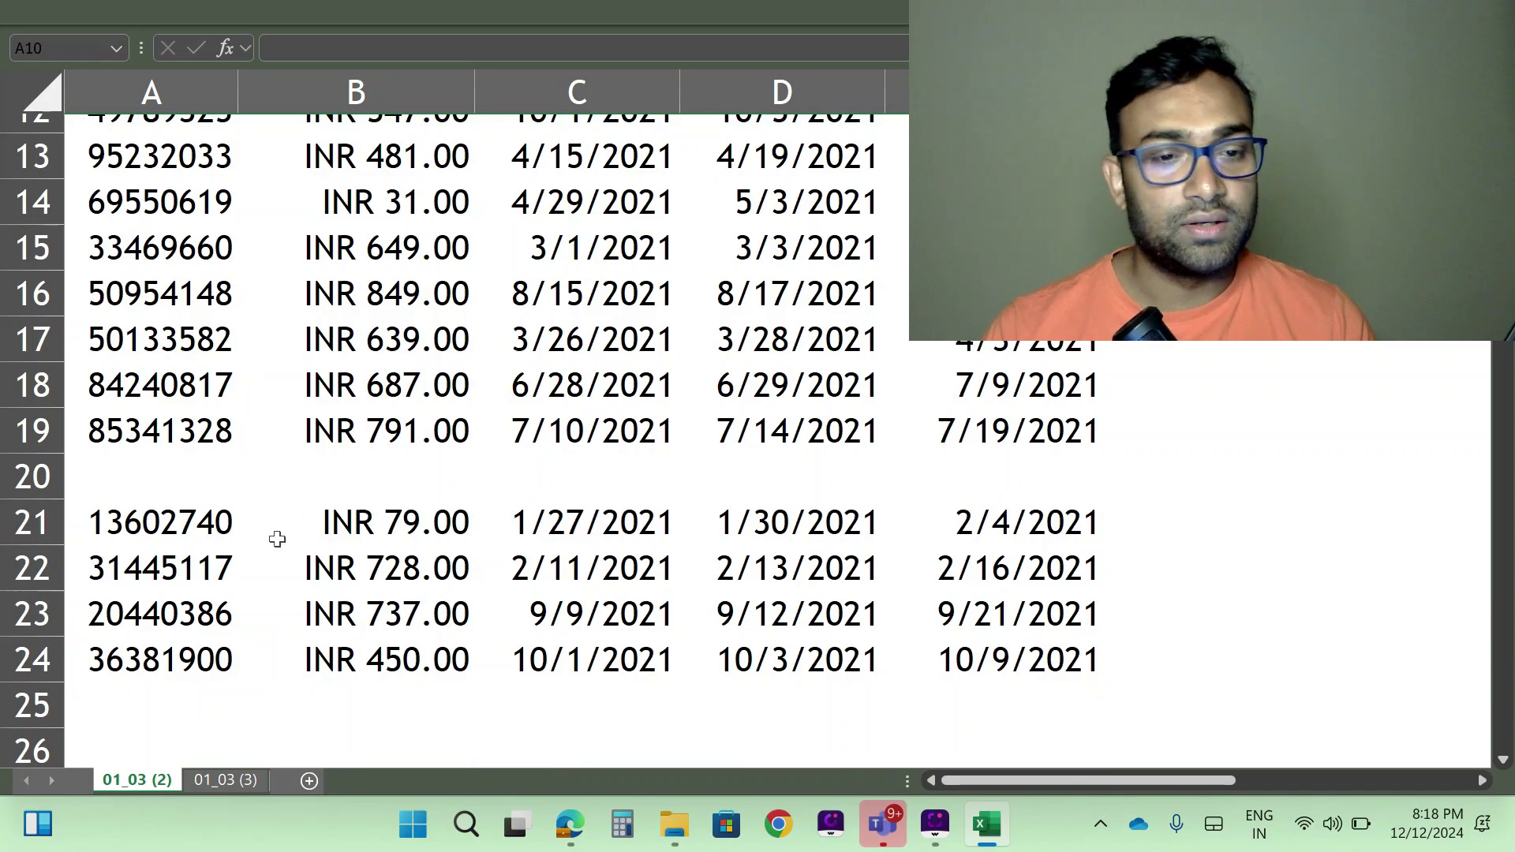
pyautogui.click(46, 483)
pyautogui.scroll(-3, 530, 386)
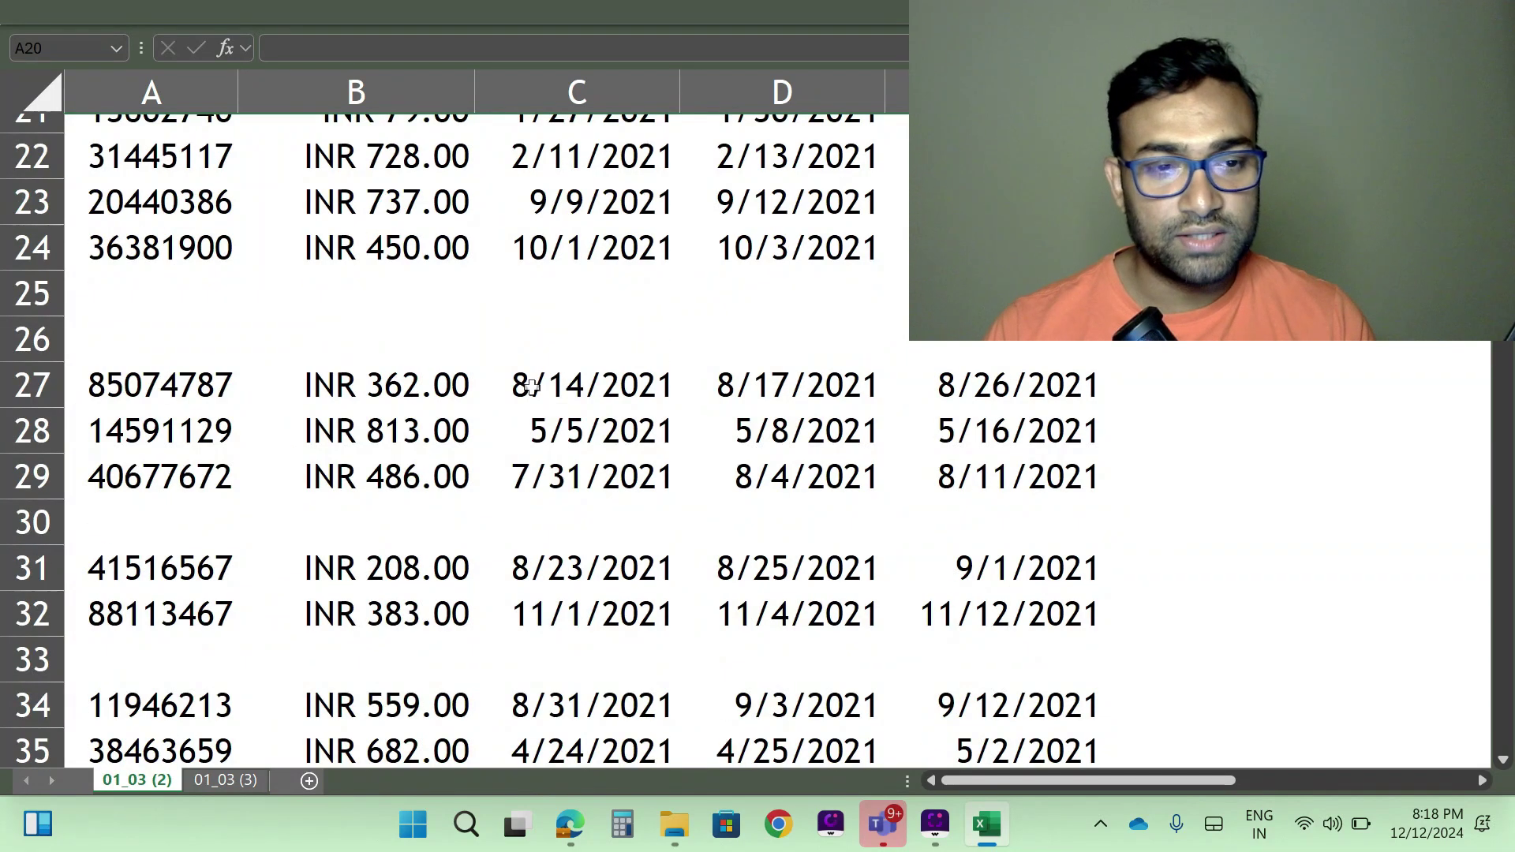
pyautogui.scroll(-7, 530, 386)
pyautogui.scroll(14, 482, 437)
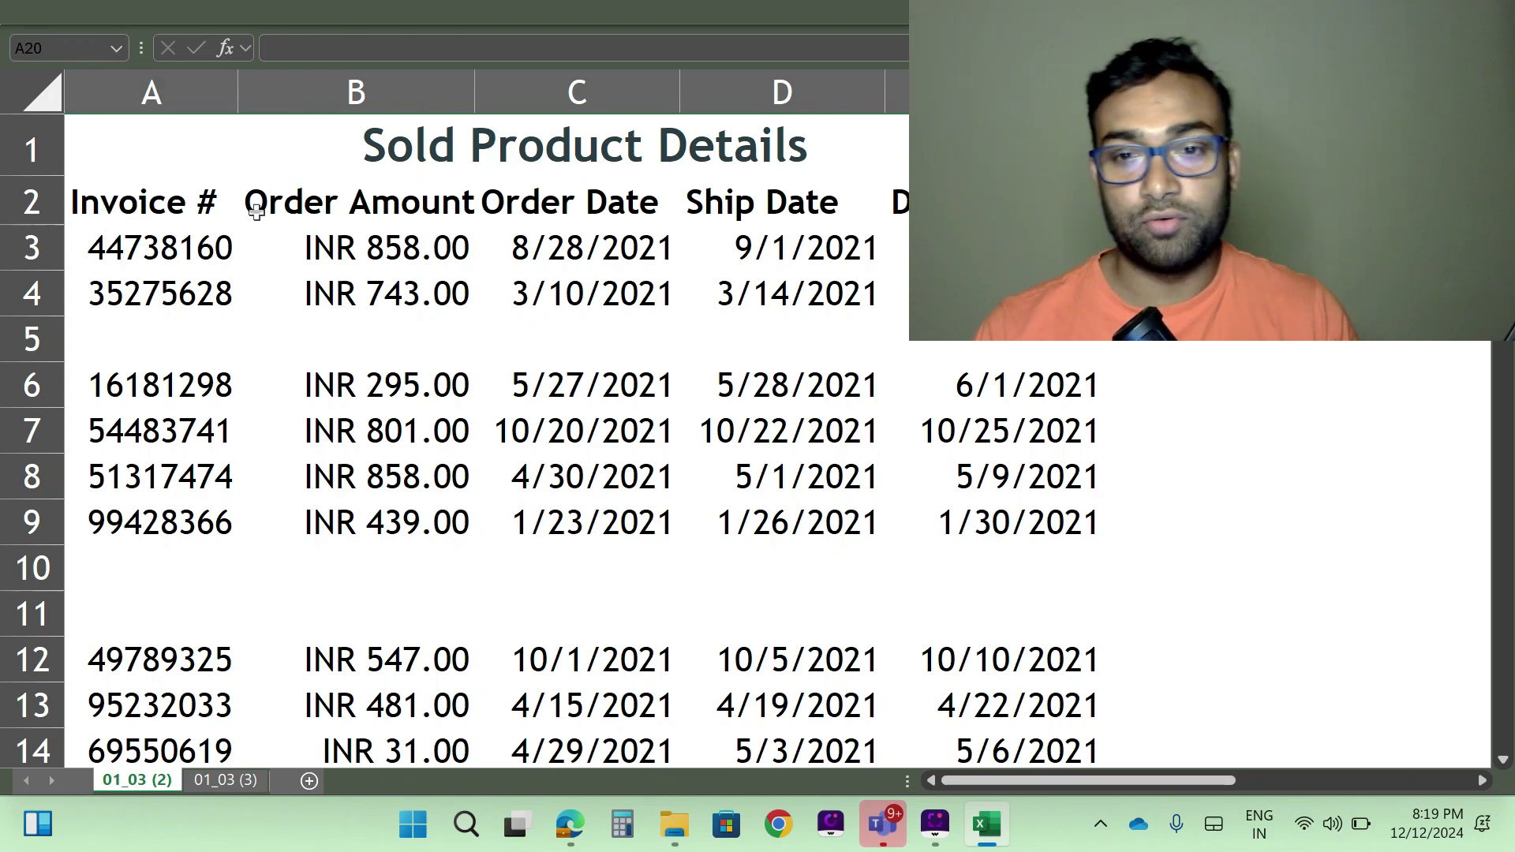
# Select the Sold Product Details table from headers A2:E2 down through the records, and look over the selected range
pyautogui.click(95, 204)
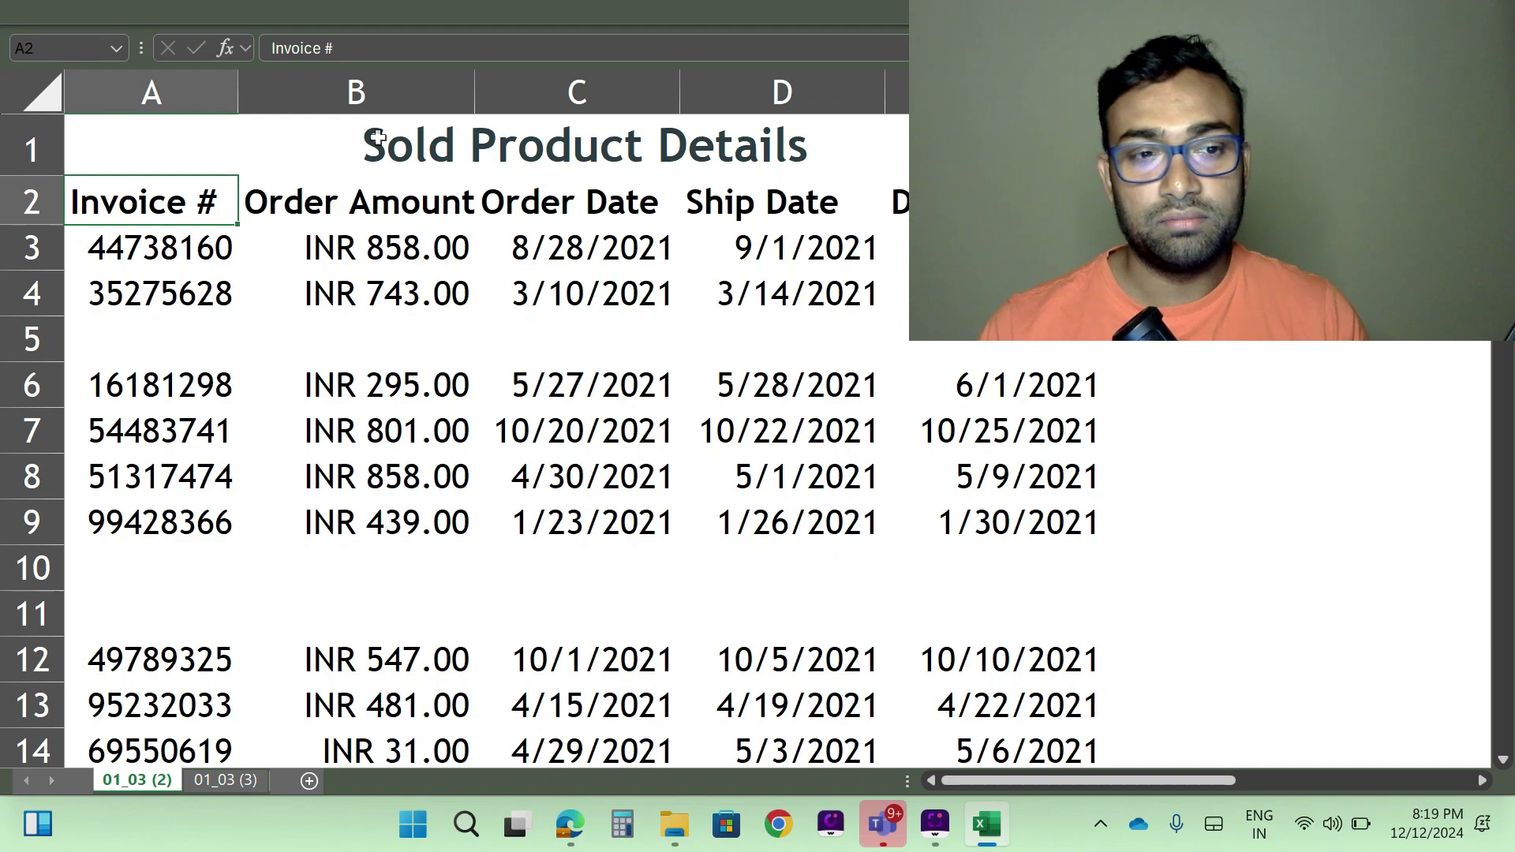
pyautogui.moveTo(114, 202); pyautogui.dragTo(939, 229)
pyautogui.scroll(20, 598, 388)
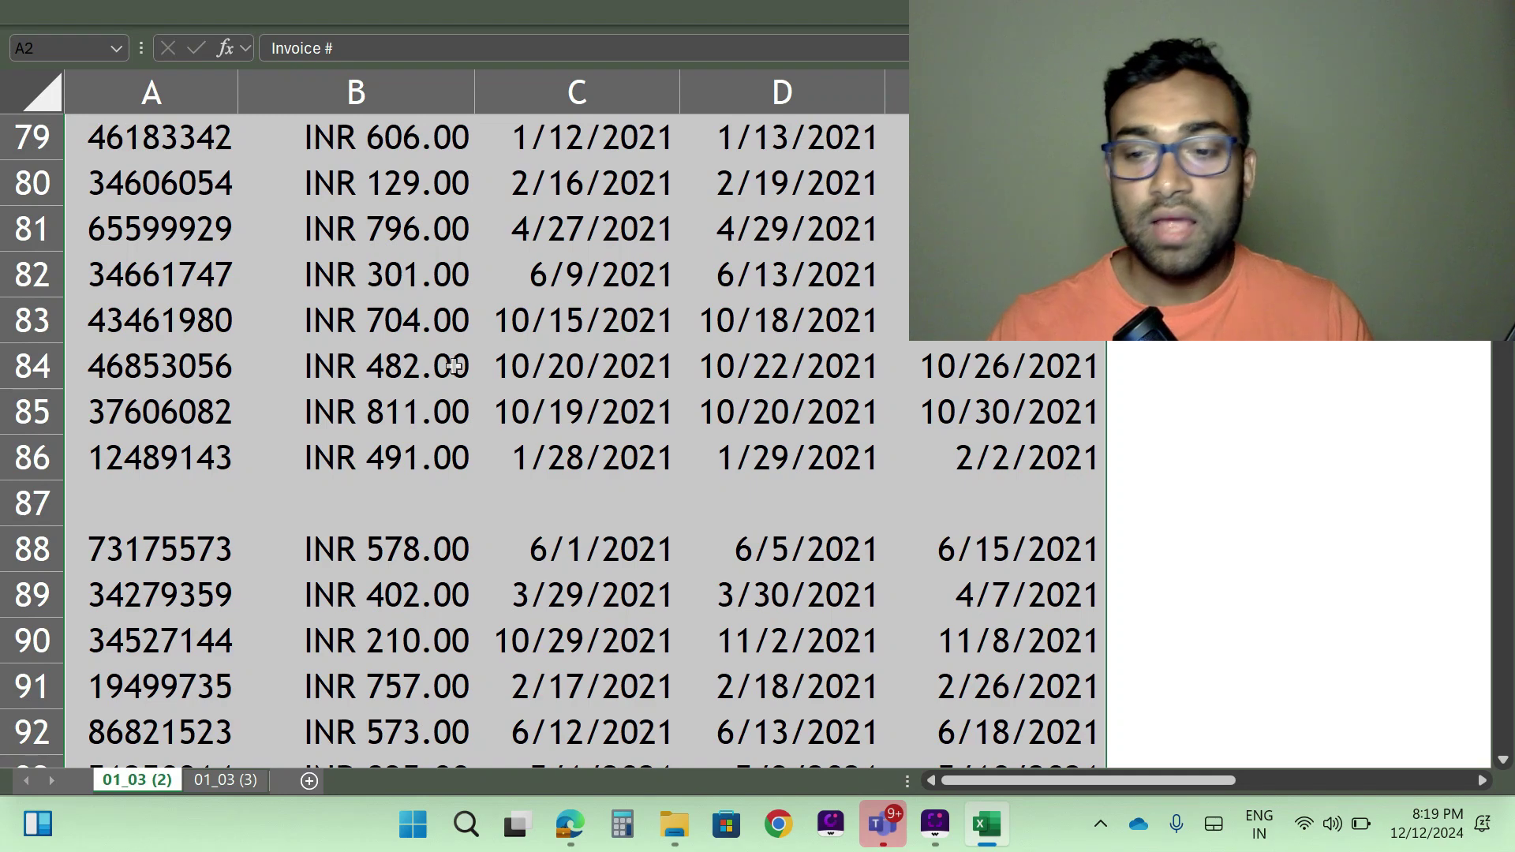
pyautogui.scroll(5, 264, 274)
pyautogui.scroll(20, 263, 274)
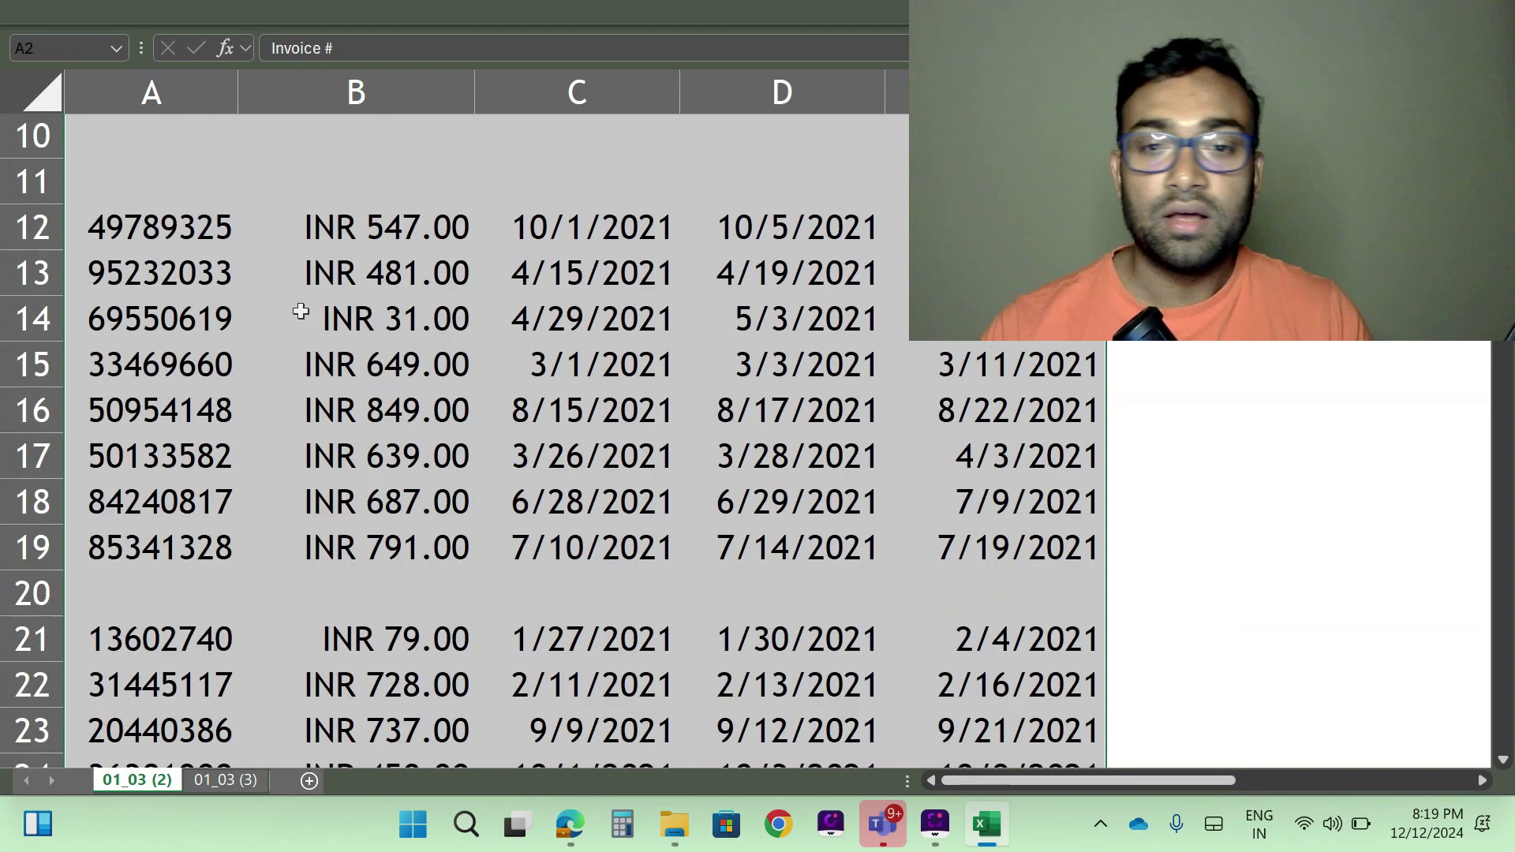
# Select the Sold Product Details table from headers A2:E2 down to the last record in row 171
pyautogui.click(183, 203)
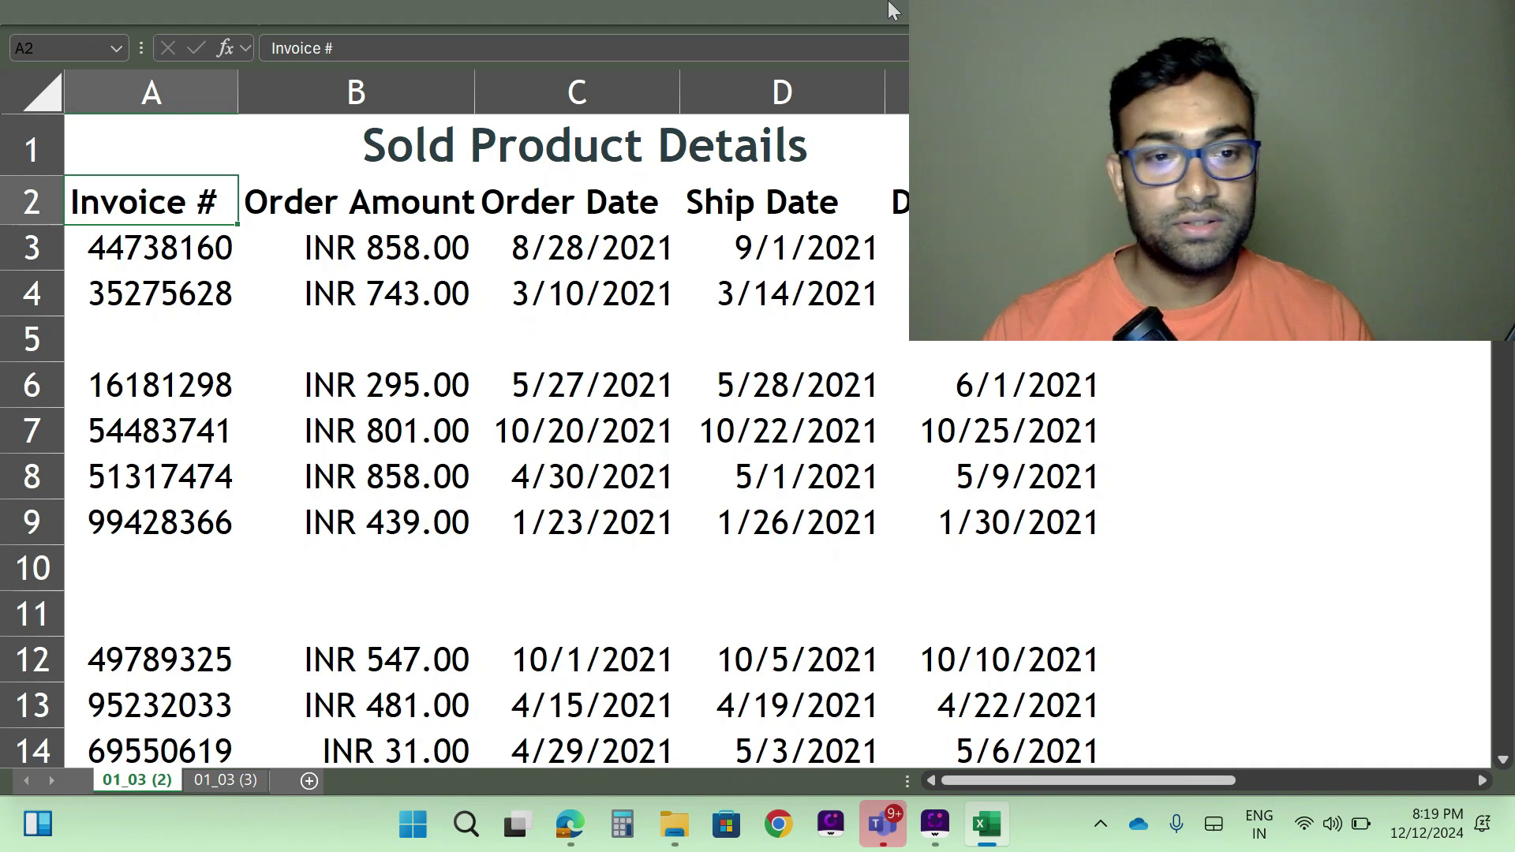
pyautogui.hotkey('shift', 'Right')
pyautogui.hotkey('shift', 'Right')
pyautogui.hotkey('shift', 'Right')
pyautogui.hotkey('shift', 'Right')
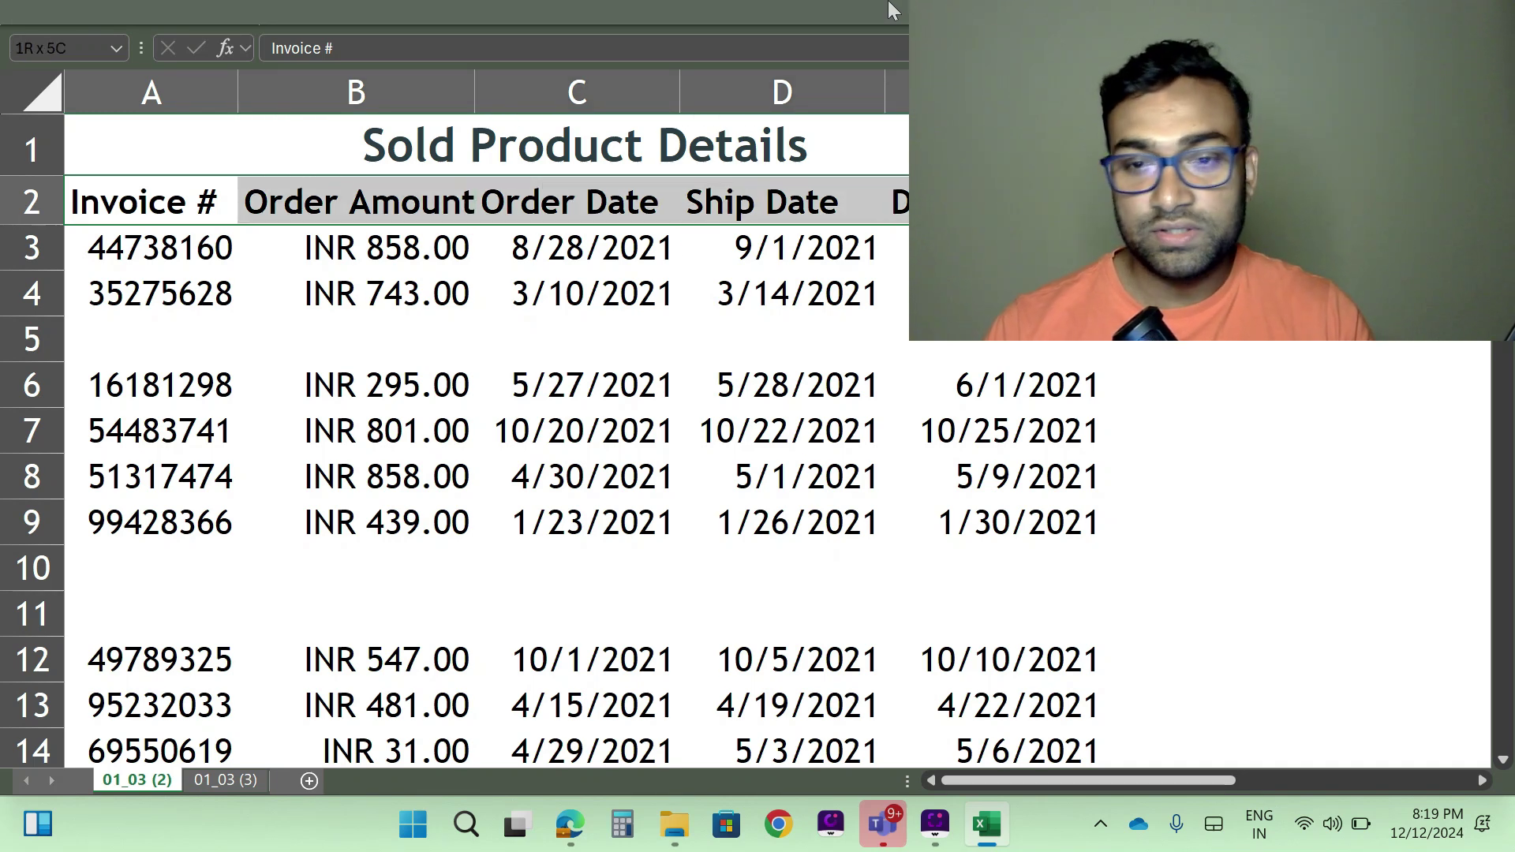
pyautogui.hotkey('shift', 'Down')
pyautogui.hotkey('shift', 'Down')
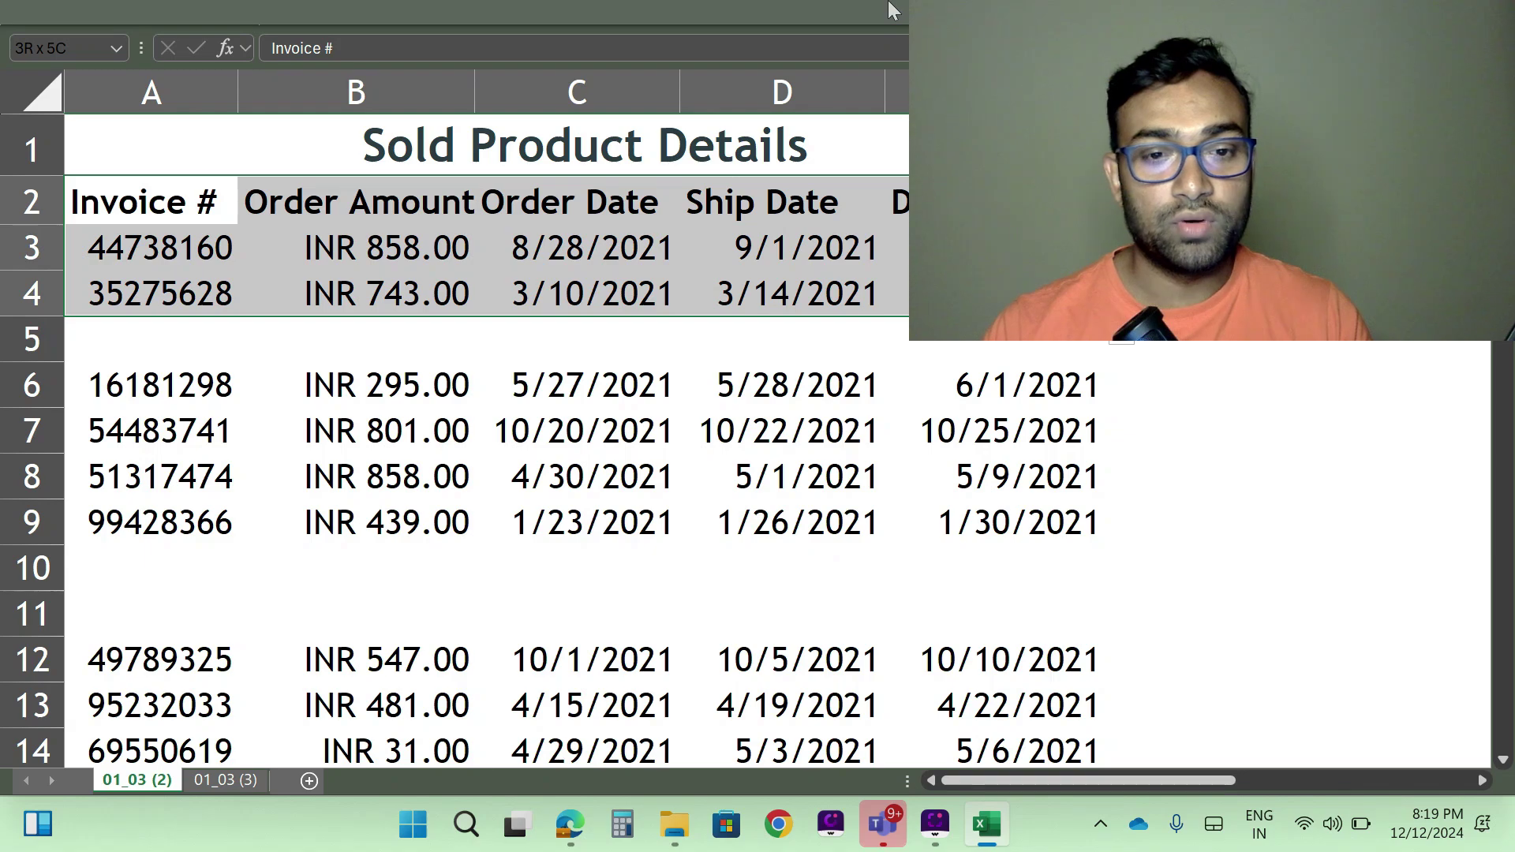
pyautogui.hotkey('shift', 'Down')
pyautogui.hotkey('shift', 'Down')
pyautogui.hotkey('shift', 'Down')
pyautogui.hotkey('shift', 'Down')
pyautogui.hotkey('shift', 'Down')
pyautogui.hotkey('shift', 'Down')
pyautogui.hotkey('shift', 'Down')
pyautogui.hotkey('shift', 'Down')
pyautogui.hotkey('shift', 'Down')
pyautogui.hotkey('shift', 'Down')
pyautogui.hotkey('shift', 'Down')
pyautogui.hotkey('shift', 'Down')
pyautogui.hotkey('shift', 'Down')
pyautogui.hotkey('shift', 'Down')
pyautogui.hotkey('shift', 'Down')
pyautogui.hotkey('shift', 'Down')
pyautogui.hotkey('shift', 'Down')
pyautogui.hotkey('shift', 'Down')
pyautogui.hotkey('shift', 'Down')
pyautogui.hotkey('shift', 'Down')
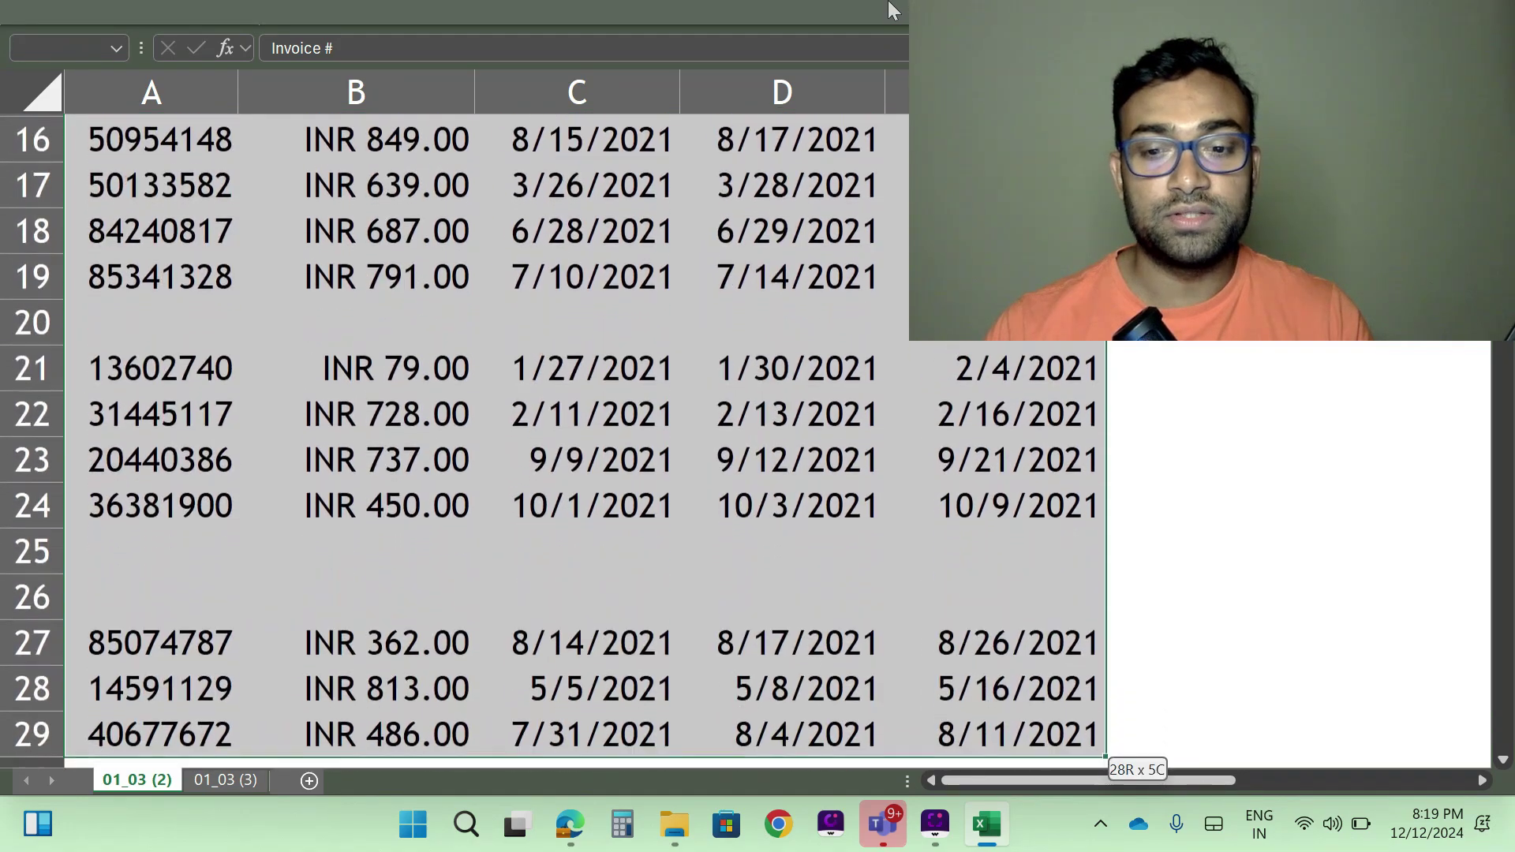
pyautogui.hotkey('shift', 'Down')
pyautogui.hotkey('shift', 'Down')
pyautogui.hotkey('shift', 'Down')
pyautogui.hotkey('shift', 'Down')
pyautogui.hotkey('shift', 'Down')
pyautogui.hotkey('shift', 'Down')
pyautogui.hotkey('shift', 'Down')
pyautogui.hotkey('shift', 'Down')
pyautogui.hotkey('shift', 'Down')
pyautogui.hotkey('shift', 'Down')
pyautogui.hotkey('shift', 'Down')
pyautogui.hotkey('shift', 'Down')
pyautogui.hotkey('shift', 'Down')
pyautogui.hotkey('shift', 'Down')
pyautogui.hotkey('shift', 'Down')
pyautogui.hotkey('shift', 'Down')
pyautogui.hotkey('shift', 'Down')
pyautogui.hotkey('shift', 'Down')
pyautogui.hotkey('shift', 'Down')
pyautogui.hotkey('shift', 'Down')
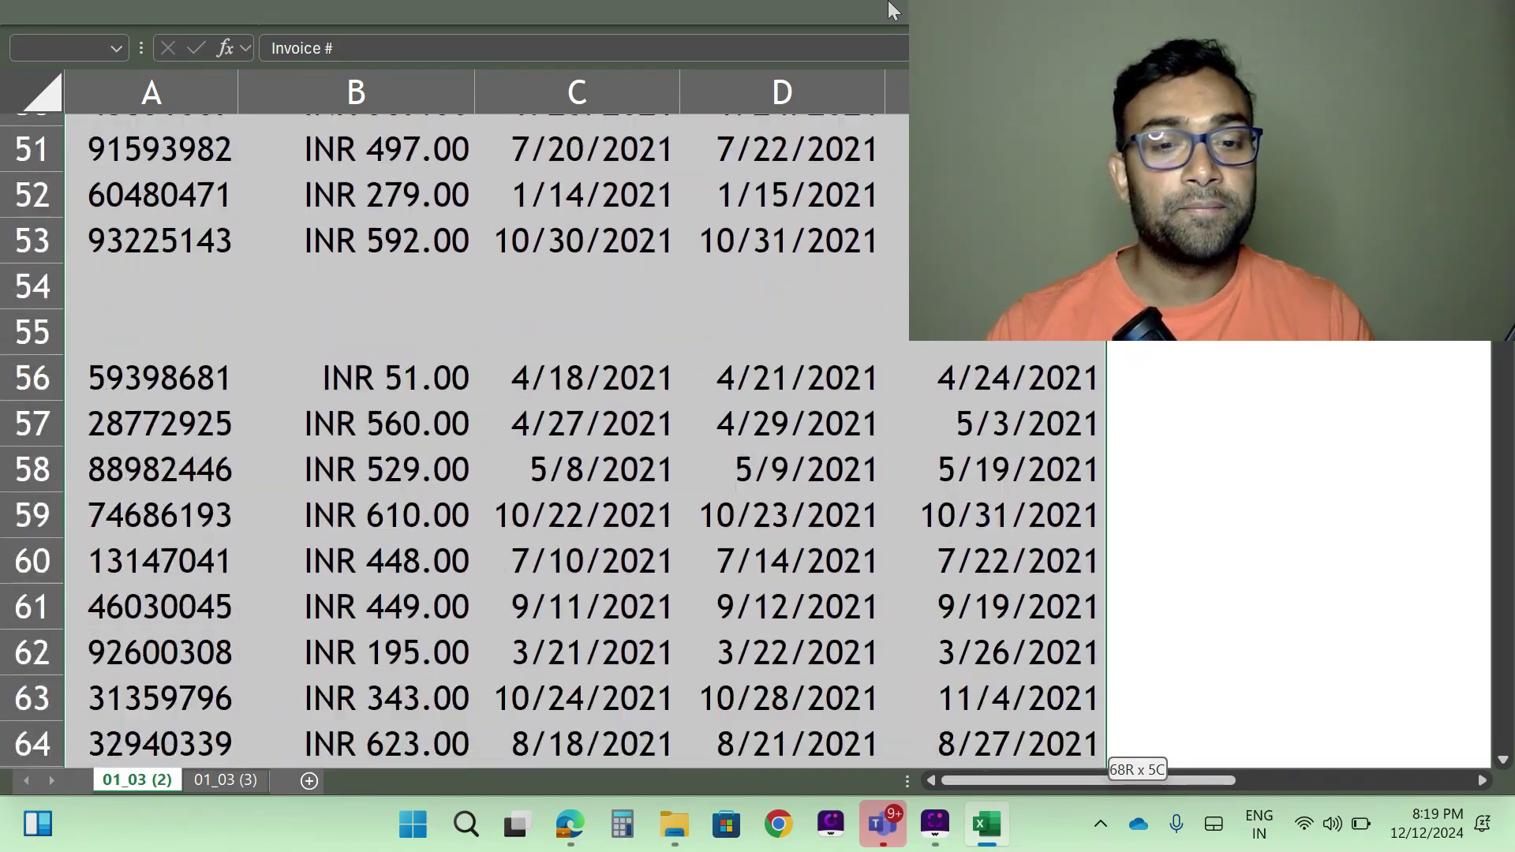
pyautogui.hotkey('shift', 'Down')
pyautogui.hotkey('shift', 'Down')
pyautogui.hotkey('shift', 'Down')
pyautogui.hotkey('shift', 'Down')
pyautogui.hotkey('shift', 'Down')
pyautogui.hotkey('shift', 'Down')
pyautogui.hotkey('shift', 'Down')
pyautogui.hotkey('shift', 'Down')
pyautogui.hotkey('shift', 'Down')
pyautogui.hotkey('shift', 'Down')
pyautogui.hotkey('shift', 'Down')
pyautogui.hotkey('shift', 'Down')
pyautogui.hotkey('shift', 'Down')
pyautogui.hotkey('shift', 'Down')
pyautogui.hotkey('shift', 'Down')
pyautogui.hotkey('shift', 'Down')
pyautogui.hotkey('shift', 'Down')
pyautogui.hotkey('shift', 'Down')
pyautogui.hotkey('shift', 'Down')
pyautogui.hotkey('shift', 'Down')
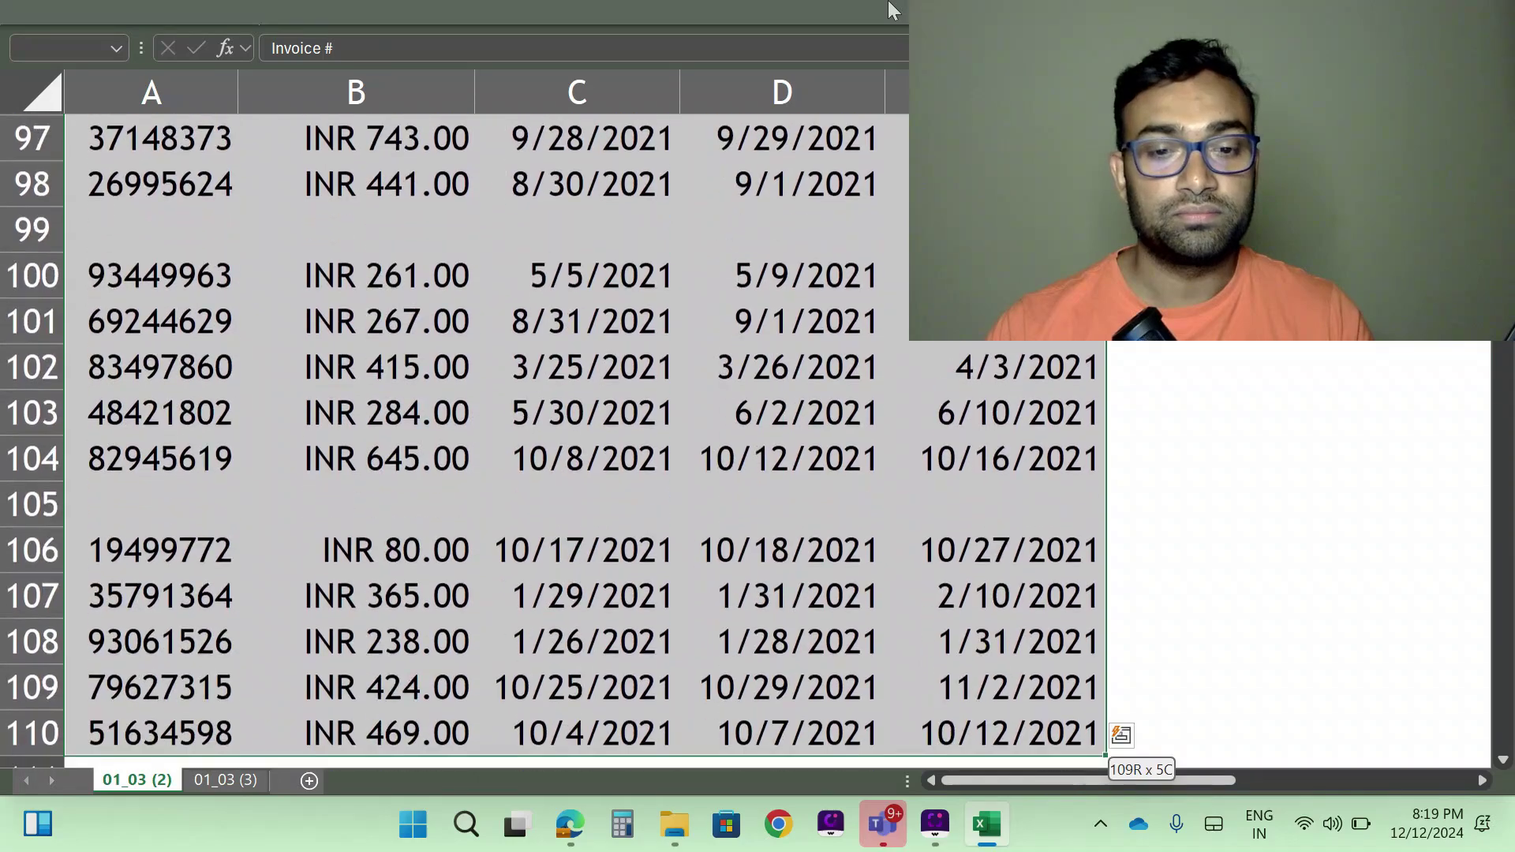
pyautogui.hotkey('shift', 'Down')
pyautogui.hotkey('shift', 'Down')
pyautogui.hotkey('shift', 'Down')
pyautogui.hotkey('shift', 'Down')
pyautogui.hotkey('shift', 'Down')
pyautogui.hotkey('shift', 'Down')
pyautogui.hotkey('shift', 'Down')
pyautogui.hotkey('shift', 'Down')
pyautogui.hotkey('shift', 'Down')
pyautogui.hotkey('shift', 'Down')
pyautogui.hotkey('shift', 'Down')
pyautogui.hotkey('shift', 'Down')
pyautogui.hotkey('shift', 'Down')
pyautogui.hotkey('shift', 'Down')
pyautogui.hotkey('shift', 'Down')
pyautogui.hotkey('shift', 'Down')
pyautogui.hotkey('shift', 'Down')
pyautogui.hotkey('shift', 'Down')
pyautogui.hotkey('shift', 'Down')
pyautogui.hotkey('shift', 'Down')
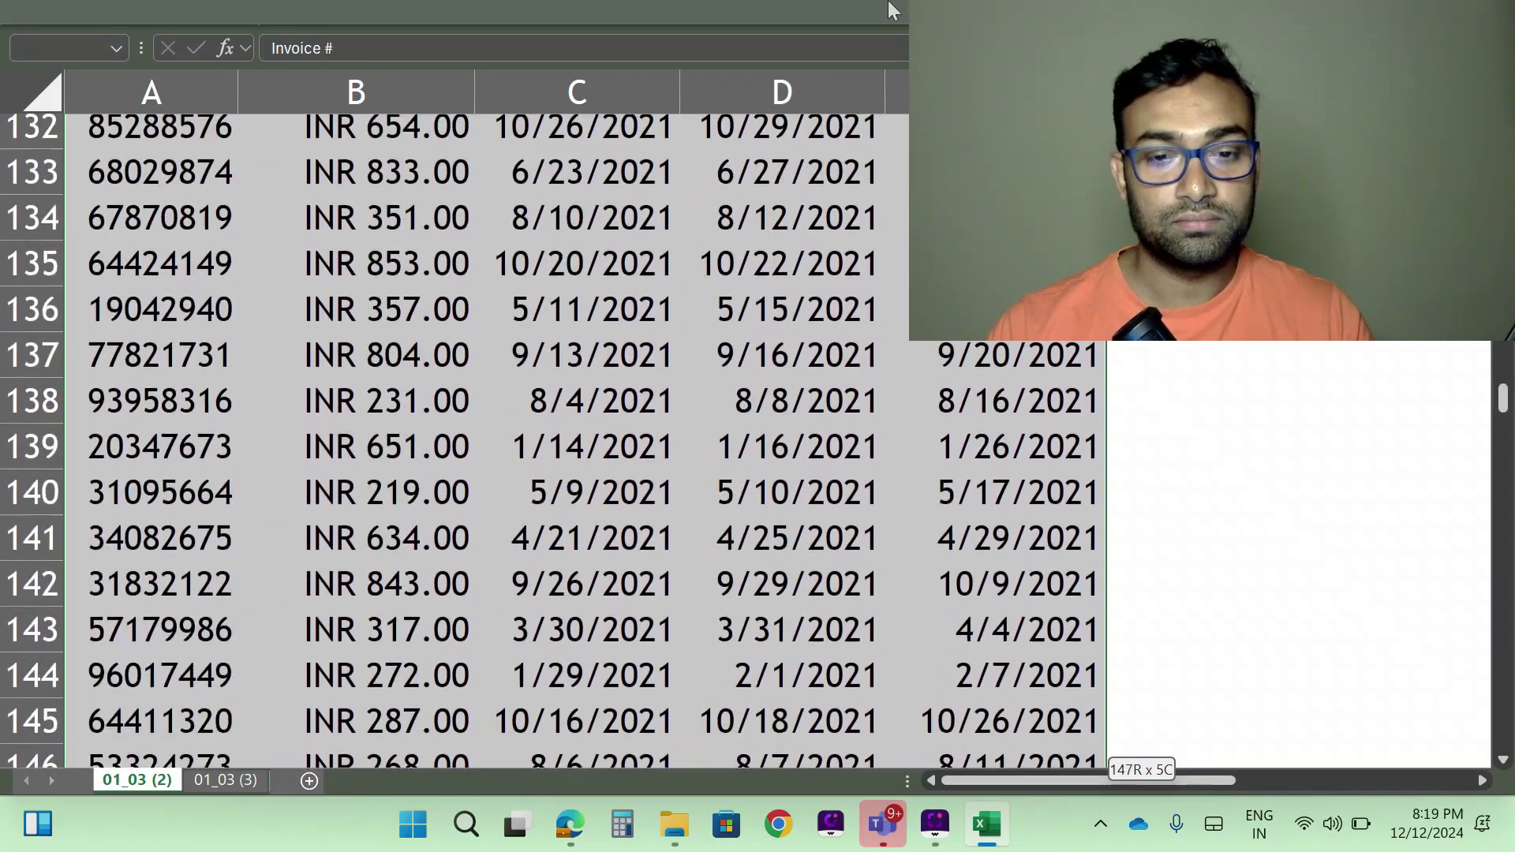
pyautogui.hotkey('shift', 'Down')
pyautogui.hotkey('shift', 'Down')
pyautogui.hotkey('shift', 'Down')
pyautogui.hotkey('shift', 'Down')
pyautogui.hotkey('shift', 'Down')
pyautogui.hotkey('shift', 'Down')
pyautogui.hotkey('shift', 'Down')
pyautogui.hotkey('shift', 'Down')
pyautogui.hotkey('shift', 'Down')
pyautogui.hotkey('shift', 'Down')
pyautogui.hotkey('shift', 'Down')
pyautogui.hotkey('shift', 'Down')
pyautogui.hotkey('shift', 'Down')
pyautogui.hotkey('shift', 'Down')
pyautogui.hotkey('shift', 'Down')
pyautogui.hotkey('shift', 'Down')
pyautogui.hotkey('shift', 'Down')
pyautogui.hotkey('shift', 'Down')
pyautogui.hotkey('shift', 'Down')
pyautogui.hotkey('shift', 'Down')
pyautogui.hotkey('ctrl', 'shift', 'Down')
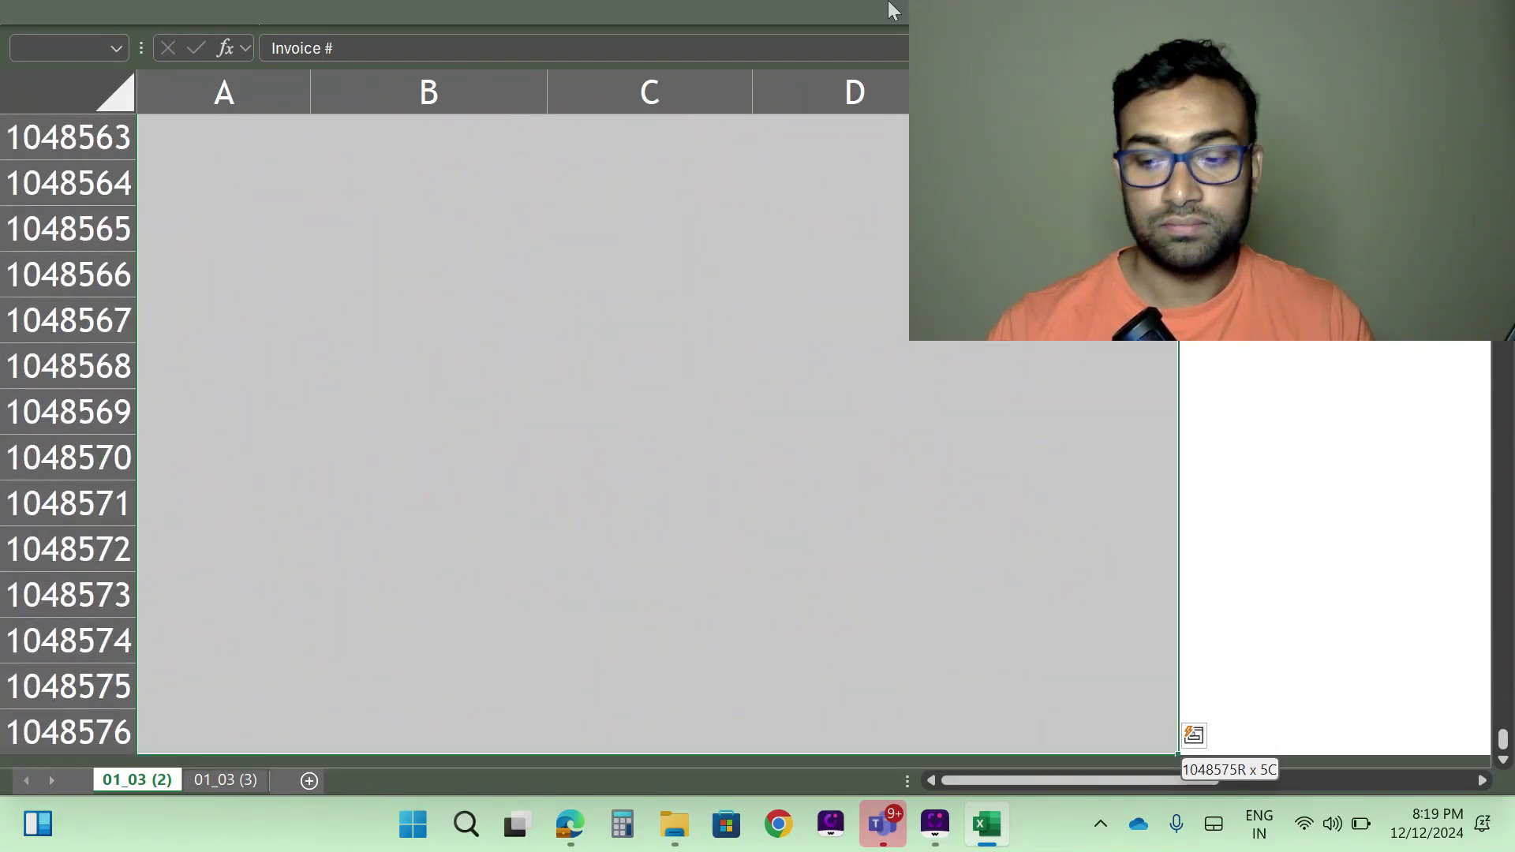
pyautogui.hotkey('ctrl', 'shift', 'Up')
pyautogui.scroll(20, 663, 314)
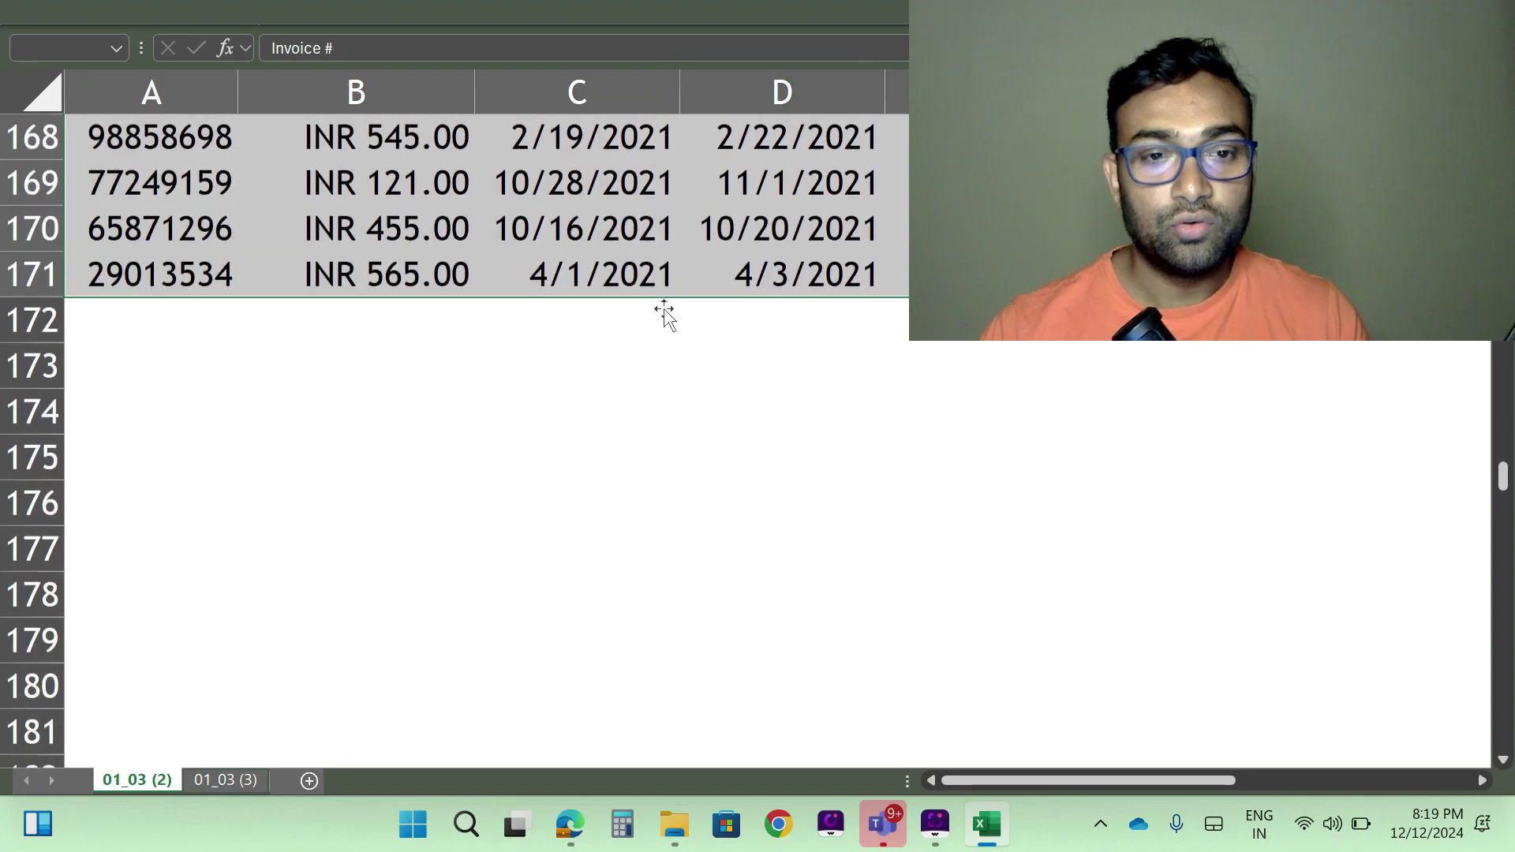
pyautogui.scroll(20, 615, 389)
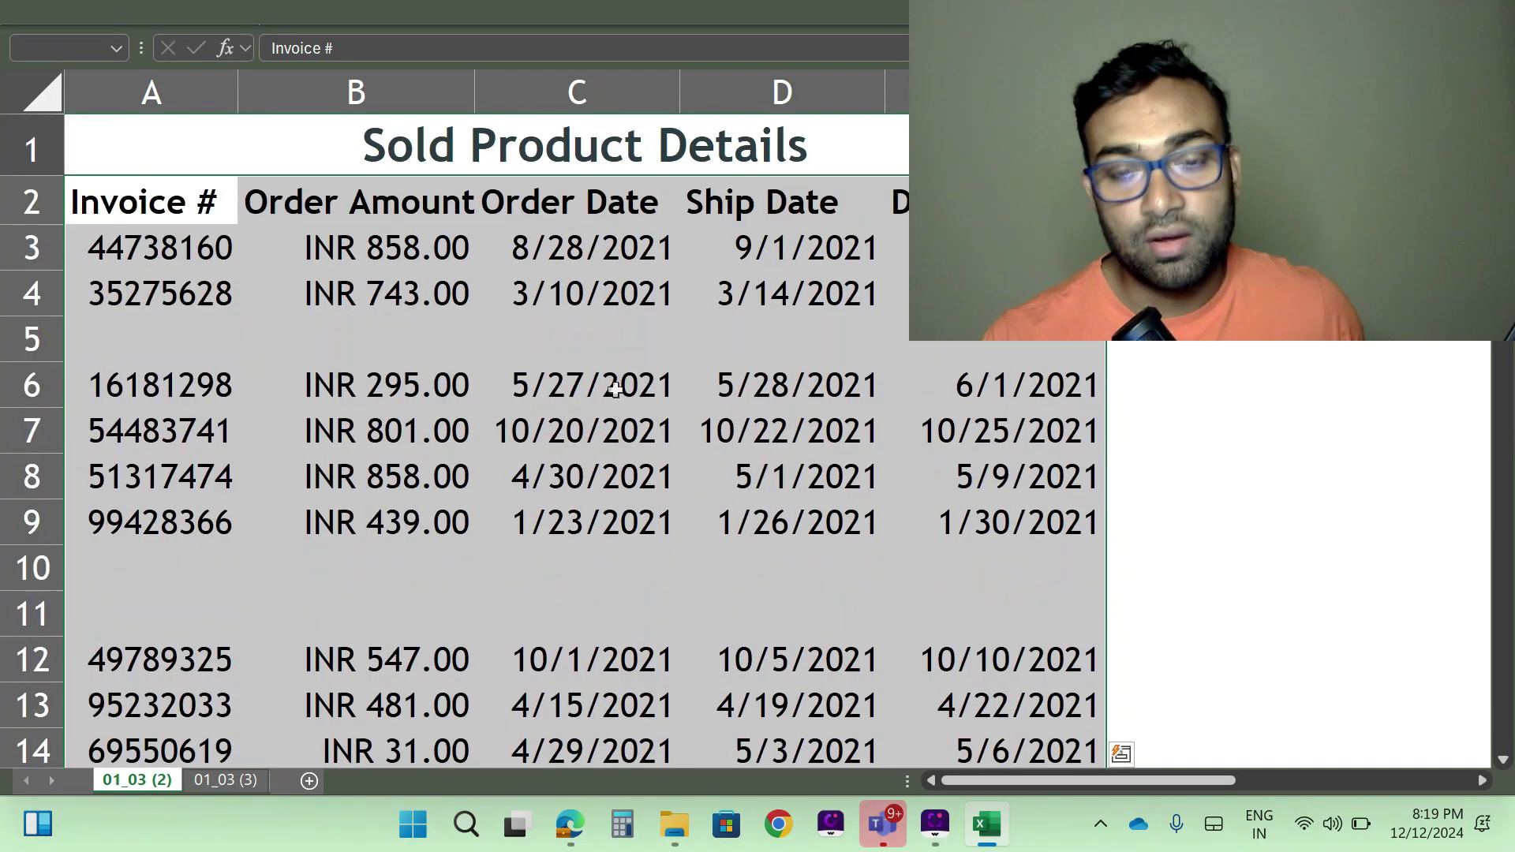
pyautogui.click(742, 6)
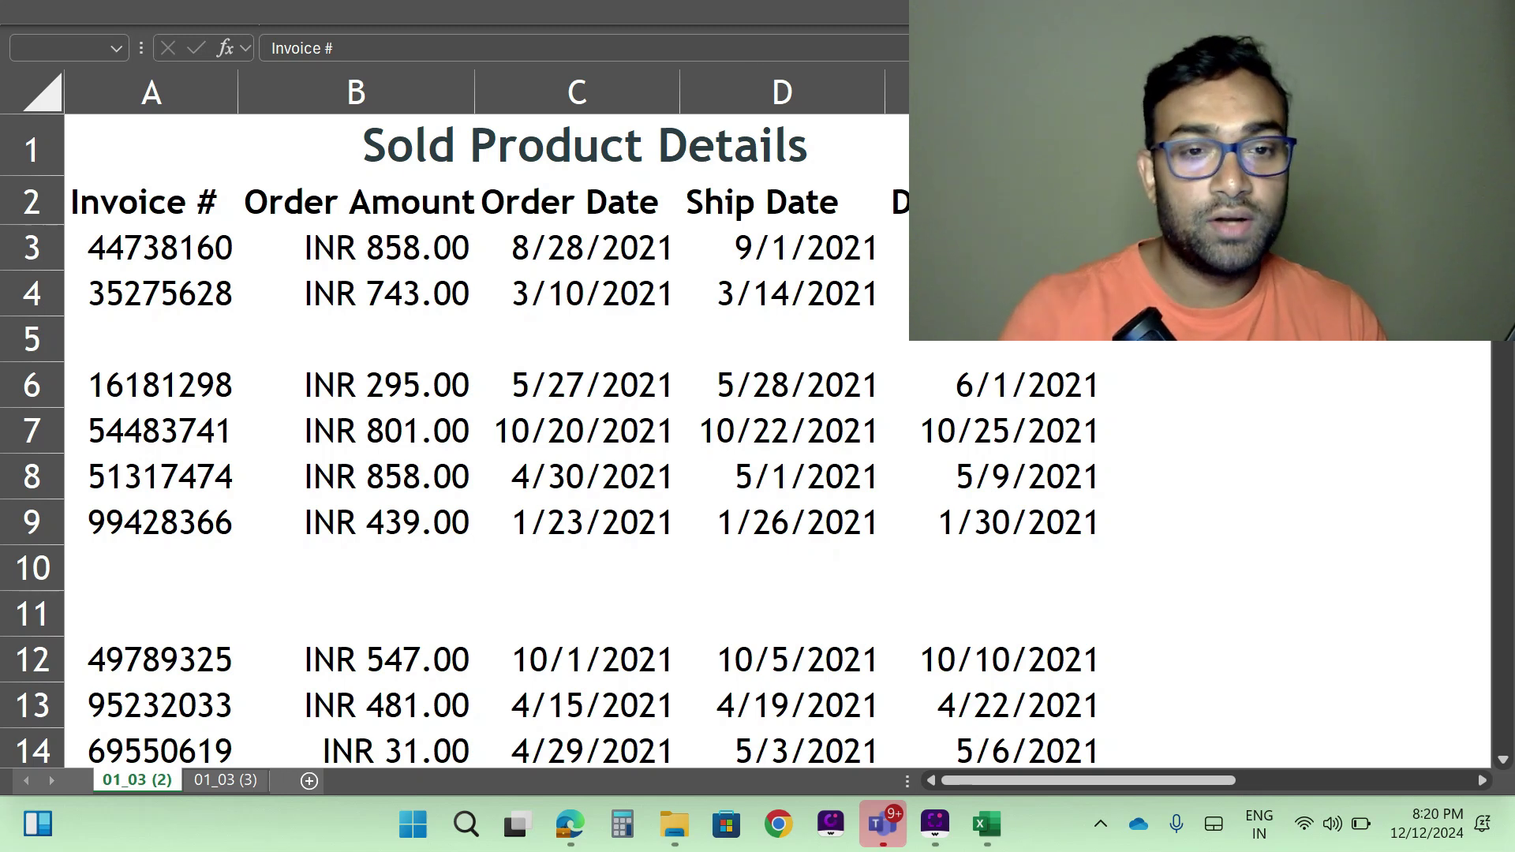
pyautogui.click(141, 246)
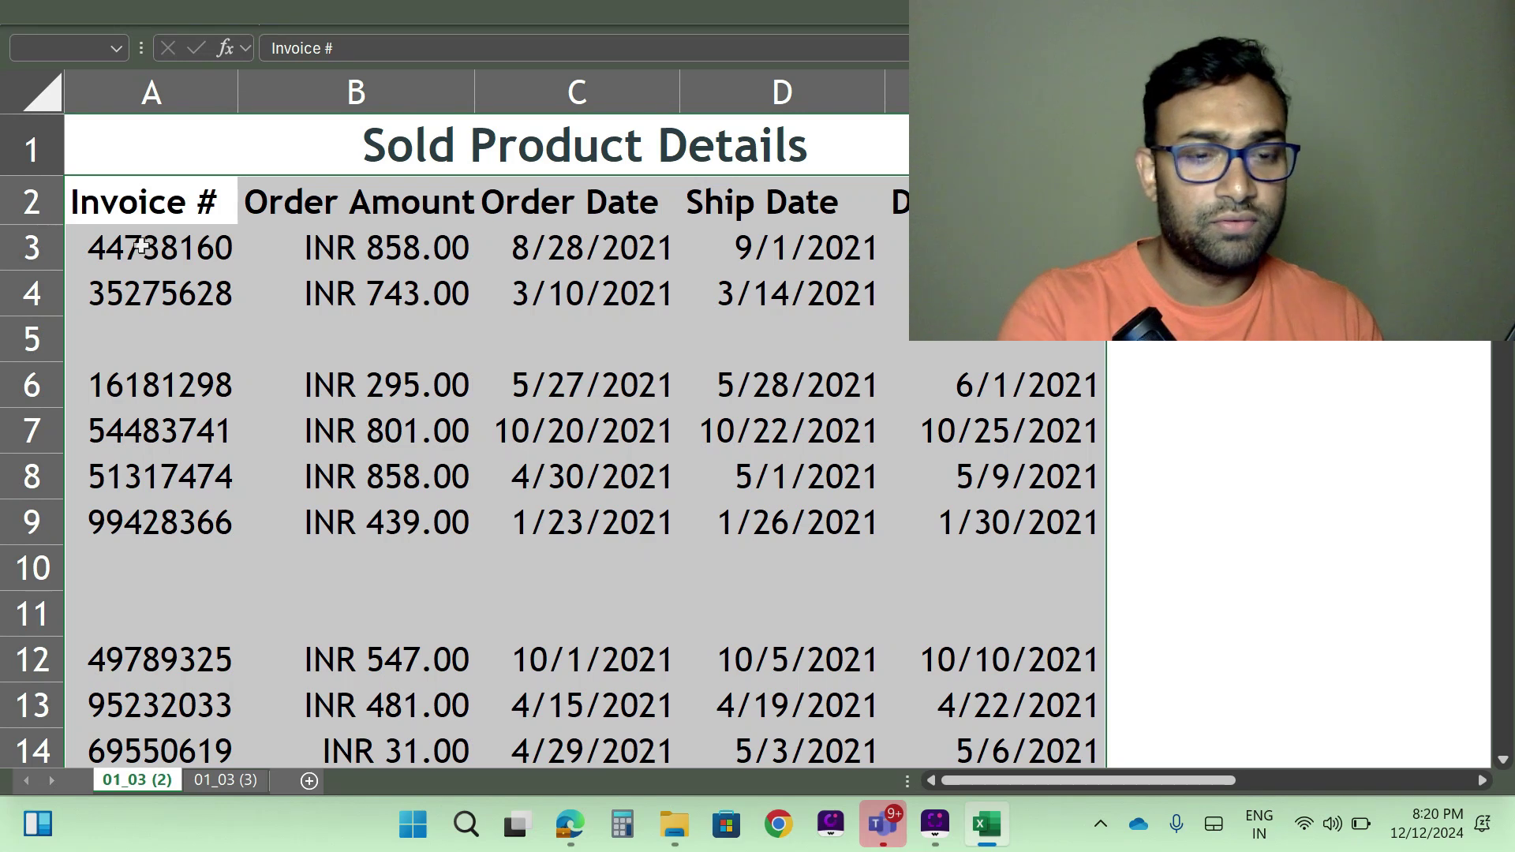
pyautogui.hotkey('ctrl', 'shift', 'F2')
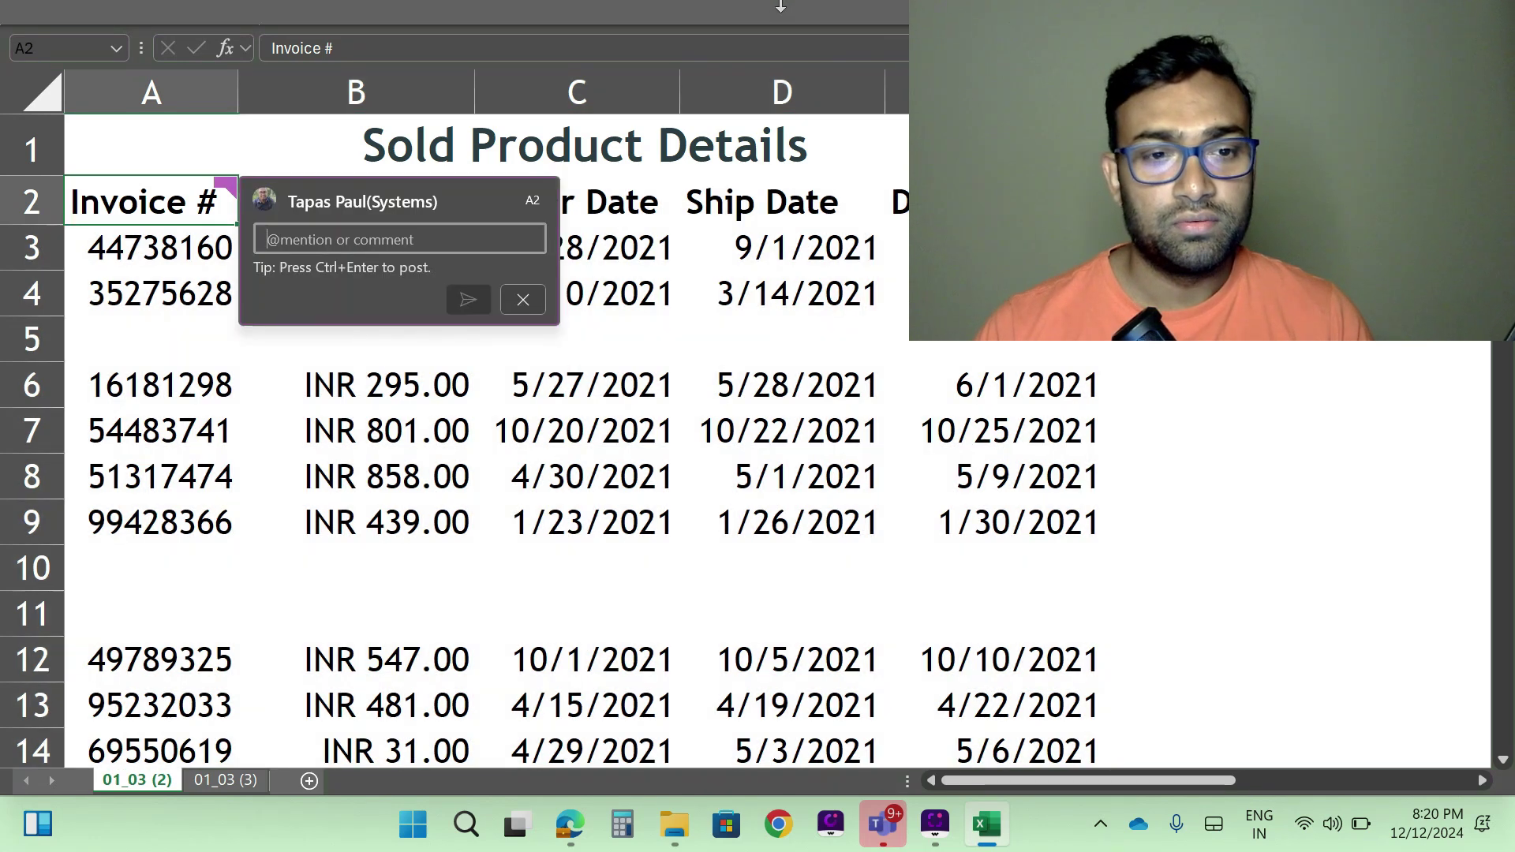
pyautogui.click(523, 299)
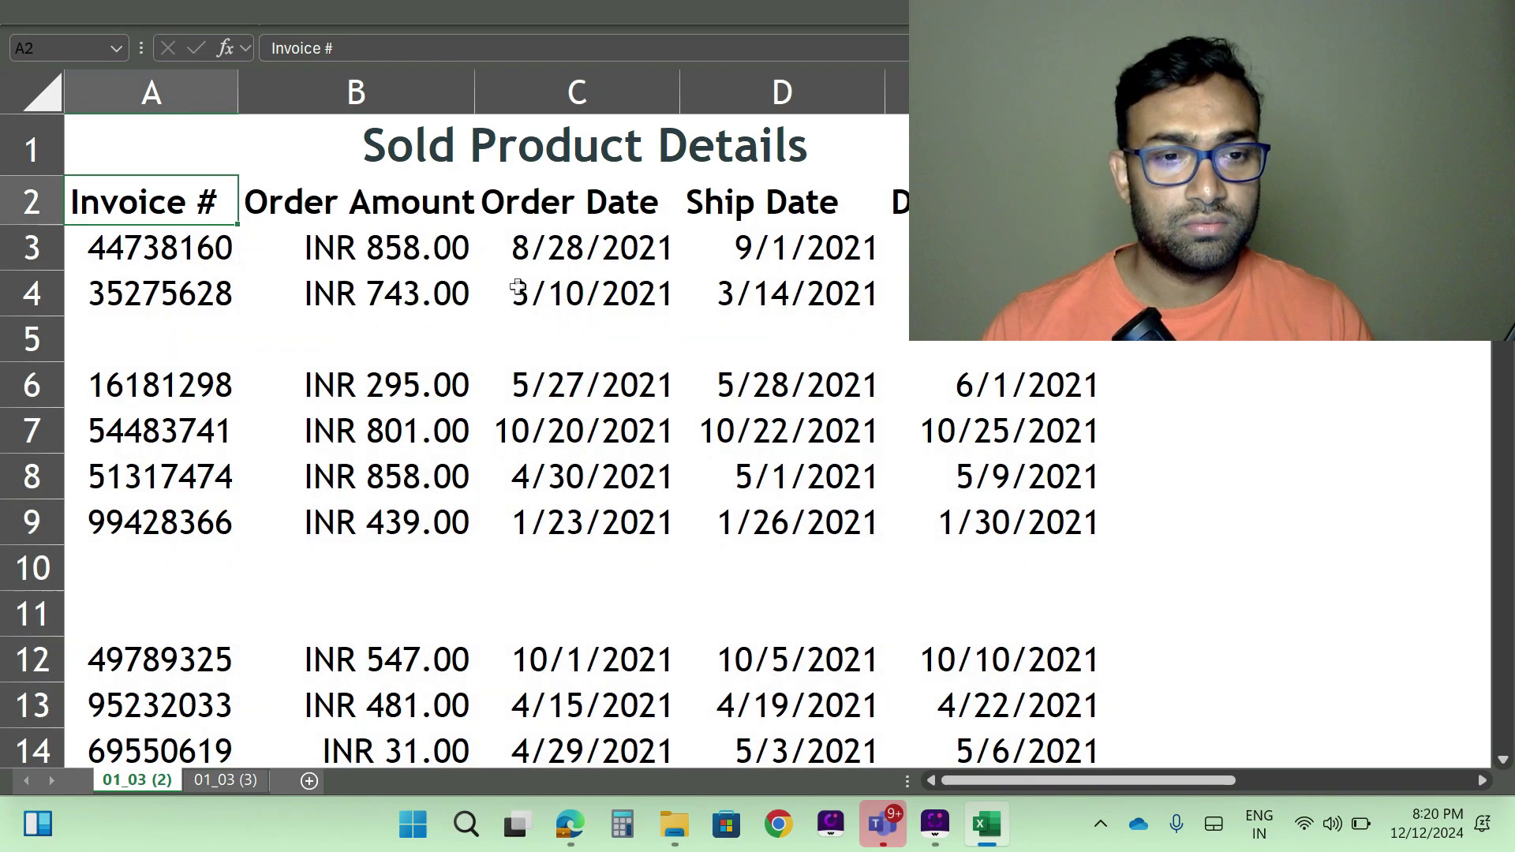
# Open the Go To dialog and cancel it without entering a reference
pyautogui.click(712, 9)
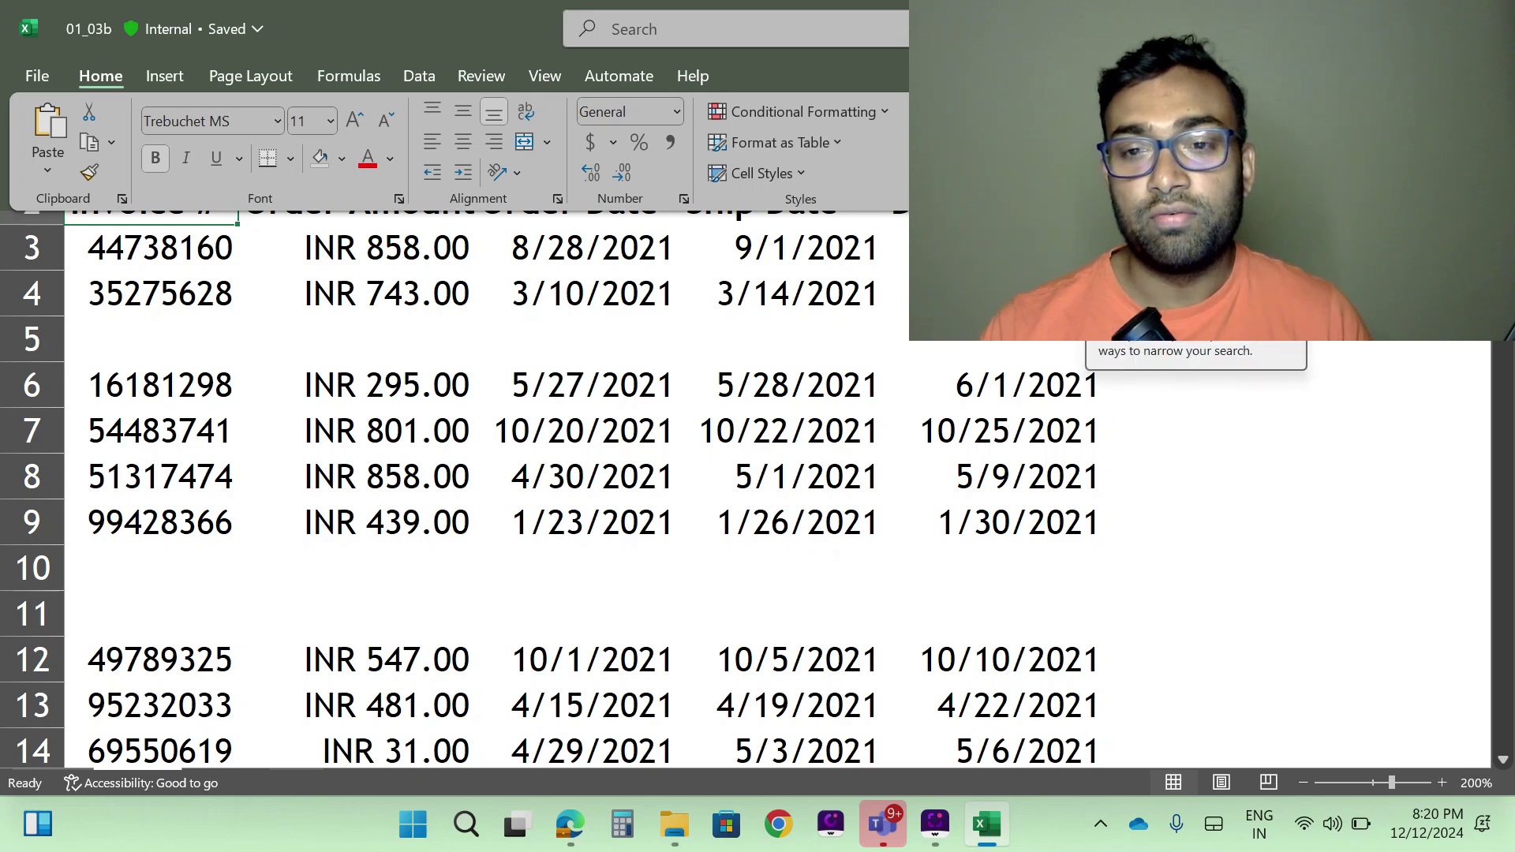
pyautogui.click(1112, 142)
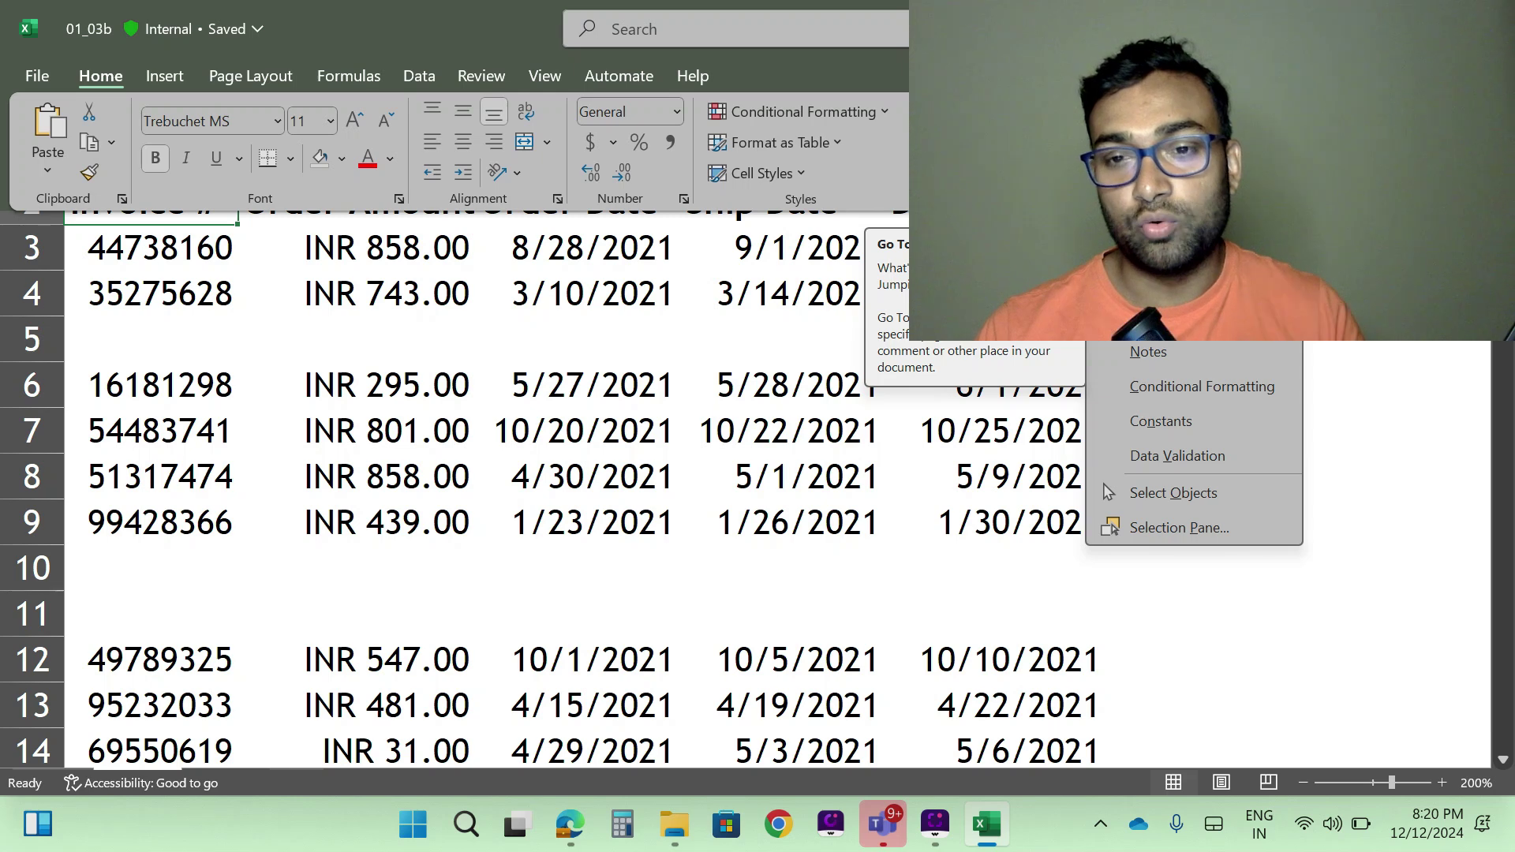
pyautogui.click(1158, 246)
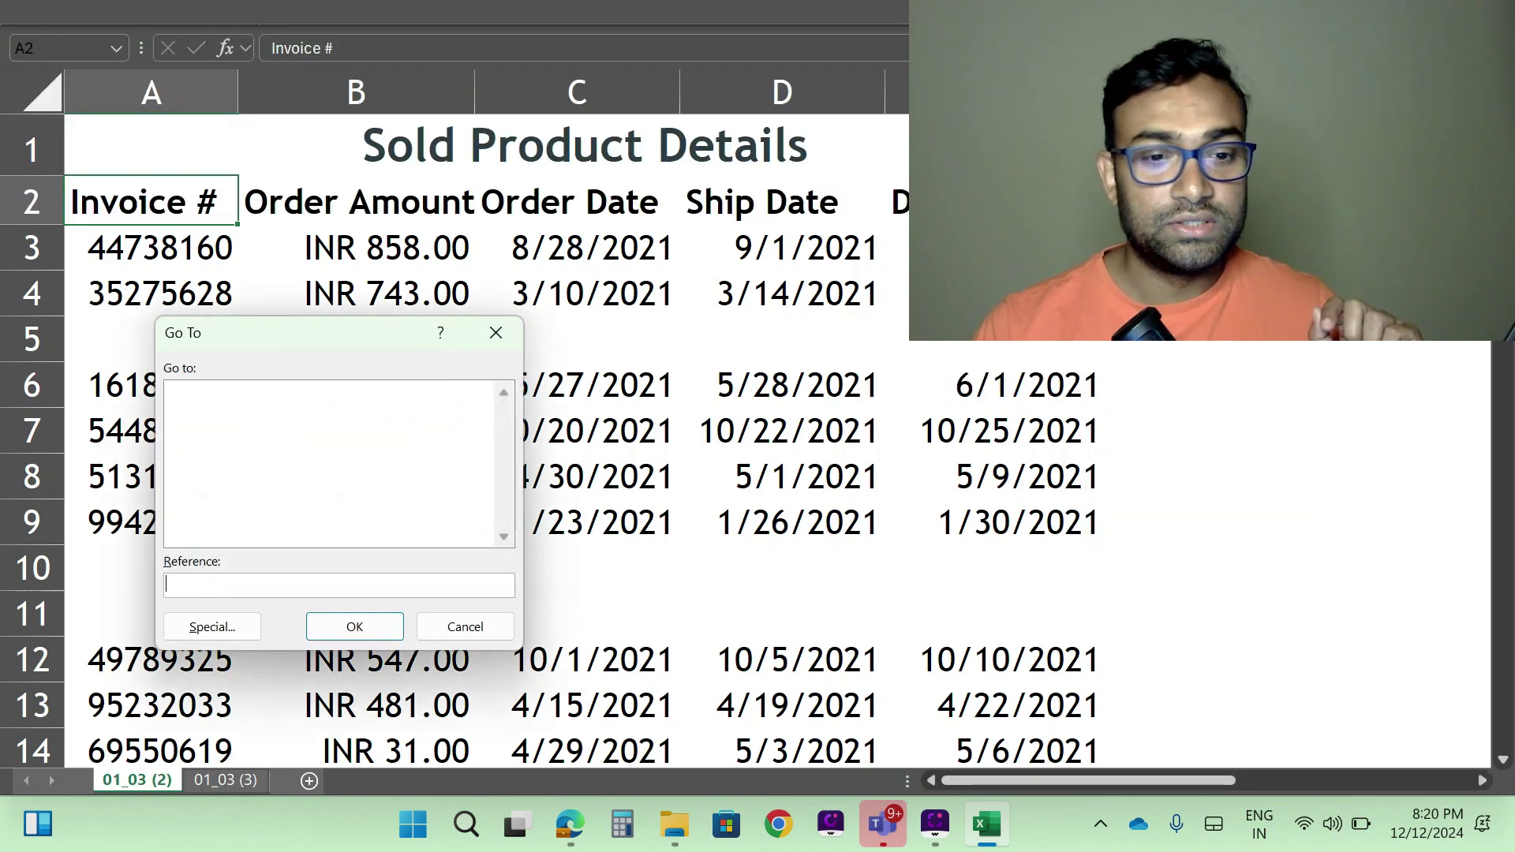
pyautogui.click(483, 629)
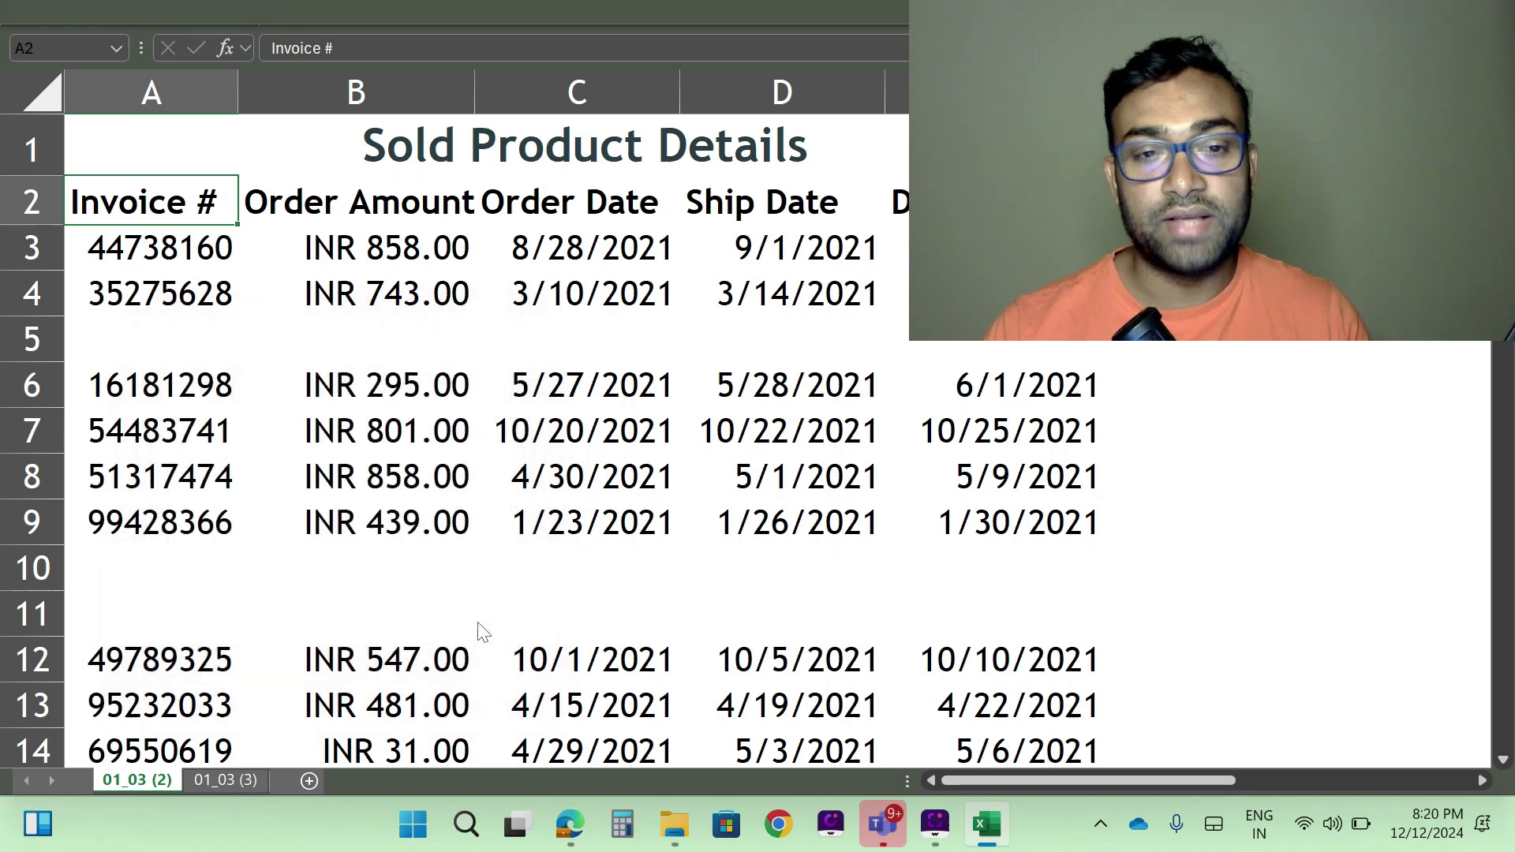
# Select the range A2:E171, covering the table headers and all records including the blank rows
pyautogui.click(490, 424)
pyautogui.click(124, 220)
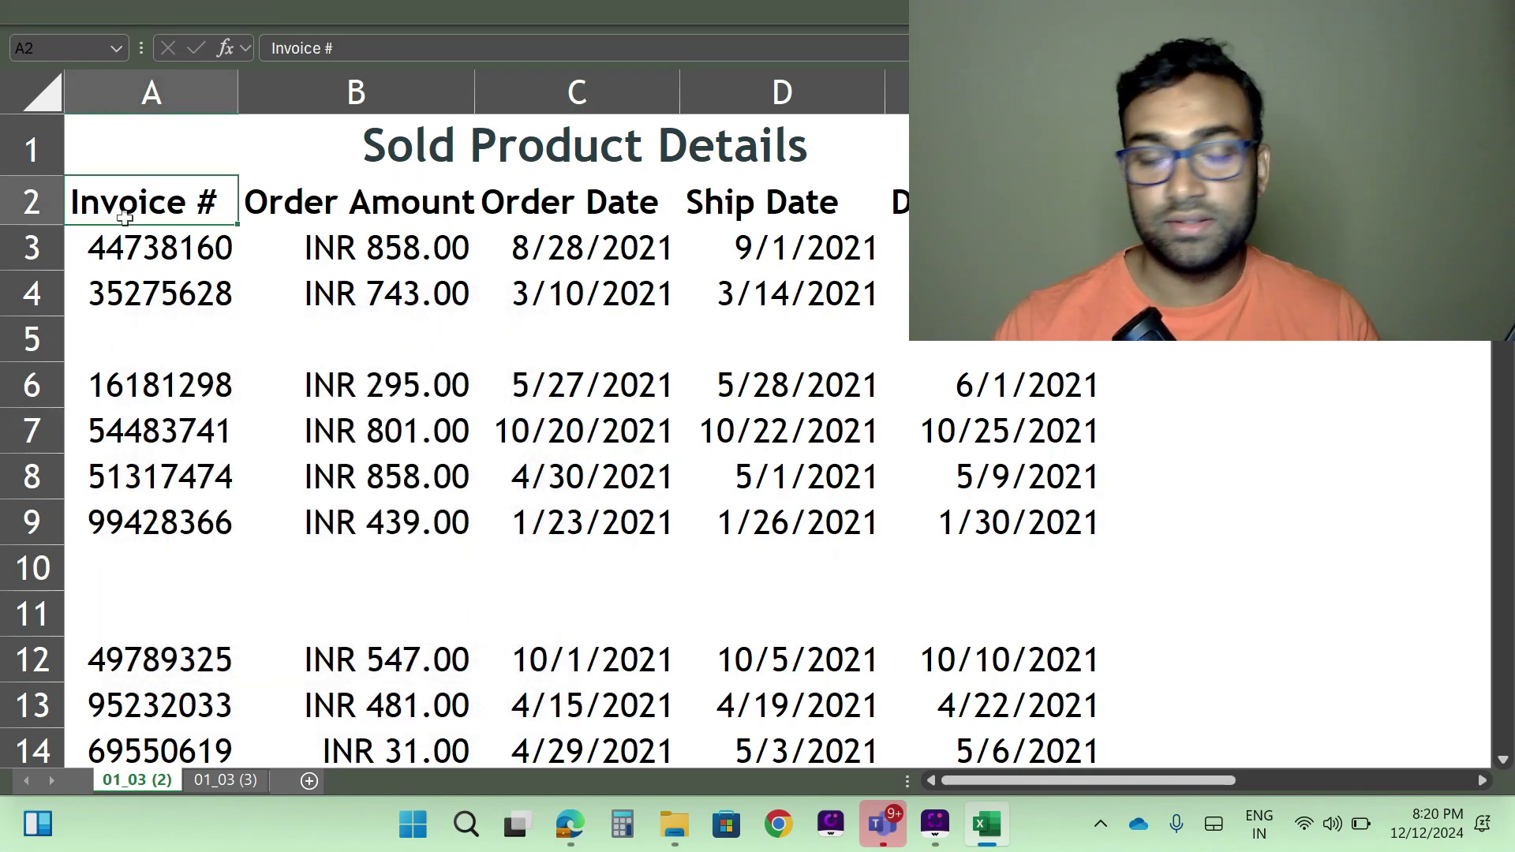
pyautogui.hotkey('shift', 'Right')
pyautogui.hotkey('shift', 'Right')
pyautogui.hotkey('shift', 'Right')
pyautogui.hotkey('shift', 'Right')
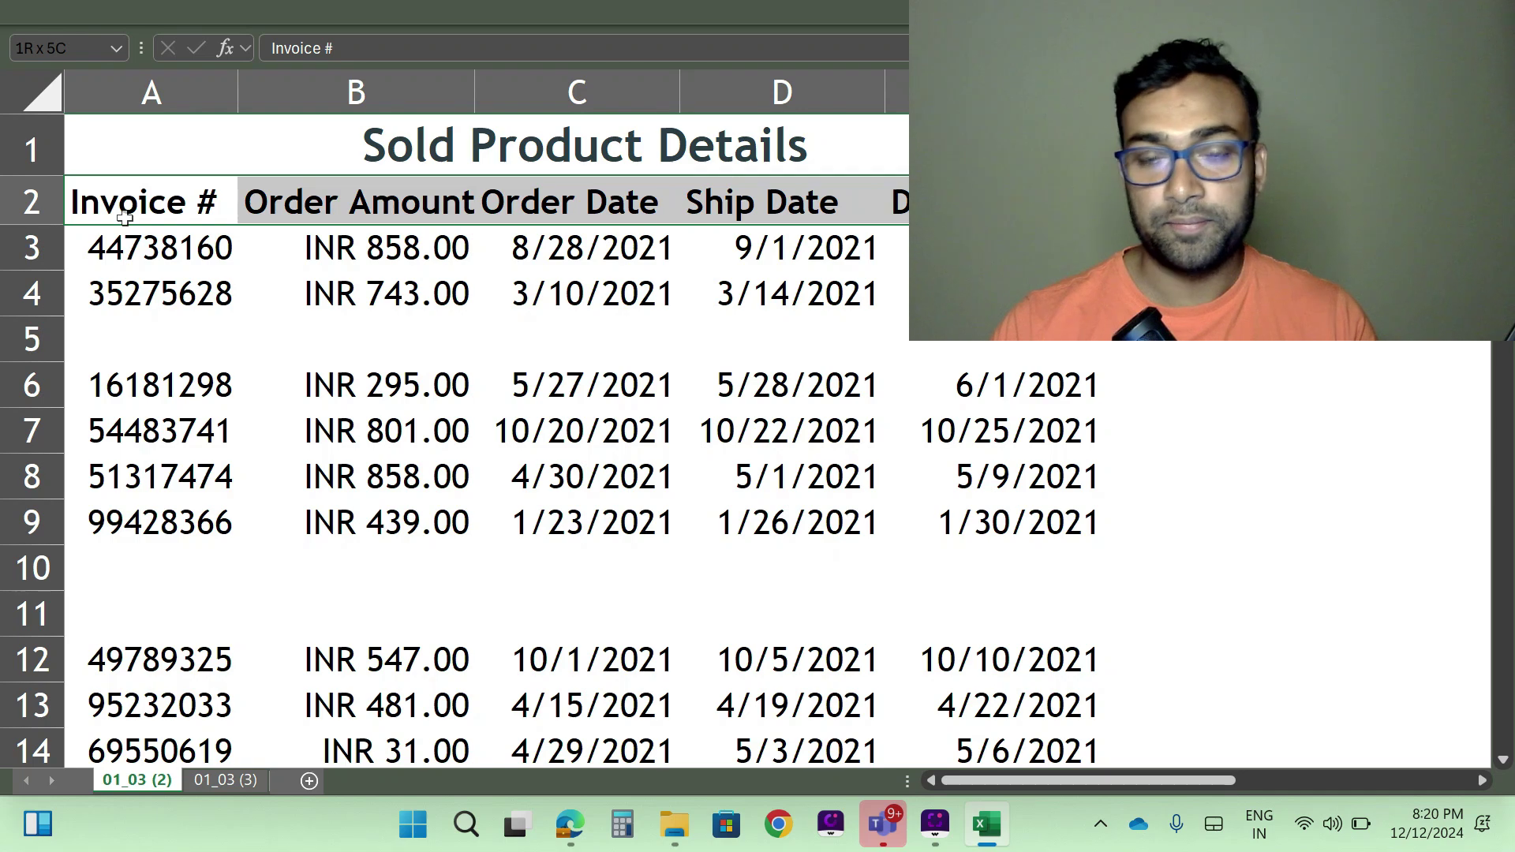
pyautogui.hotkey('ctrl', 'shift', 'Down')
pyautogui.hotkey('ctrl', 'shift', 'Down')
pyautogui.hotkey('ctrl', 'shift', 'Down')
pyautogui.hotkey('ctrl', 'shift', 'Down')
pyautogui.hotkey('ctrl', 'shift', 'Down')
pyautogui.hotkey('ctrl', 'shift', 'Down')
pyautogui.hotkey('ctrl', 'shift', 'Down')
pyautogui.hotkey('ctrl', 'shift', 'Down')
pyautogui.hotkey('ctrl', 'shift', 'Down')
pyautogui.hotkey('ctrl', 'shift', 'Down')
pyautogui.hotkey('ctrl', 'shift', 'Down')
pyautogui.hotkey('ctrl', 'shift', 'Down')
pyautogui.hotkey('ctrl', 'shift', 'Down')
pyautogui.hotkey('ctrl', 'shift', 'Down')
pyautogui.hotkey('ctrl', 'shift', 'Down')
pyautogui.hotkey('ctrl', 'shift', 'Down')
pyautogui.hotkey('ctrl', 'shift', 'Down')
pyautogui.hotkey('ctrl', 'shift', 'Down')
pyautogui.hotkey('ctrl', 'shift', 'Down')
pyautogui.hotkey('ctrl', 'shift', 'Down')
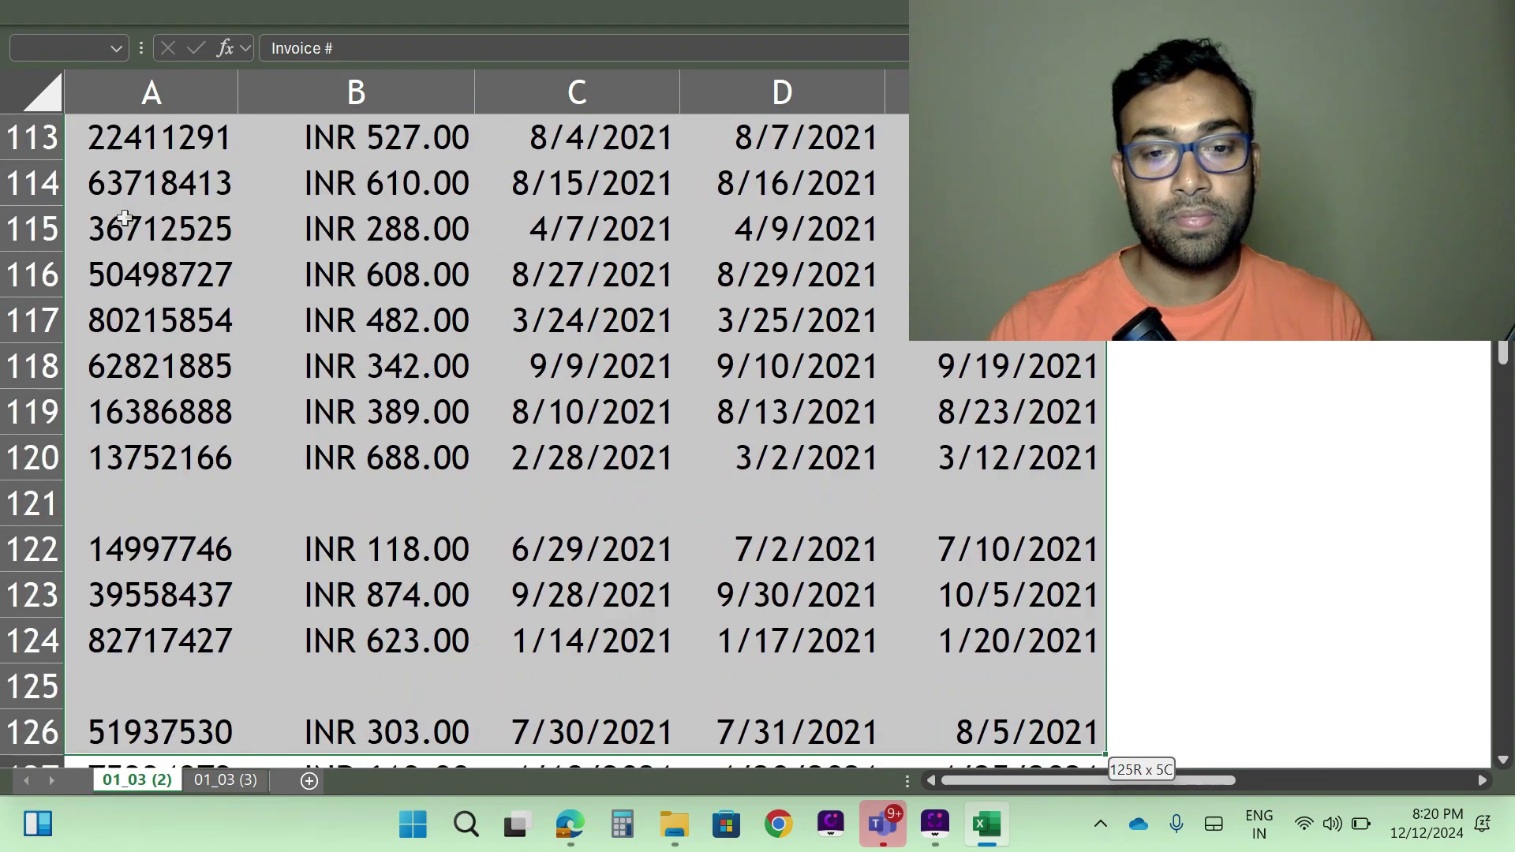
pyautogui.hotkey('ctrl', 'shift', 'Down')
pyautogui.hotkey('ctrl', 'shift', 'Up')
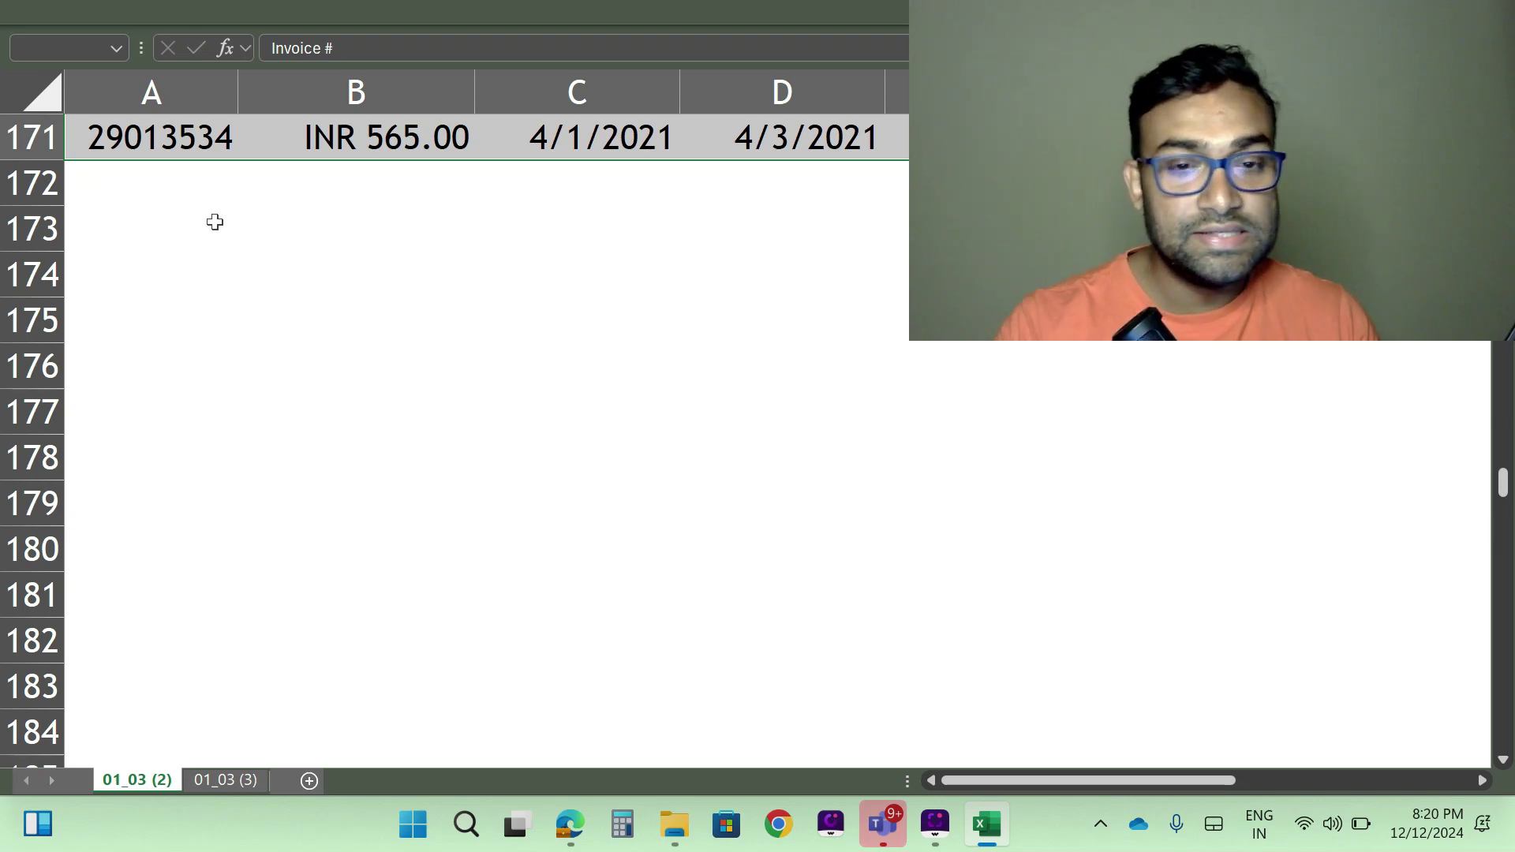
# Use Go To Special with the Blanks option to select every blank cell in the table range
pyautogui.hotkey('ctrl', 'g')
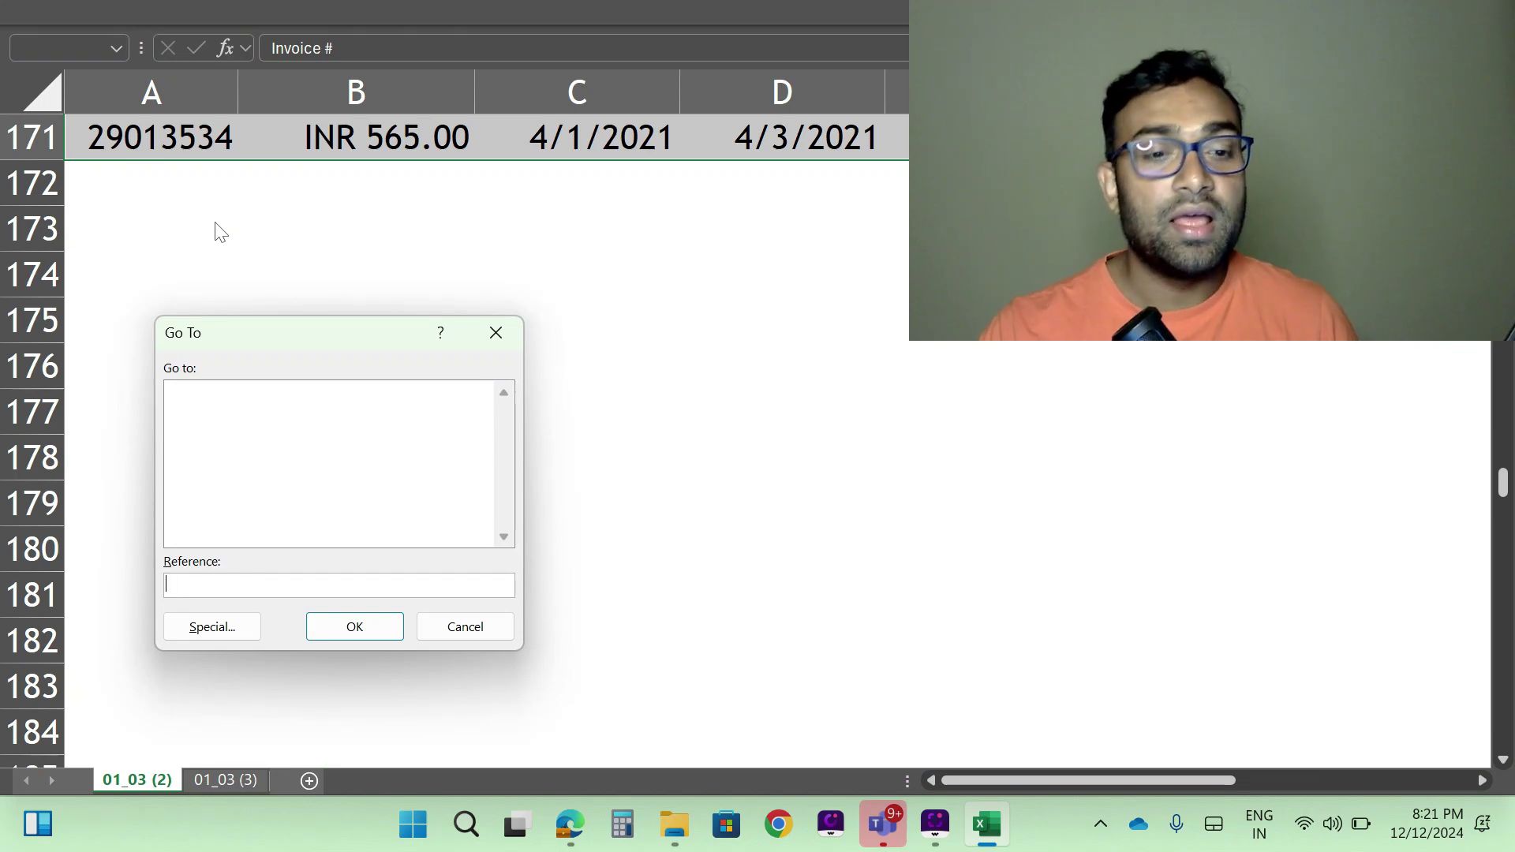
pyautogui.click(210, 625)
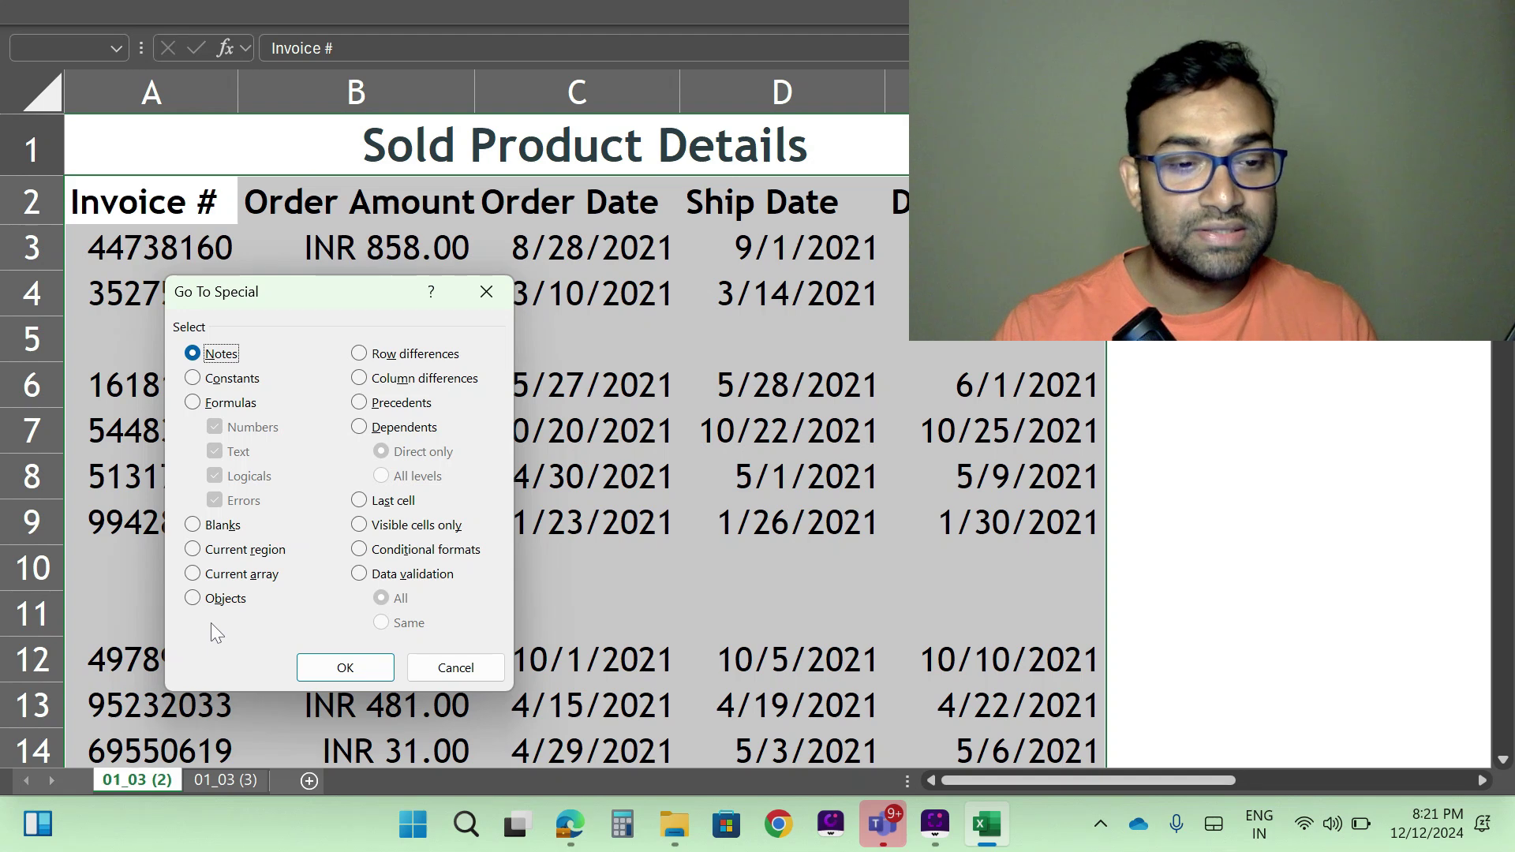
pyautogui.hotkey('alt', 'k')
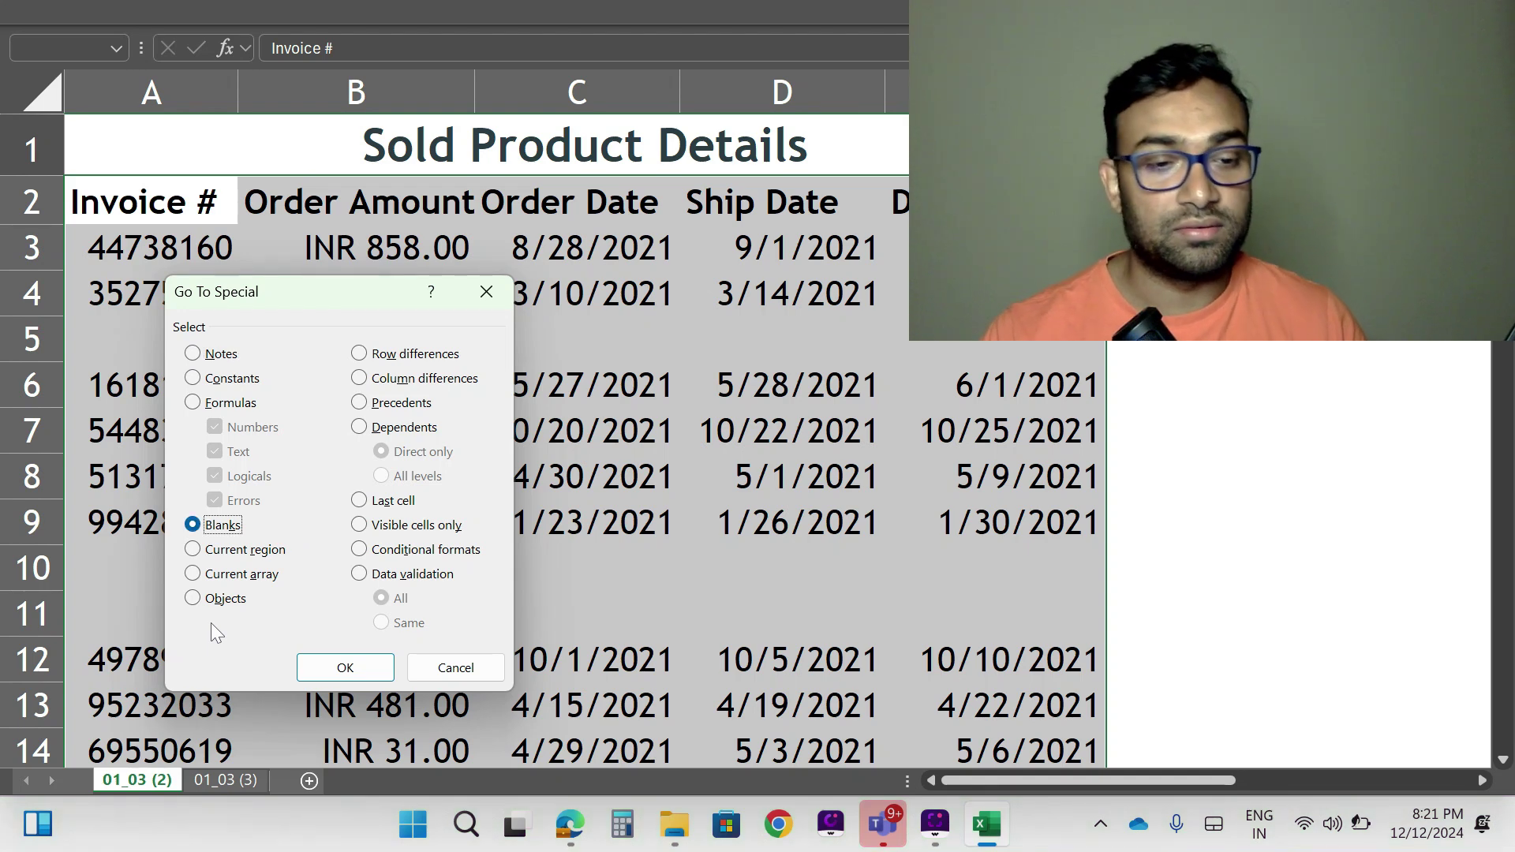
pyautogui.click(345, 667)
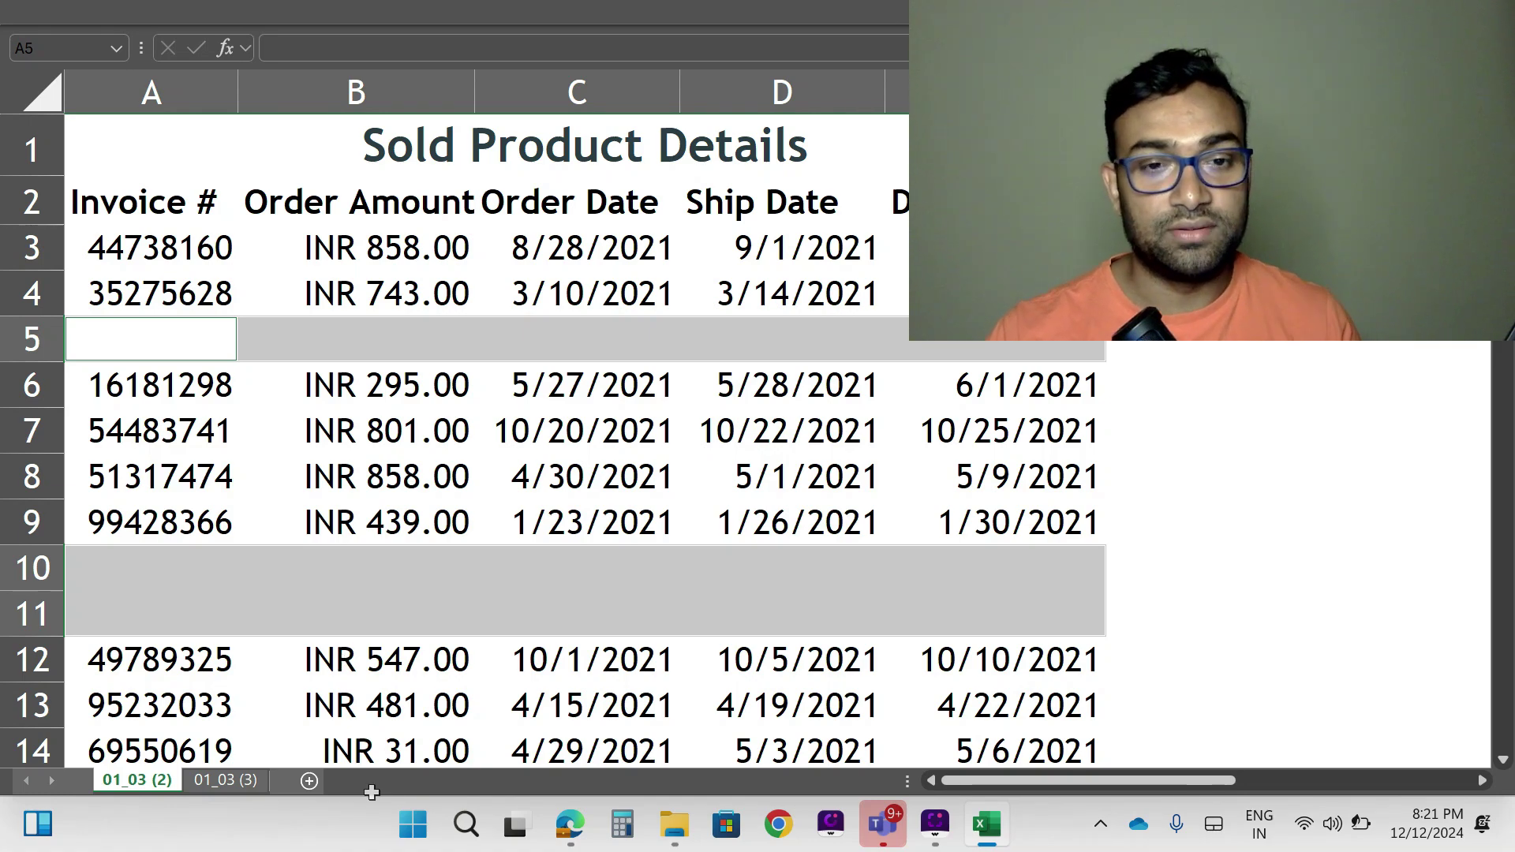
# Delete the entire rows containing the selected blank cells throughout the Sold Product Details list
pyautogui.scroll(-9, 628, 440)
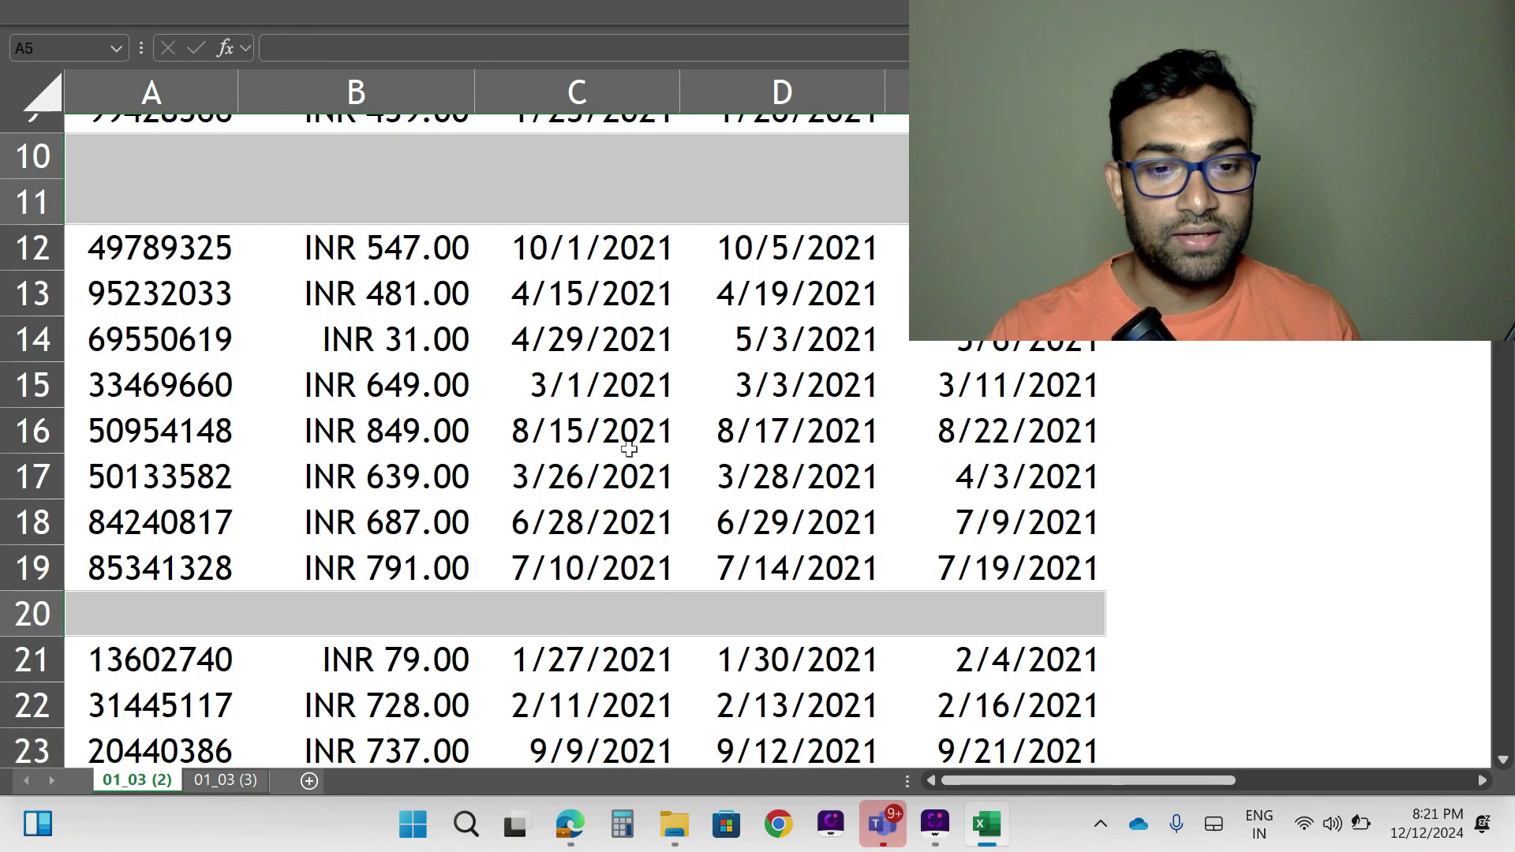
pyautogui.scroll(-14, 626, 458)
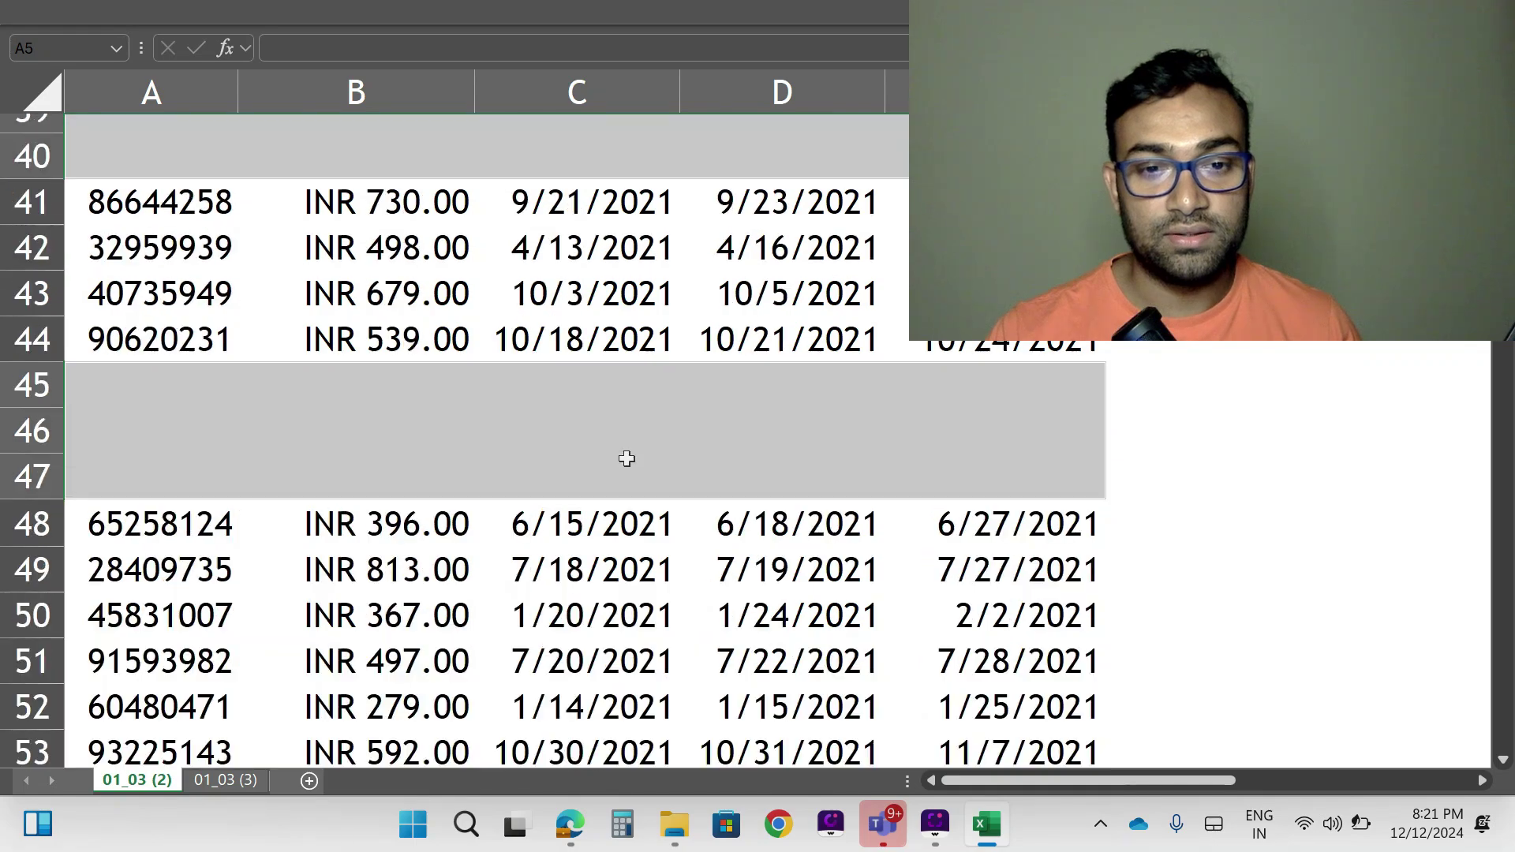
pyautogui.scroll(-4, 627, 458)
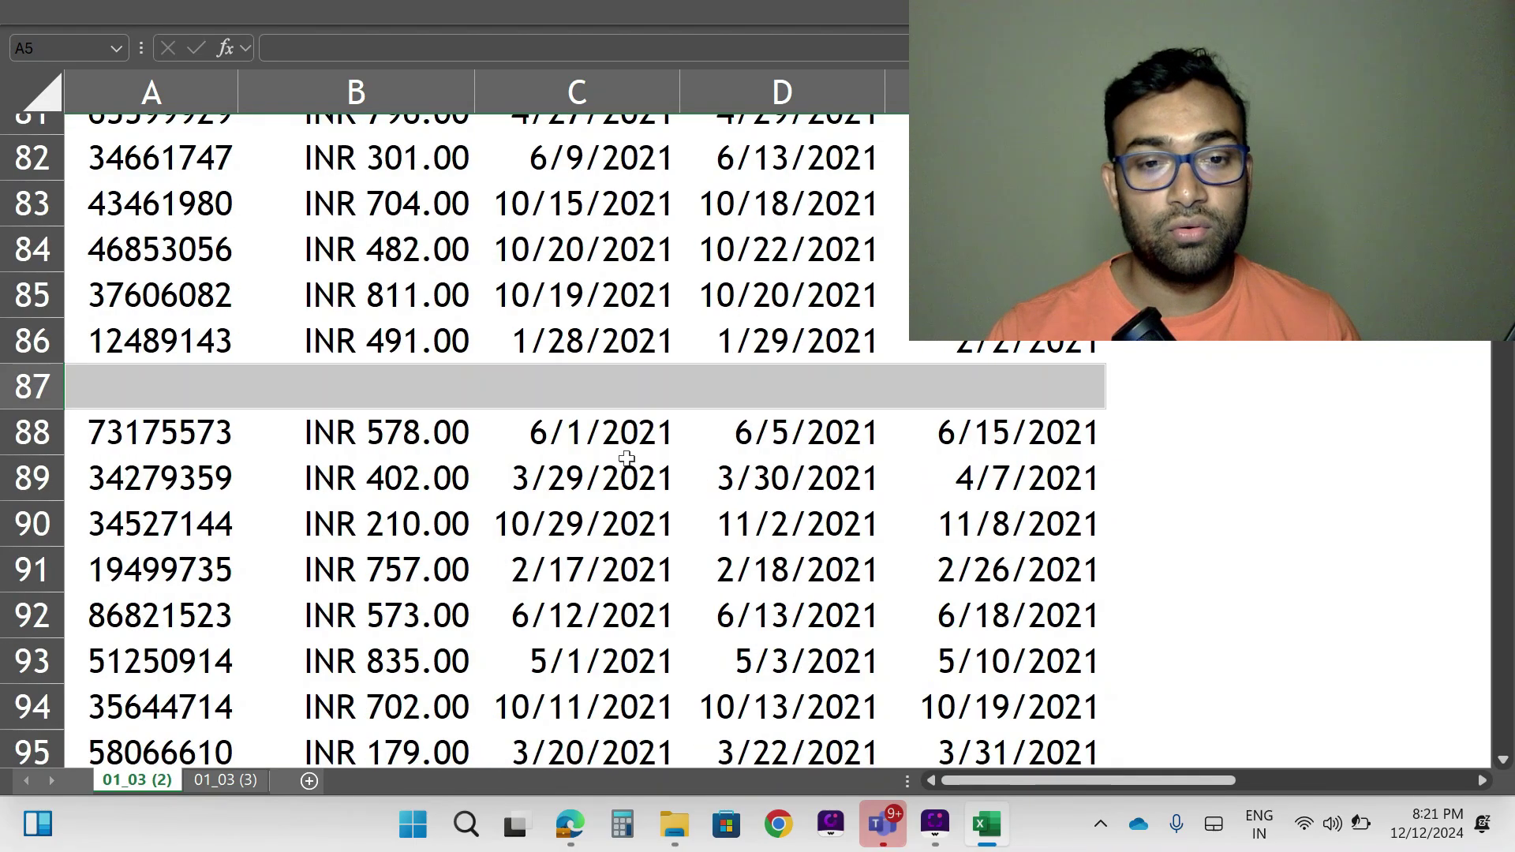
pyautogui.scroll(-4, 627, 458)
pyautogui.scroll(20, 626, 458)
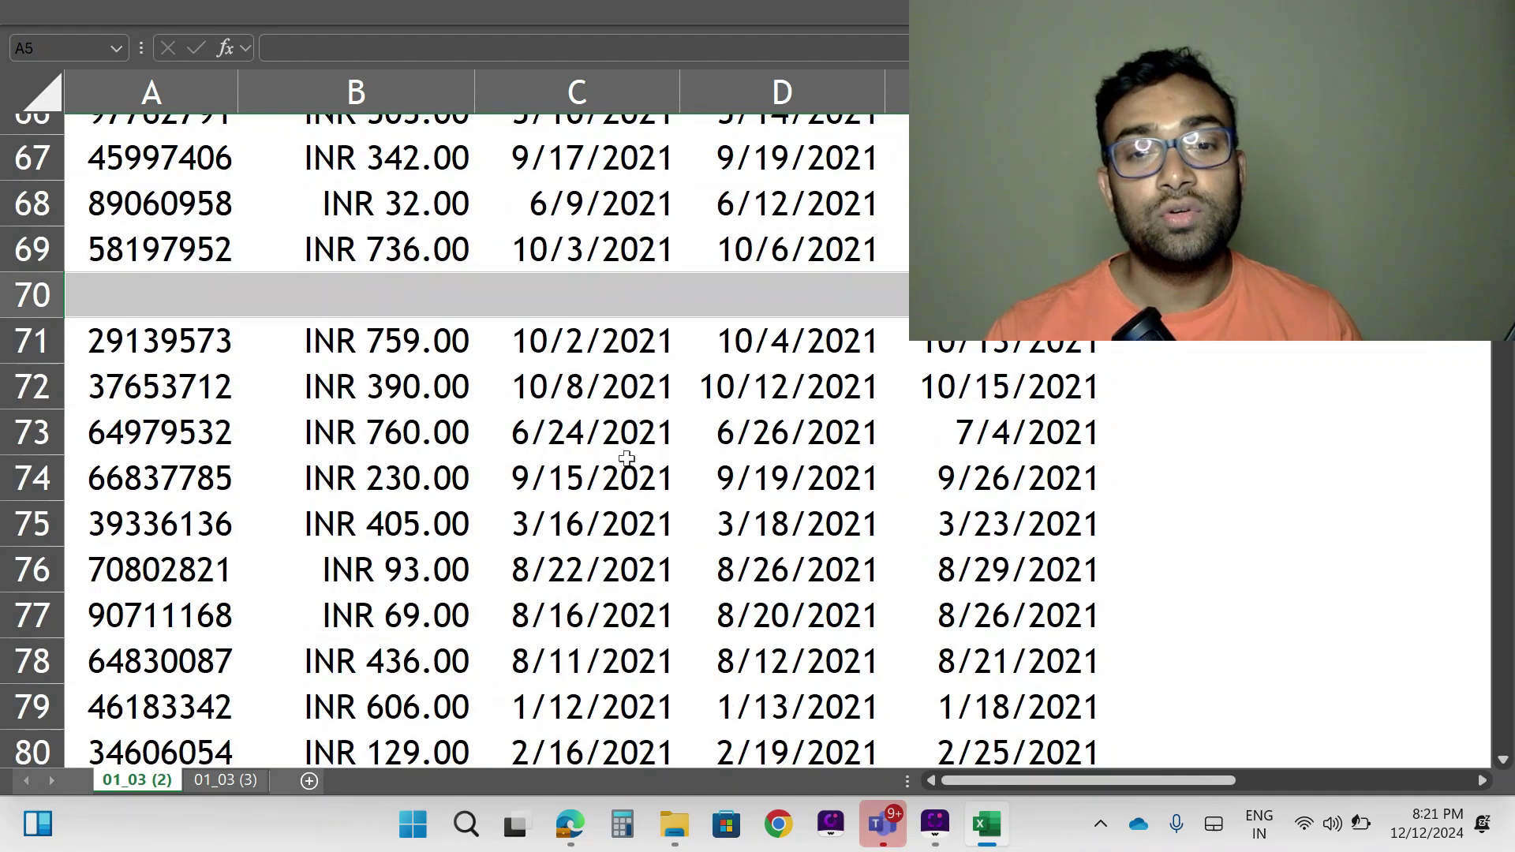
pyautogui.scroll(11, 626, 458)
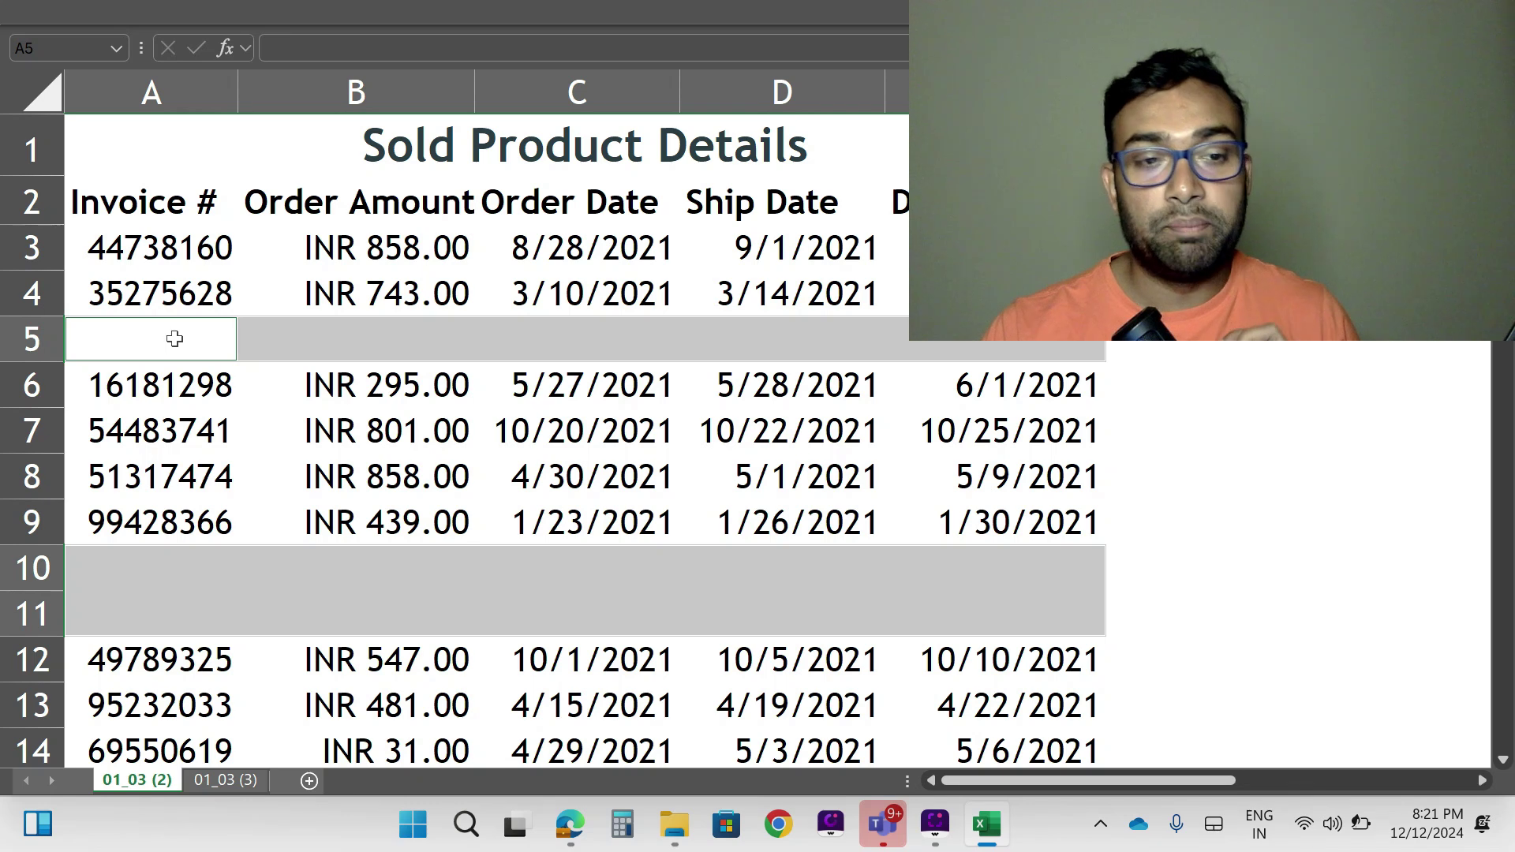
pyautogui.rightClick(174, 338)
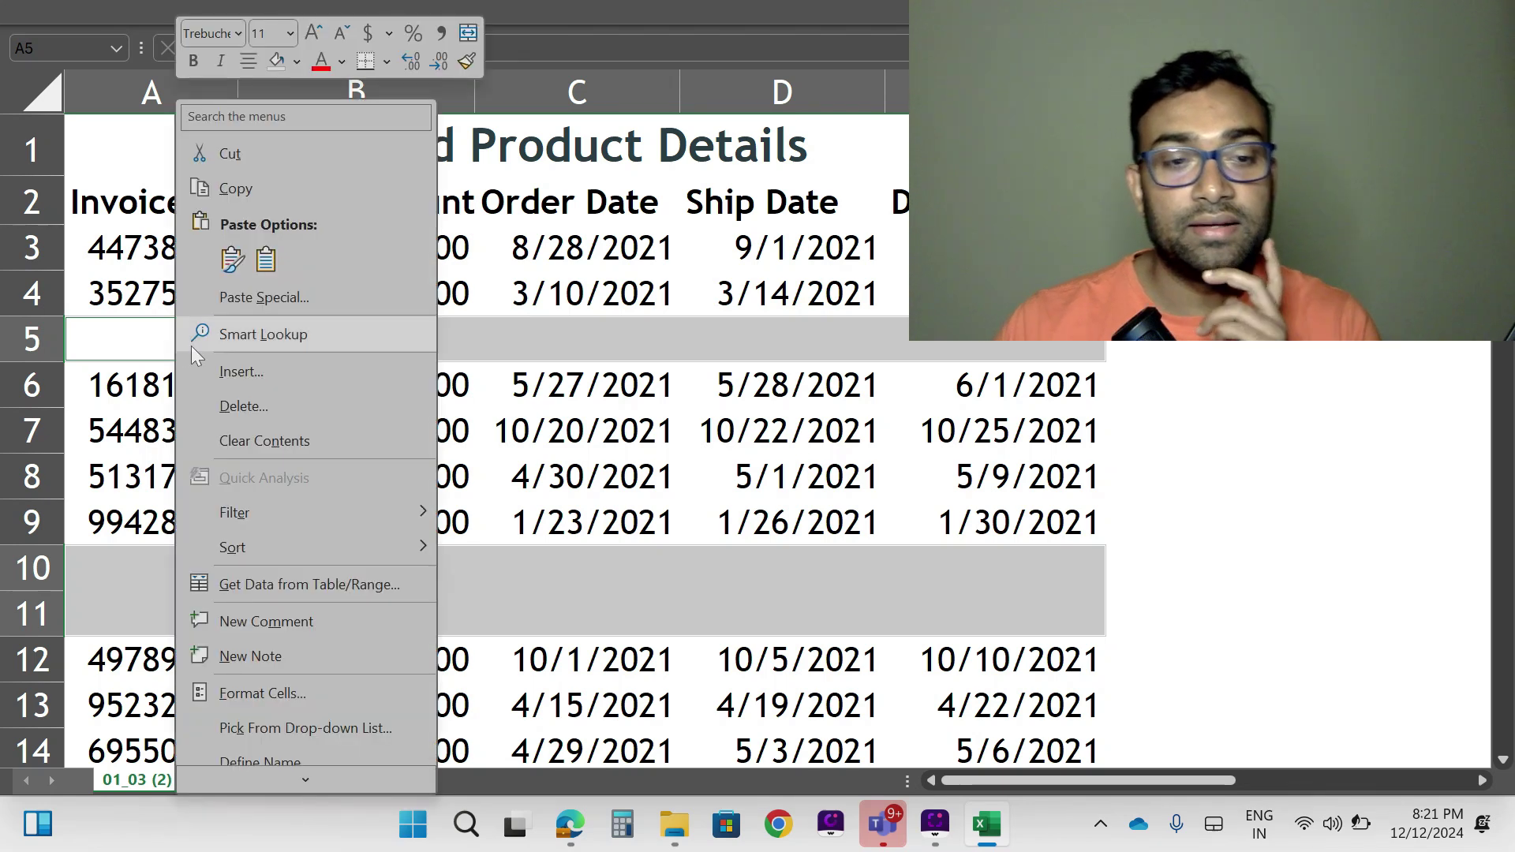
pyautogui.click(249, 409)
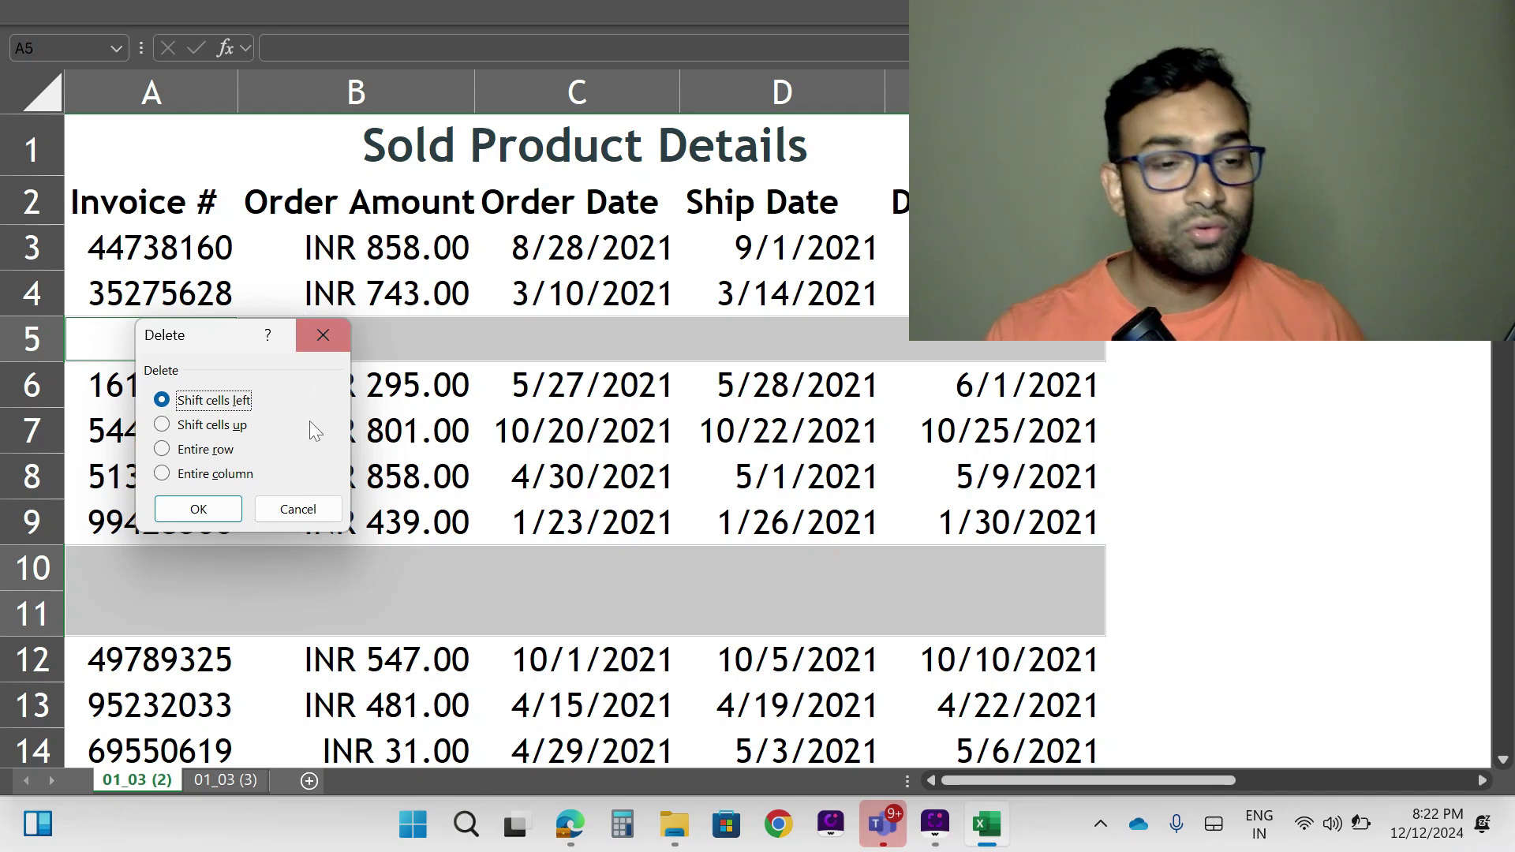
pyautogui.click(206, 451)
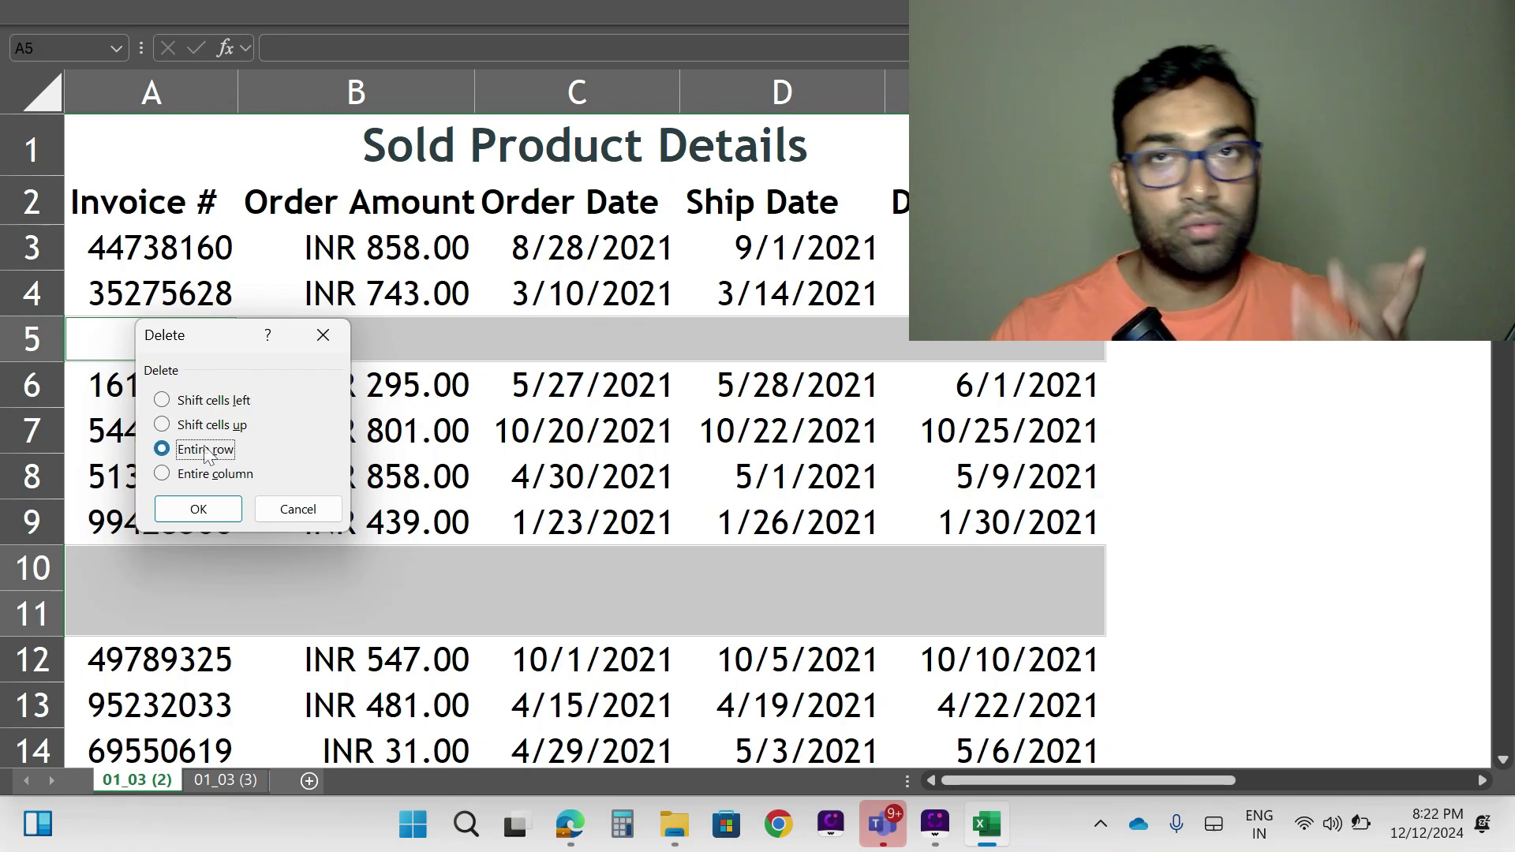
pyautogui.click(198, 509)
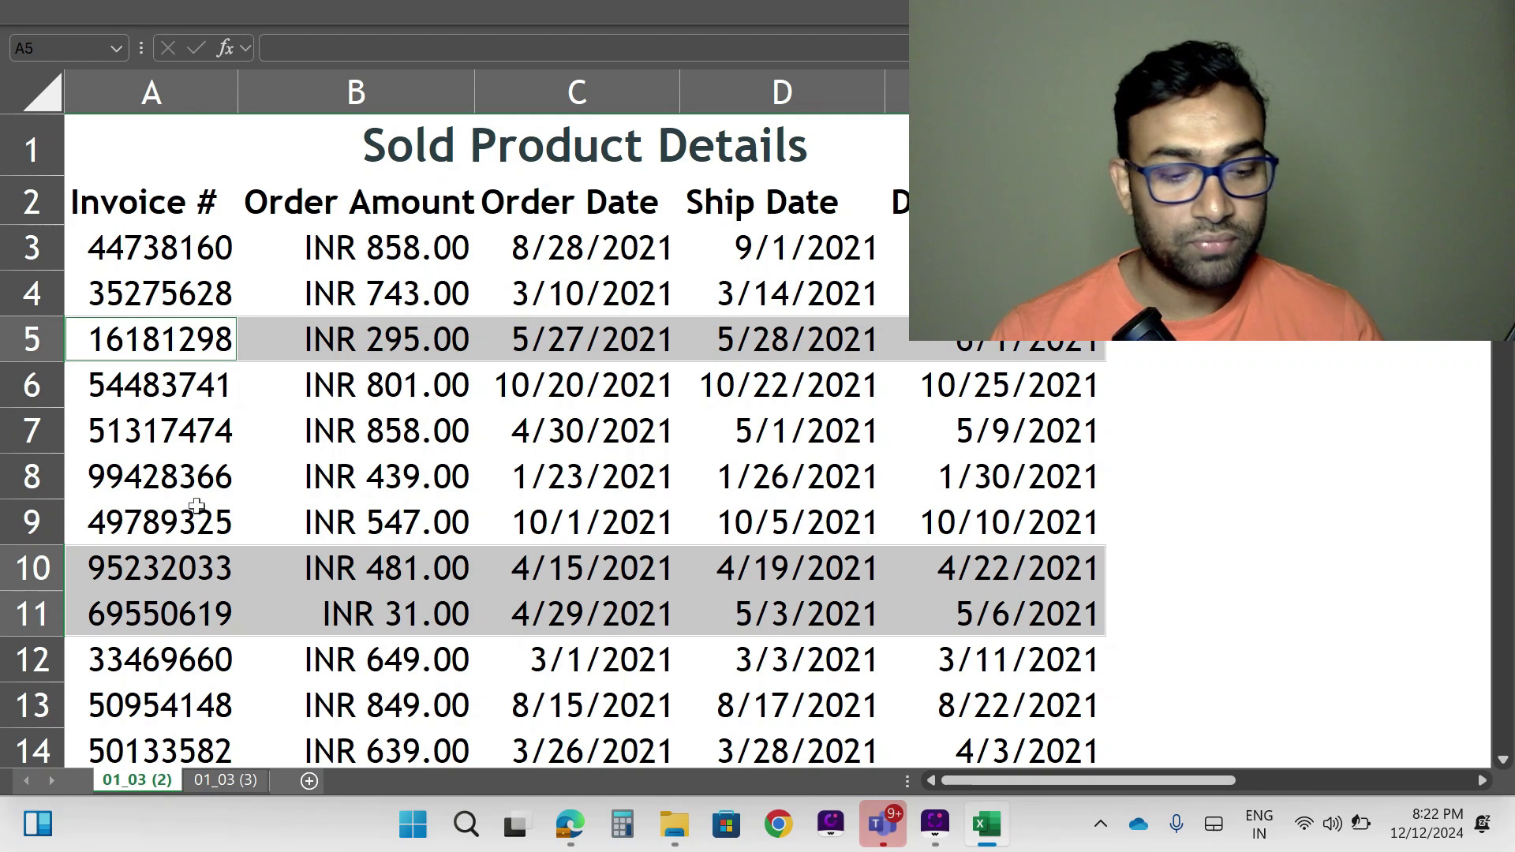
# Undo the blank row deletion, and open and cancel the Delete dialog
pyautogui.hotkey('ctrl', 'shift', '+')
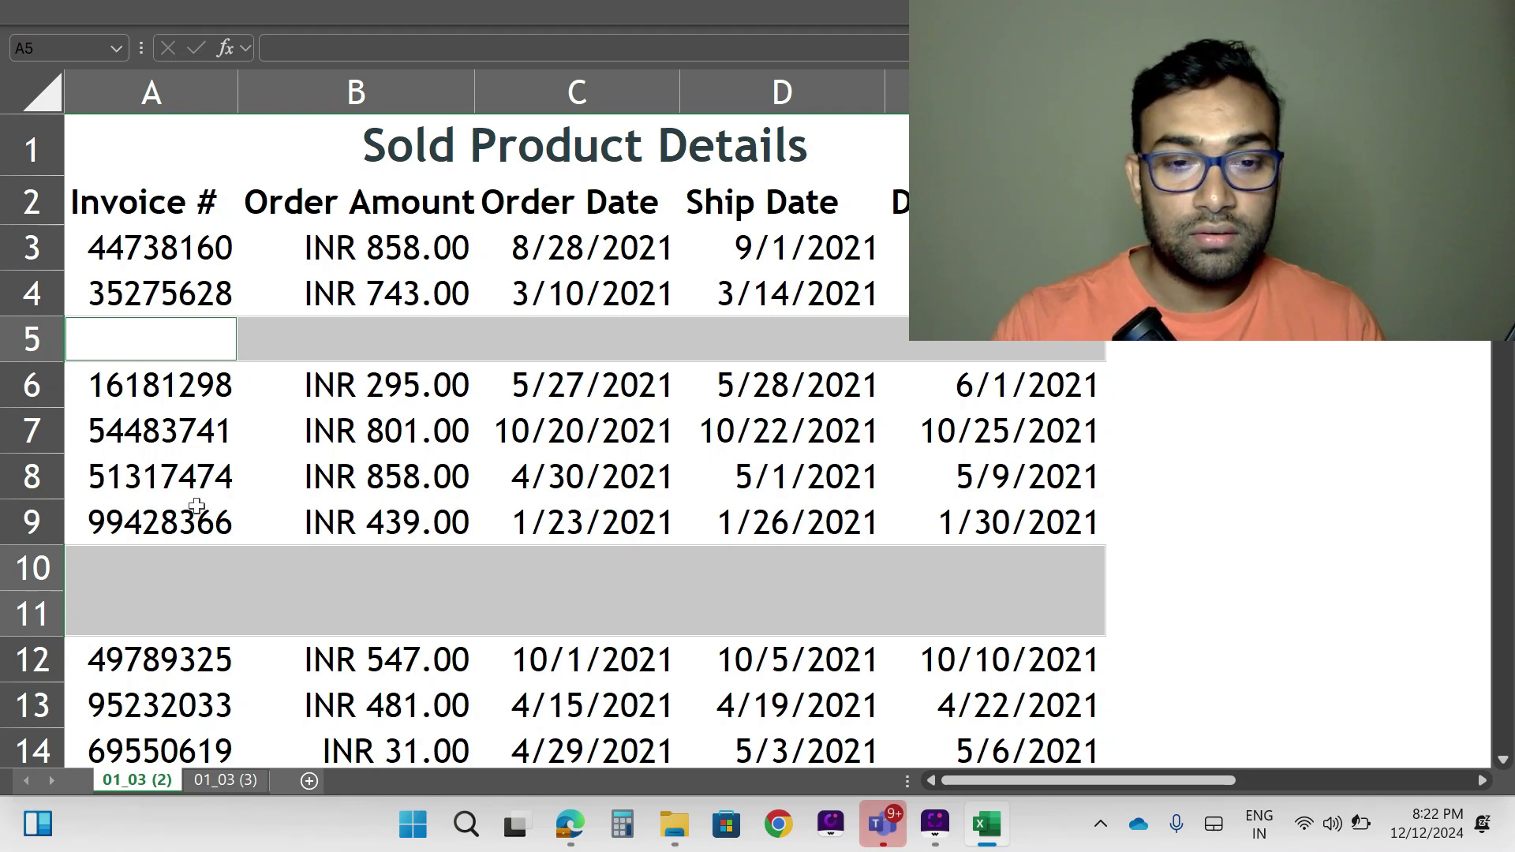
pyautogui.hotkey('ctrl', '-')
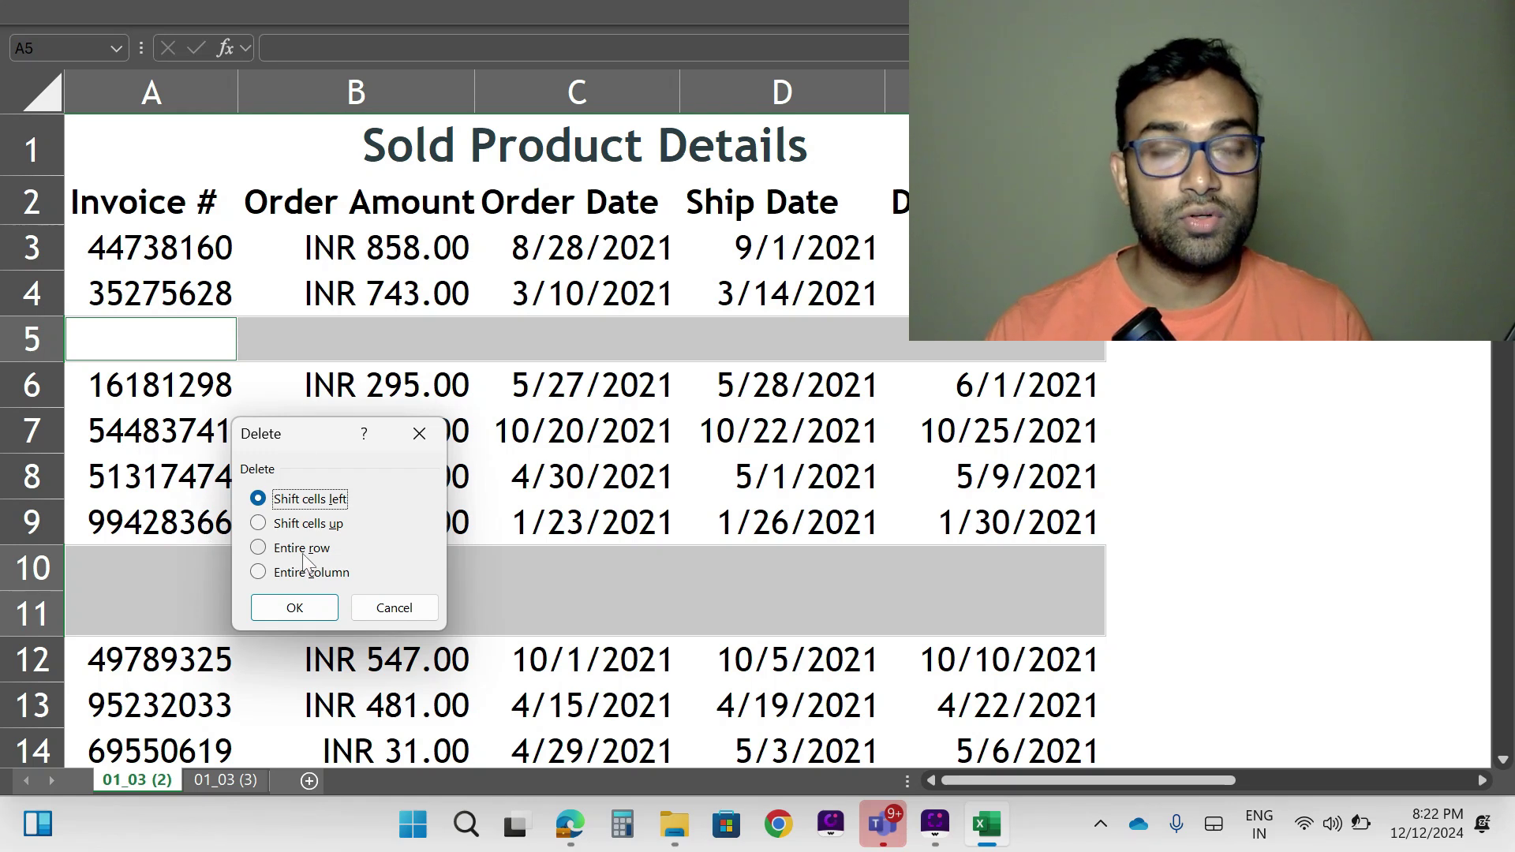
pyautogui.click(394, 607)
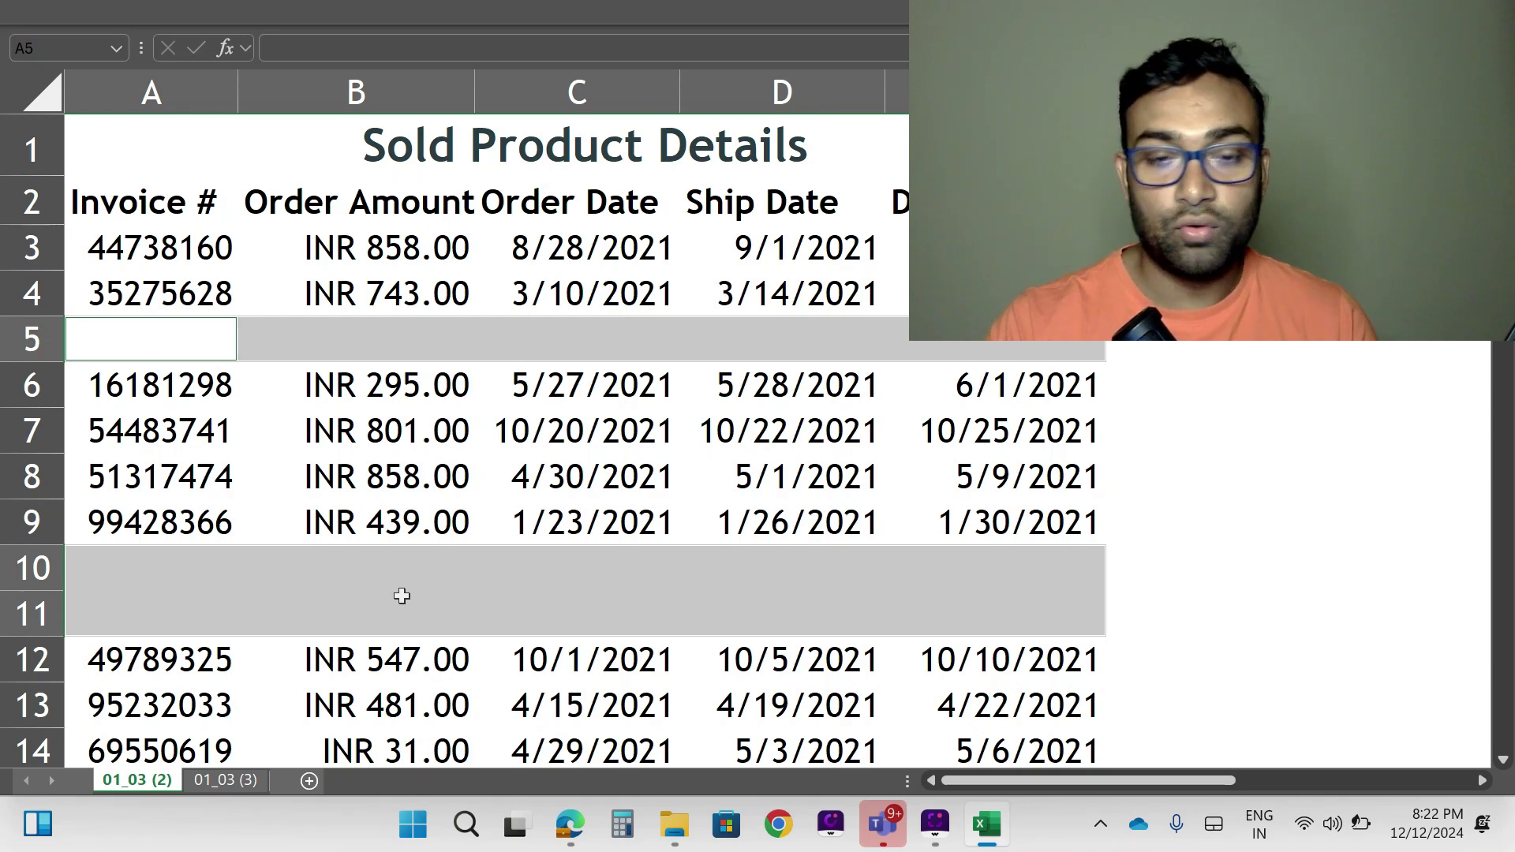
# Delete the selected blank cells with the Entire row option and check the records for remaining gaps
pyautogui.hotkey('ctrl', '-')
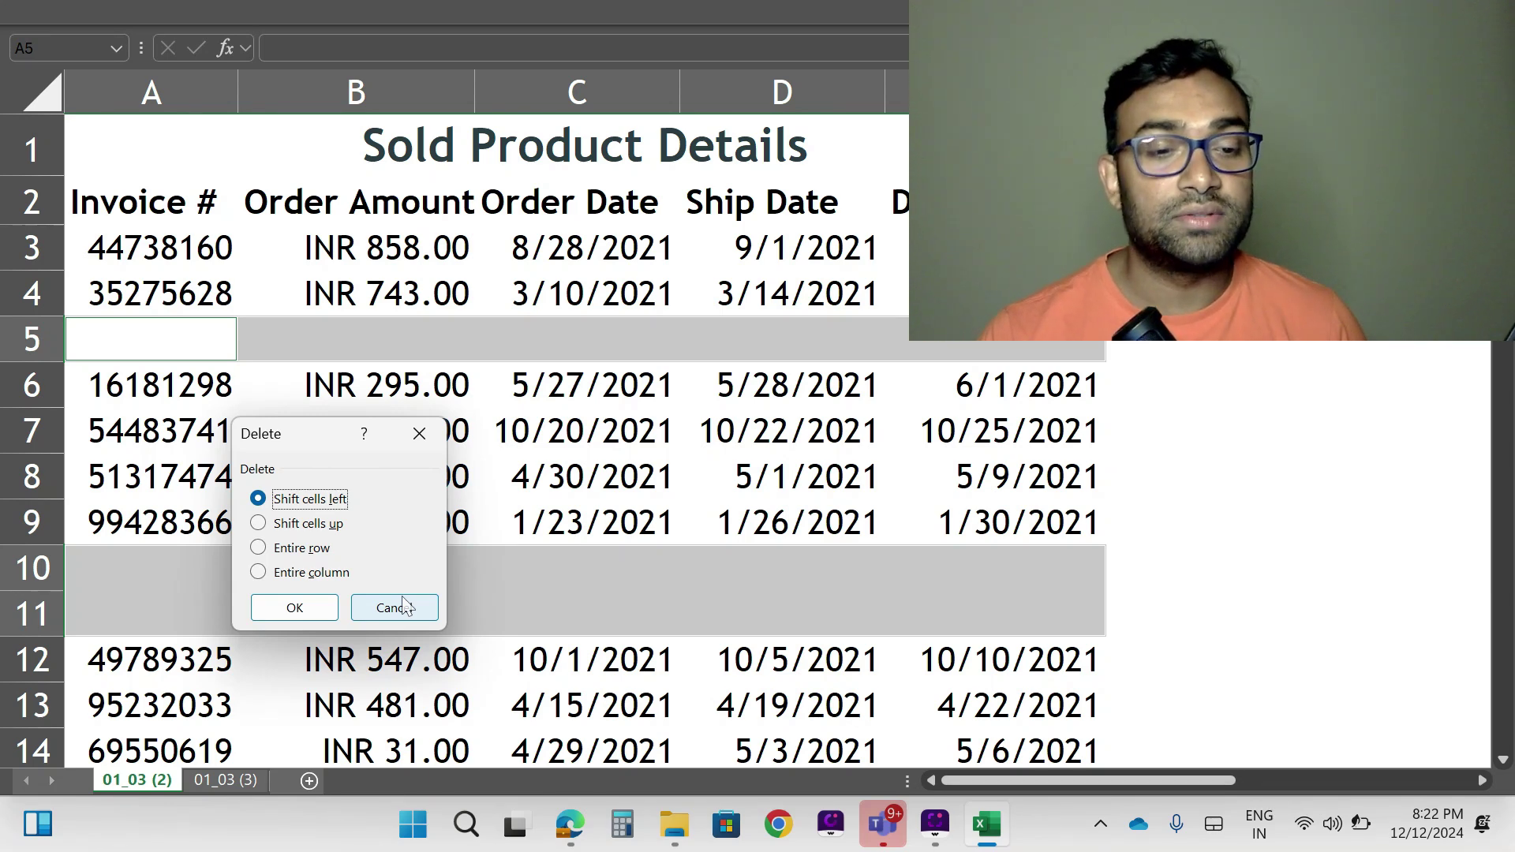
pyautogui.hotkey('alt', 'r')
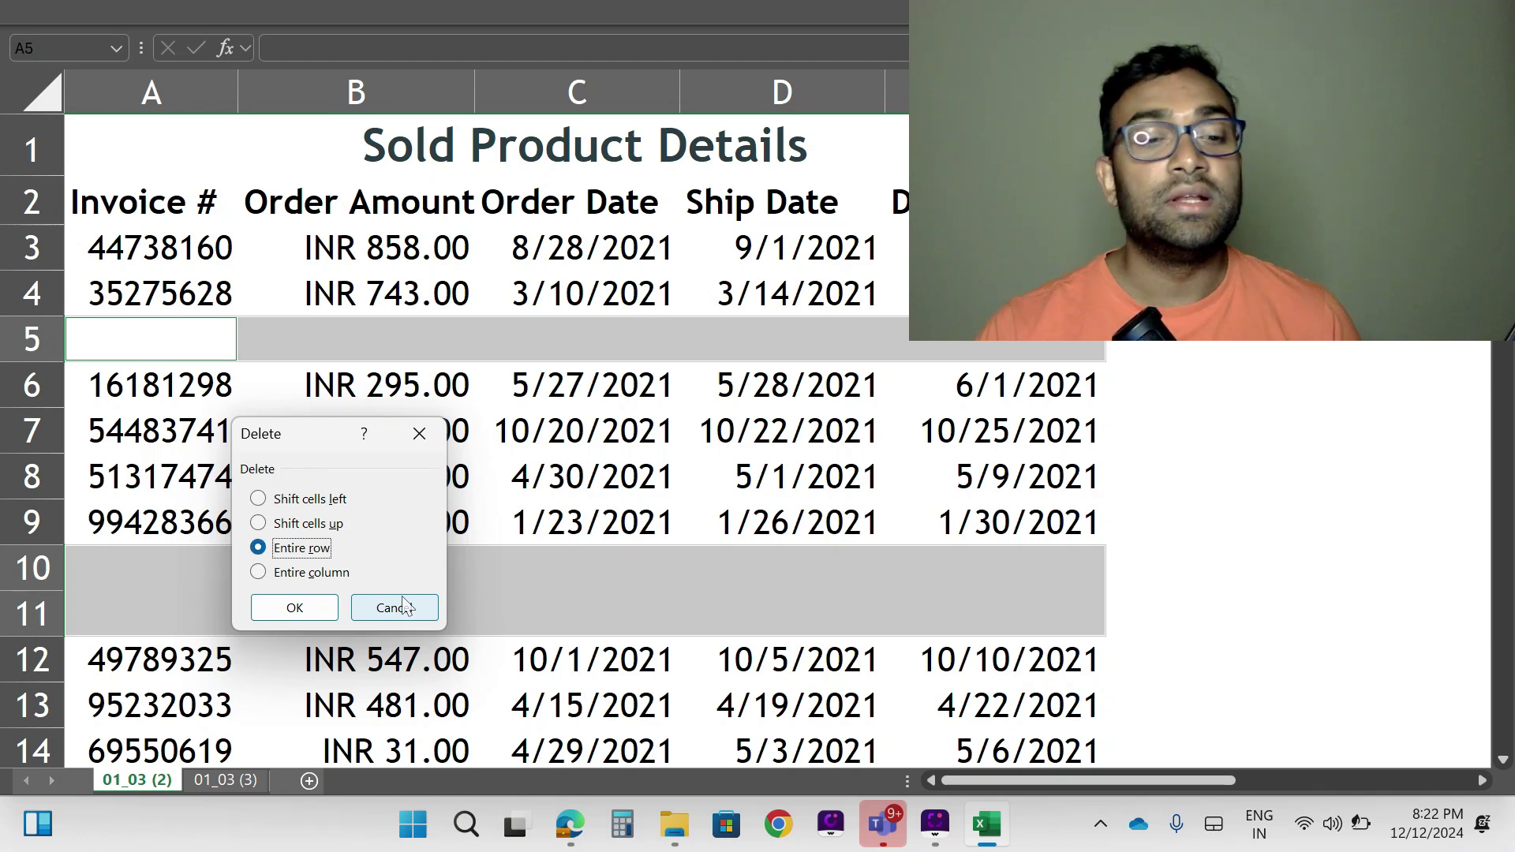
pyautogui.click(294, 608)
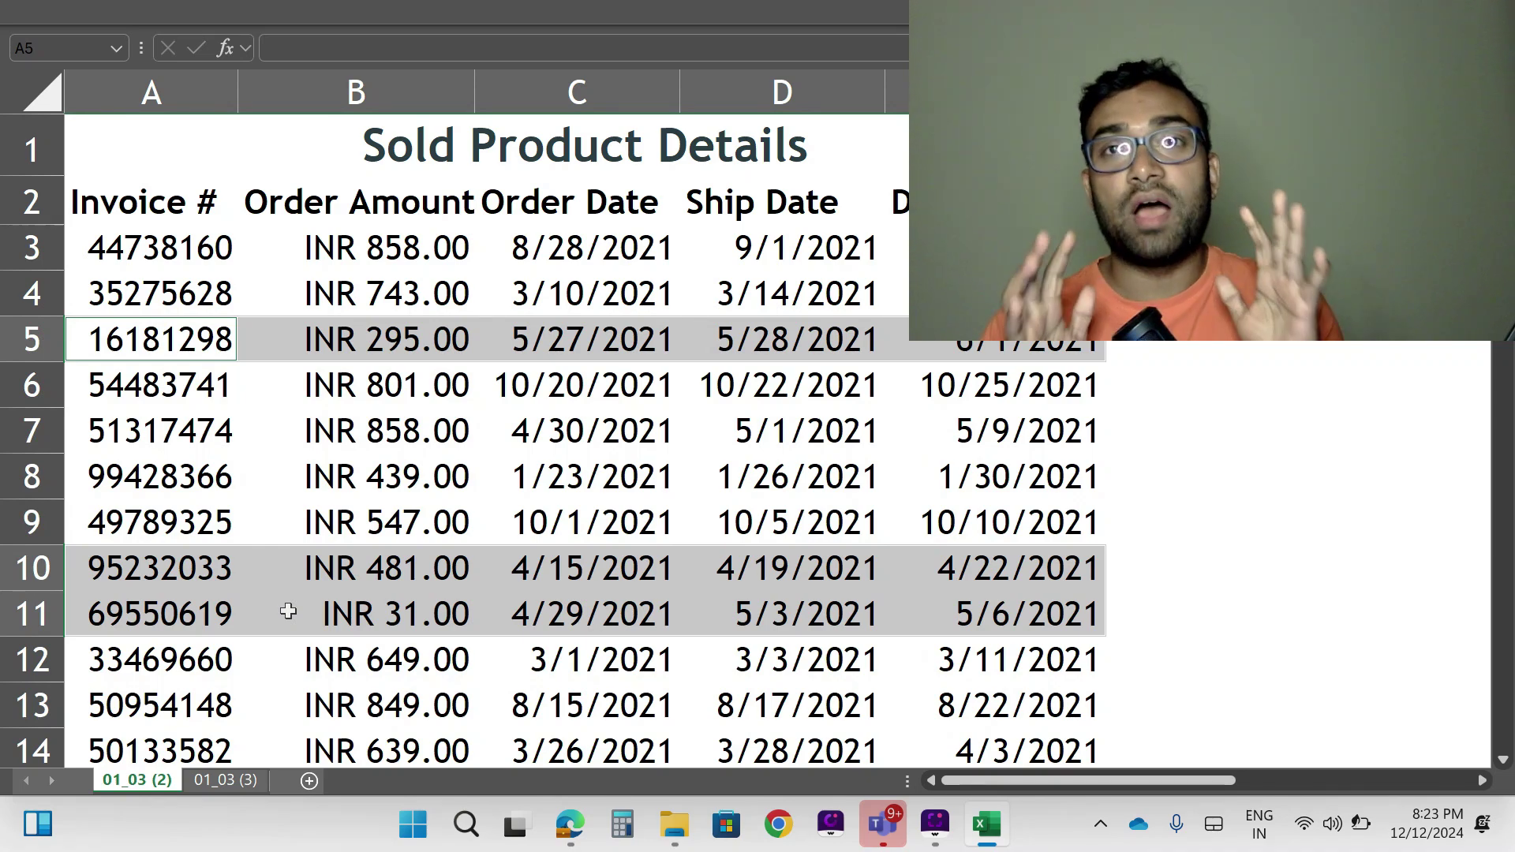
pyautogui.scroll(-5, 365, 517)
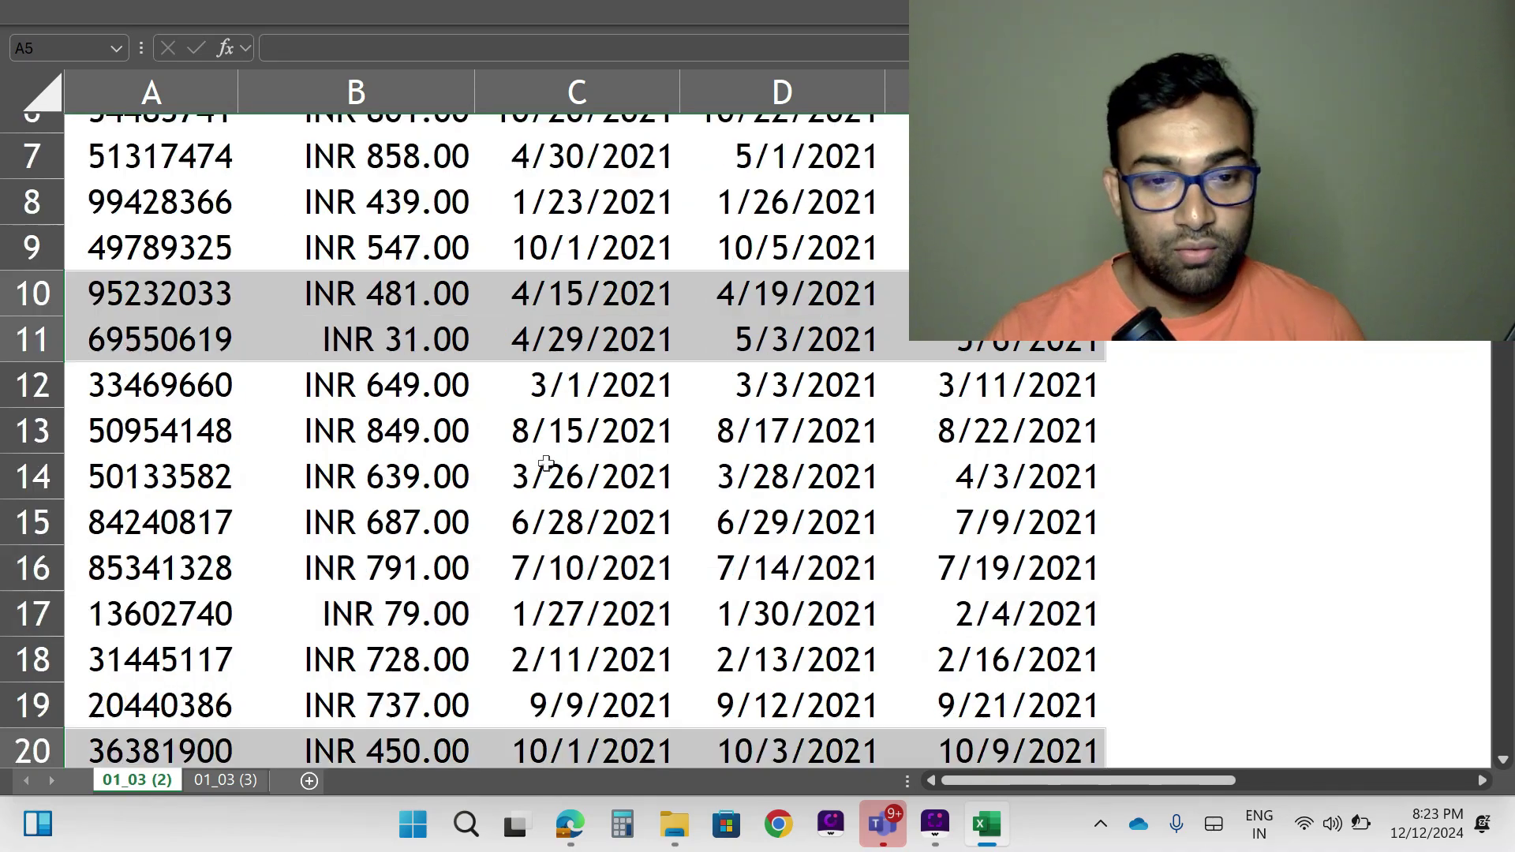
pyautogui.click(738, 444)
pyautogui.scroll(4, 529, 559)
pyautogui.scroll(1, 528, 559)
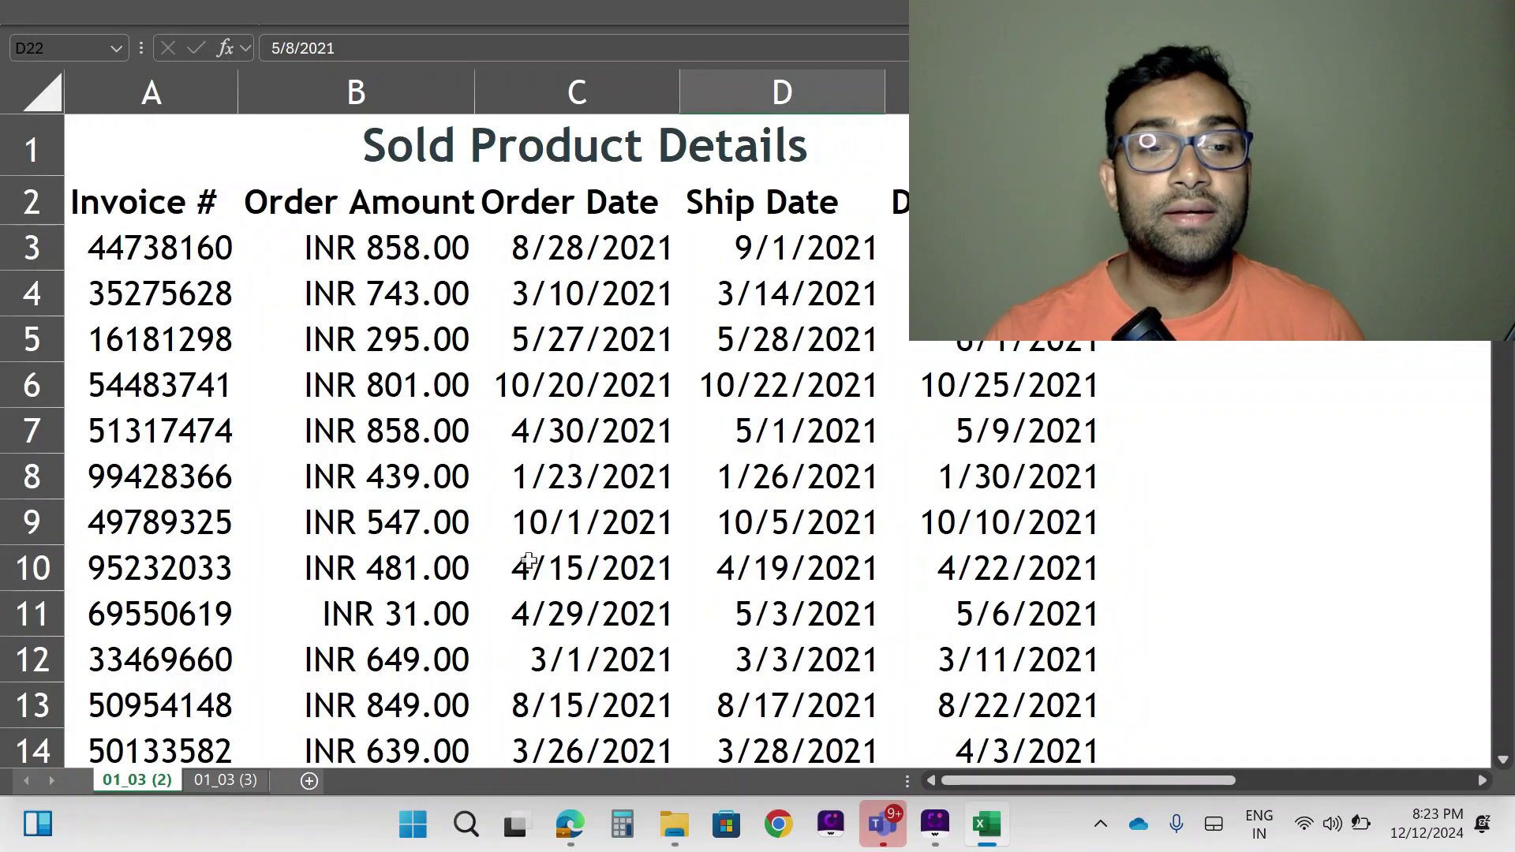
# Select the cleaned table from headers A2:E2 down to row 145 to check that the records are continuous
pyautogui.click(112, 204)
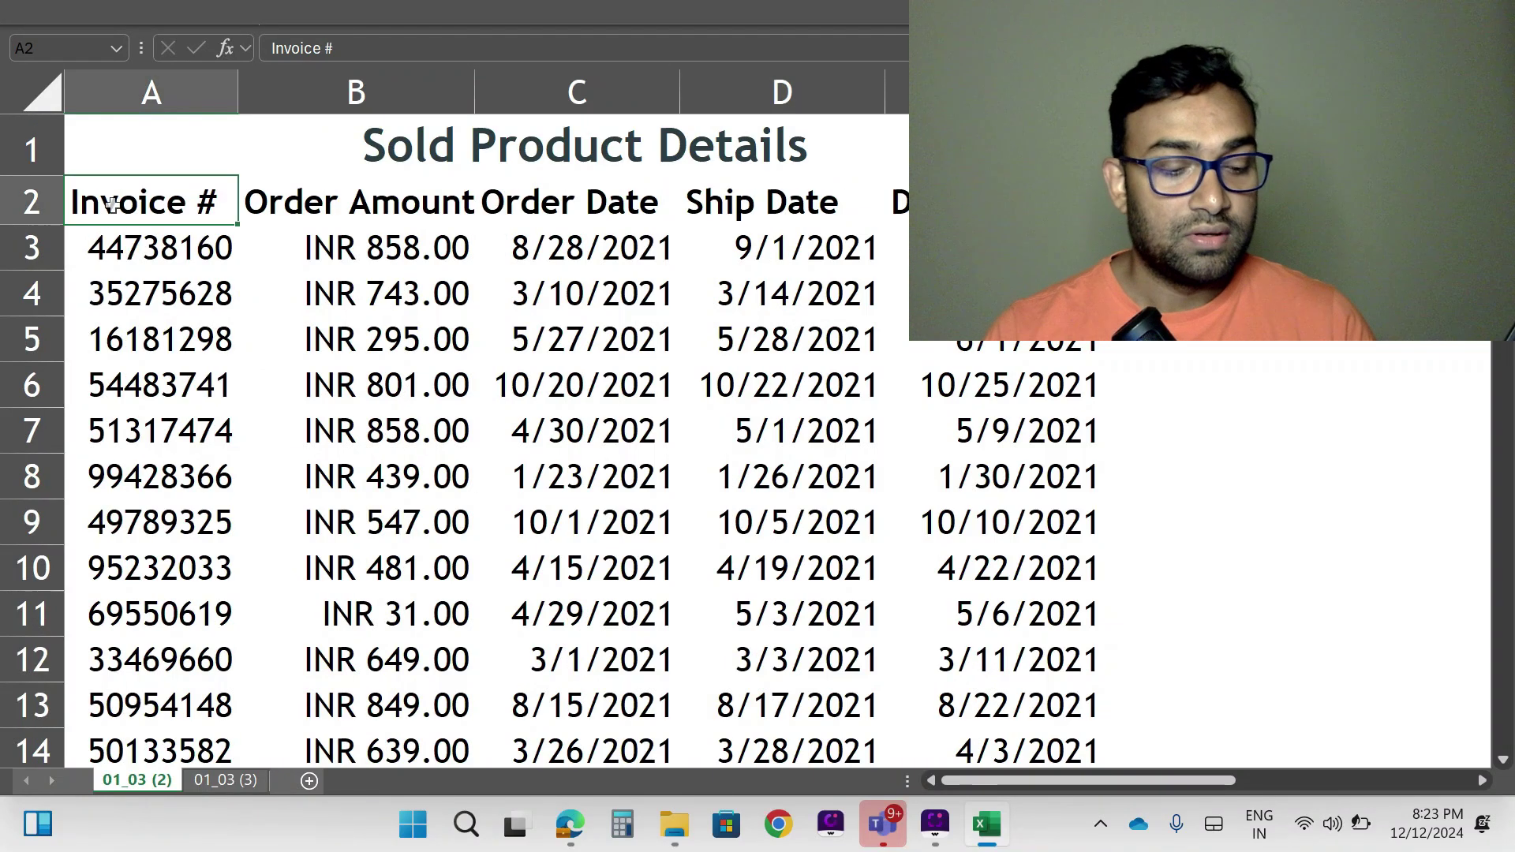
pyautogui.hotkey('ctrl', 'shift', 'Right')
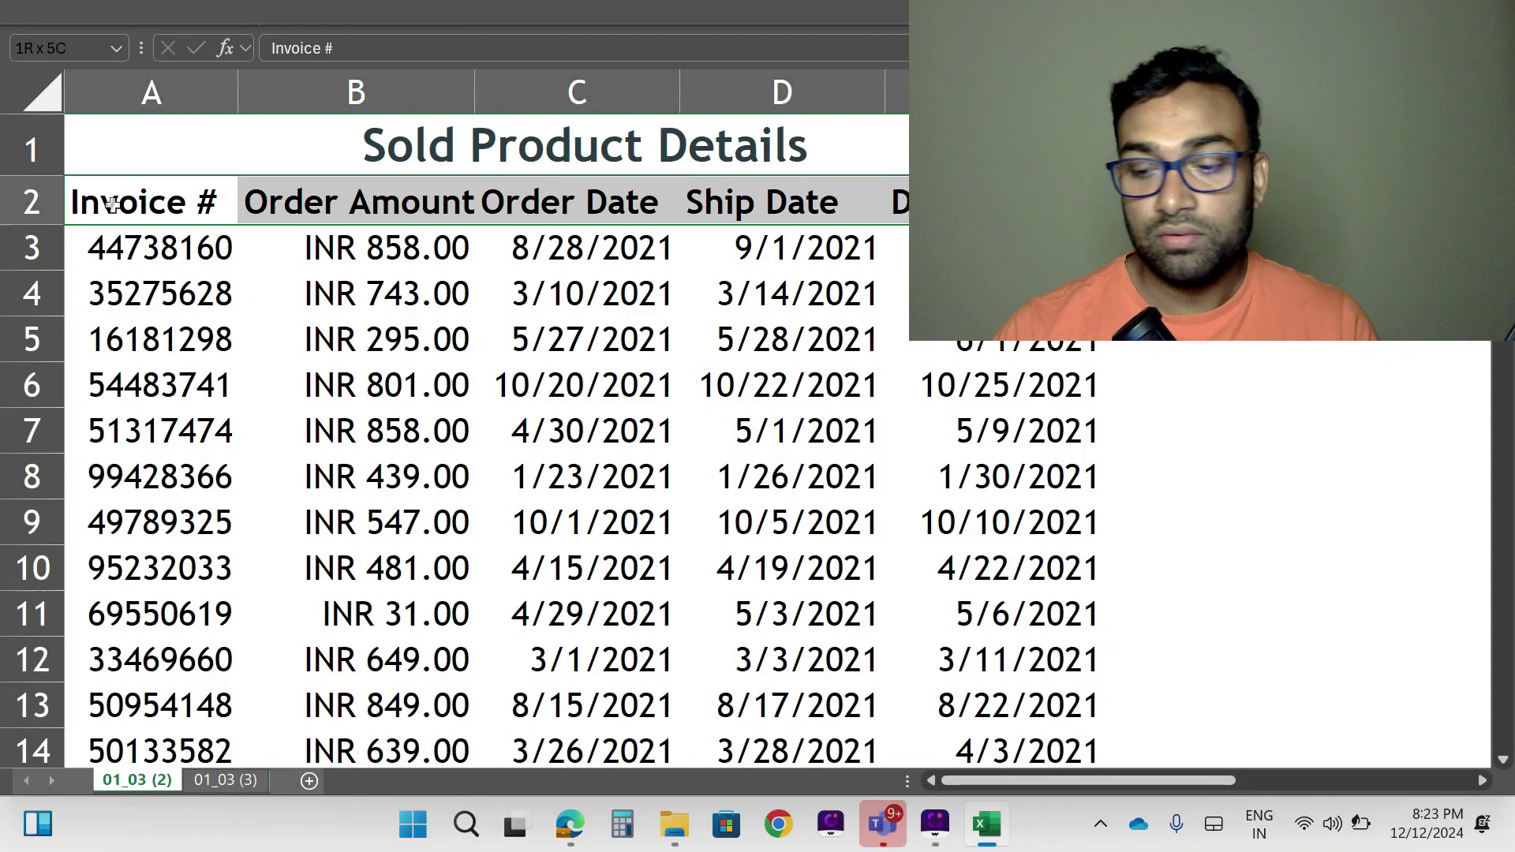
pyautogui.hotkey('ctrl', 'shift', 'Down')
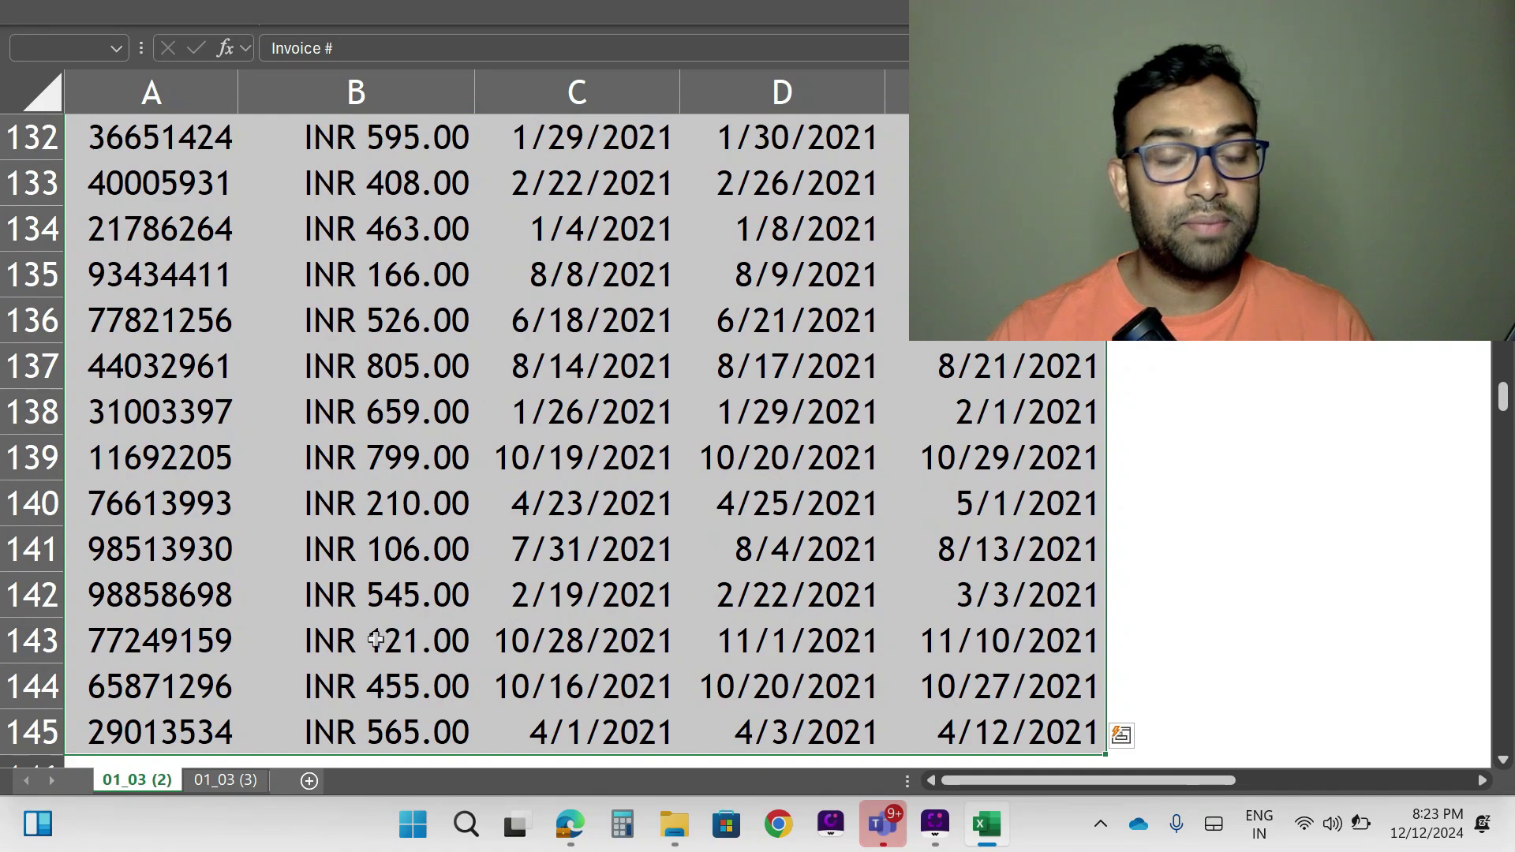
pyautogui.scroll(-3, 662, 575)
pyautogui.scroll(20, 662, 575)
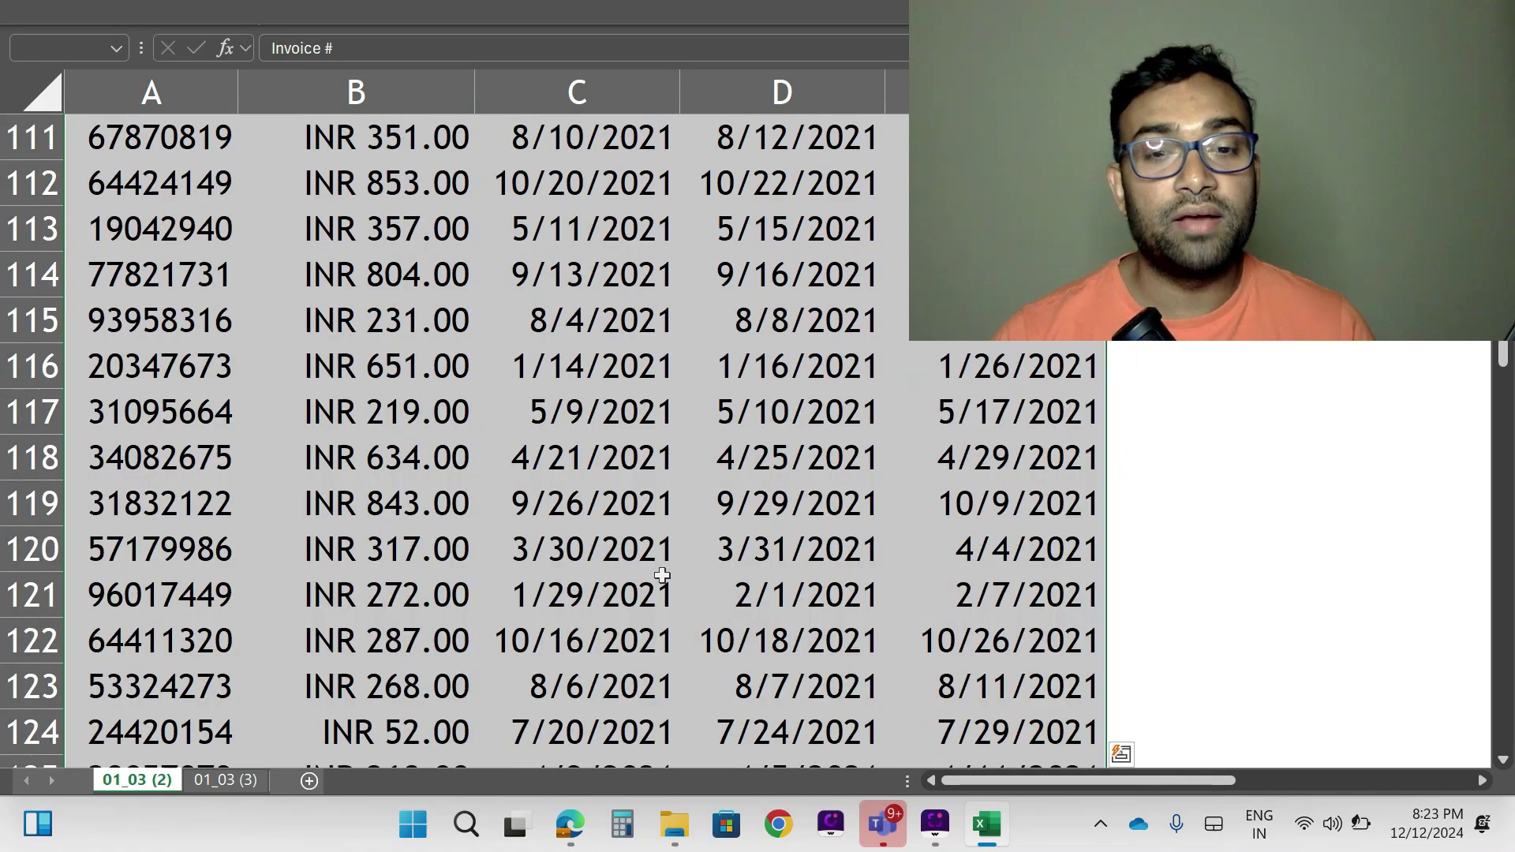
pyautogui.scroll(18, 662, 575)
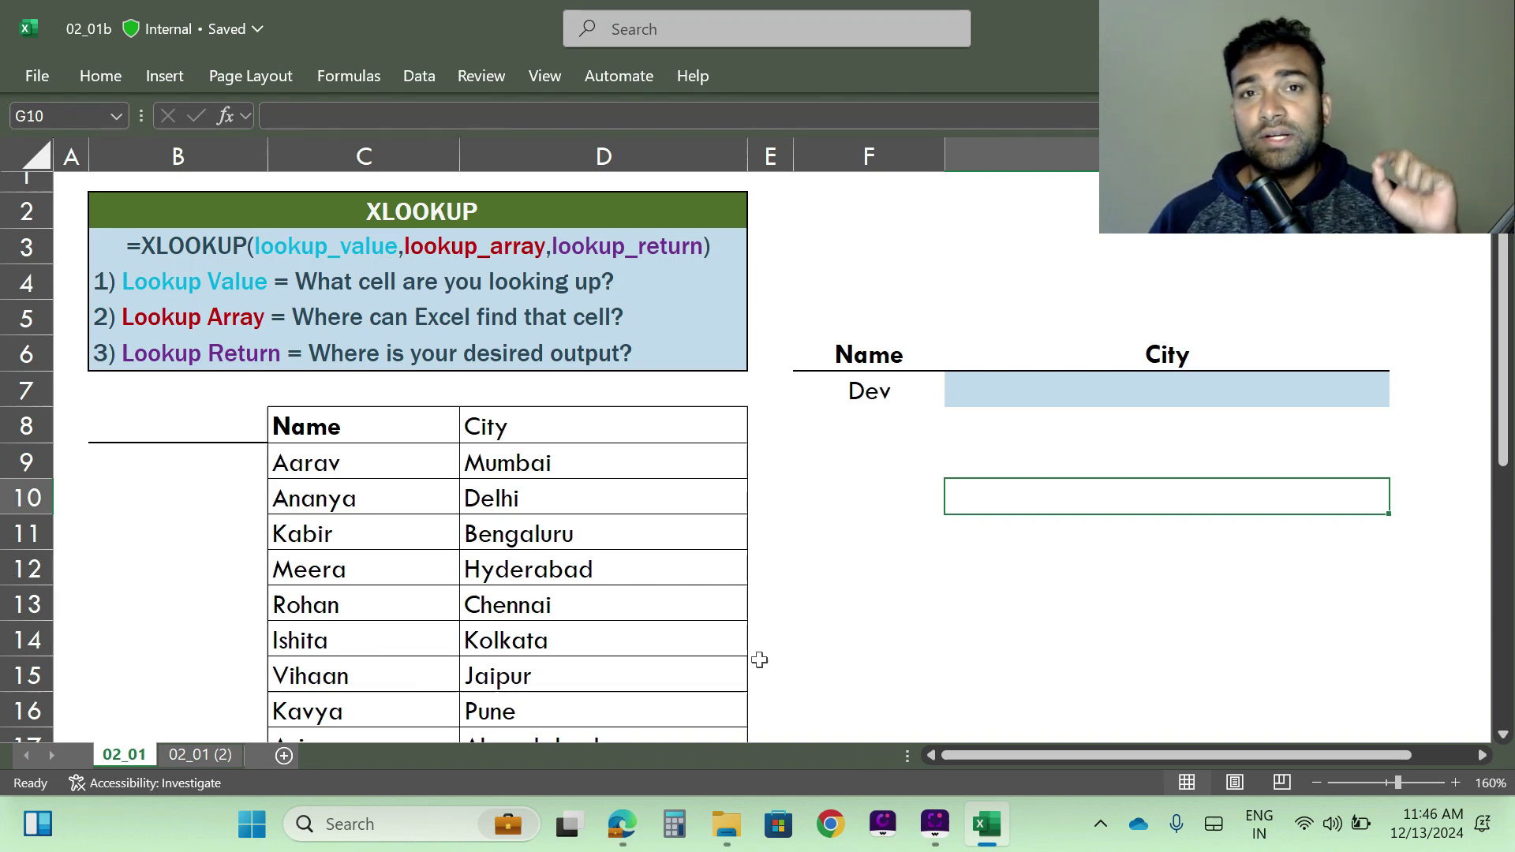
# Start an XLOOKUP formula in City cell G7 with the name in F7 as the lookup value
pyautogui.scroll(-3, 598, 604)
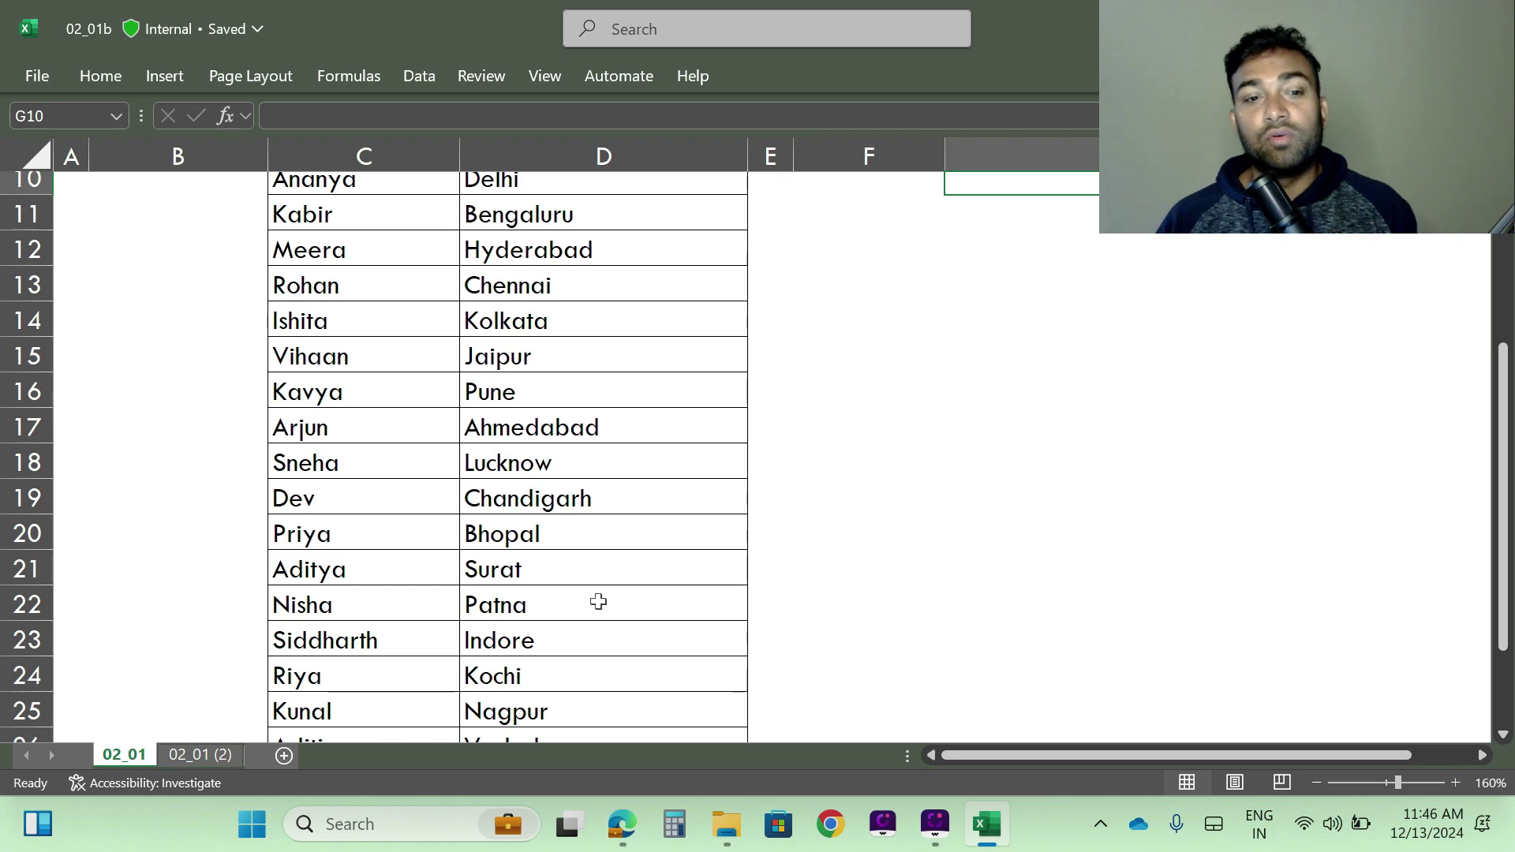
pyautogui.scroll(3, 953, 614)
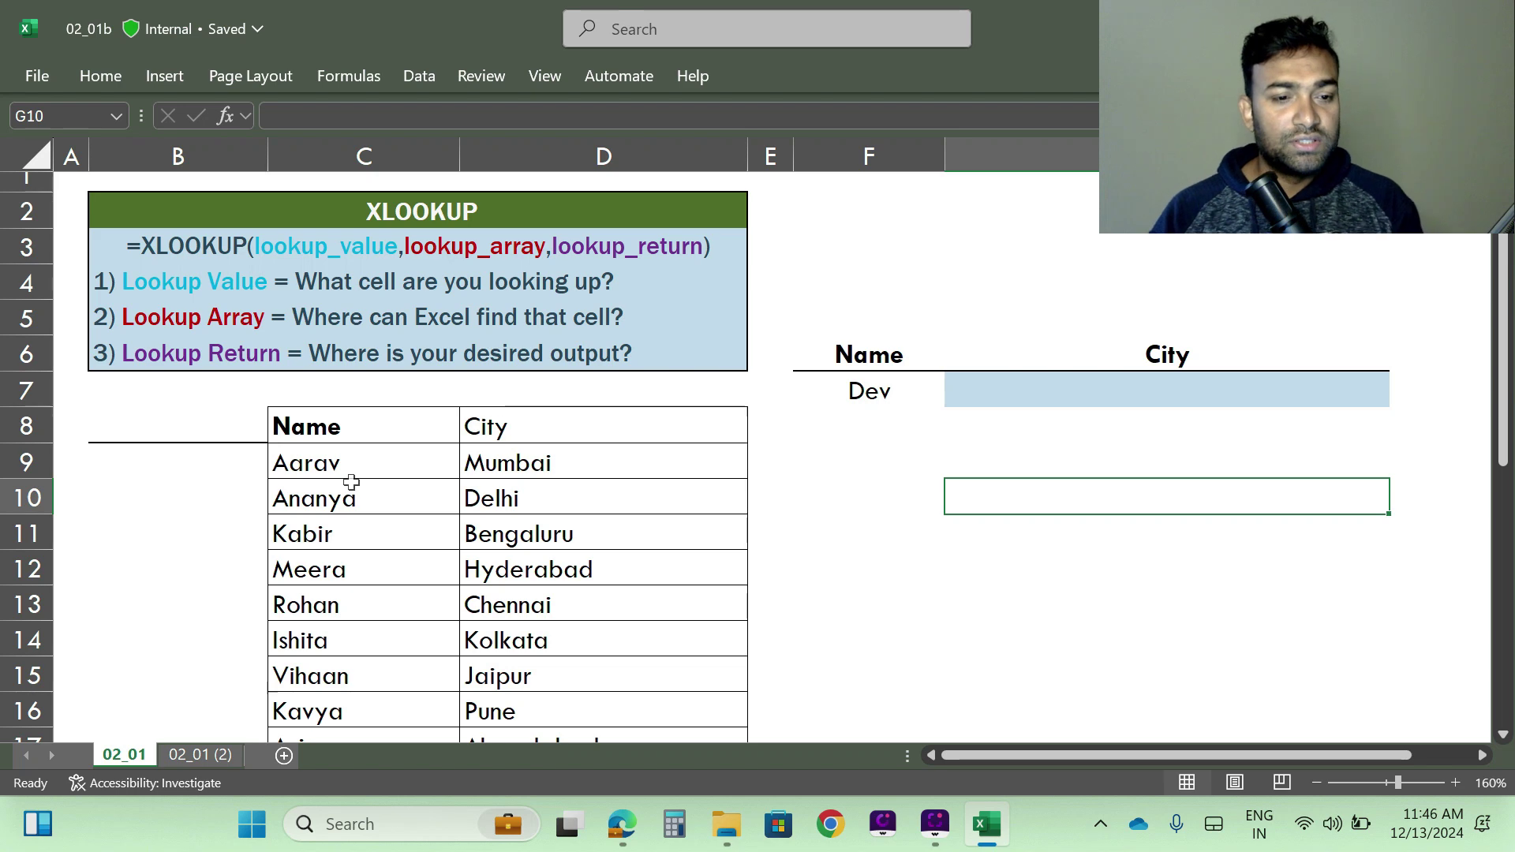
pyautogui.scroll(-3, 348, 485)
pyautogui.scroll(3, 371, 508)
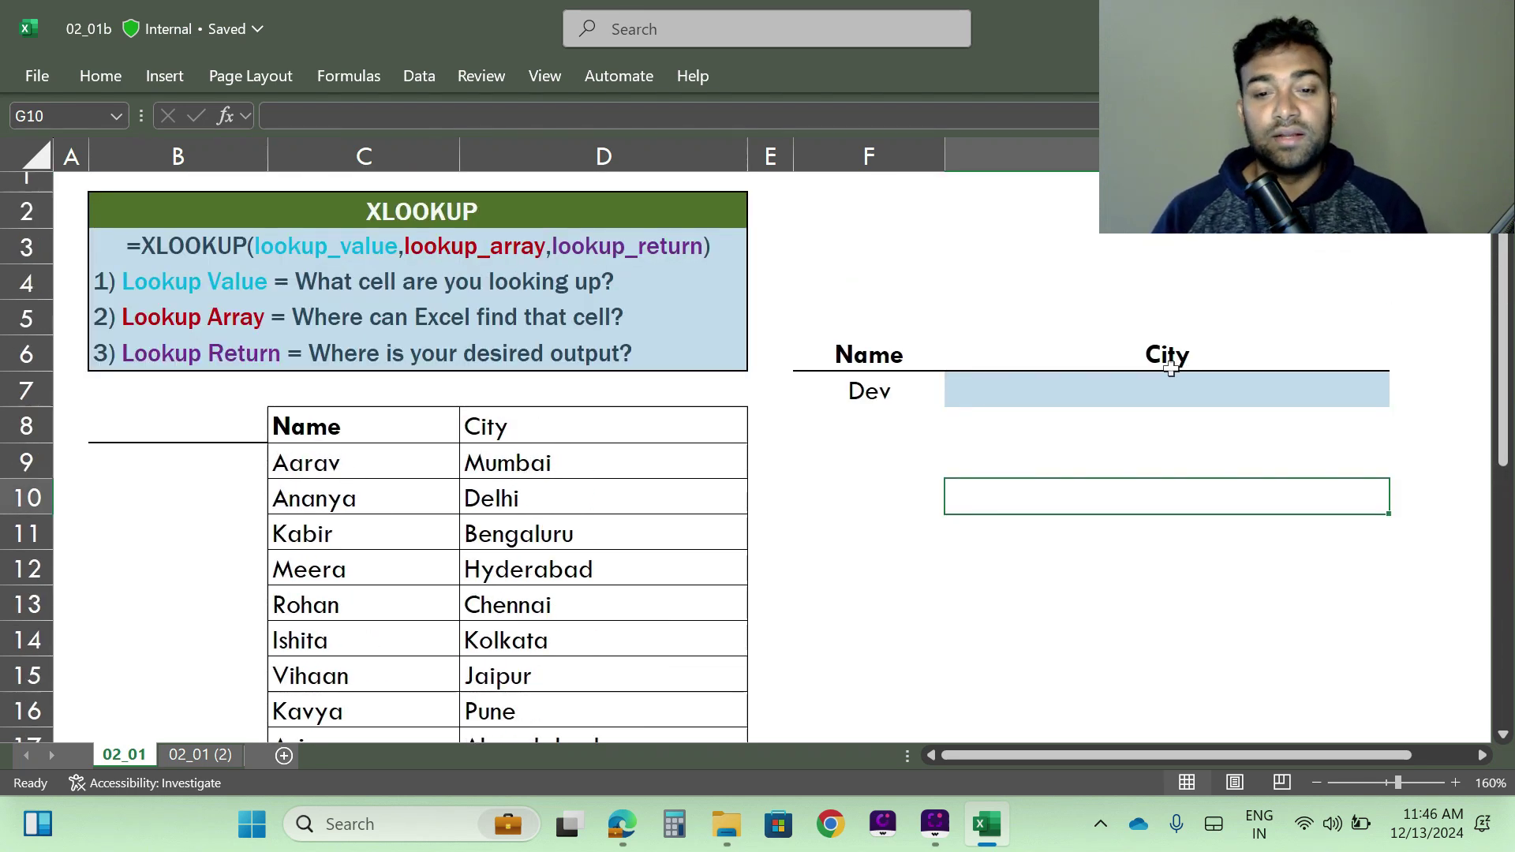
pyautogui.click(1110, 390)
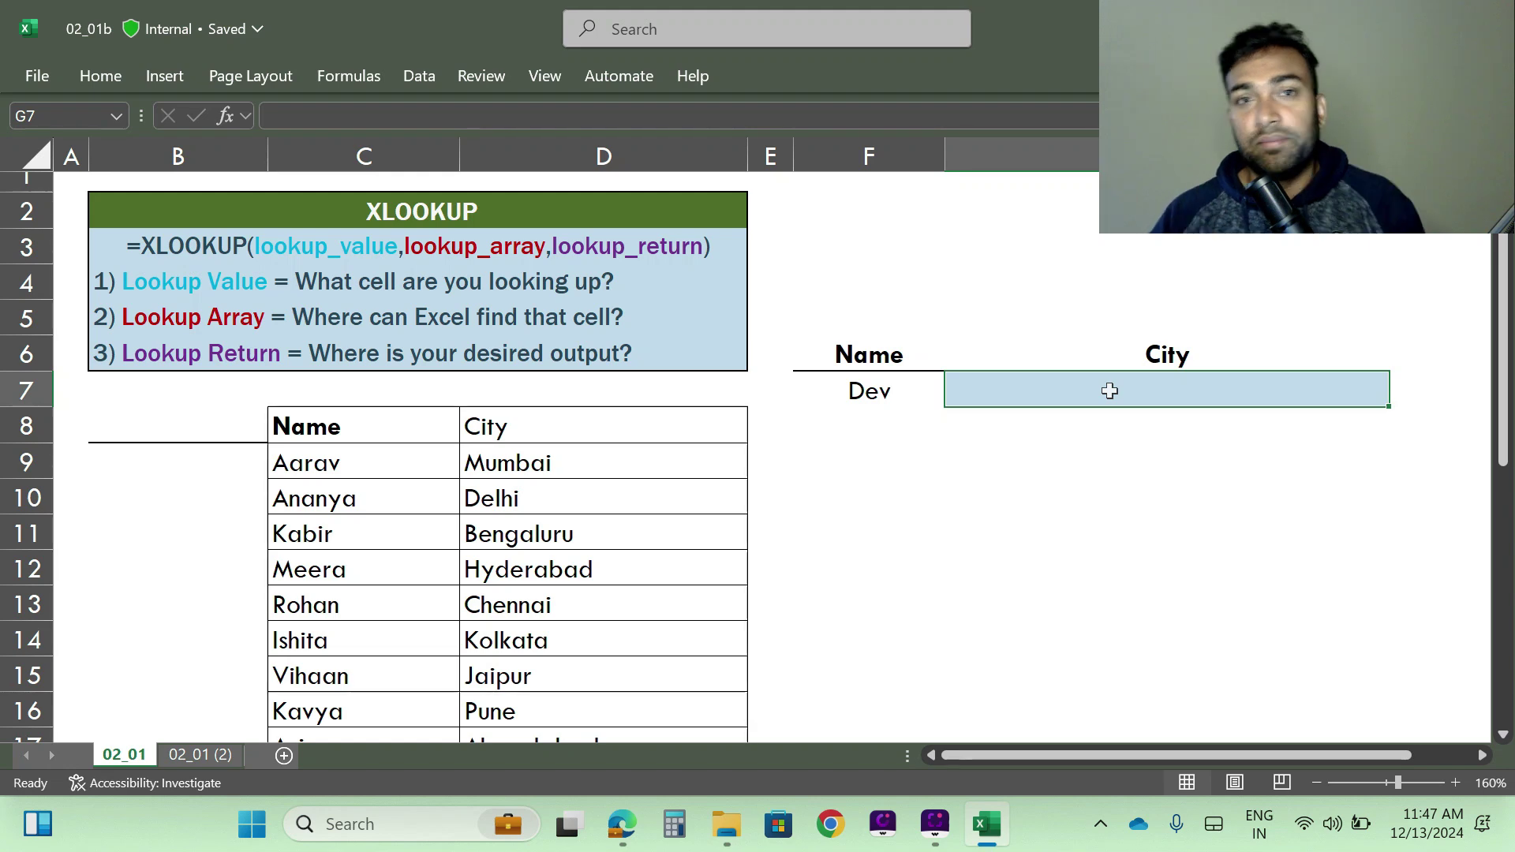
pyautogui.write('=')
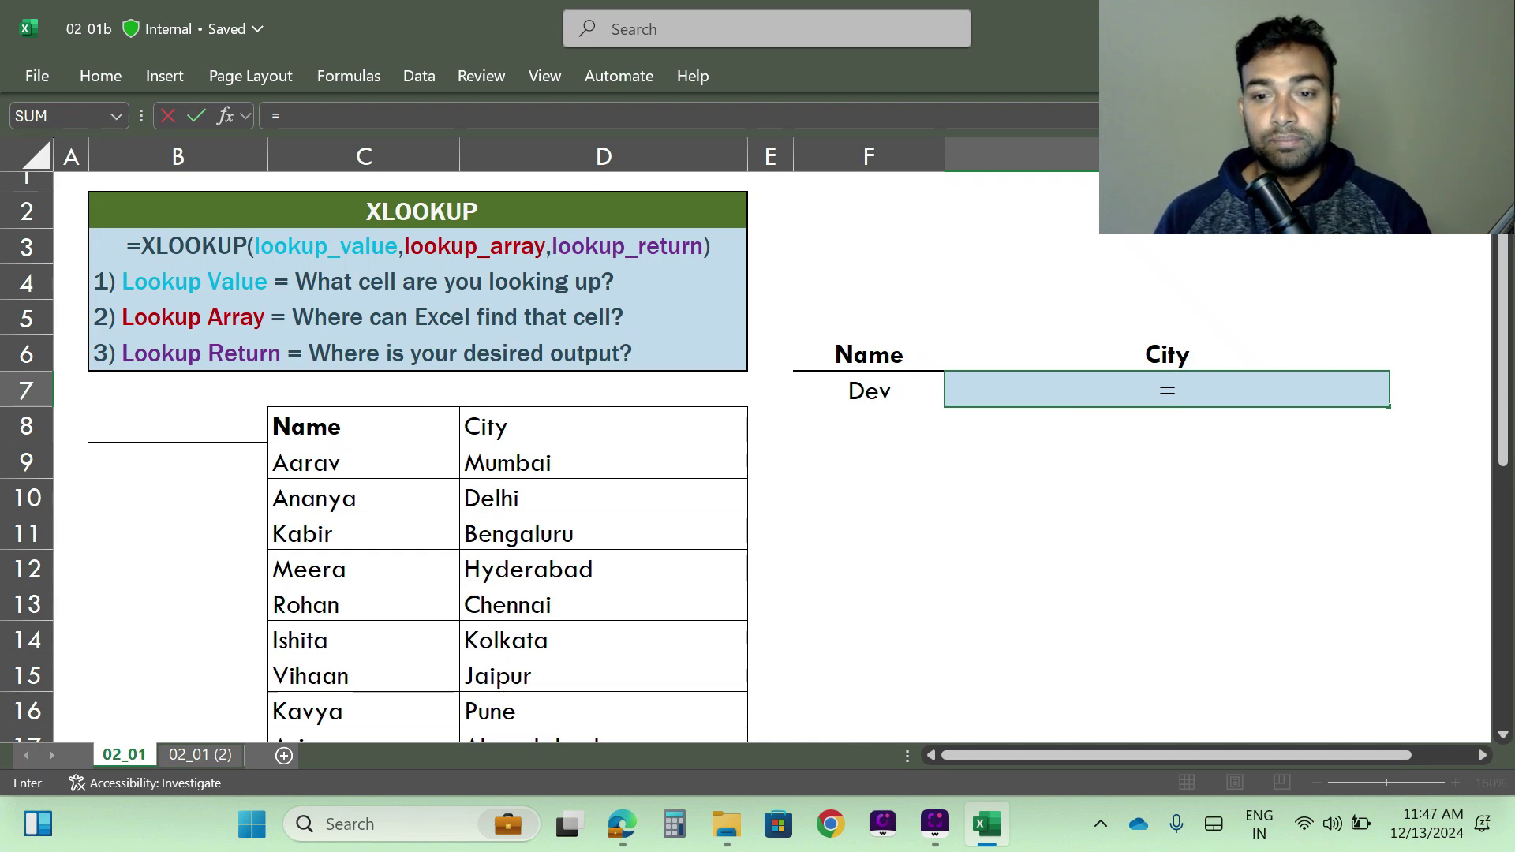
pyautogui.write('x')
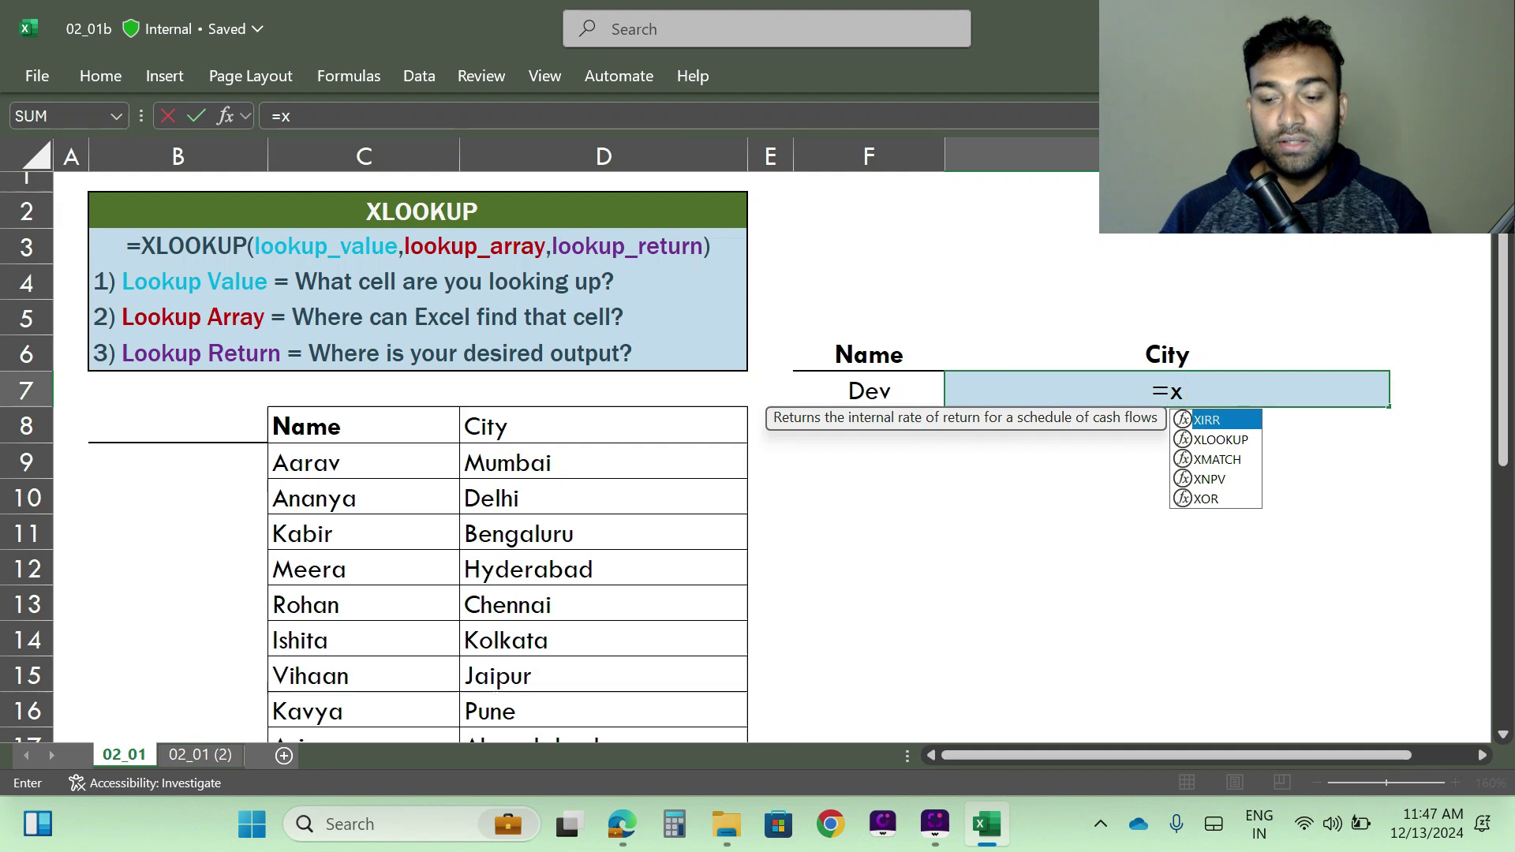
pyautogui.press('Down')
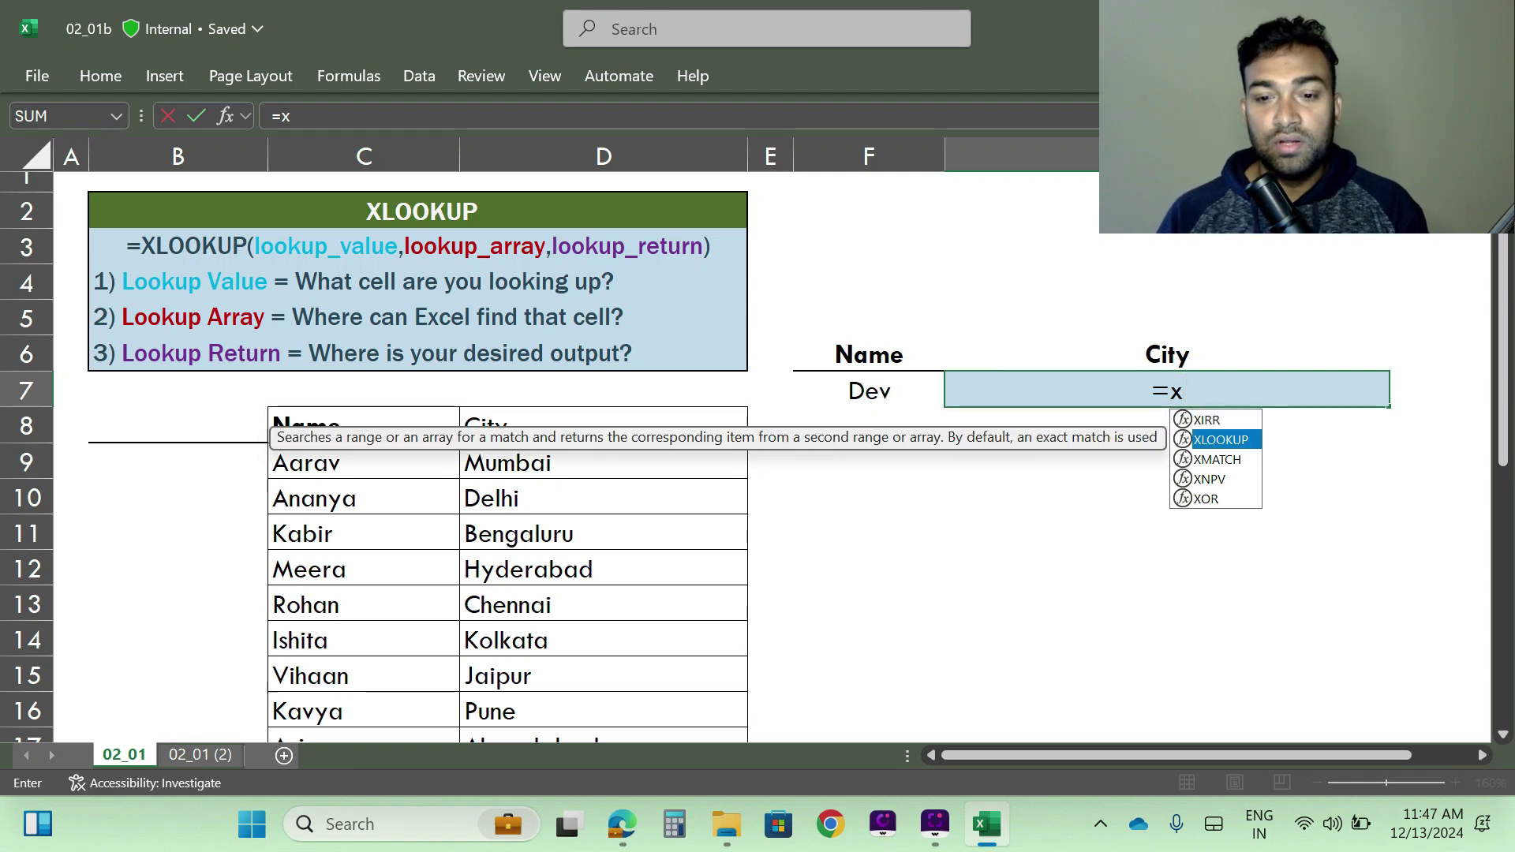
pyautogui.press('Tab')
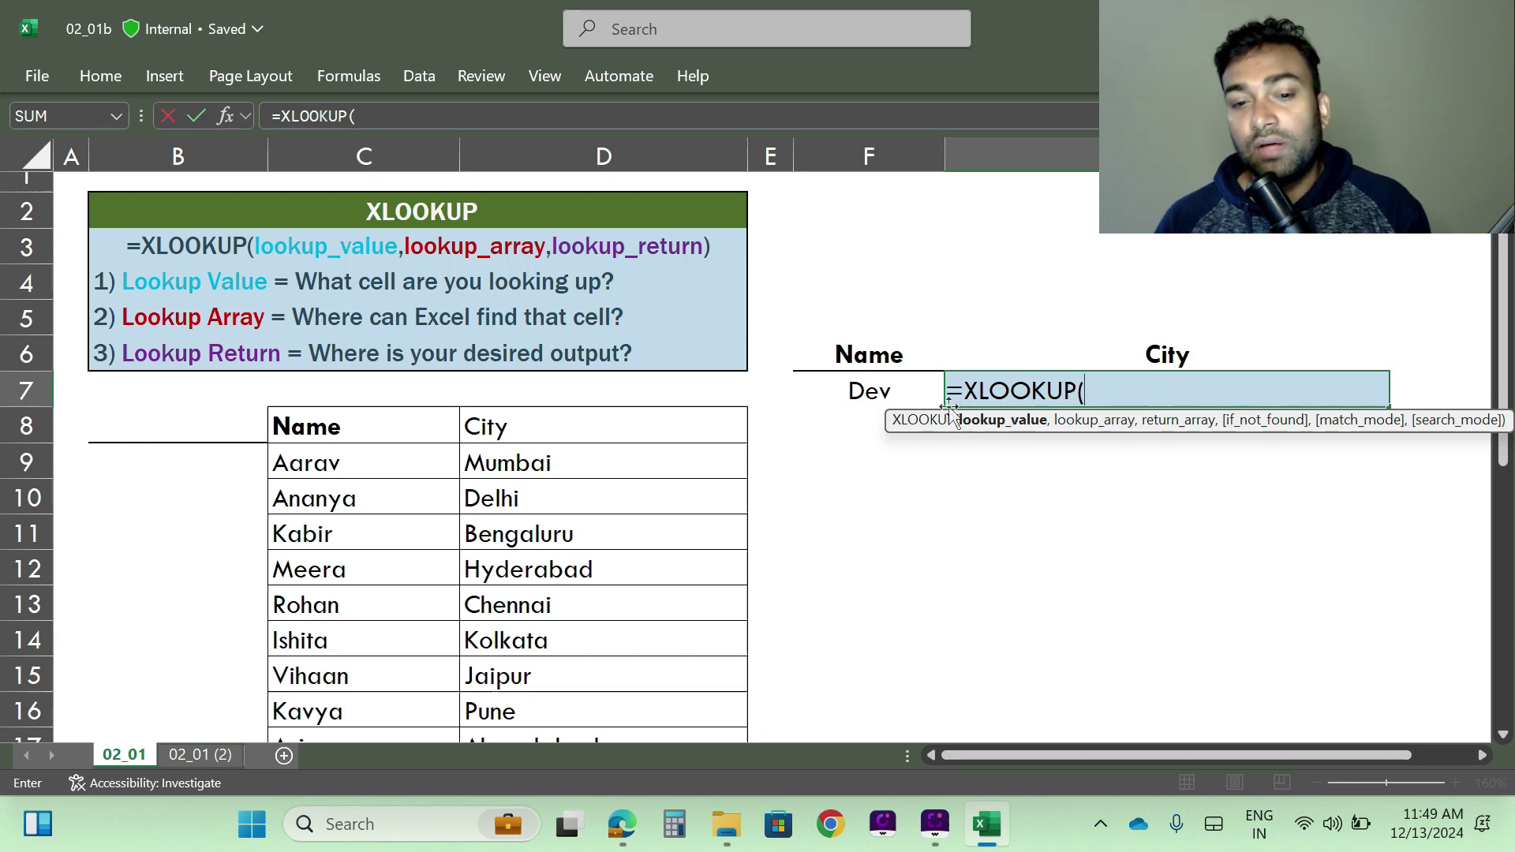
pyautogui.click(843, 392)
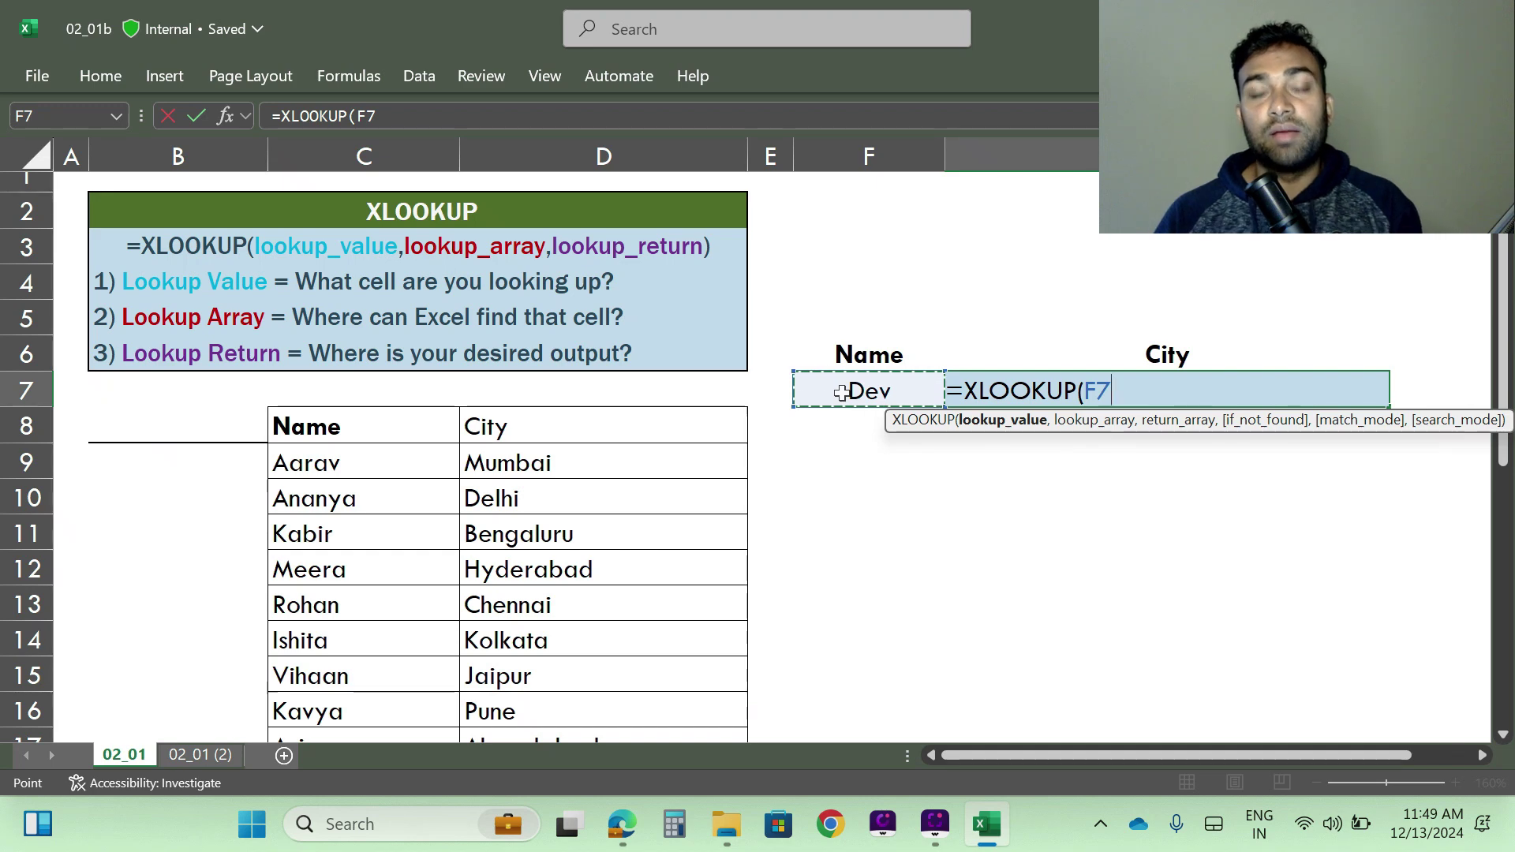
pyautogui.write(',')
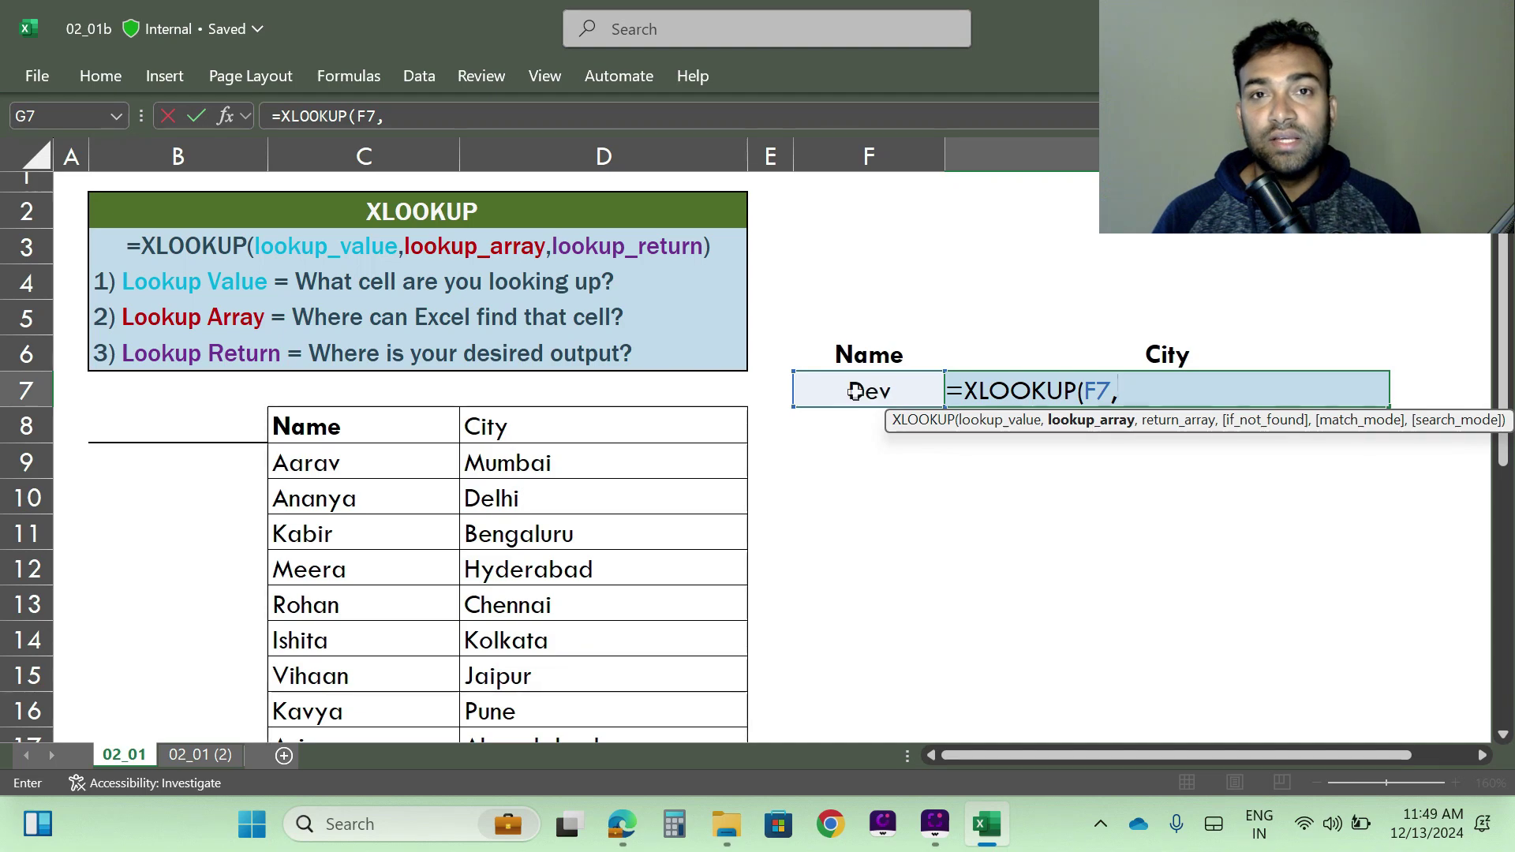
# Complete the XLOOKUP formula in G7 with lookup array C8:C28 and return array D8:D28
pyautogui.click(328, 426)
pyautogui.moveTo(332, 479); pyautogui.dragTo(397, 552)
pyautogui.scroll(6, 1199, 478)
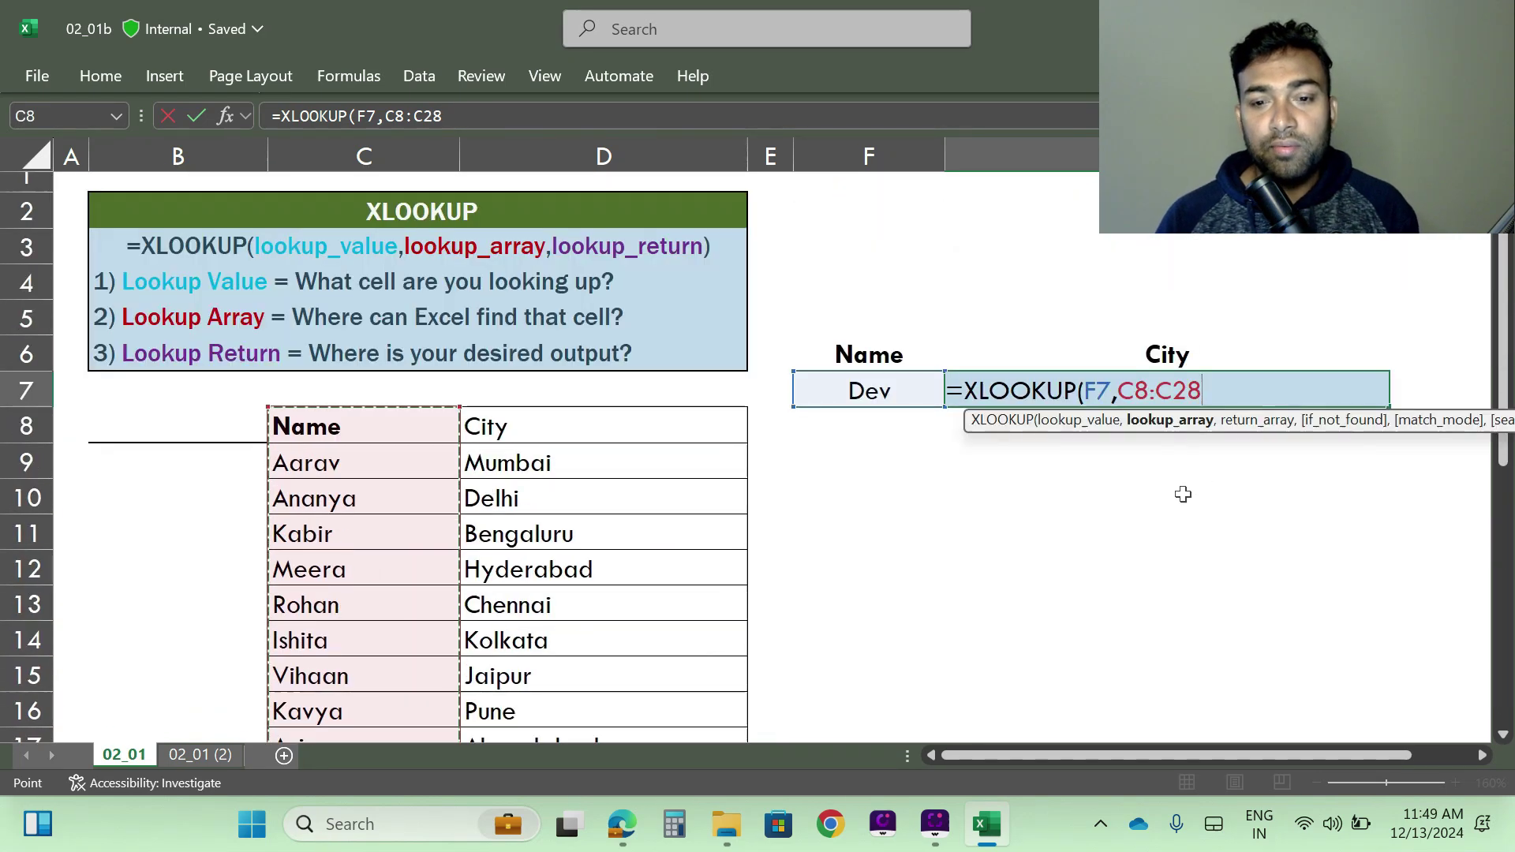
pyautogui.write(',')
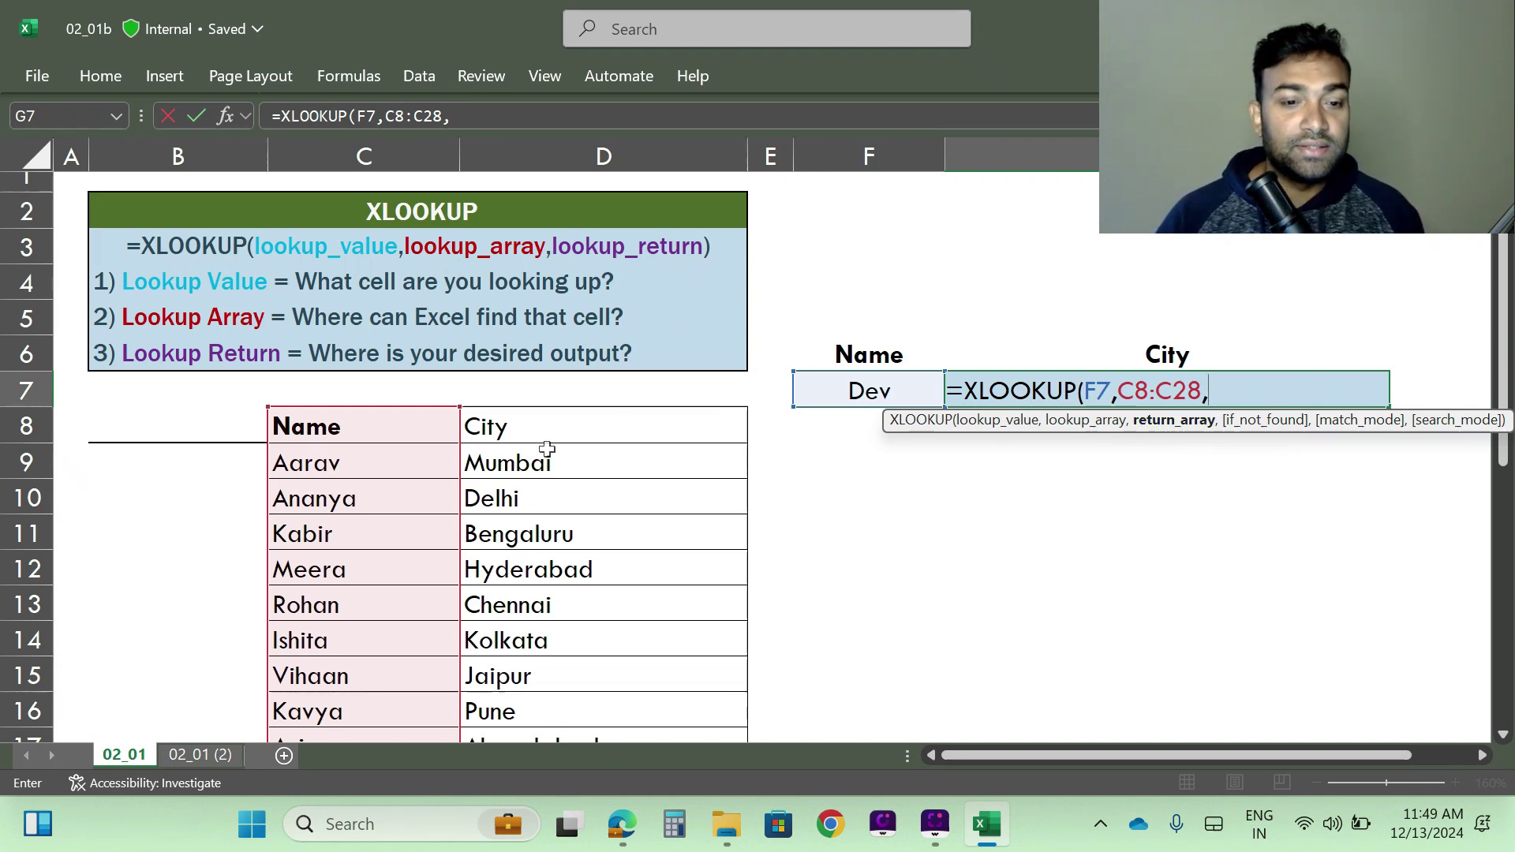
pyautogui.moveTo(556, 426); pyautogui.dragTo(580, 623)
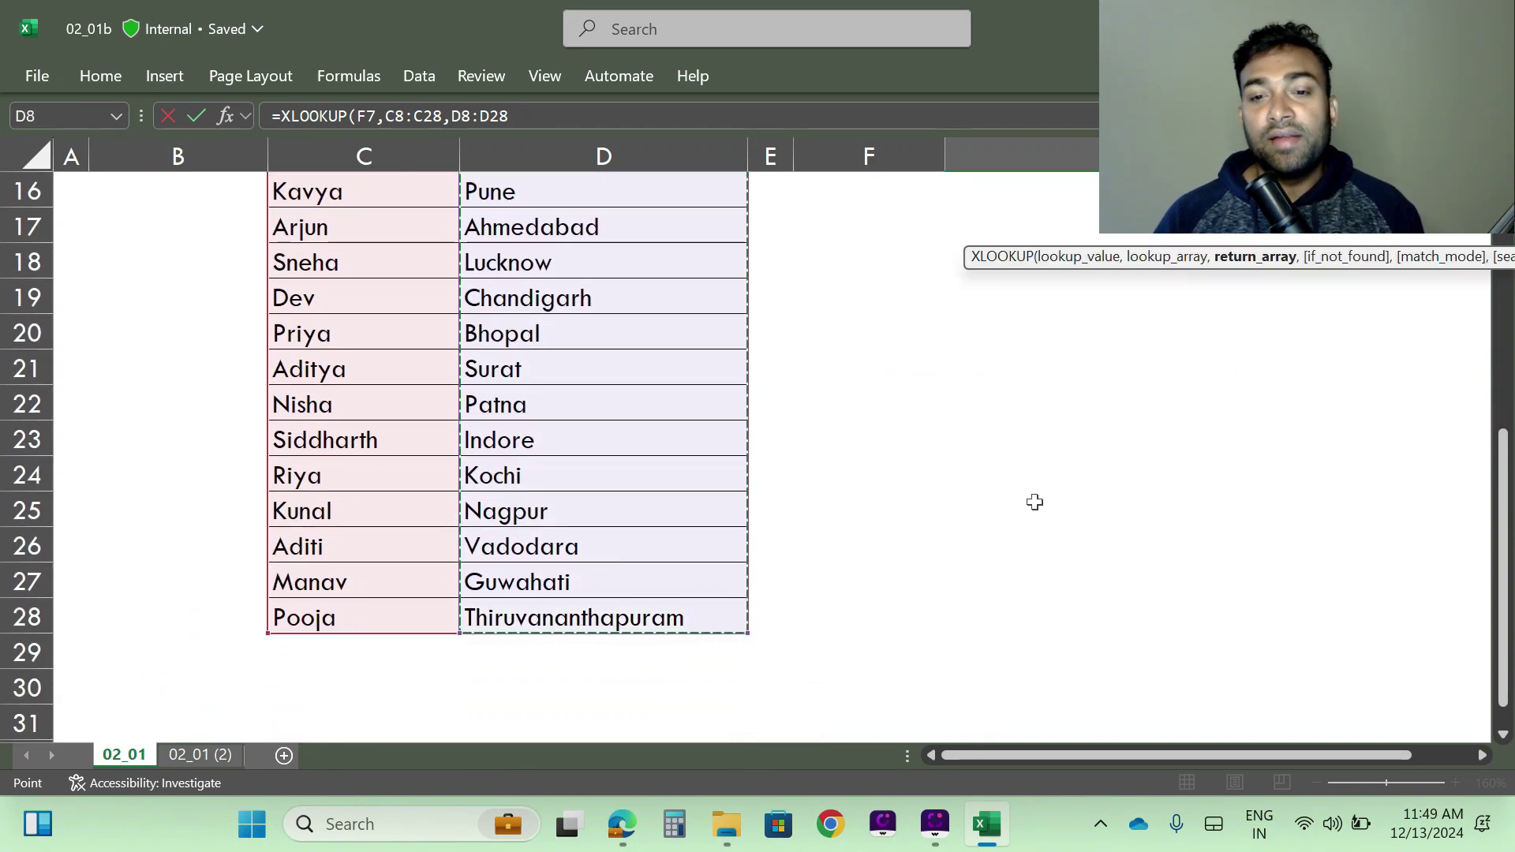
pyautogui.scroll(4, 1034, 501)
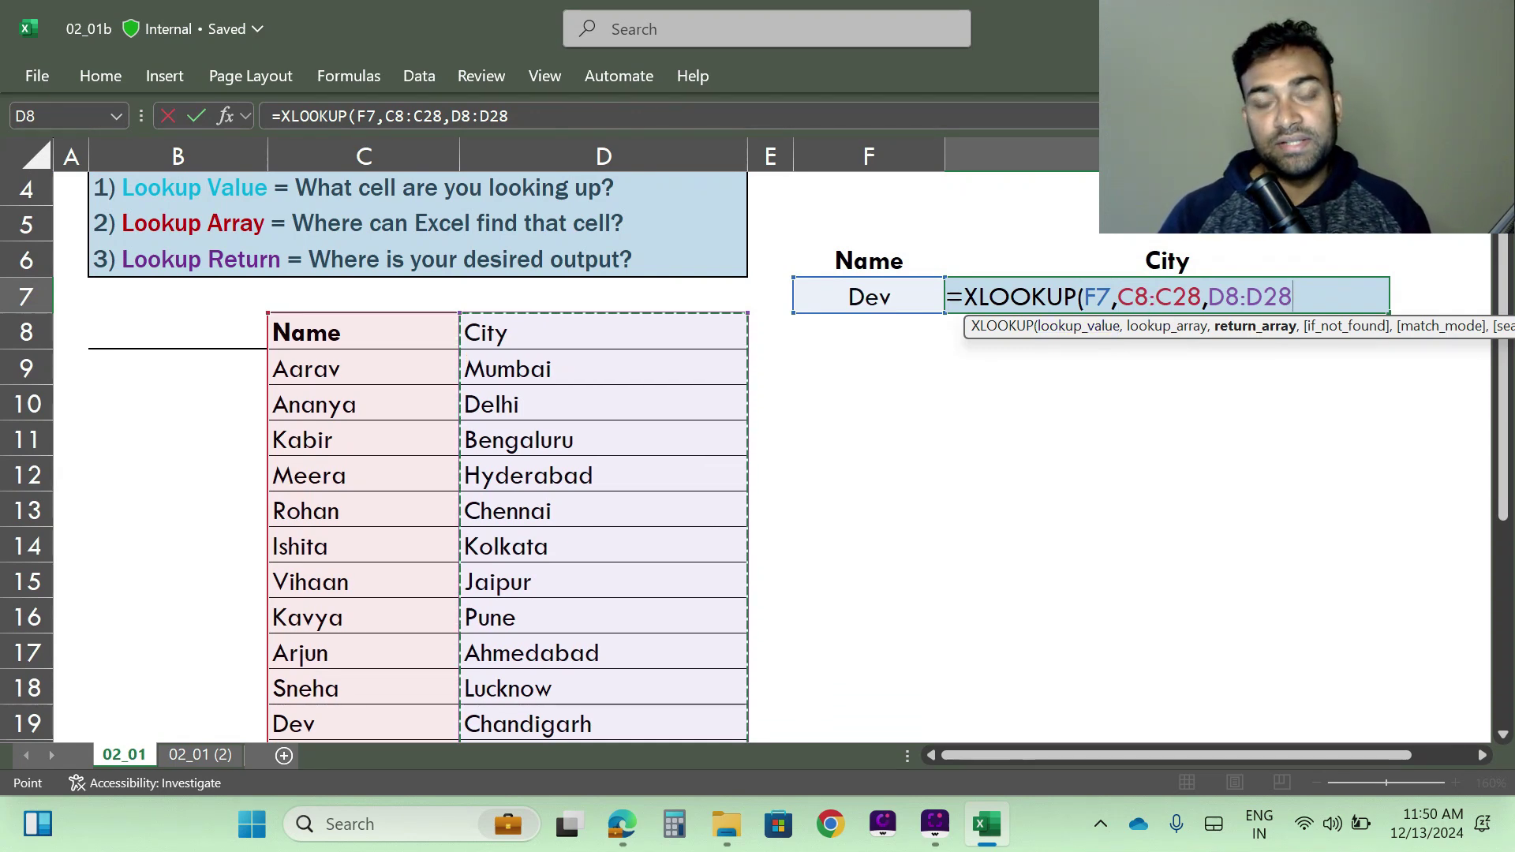
pyautogui.write(')')
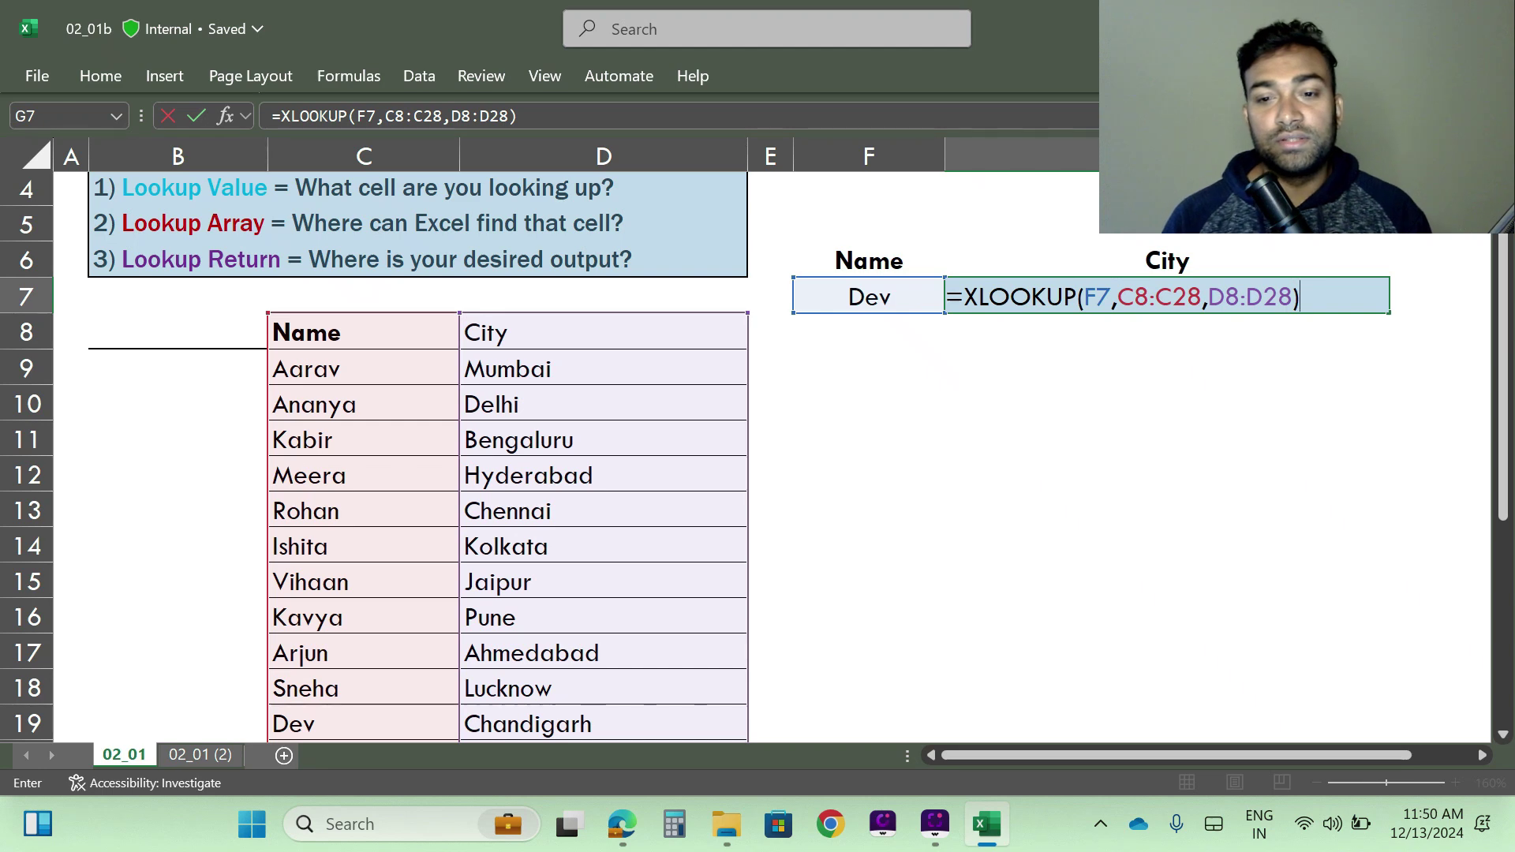
pyautogui.press('Return')
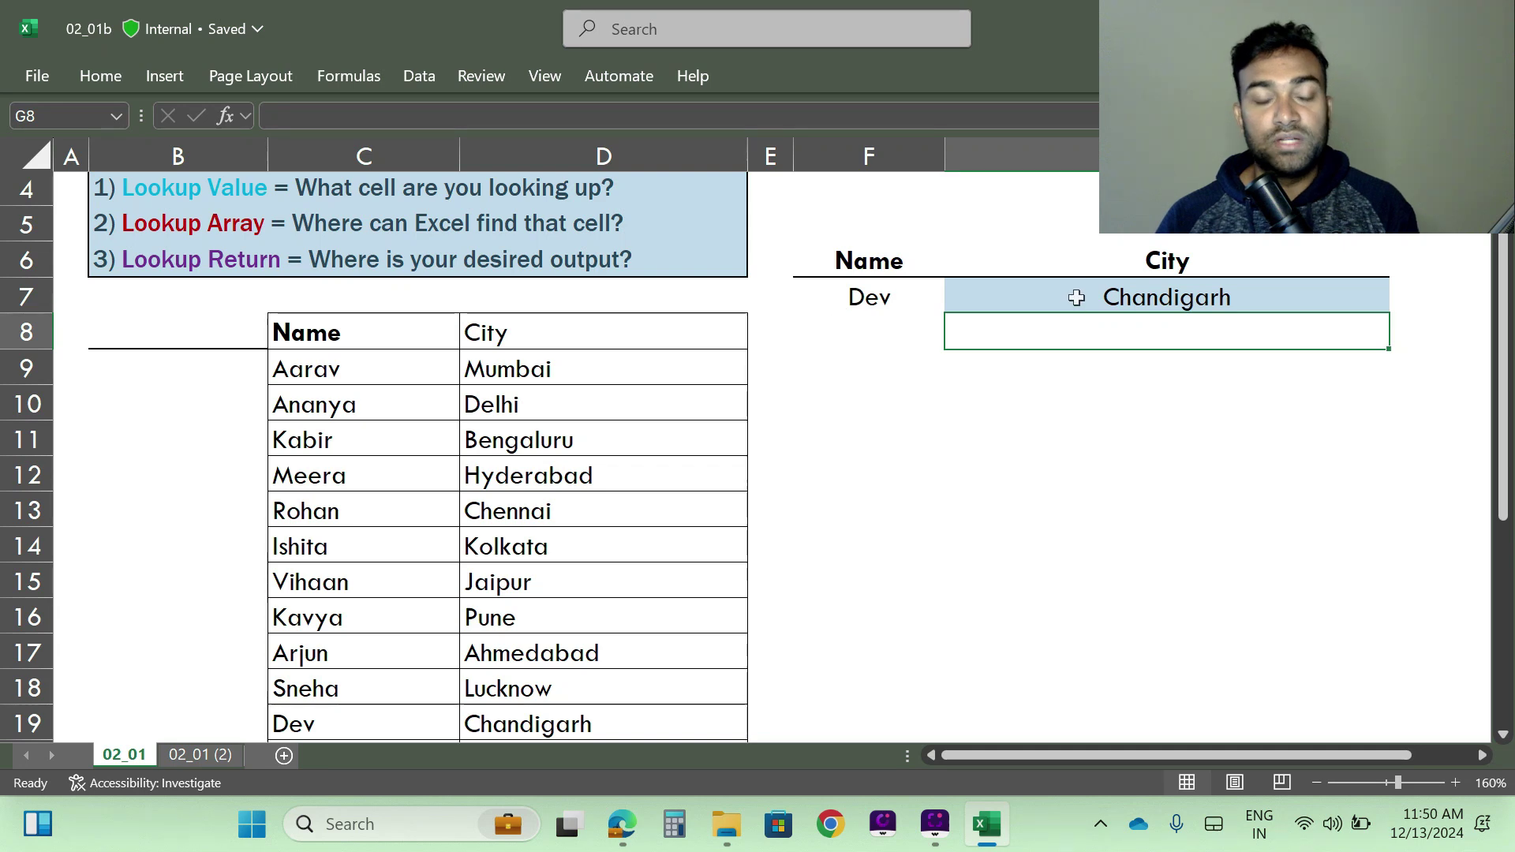
# Check the formula's result against the matching name and city in row 19 of the source table
pyautogui.scroll(-3, 367, 369)
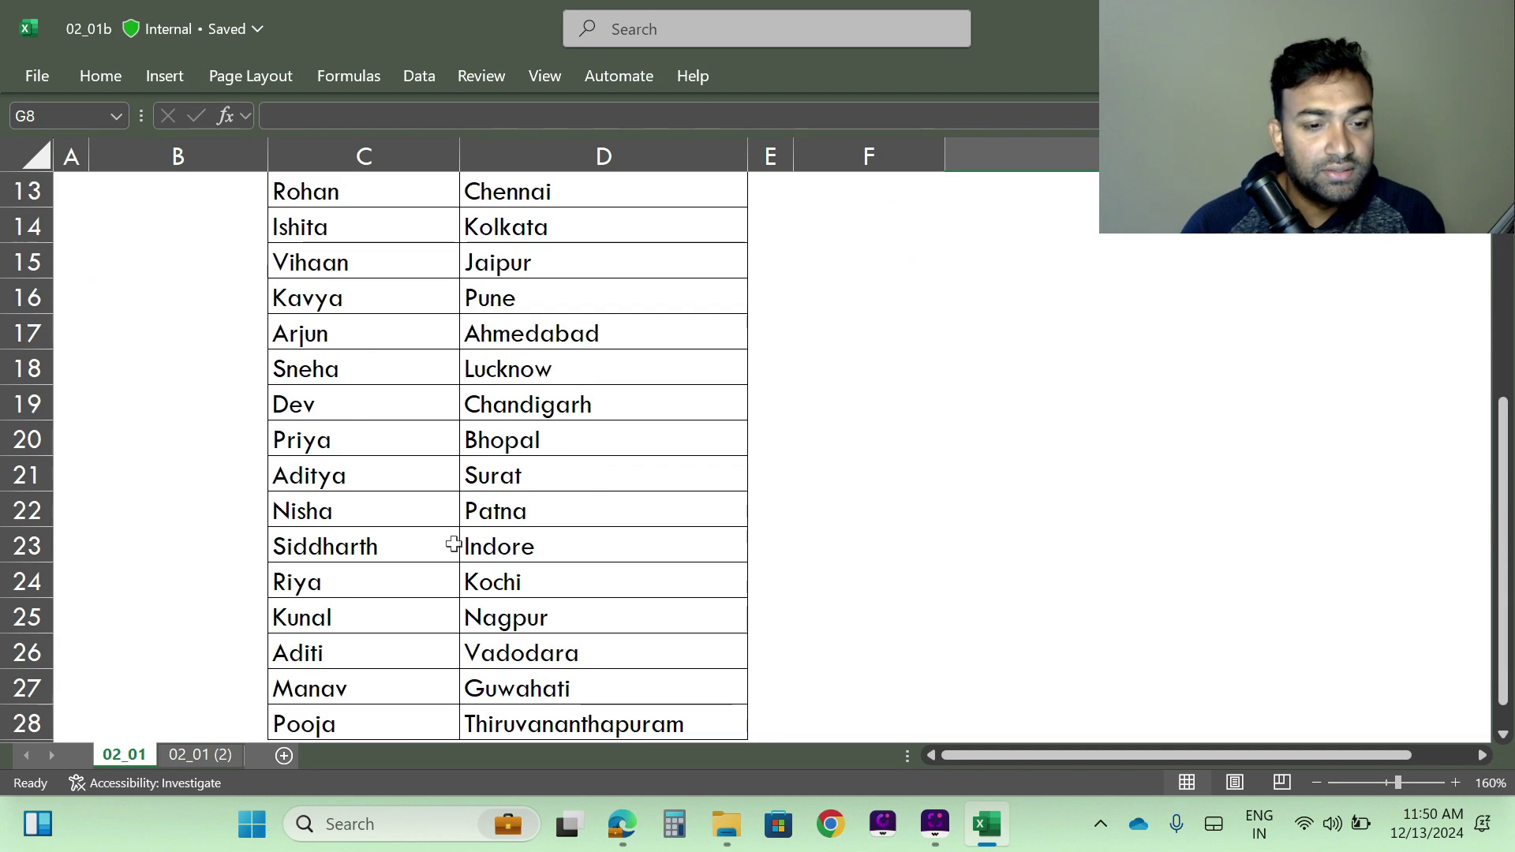
pyautogui.moveTo(287, 401); pyautogui.dragTo(542, 411)
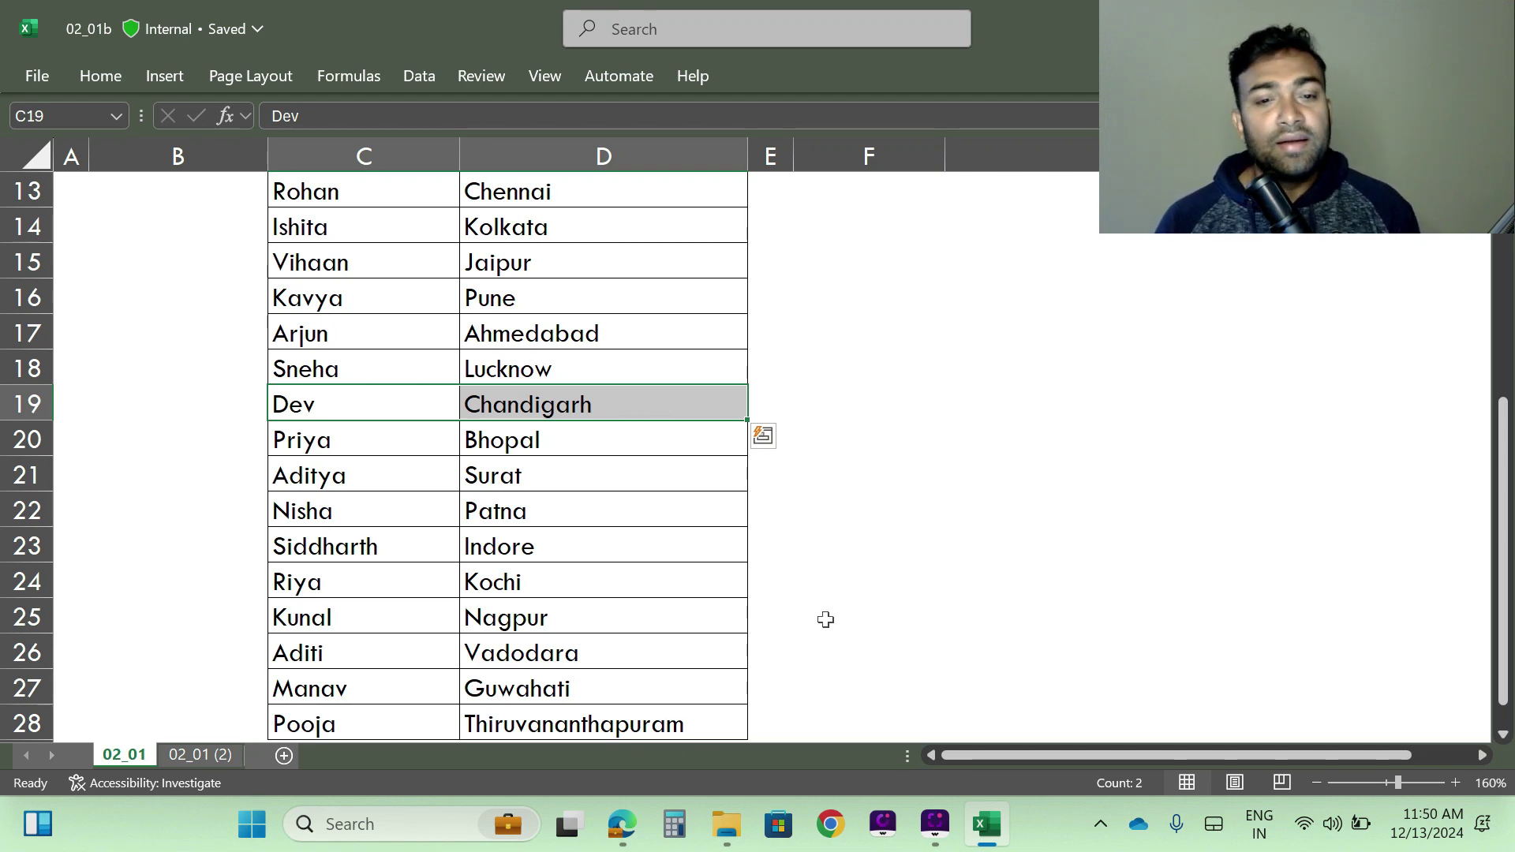
pyautogui.scroll(4, 826, 619)
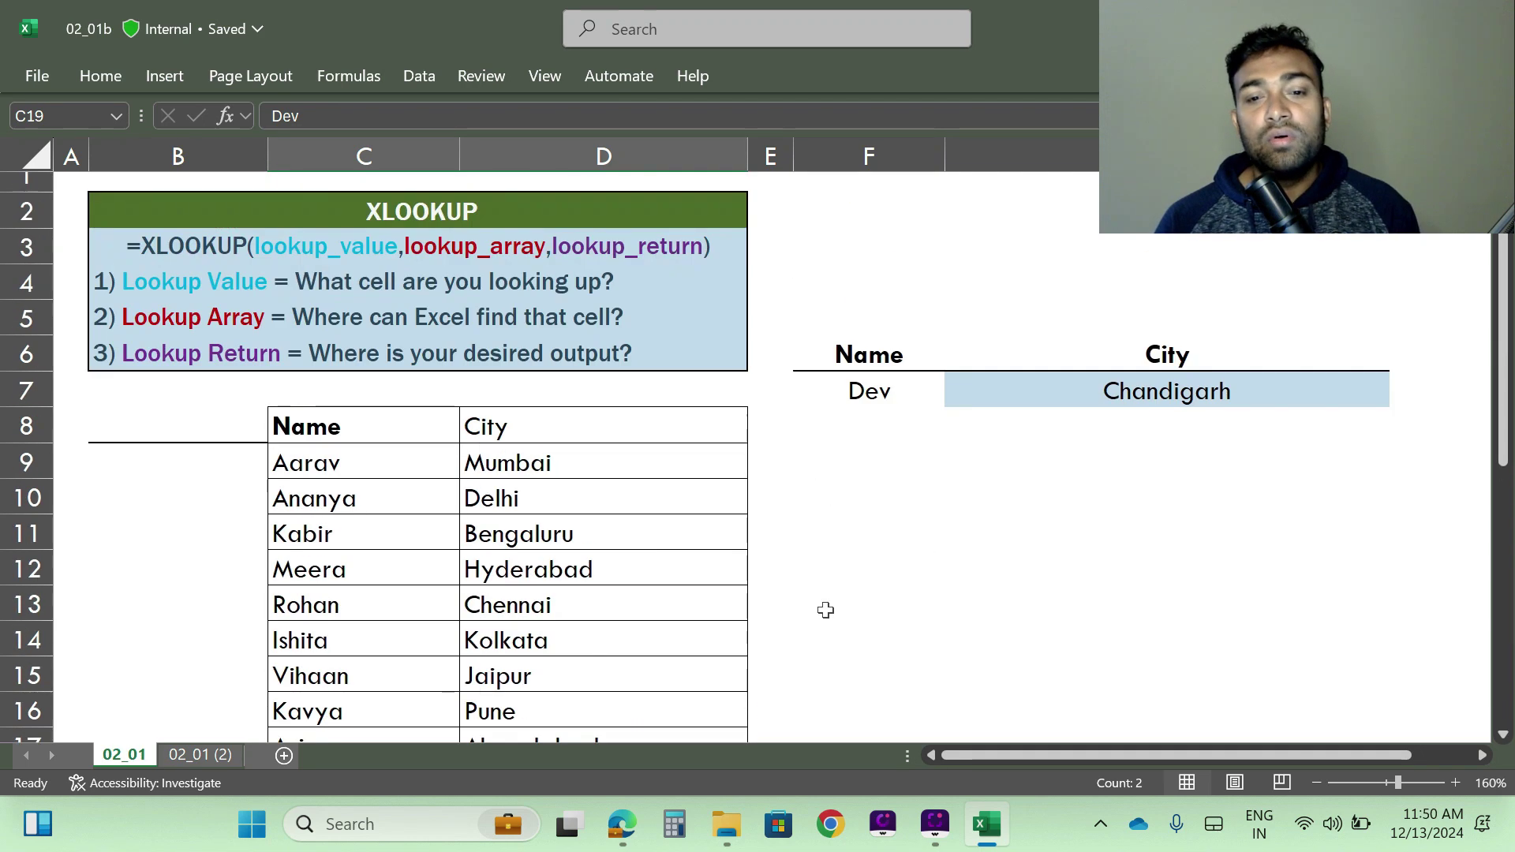
# Test the lookup by replacing the name in F7 with the first name in the list, from cell C9
pyautogui.click(866, 386)
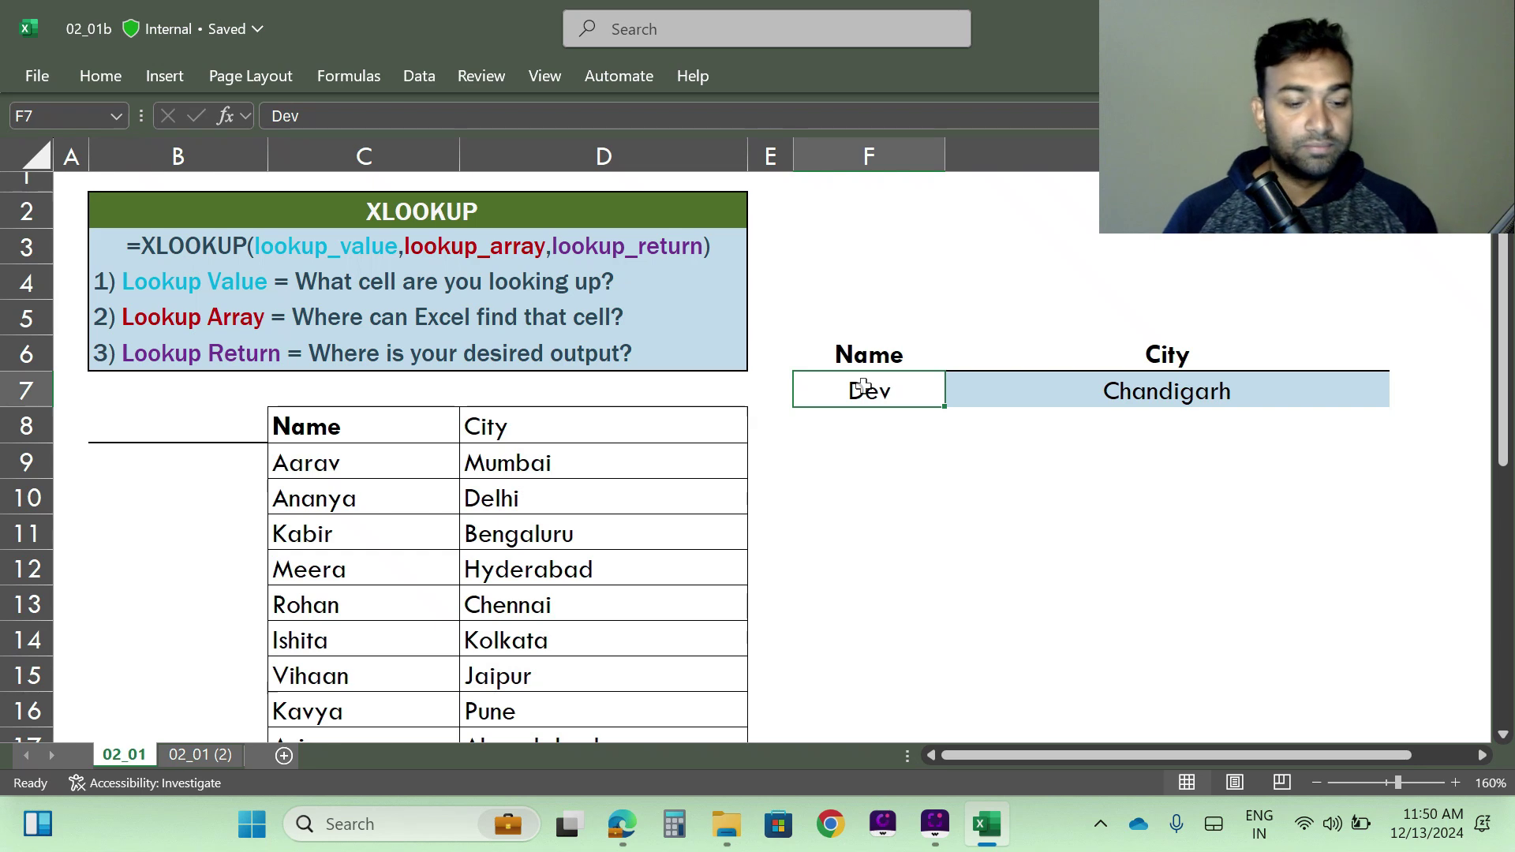
pyautogui.write('A')
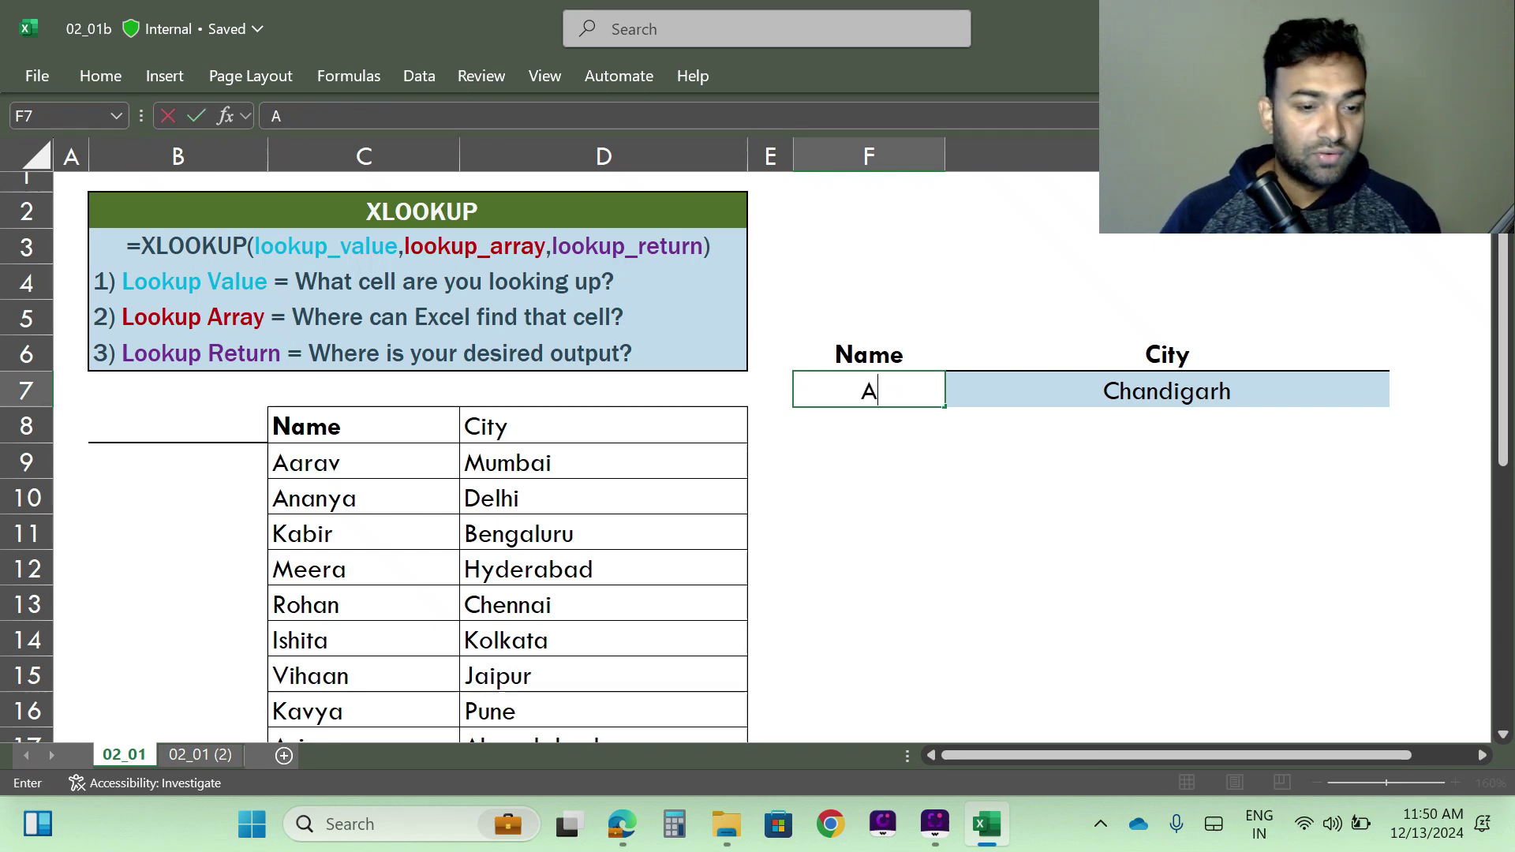
pyautogui.write('ara')
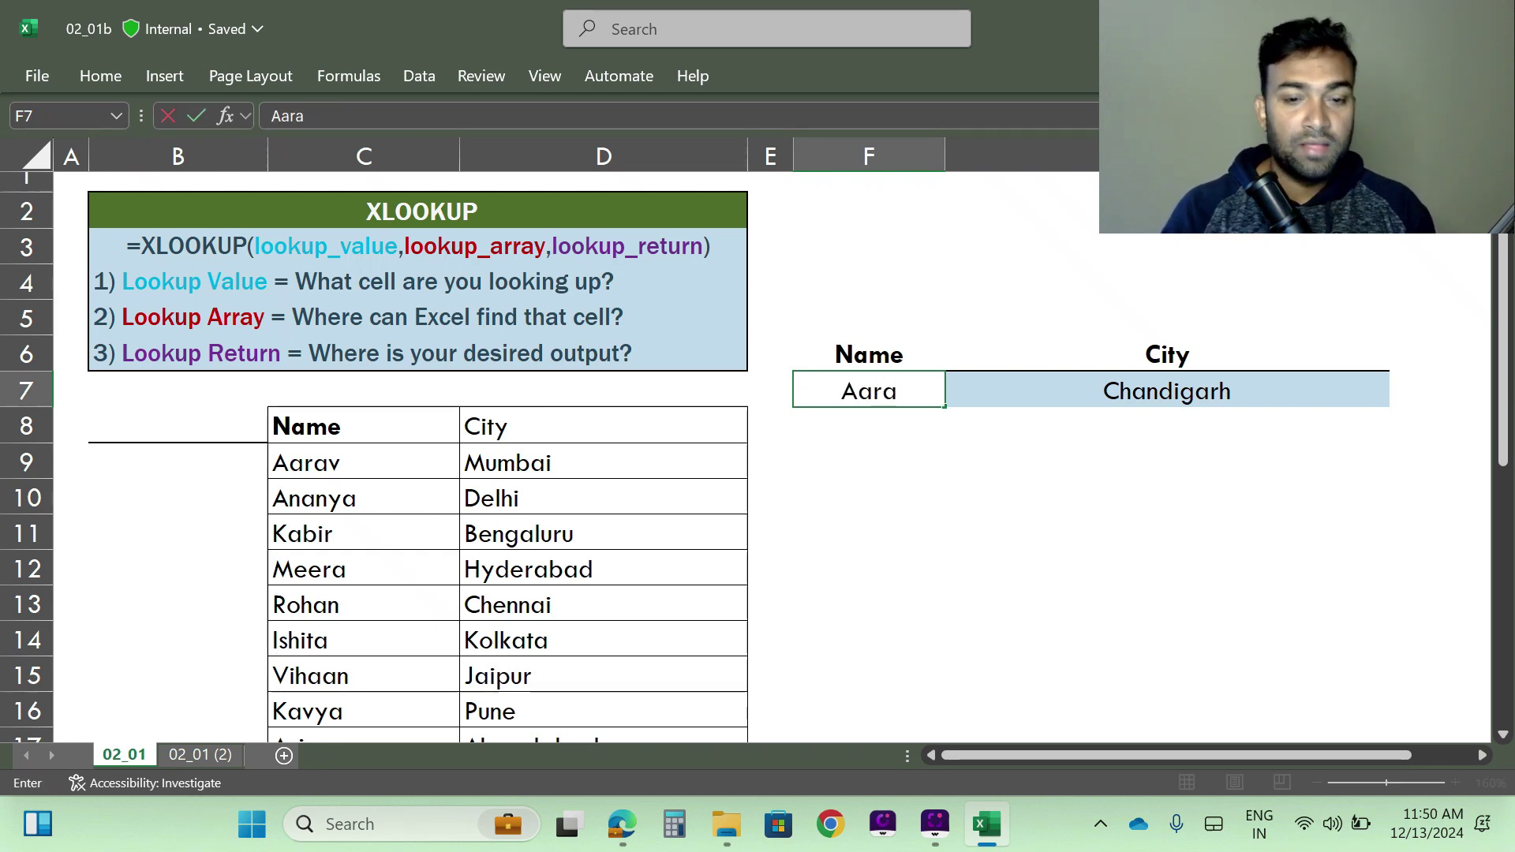
pyautogui.write('v')
pyautogui.press('Return')
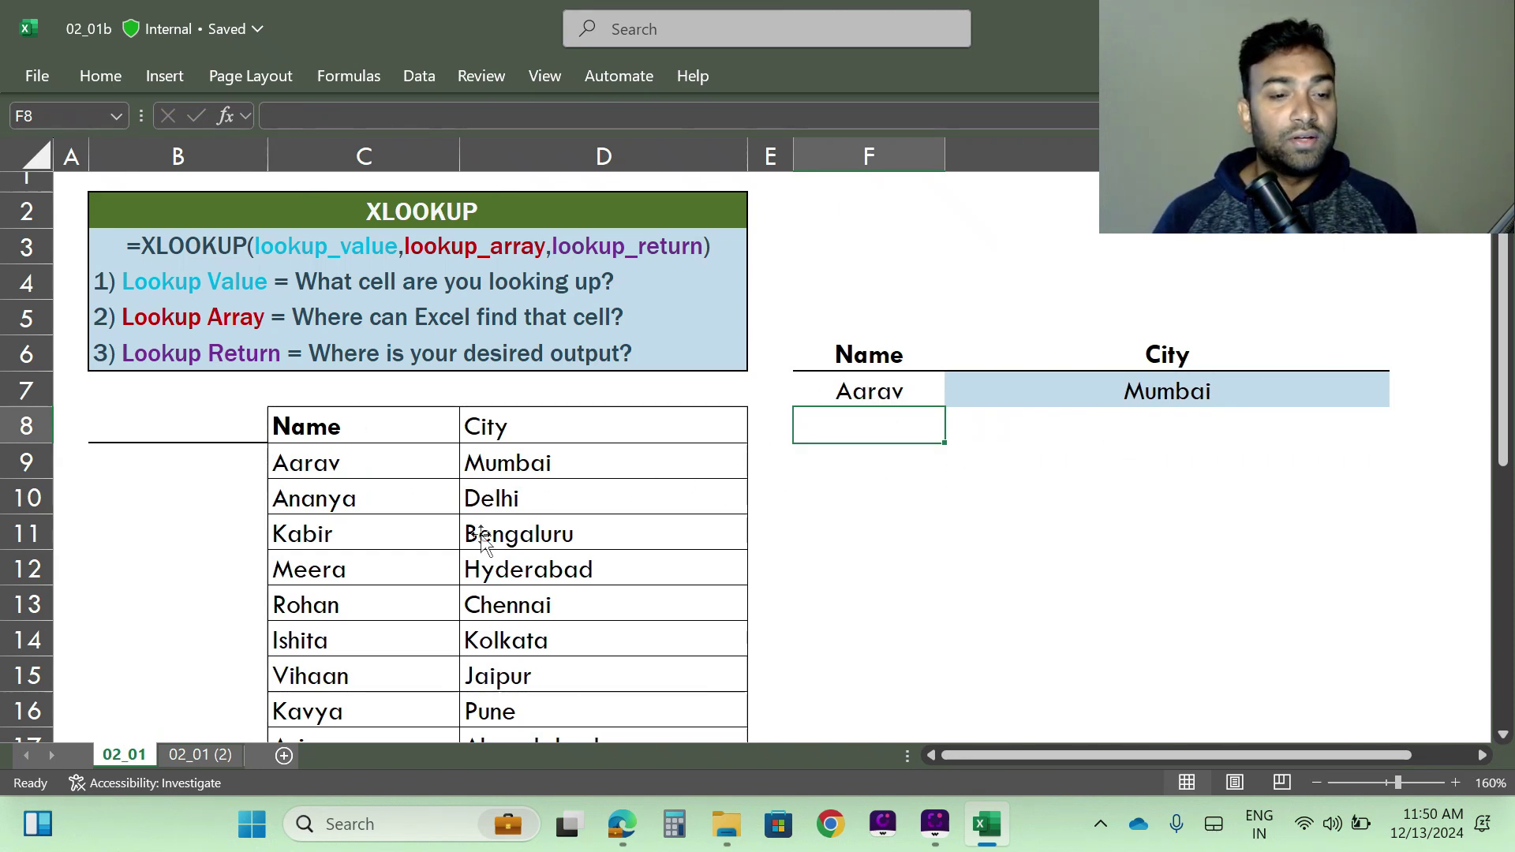
# Test the lookup again by replacing the name in F7 with the one listed in cell C11
pyautogui.click(849, 390)
pyautogui.write('K')
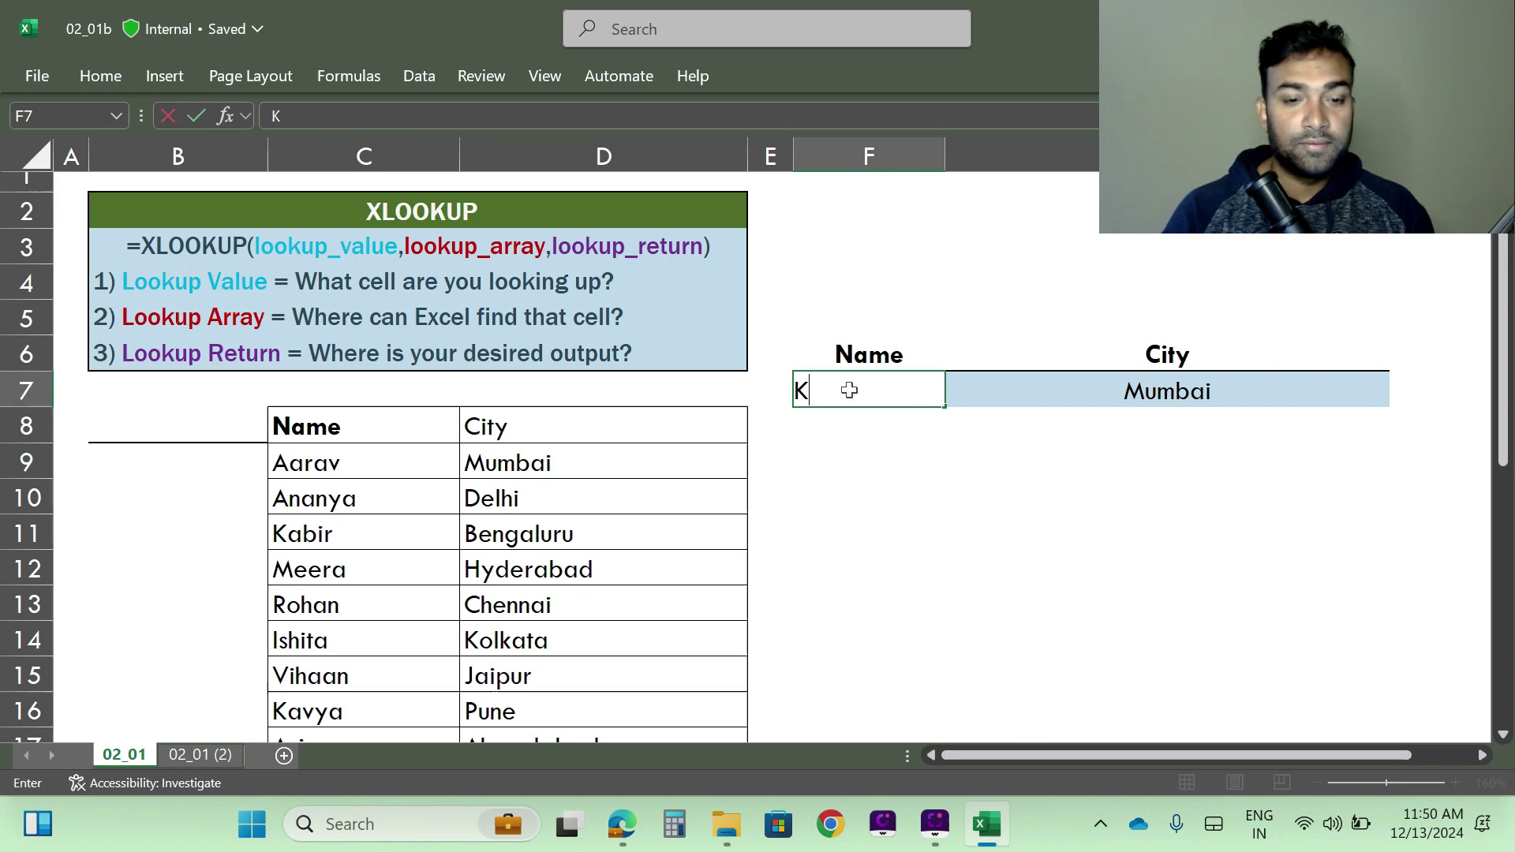
pyautogui.write('abi')
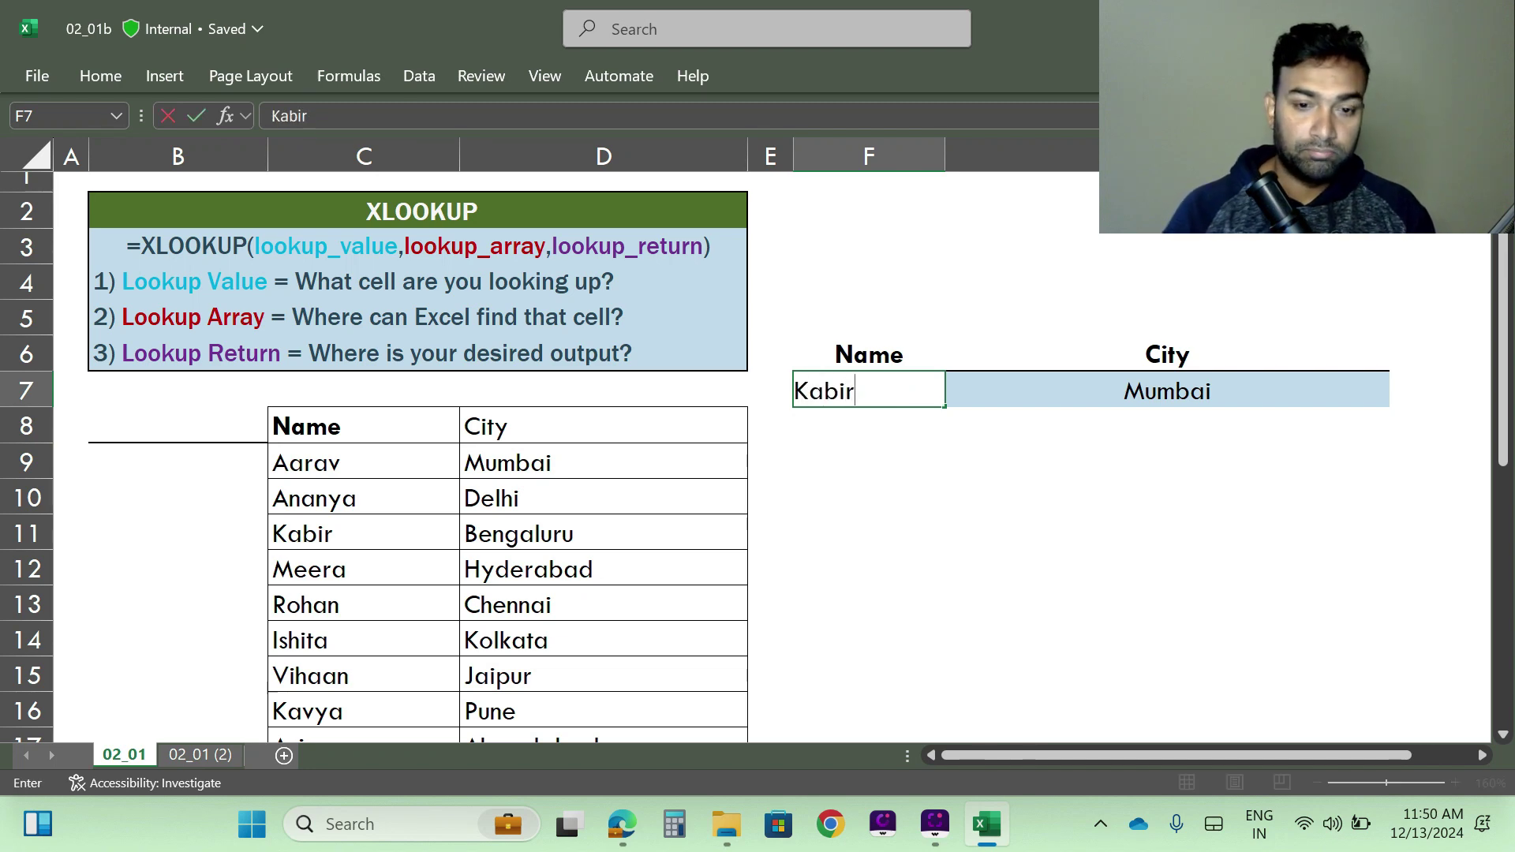
pyautogui.write('r')
pyautogui.press('Return')
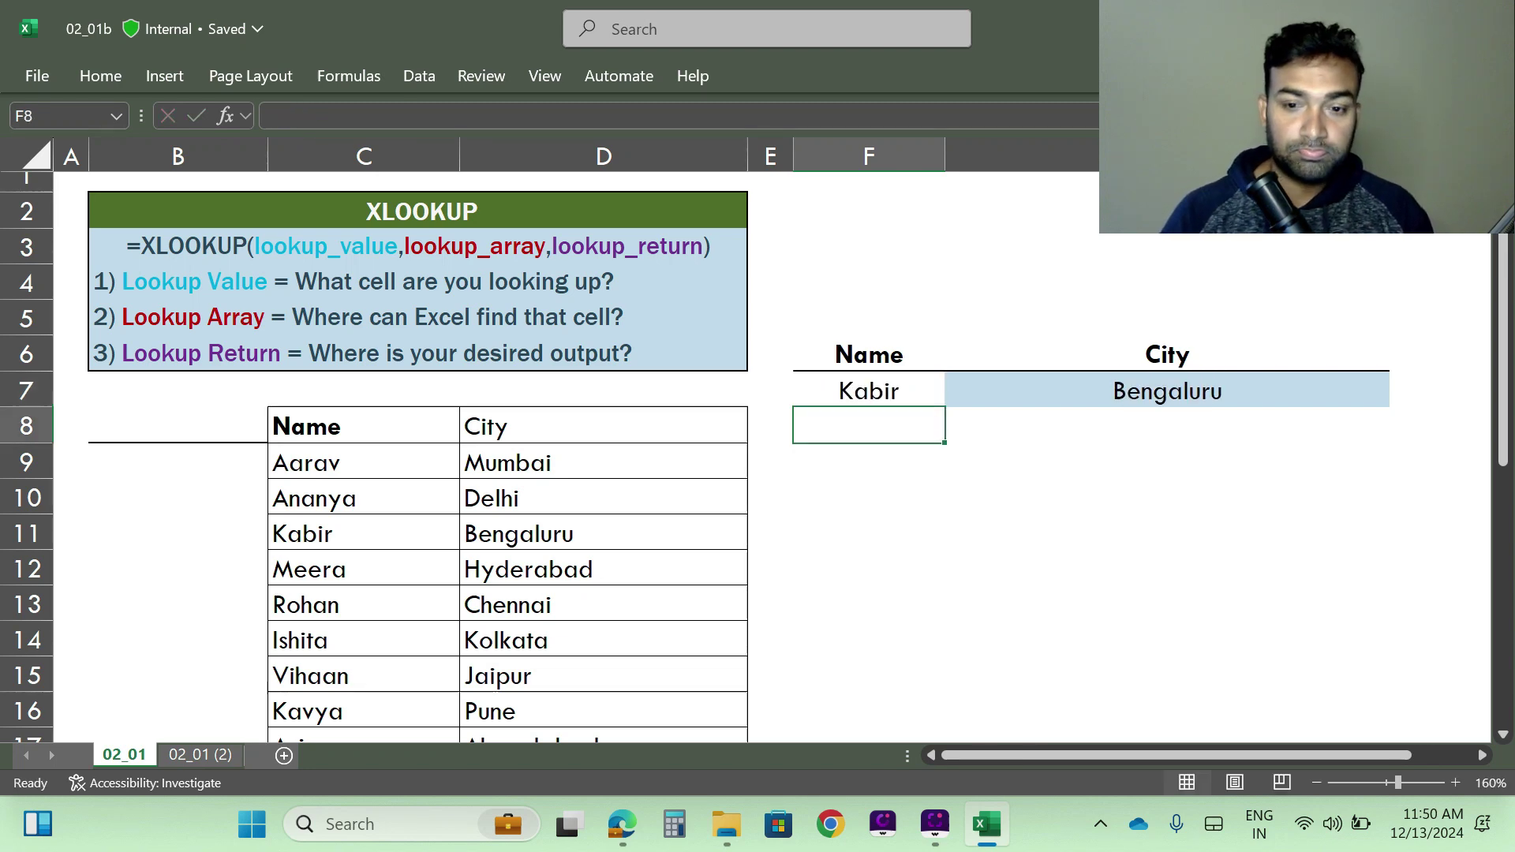
# Enter a name that is missing from the list in F7 and look through the source table for it
pyautogui.click(860, 389)
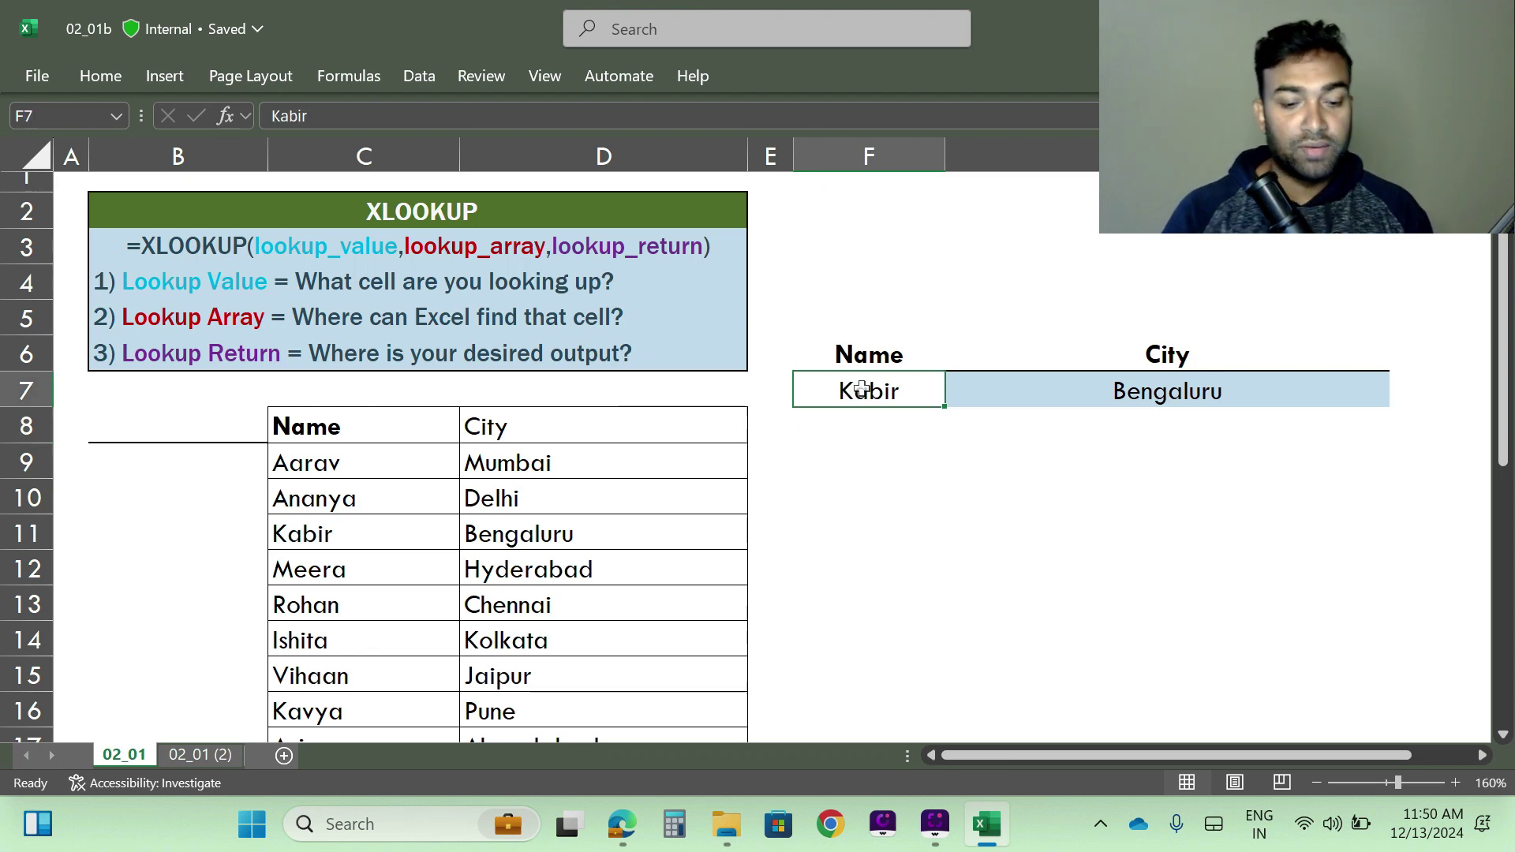
pyautogui.write('Tapas')
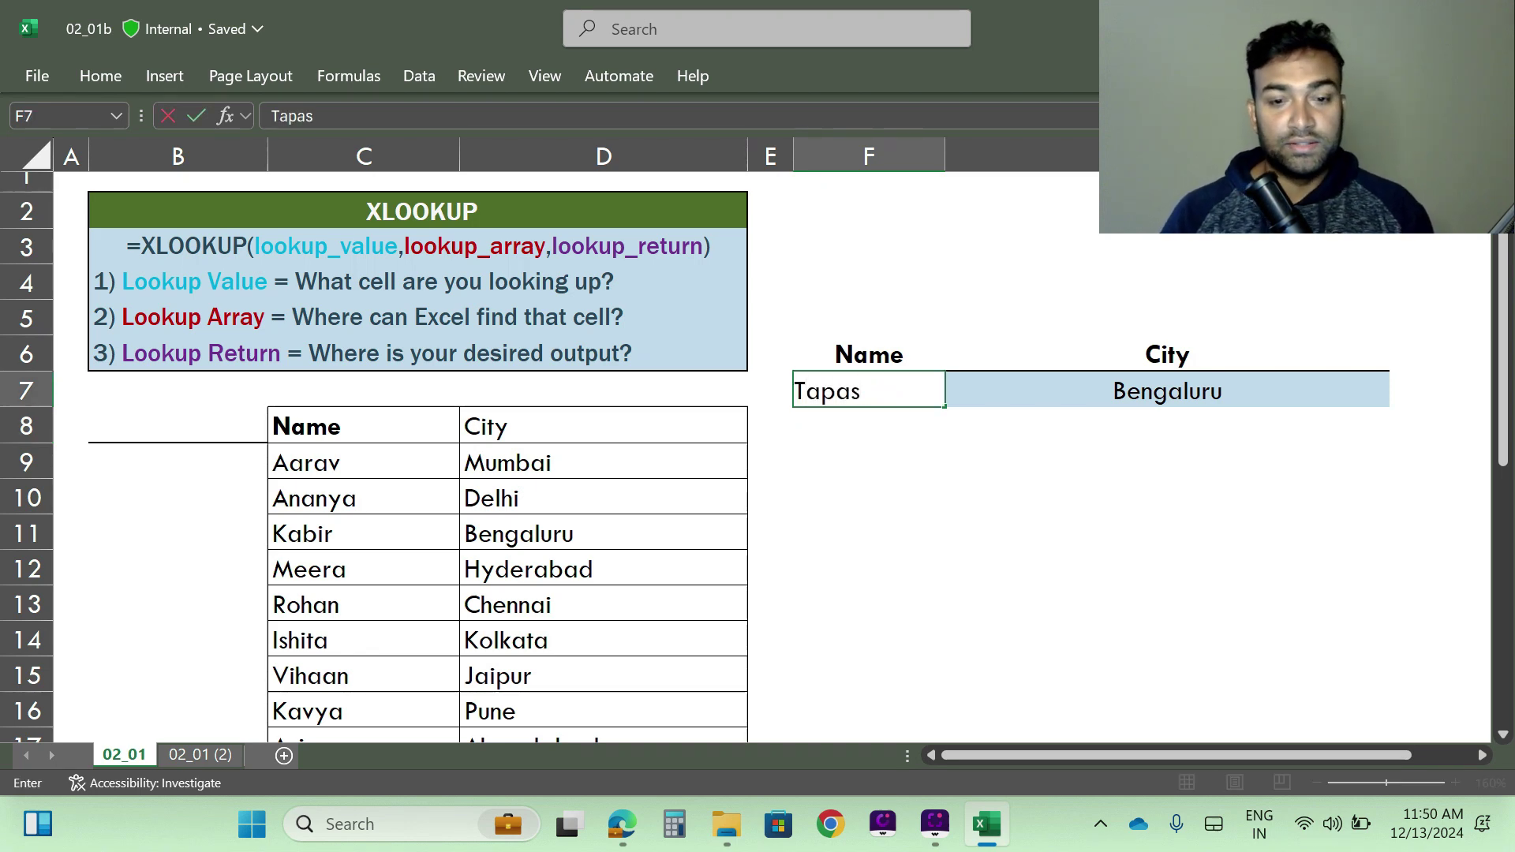
pyautogui.press('Return')
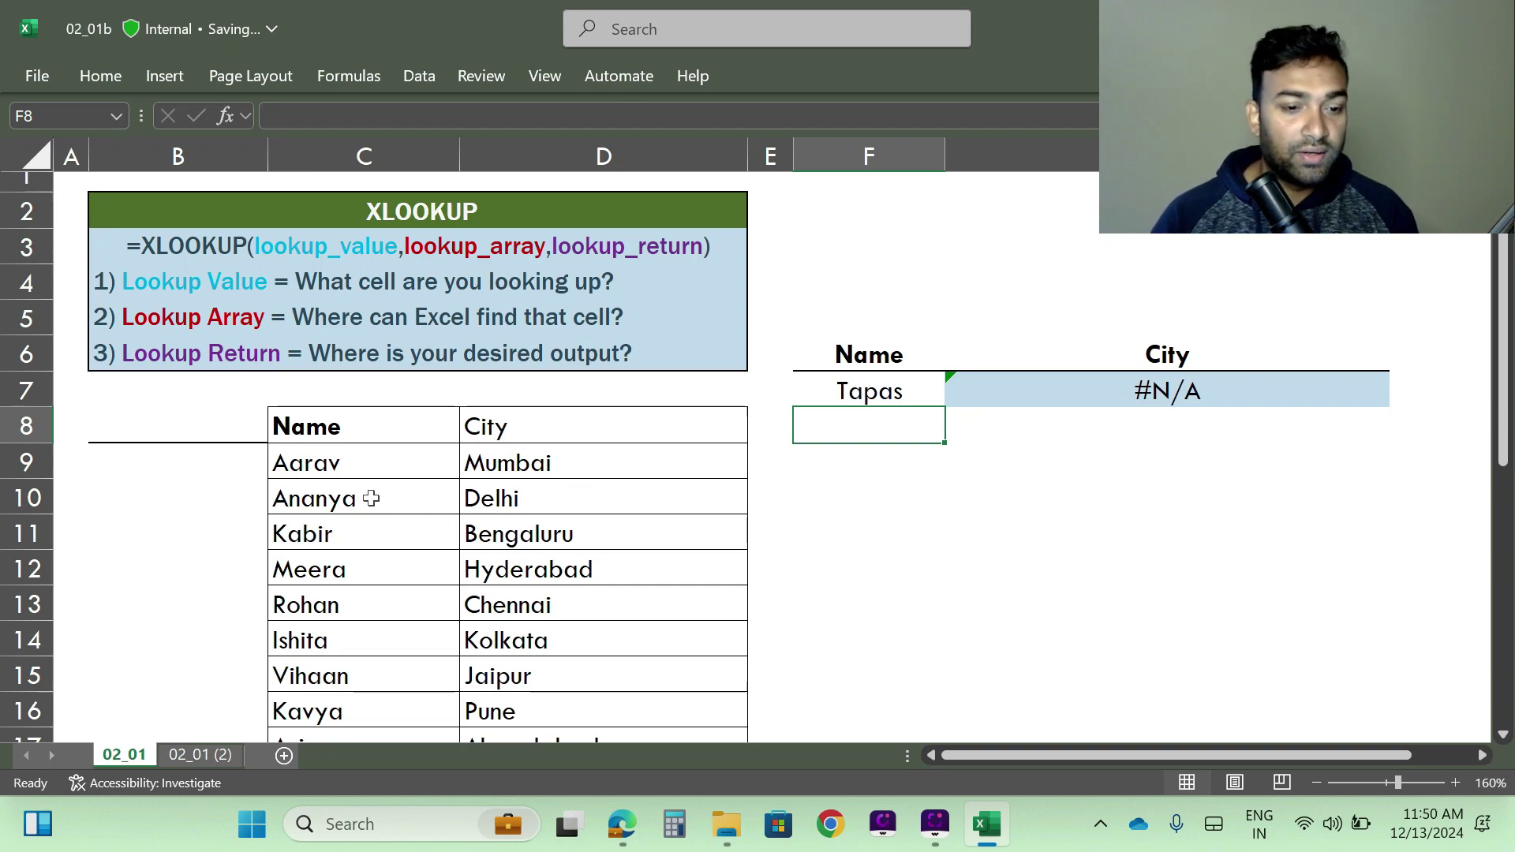
pyautogui.scroll(-6, 371, 498)
pyautogui.scroll(6, 362, 505)
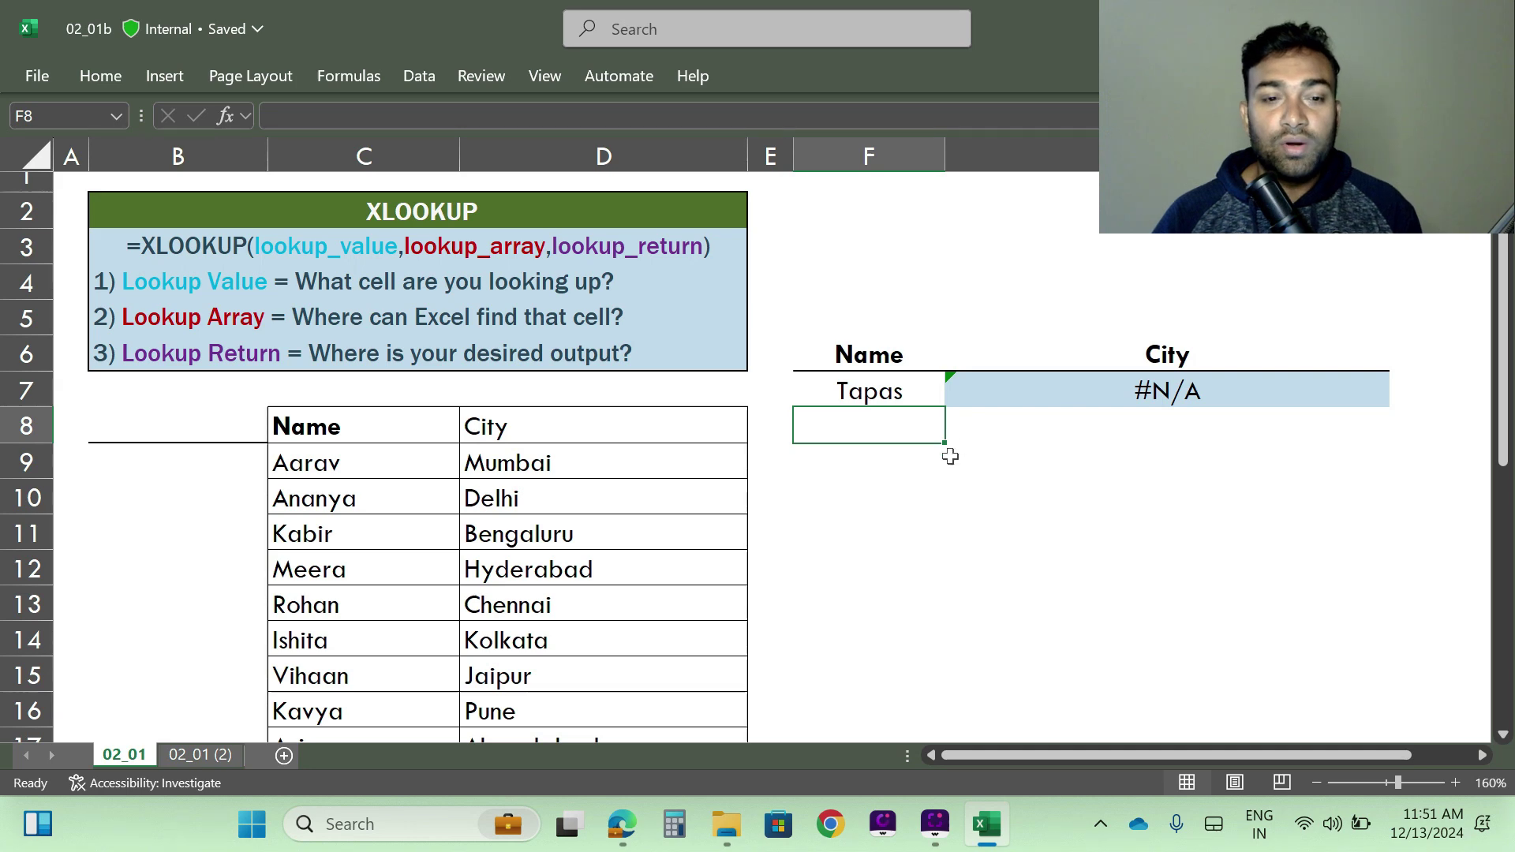
# Try to extend the XLOOKUP formula in G7 with the quoted text " Name is not listed" directly after D8:D28
pyautogui.click(1071, 390)
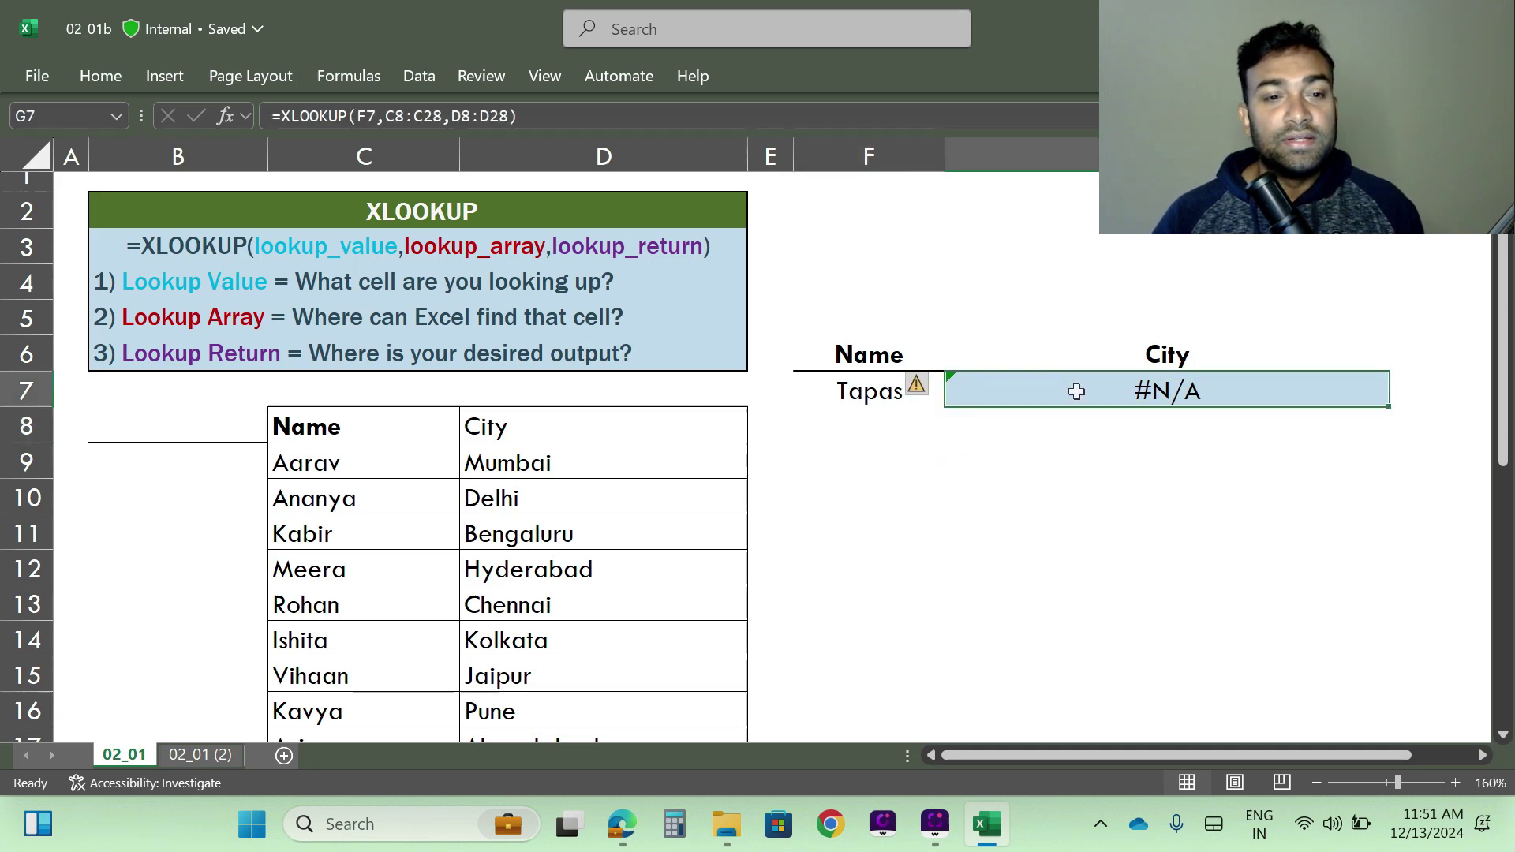
pyautogui.click(540, 116)
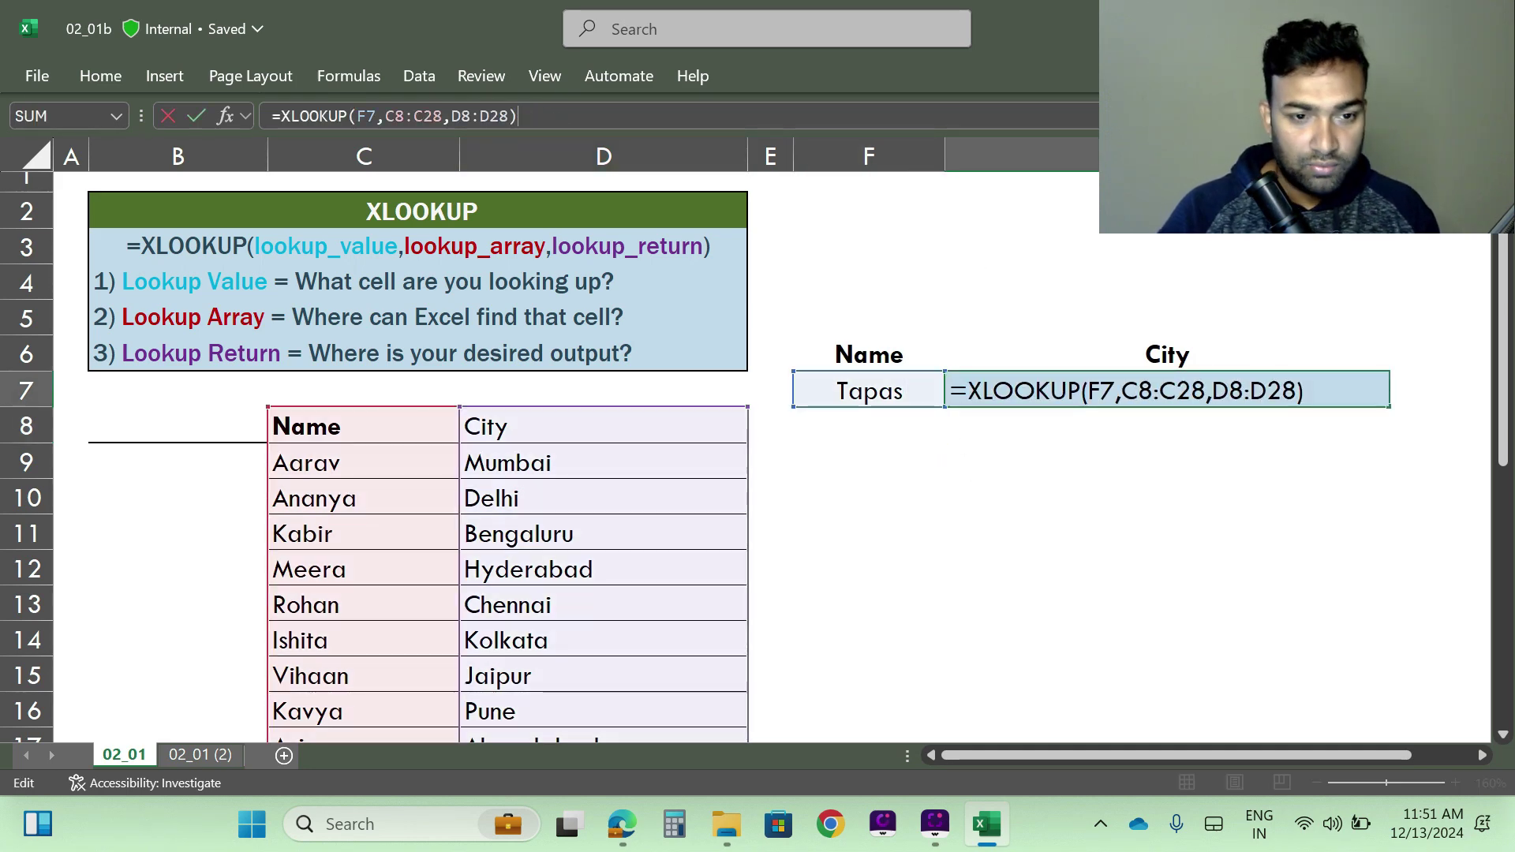
pyautogui.press('BackSpace')
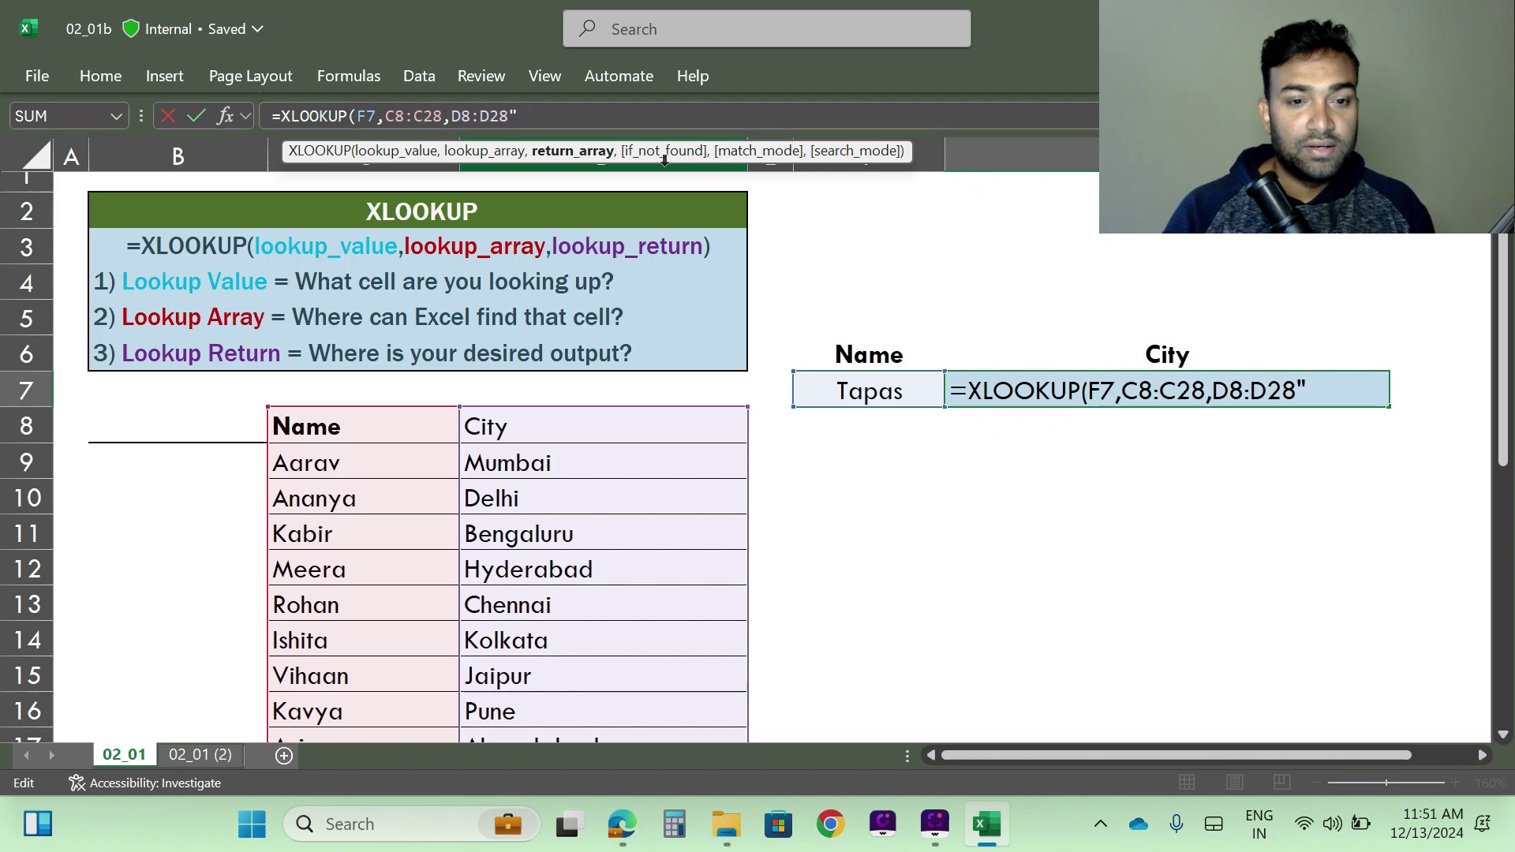
pyautogui.write('Name is')
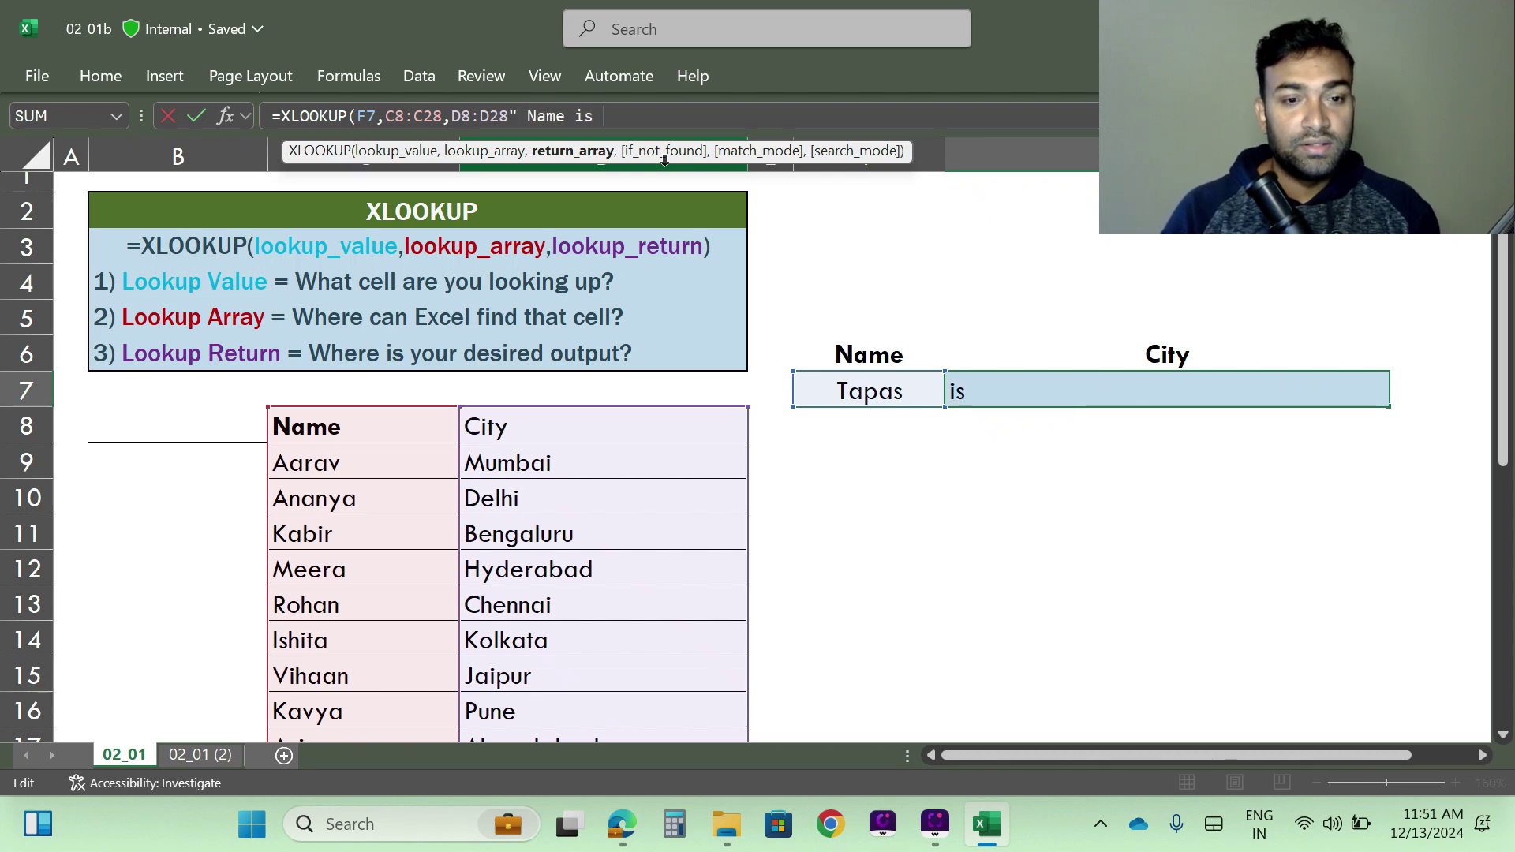
pyautogui.write(' not li')
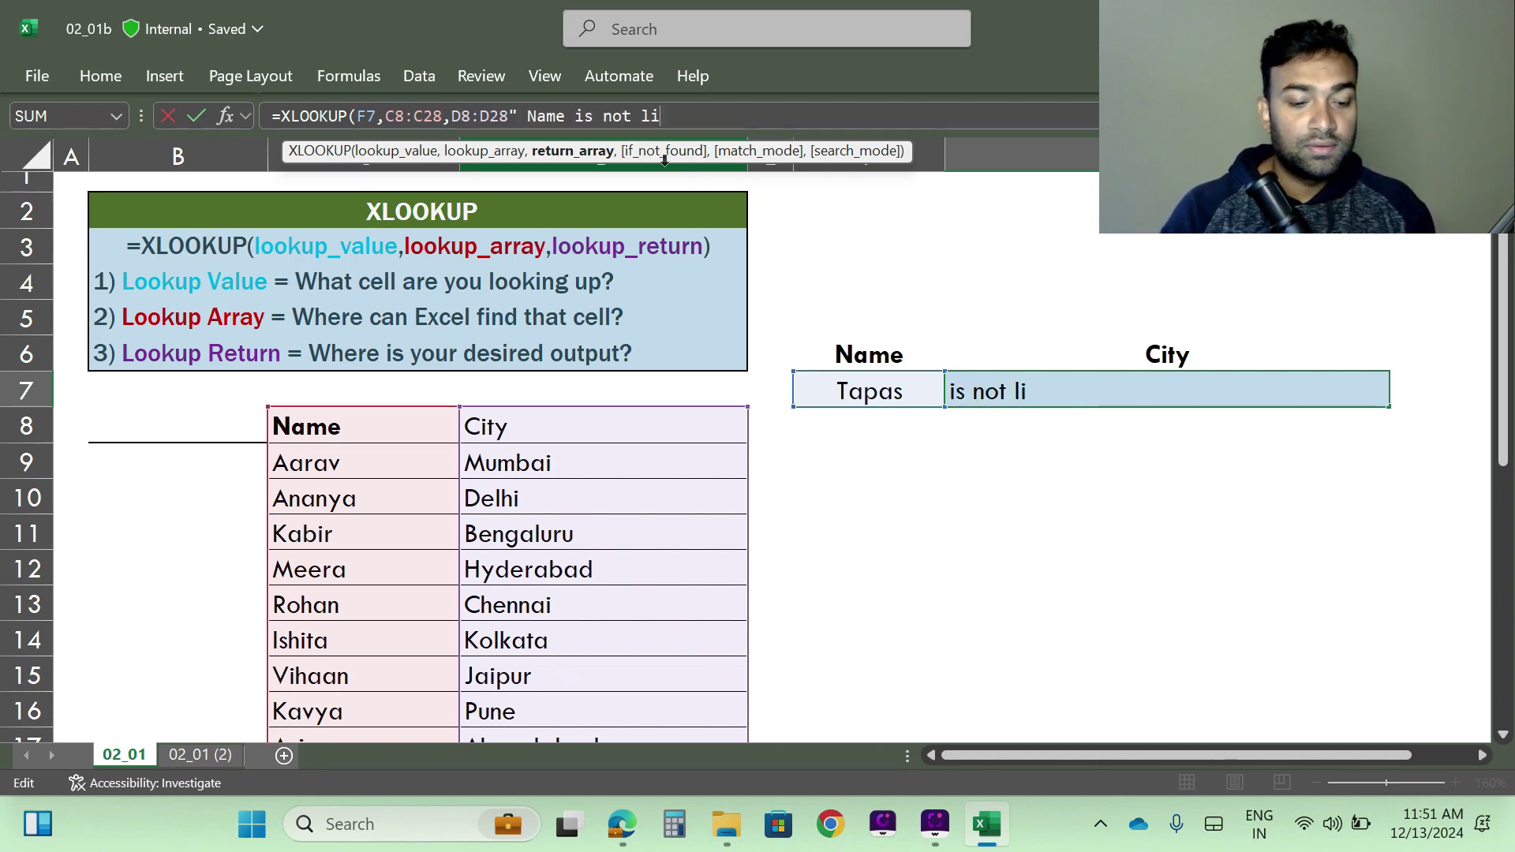
pyautogui.write('sted')
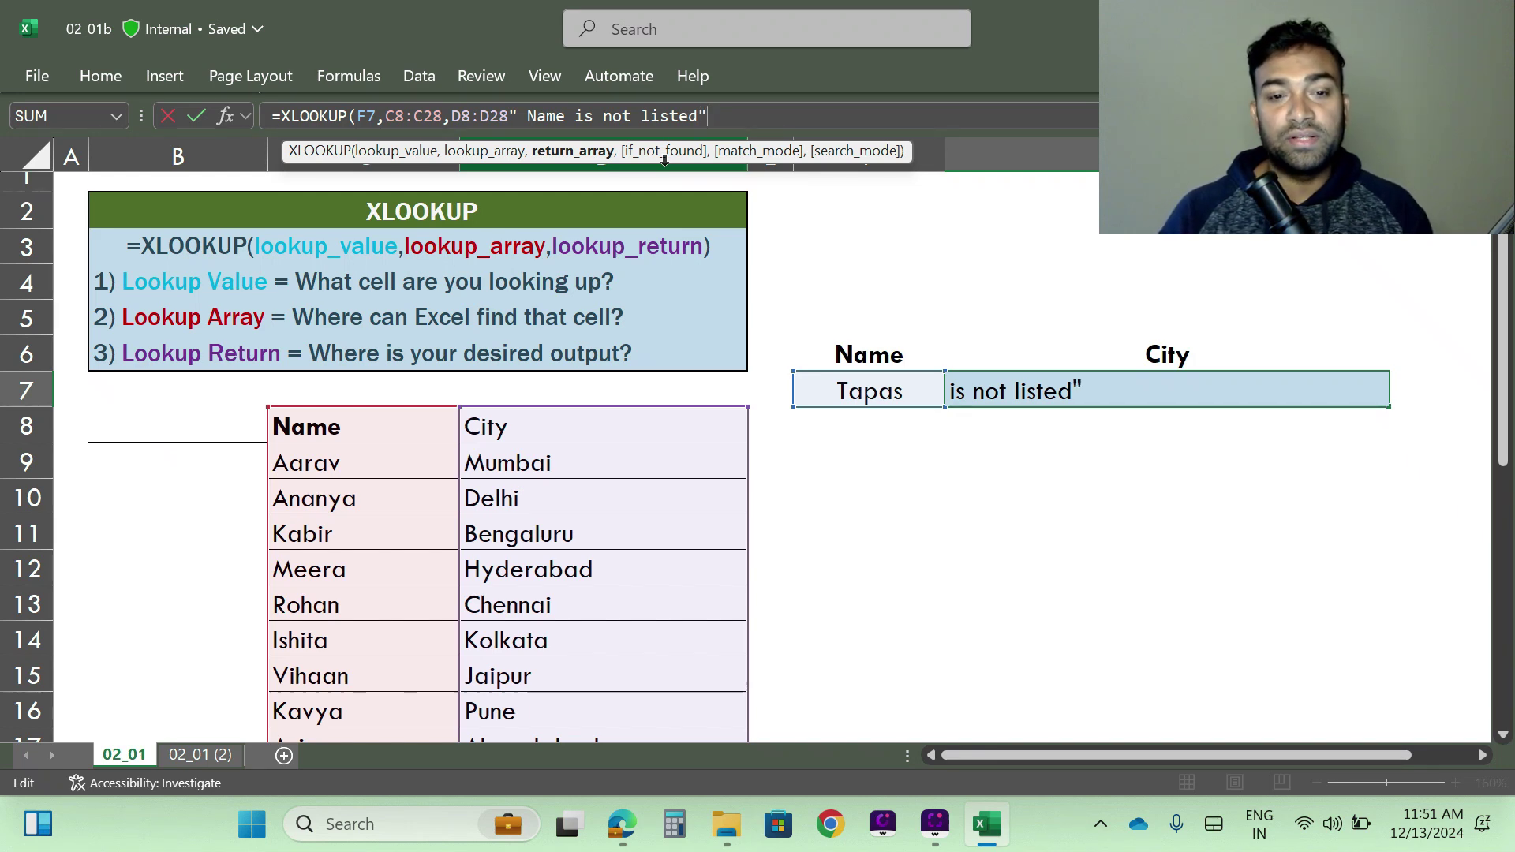
pyautogui.write(')')
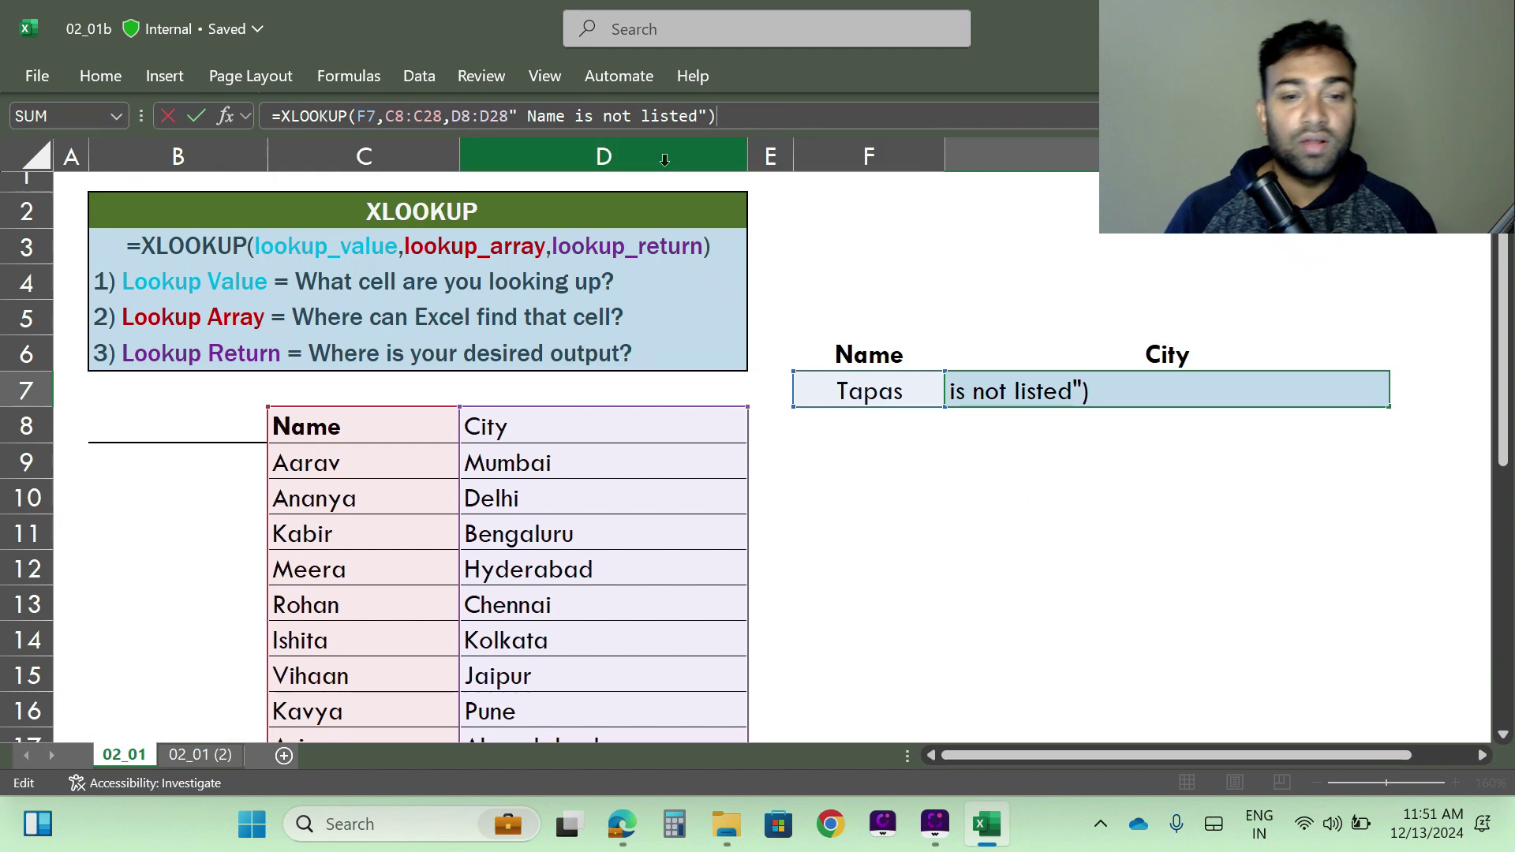
pyautogui.press('Return')
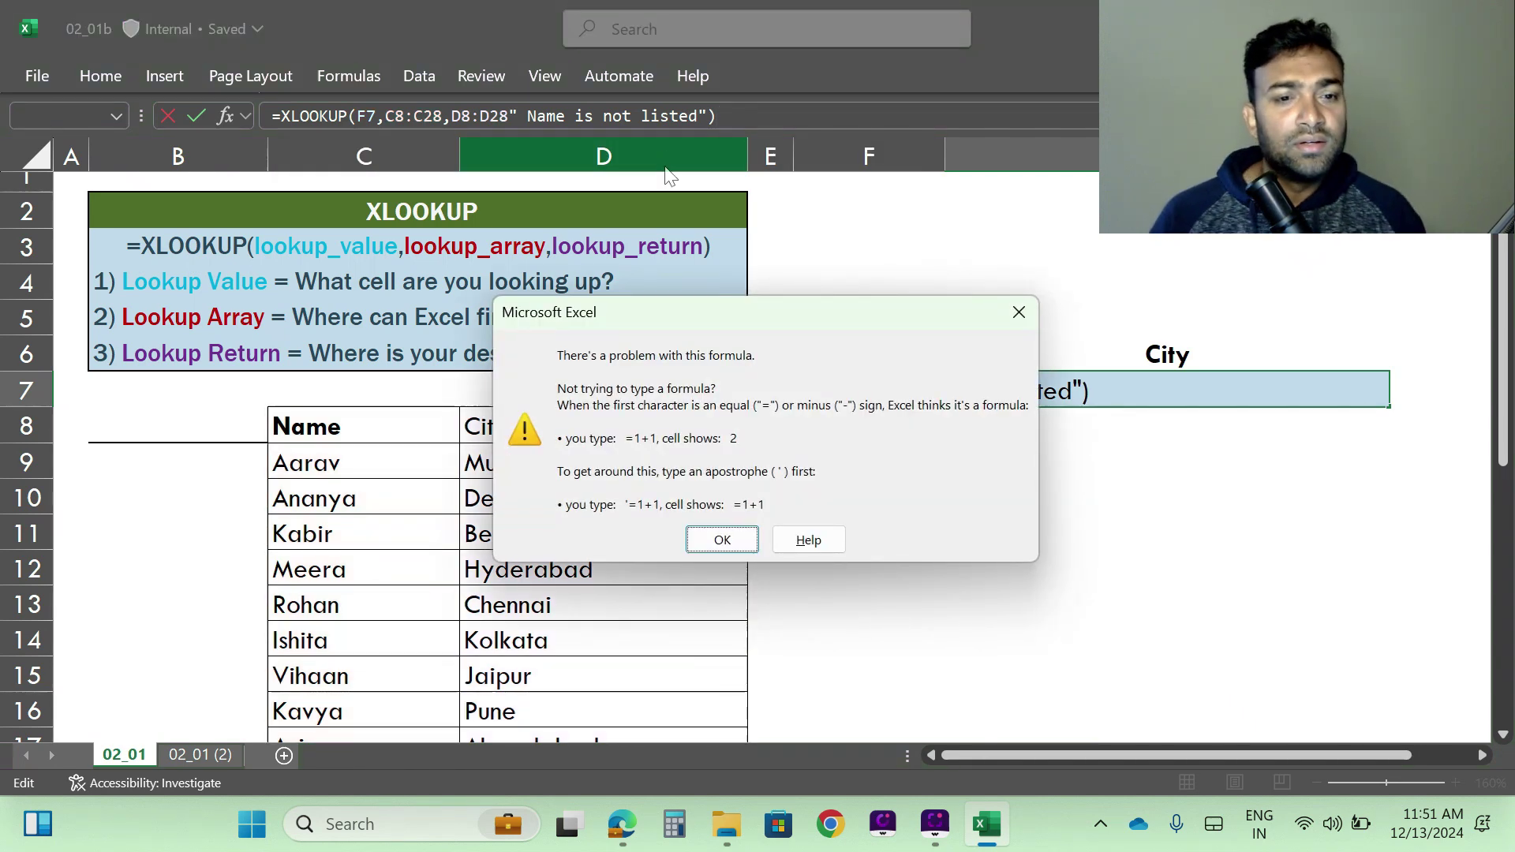
pyautogui.click(720, 542)
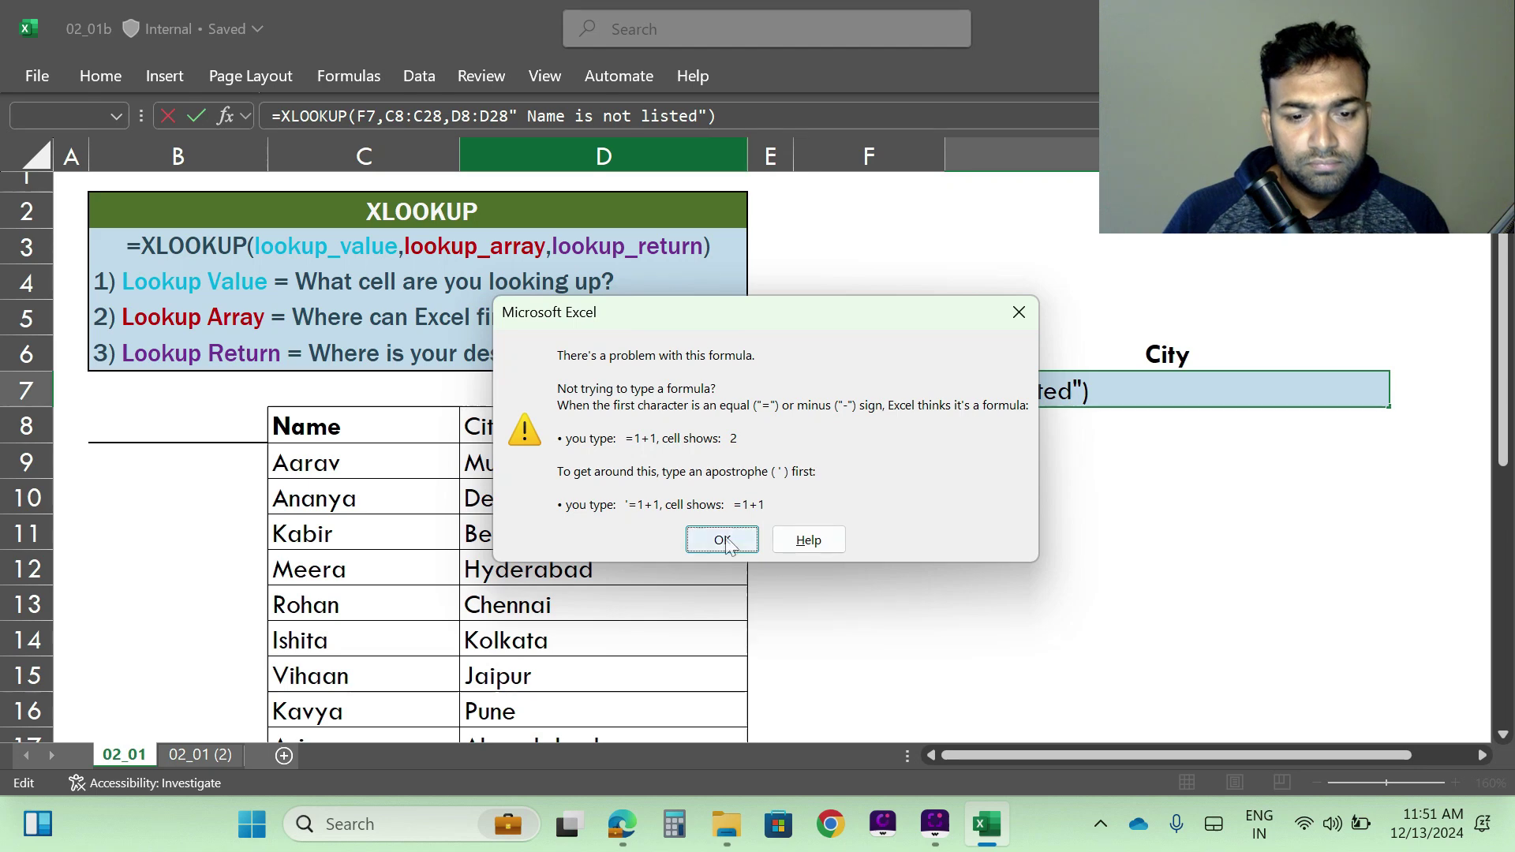
# Insert a comma after D8:D28 in the G7 formula to make " Name is not listed" the if_not_found argument, and enter the formula
pyautogui.click(767, 116)
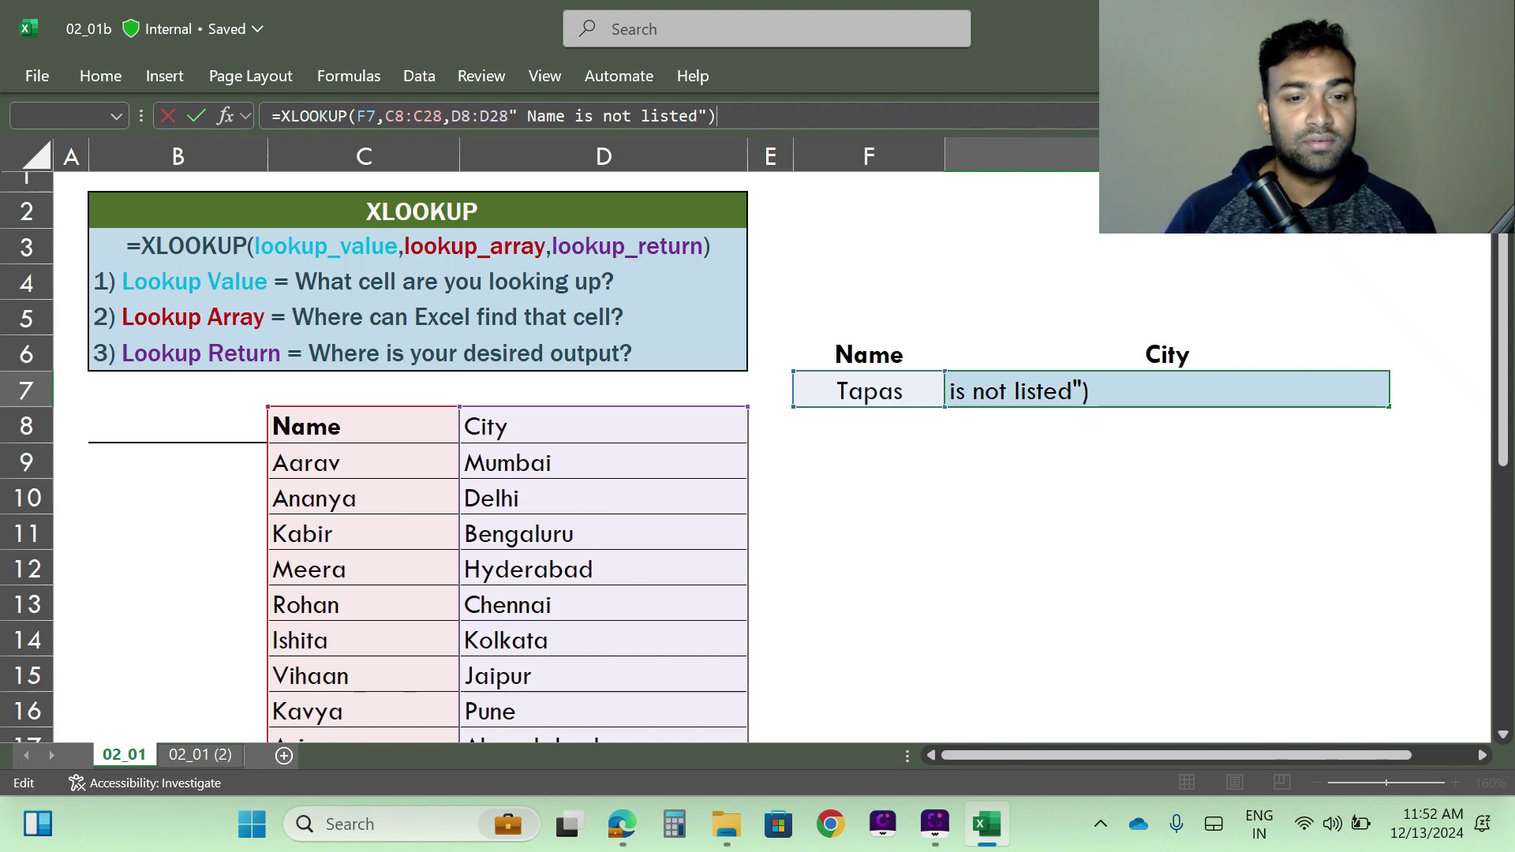
pyautogui.click(546, 116)
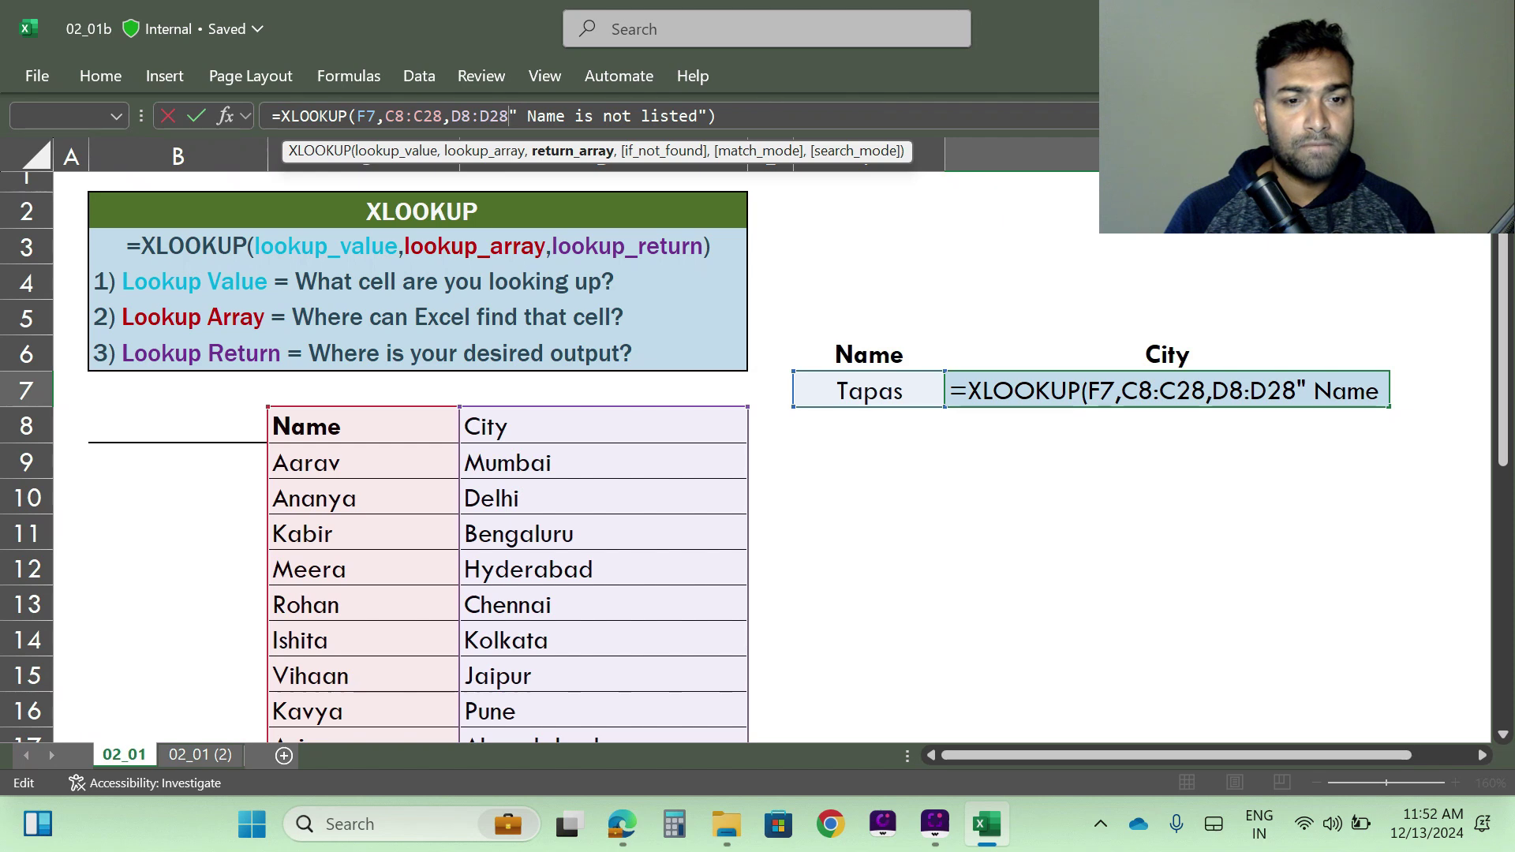
pyautogui.write(',')
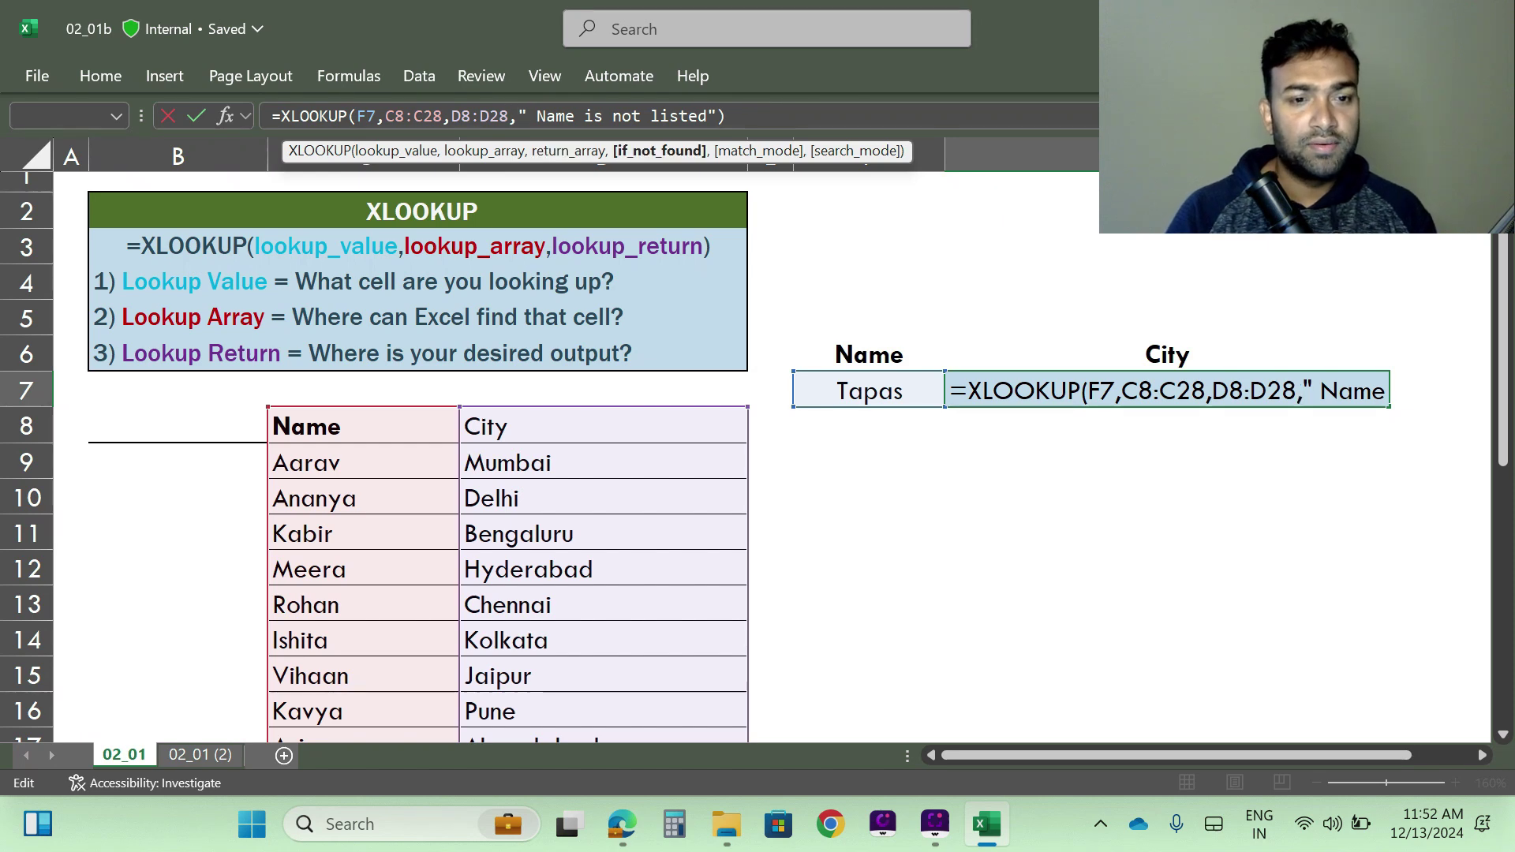
pyautogui.press('BackSpace')
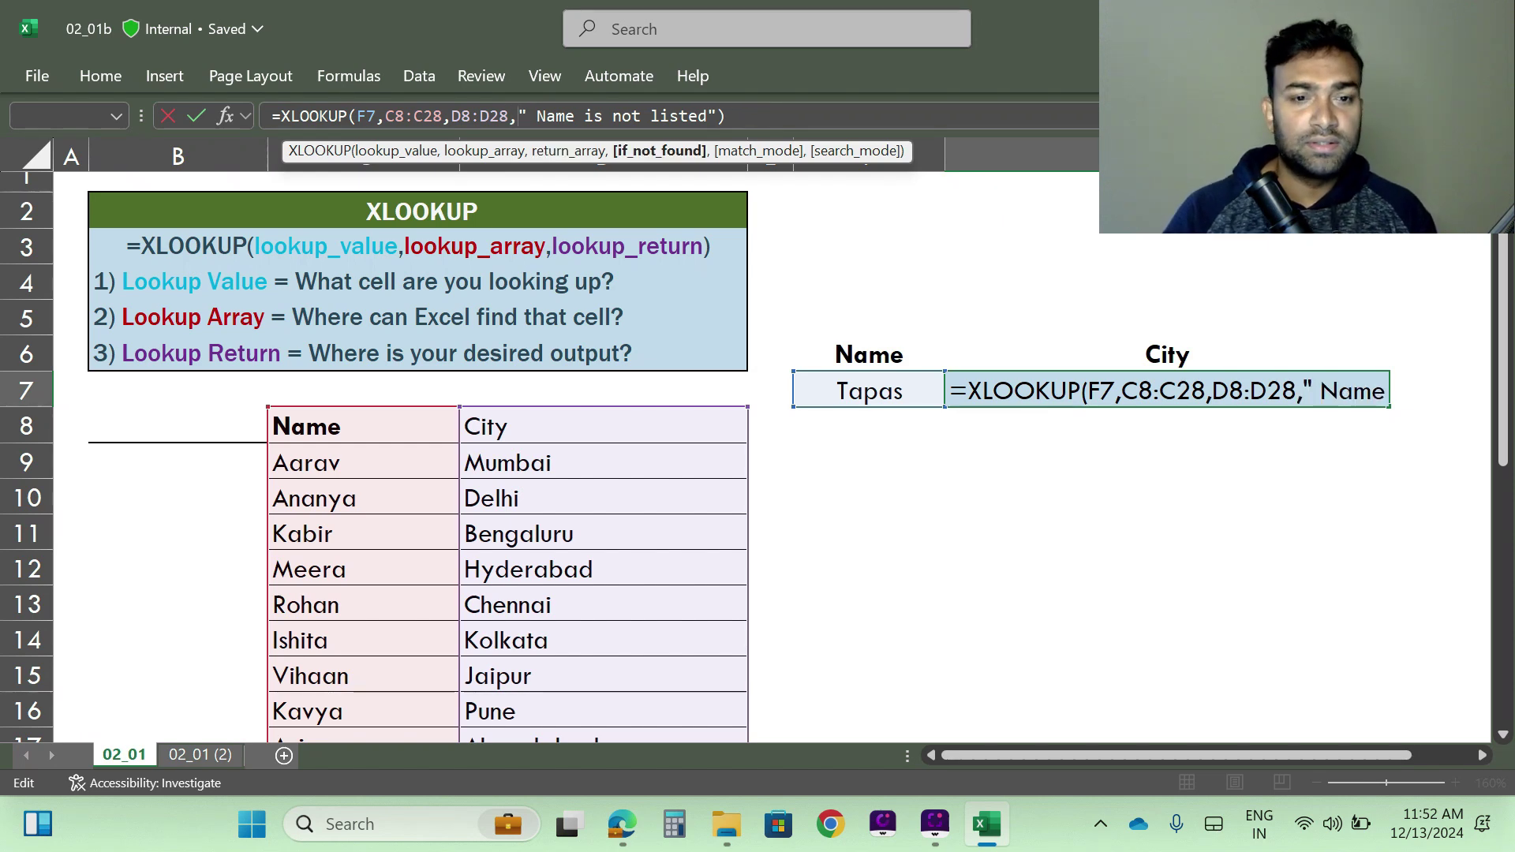
pyautogui.click(726, 116)
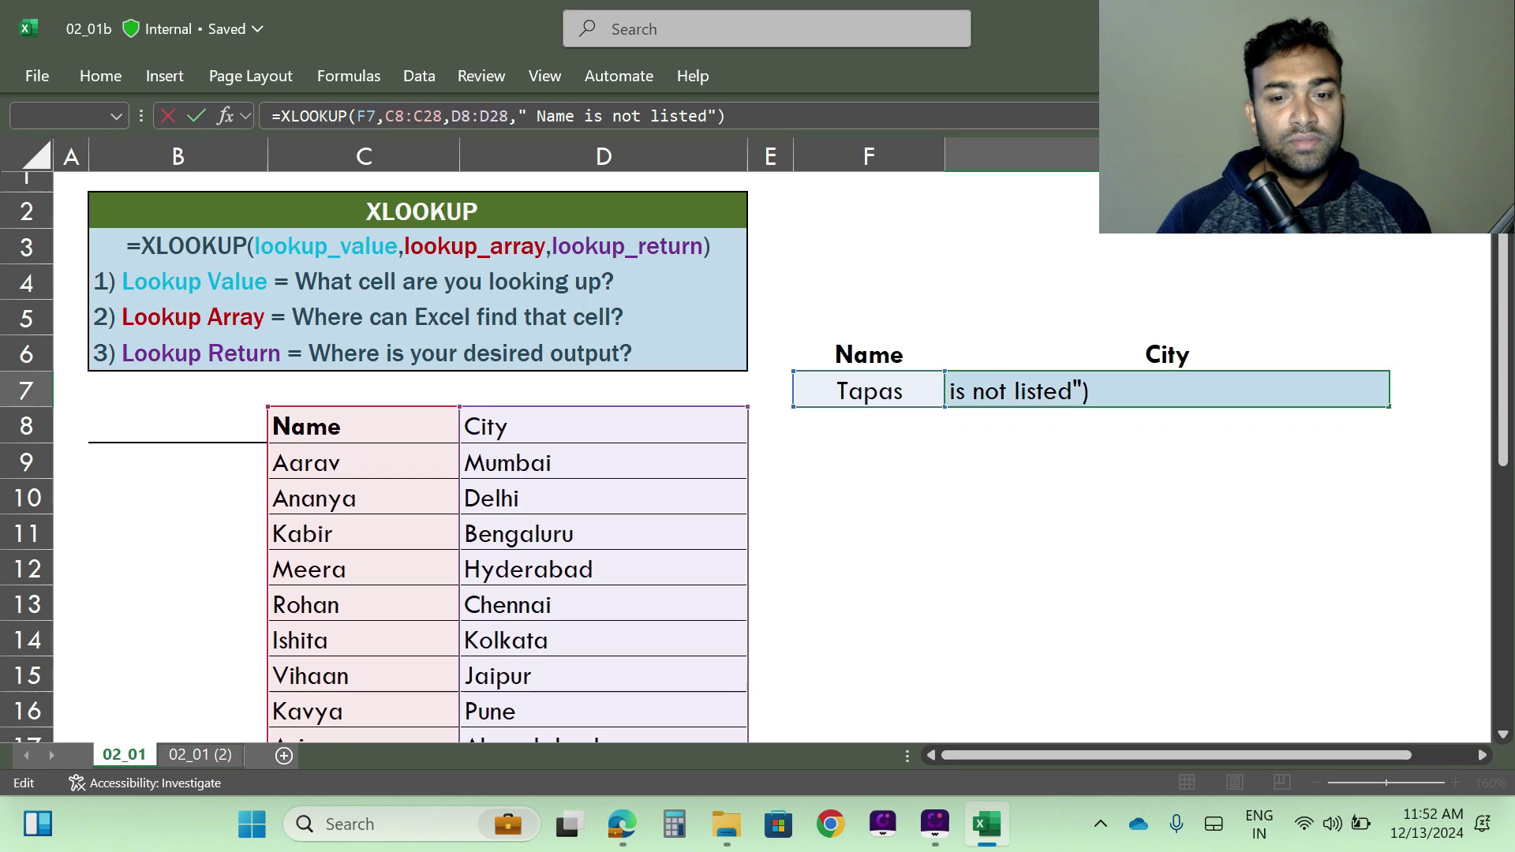
pyautogui.press('Return')
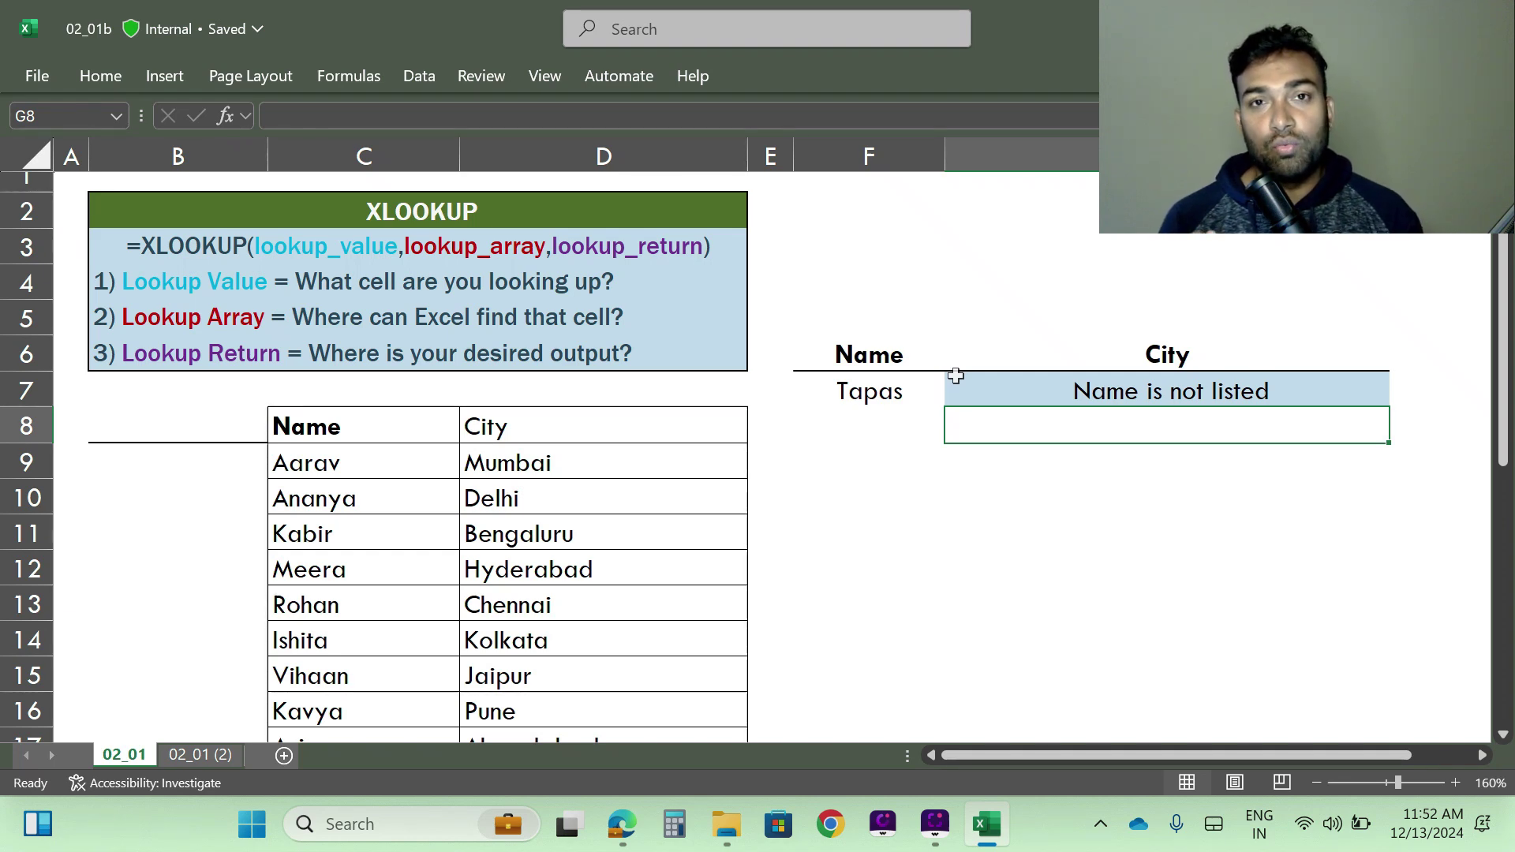
# Check the names in the source table for the one entered in F7
pyautogui.click(870, 395)
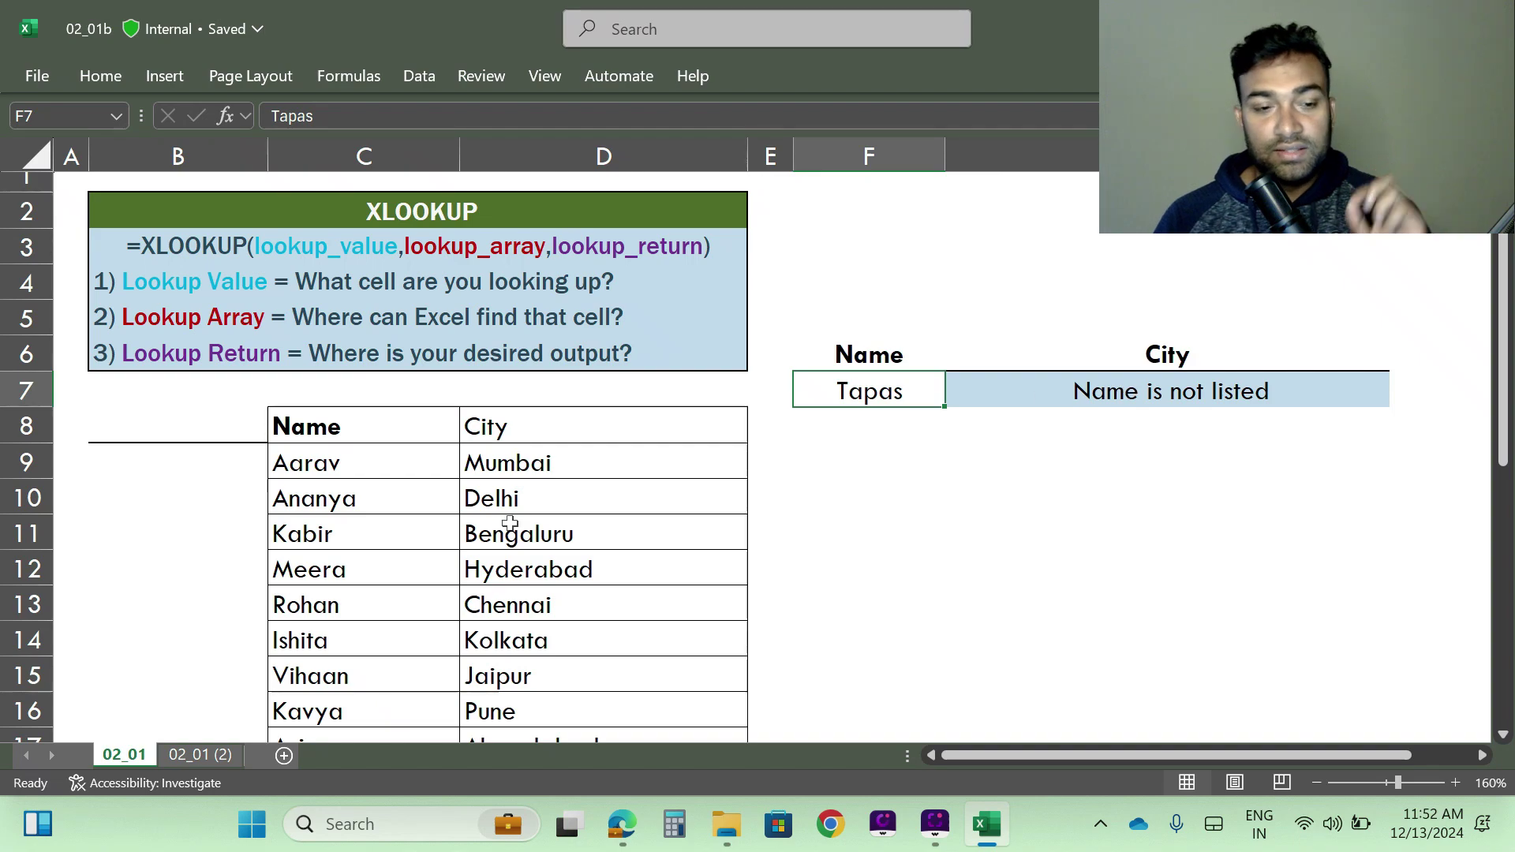
pyautogui.scroll(-5, 348, 473)
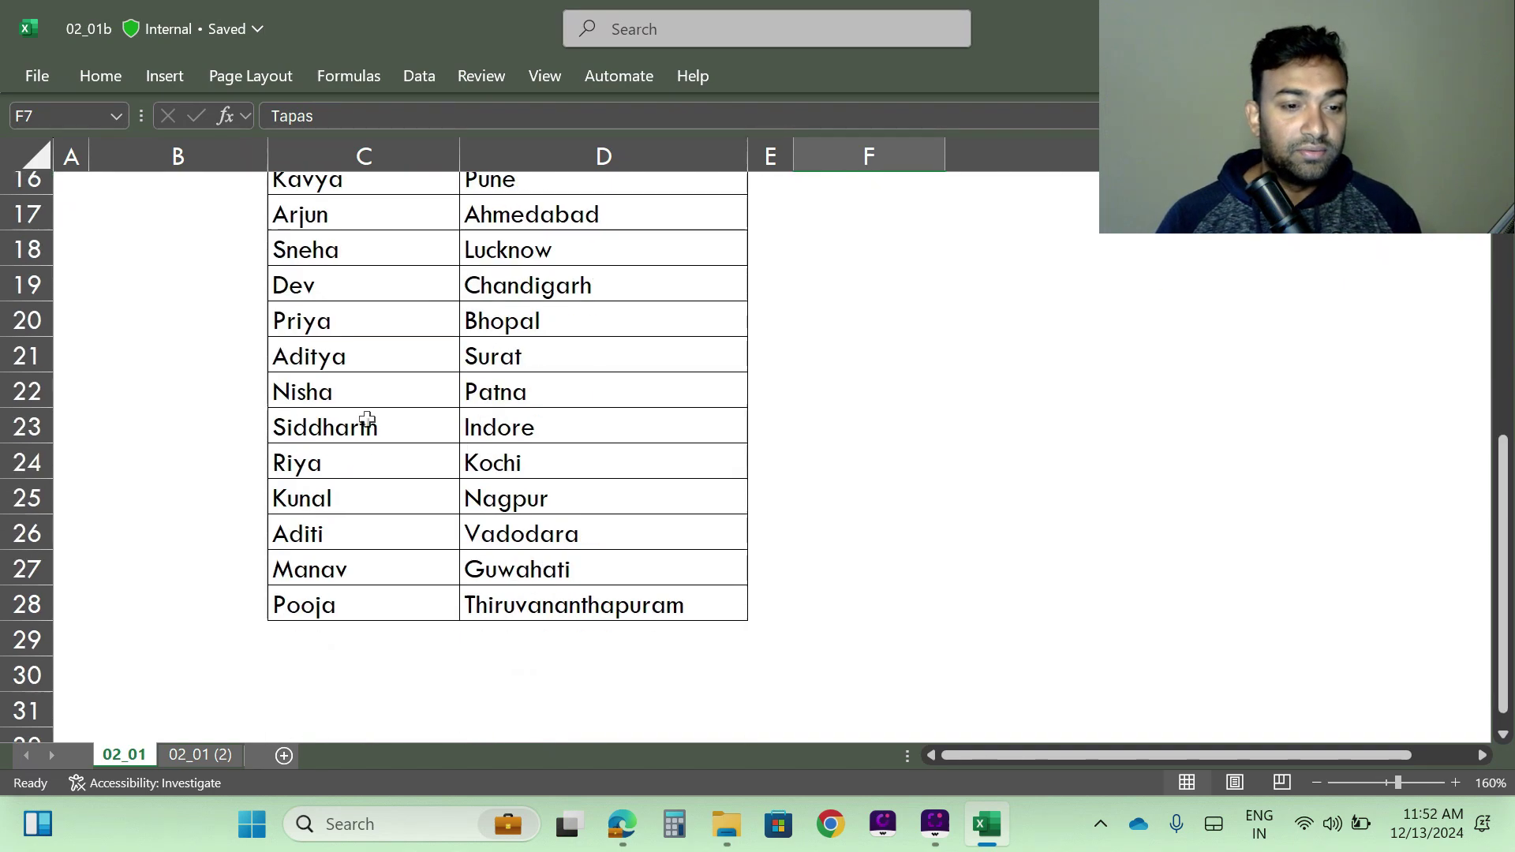
pyautogui.scroll(5, 365, 423)
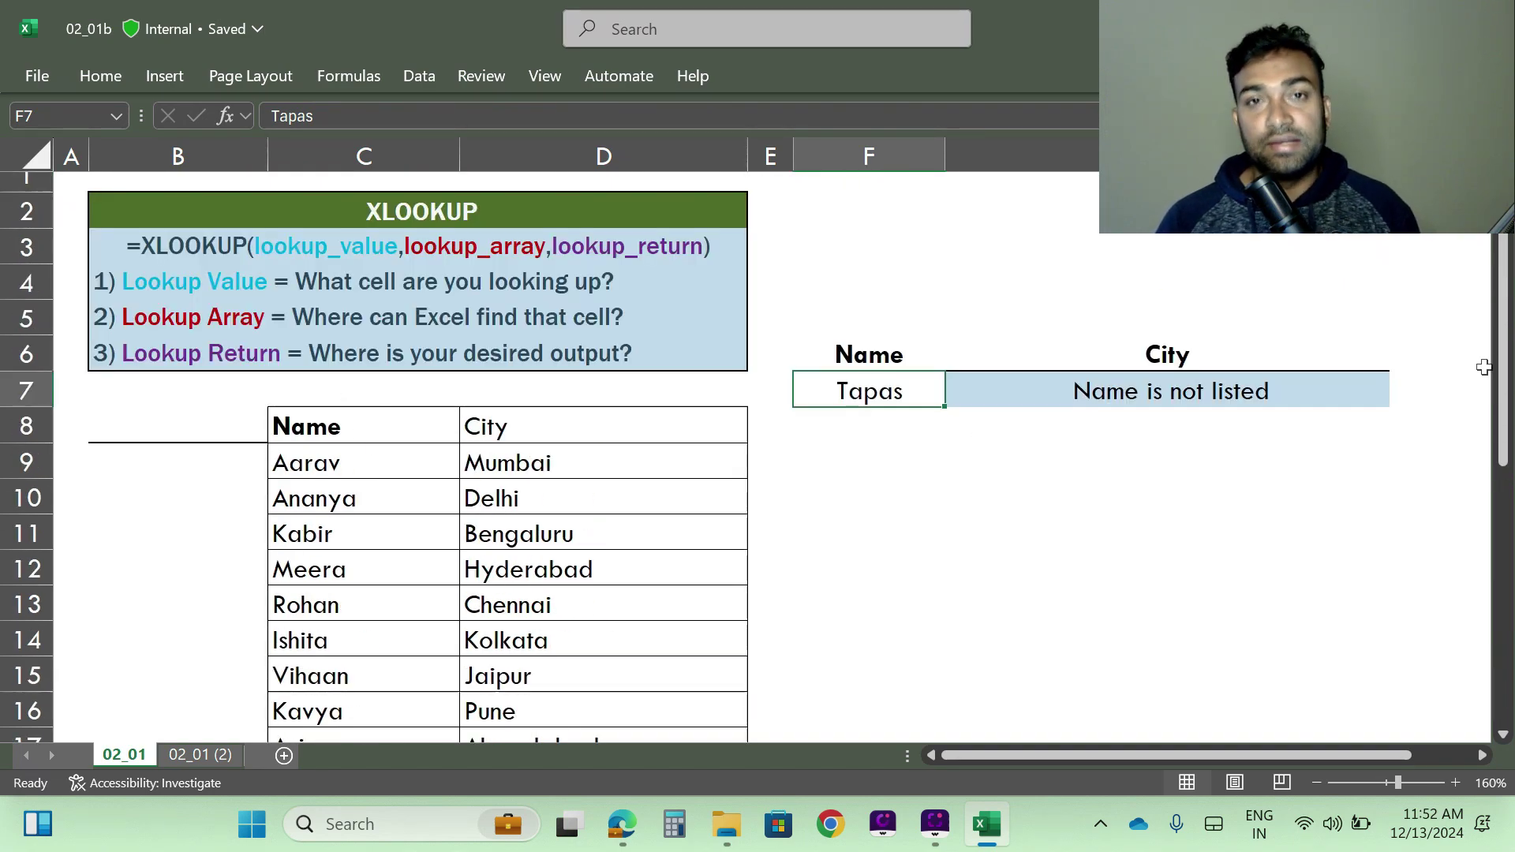
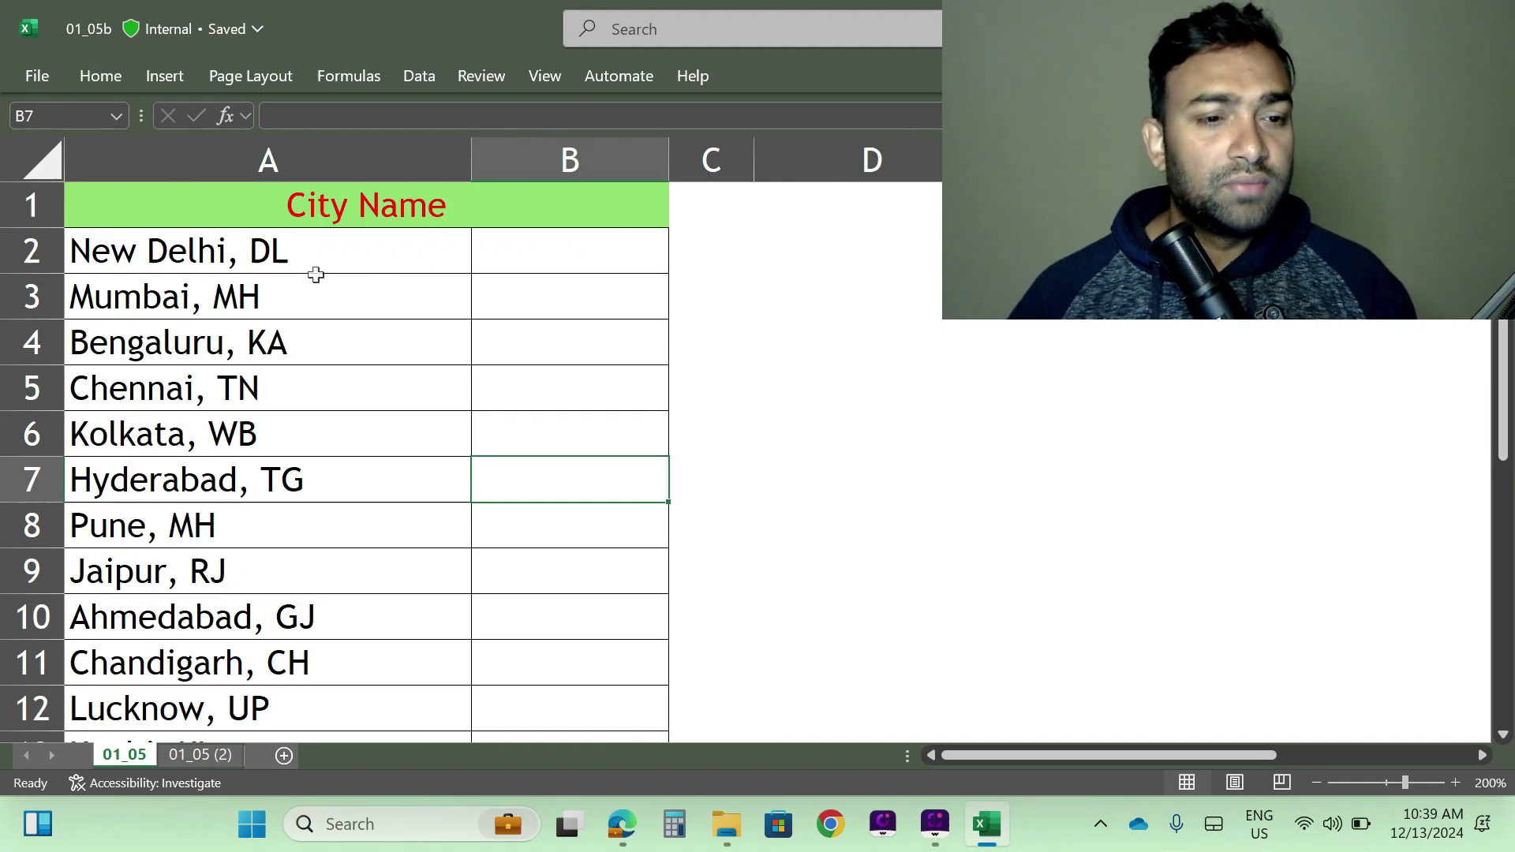
# Widen column B slightly in the City Name table of workbook 01_05b
pyautogui.scroll(-10, 314, 272)
pyautogui.scroll(6, 262, 468)
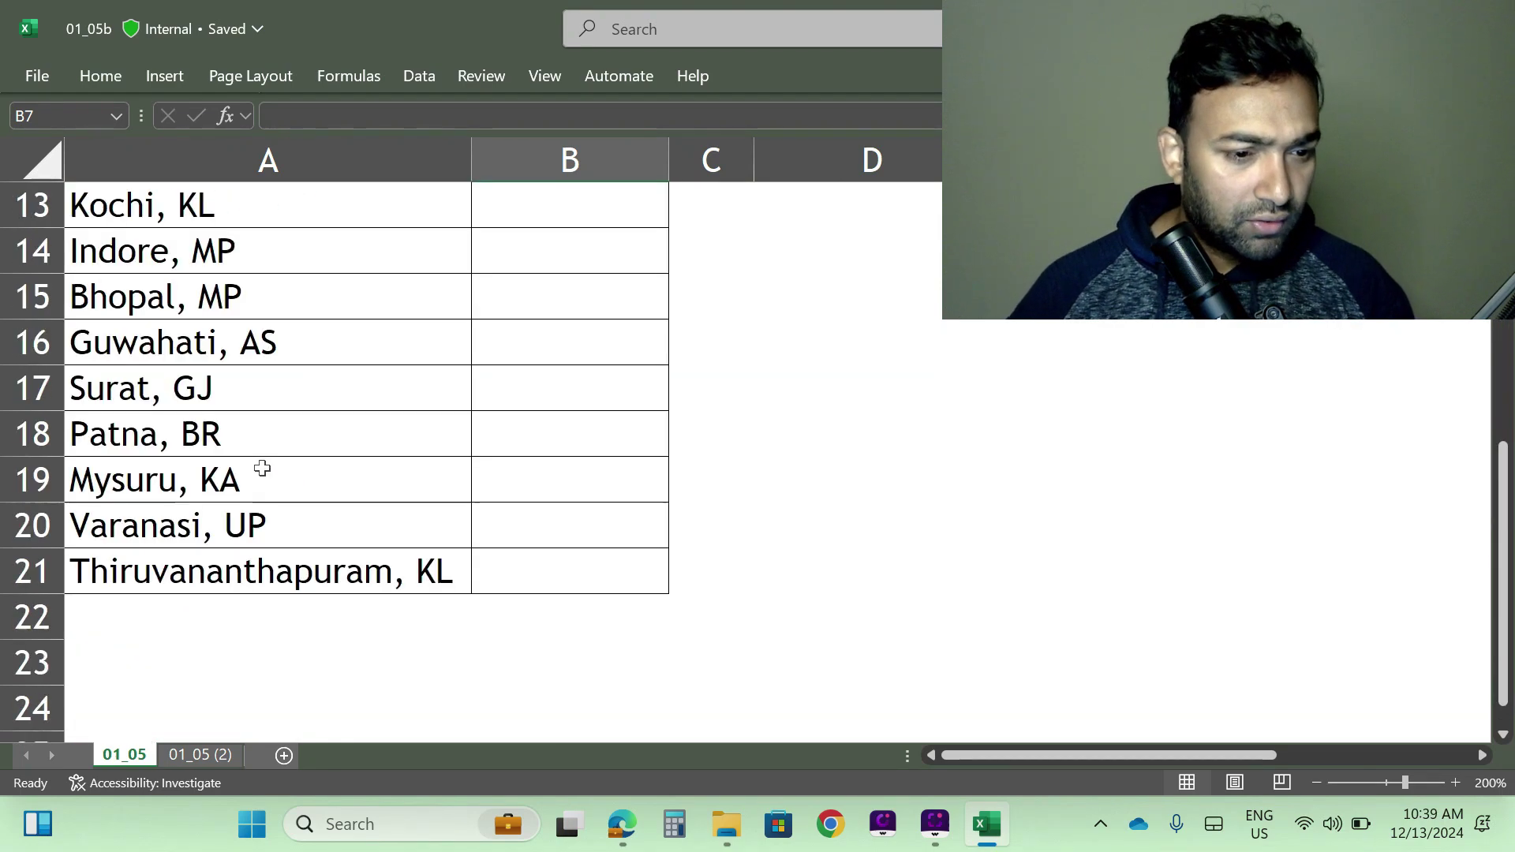
pyautogui.scroll(4, 474, 481)
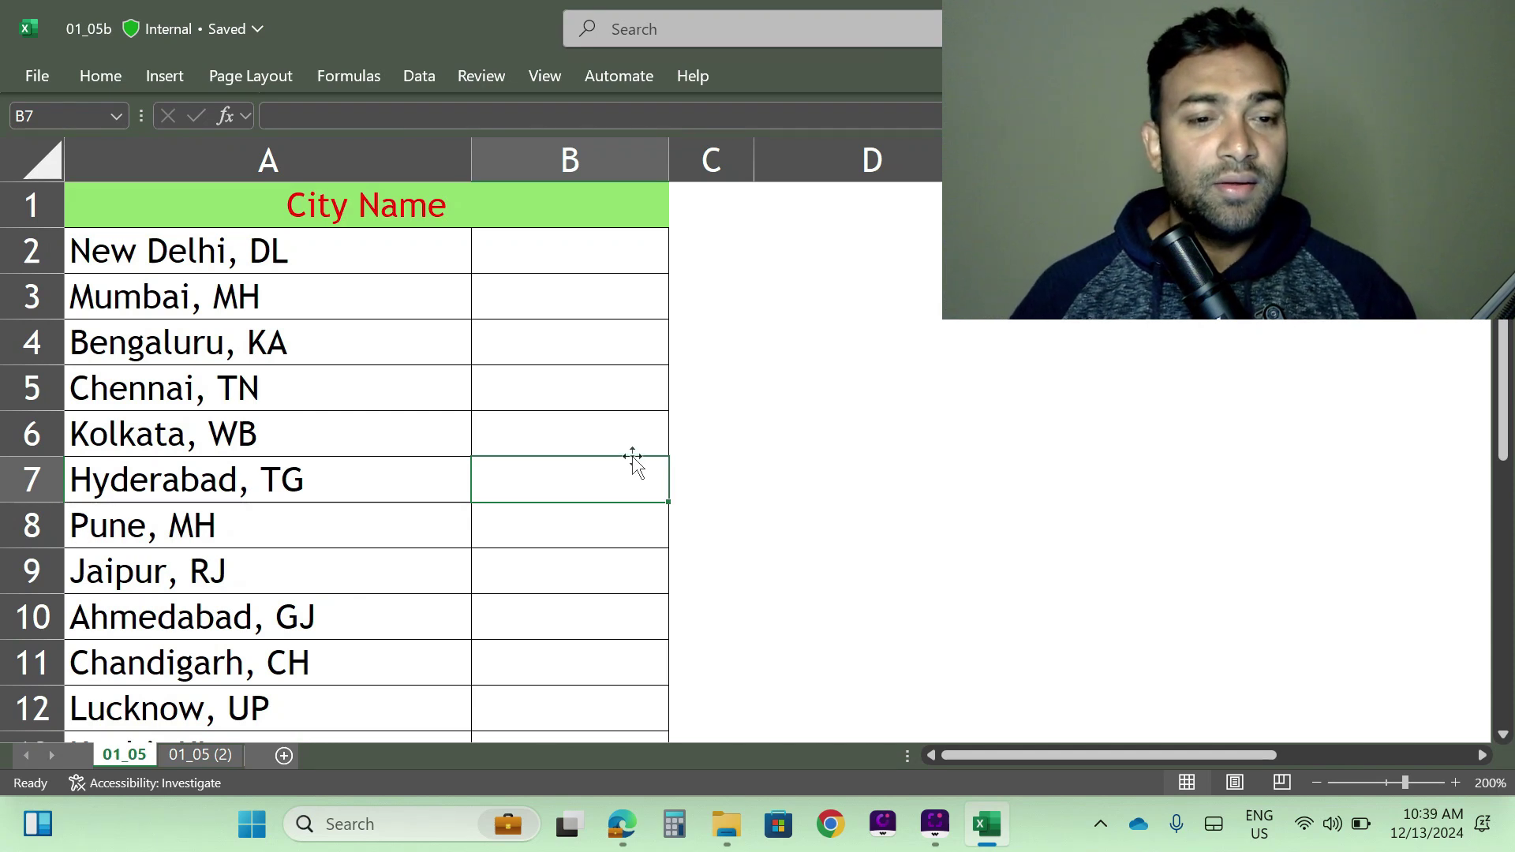
pyautogui.moveTo(668, 147); pyautogui.dragTo(687, 147)
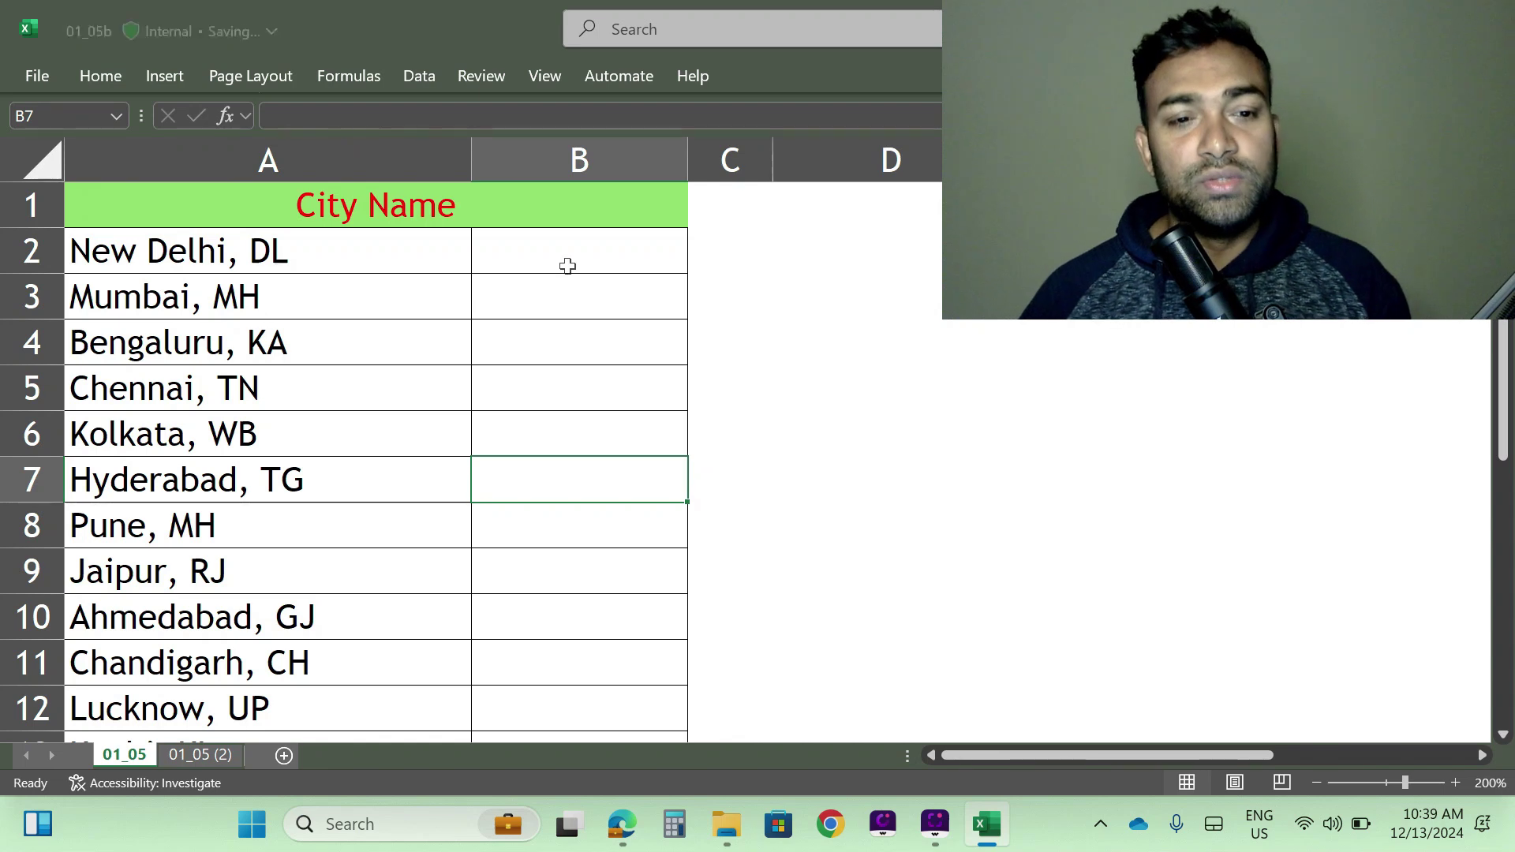
# Enter the formula =LEFT(A2,9) in B2 to extract the first nine characters of the city text in A2
pyautogui.click(555, 256)
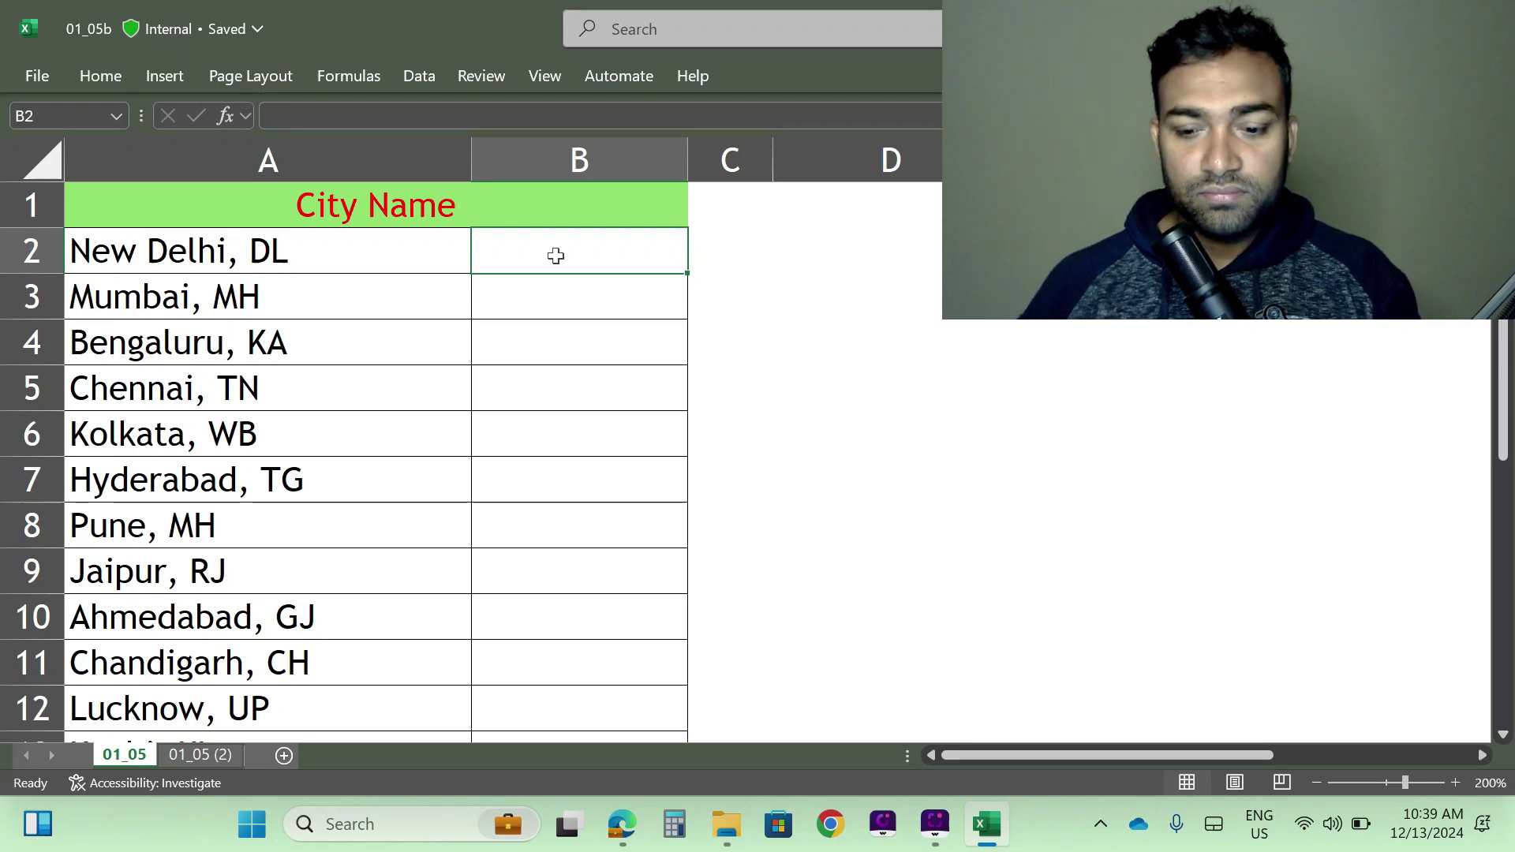
pyautogui.write('=')
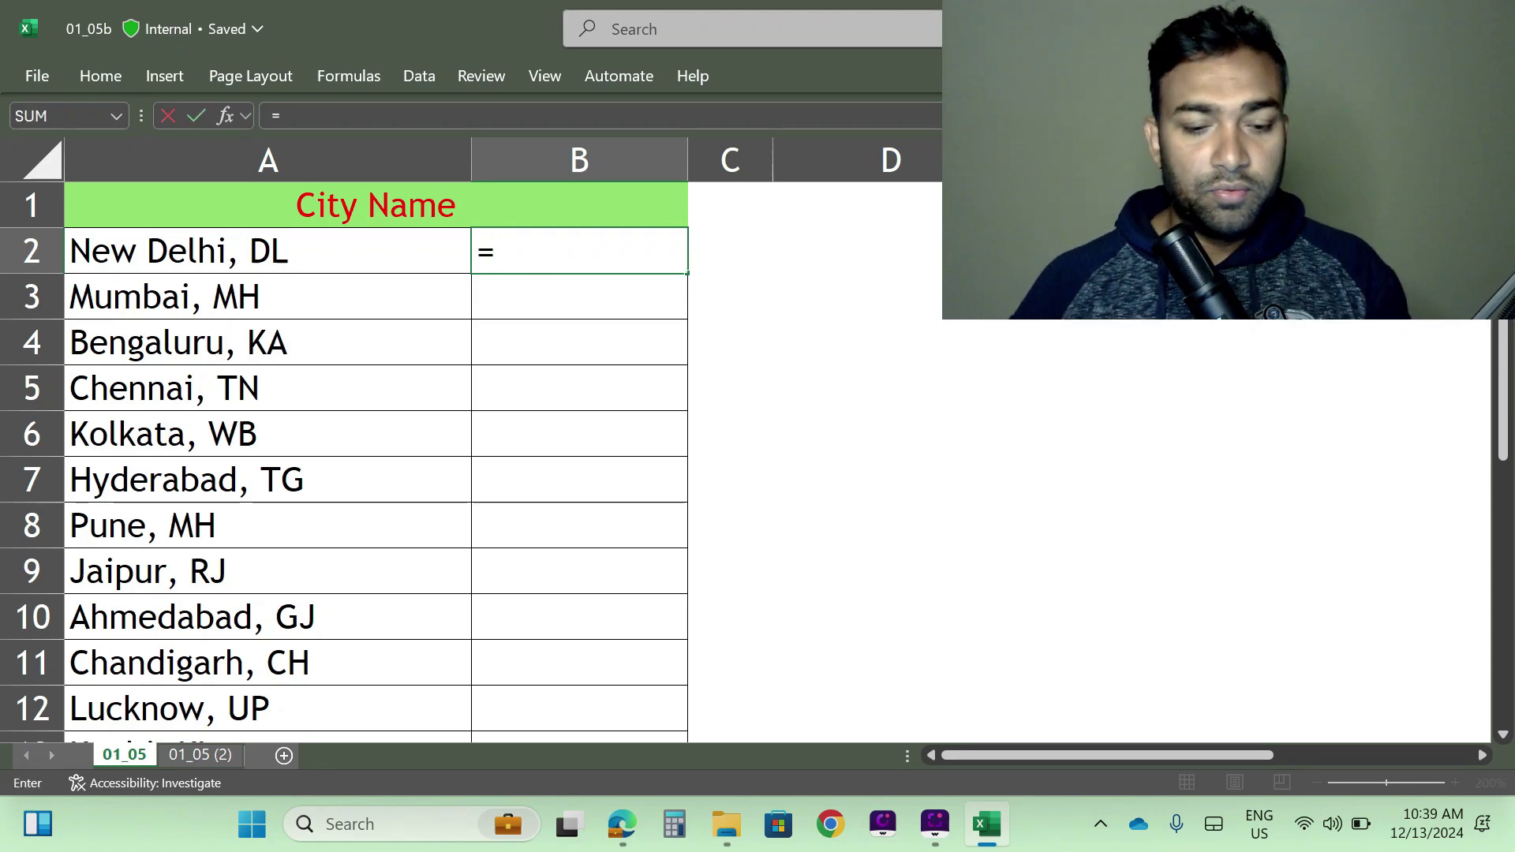
pyautogui.write('left')
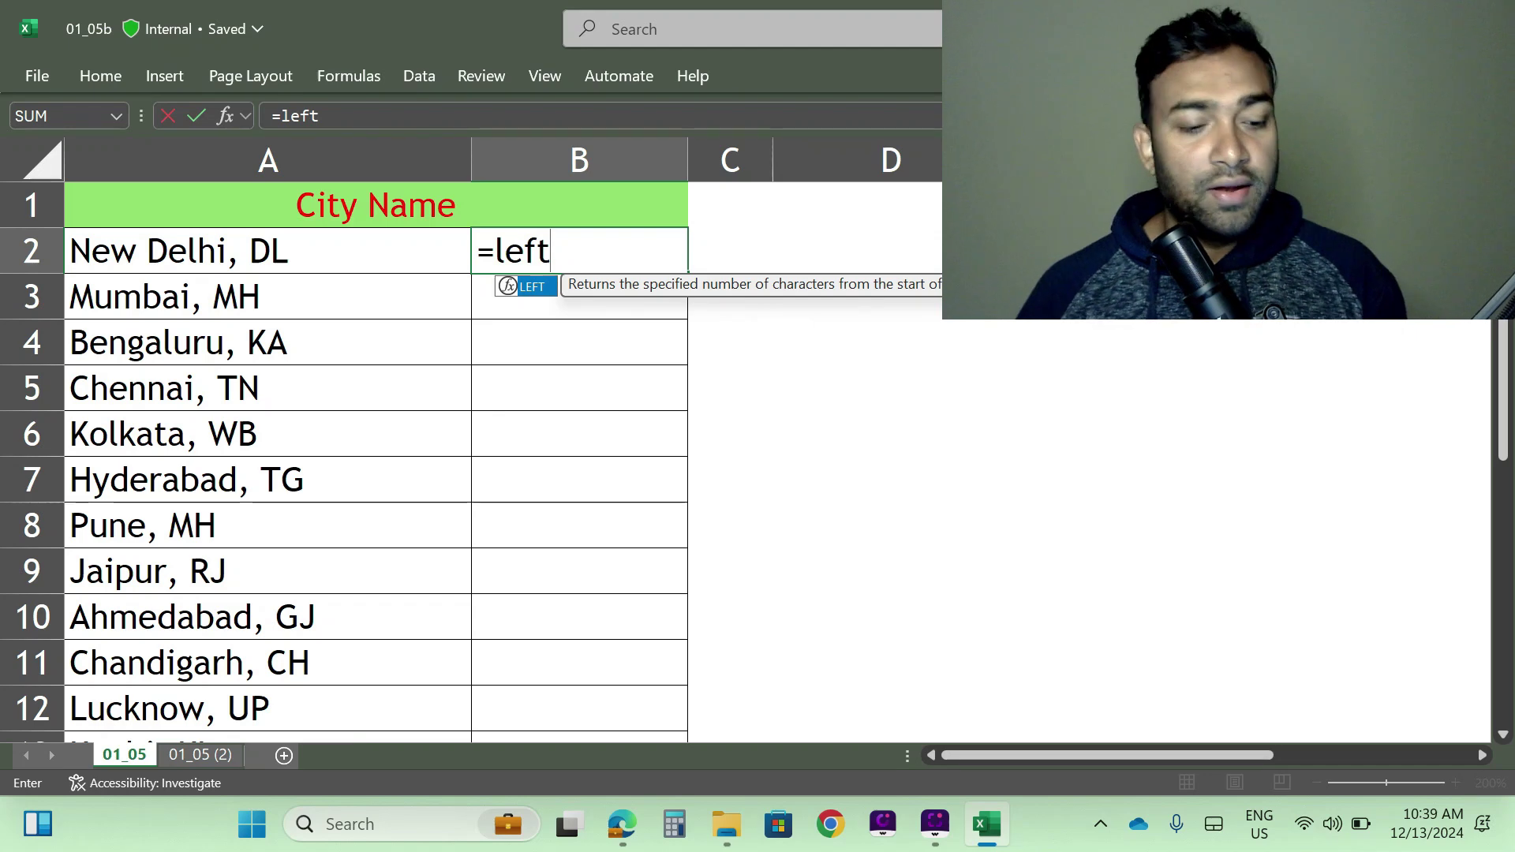
pyautogui.press('Tab')
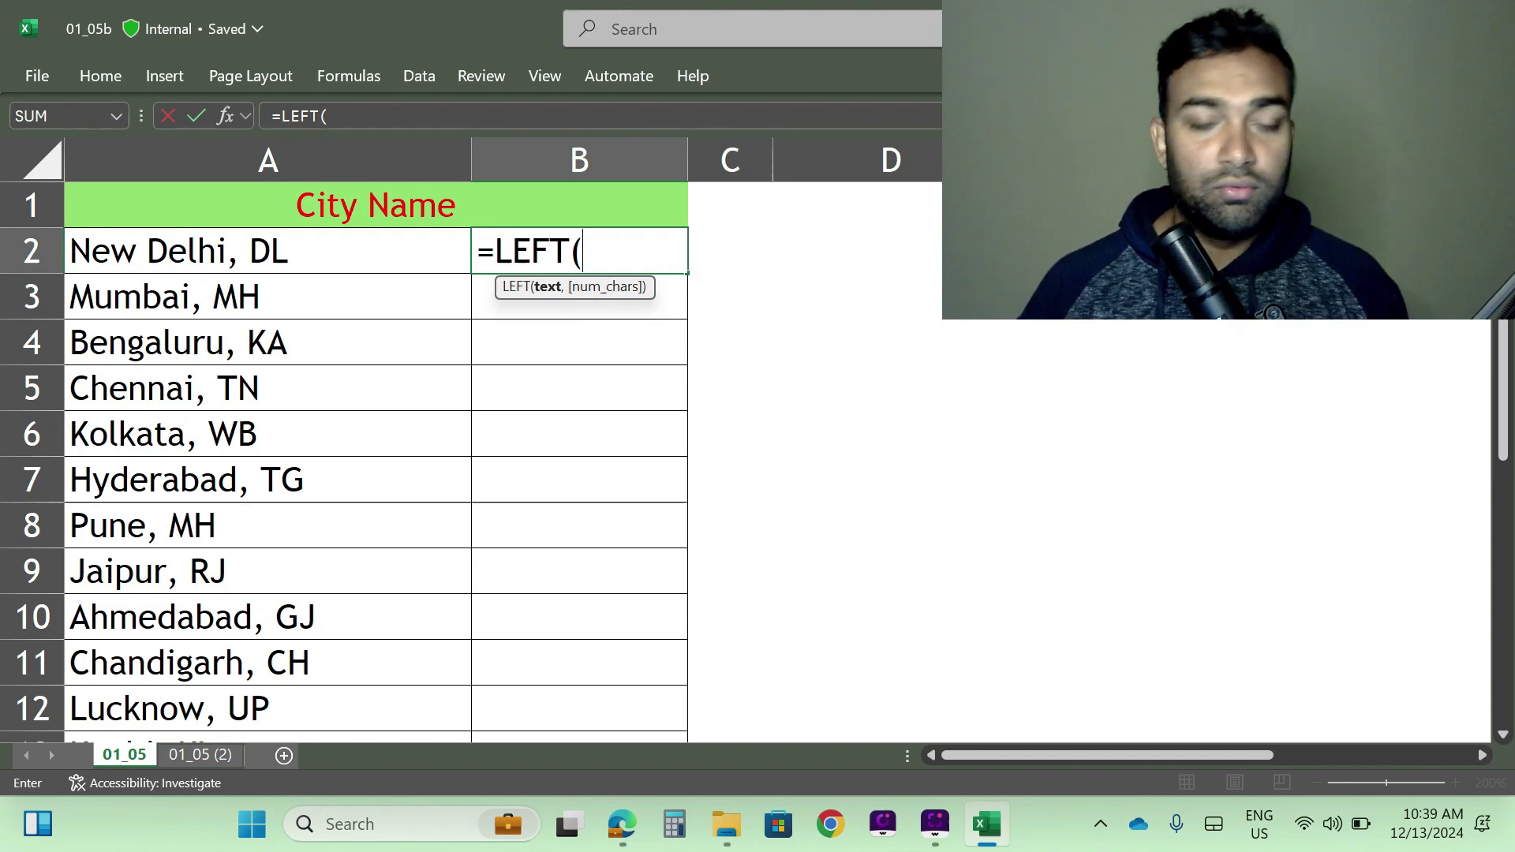
pyautogui.click(226, 250)
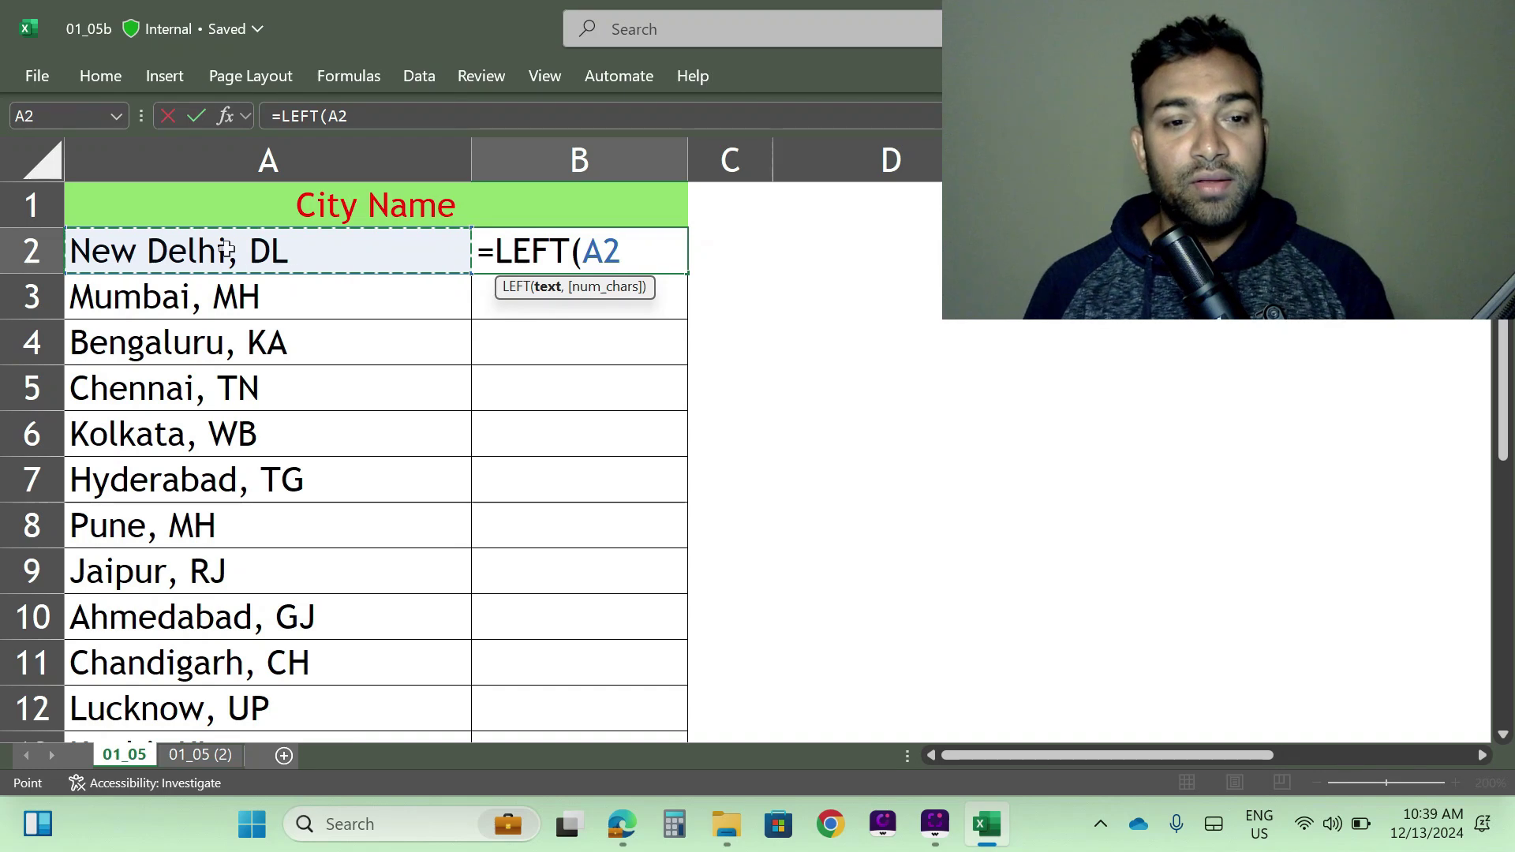
pyautogui.write(',')
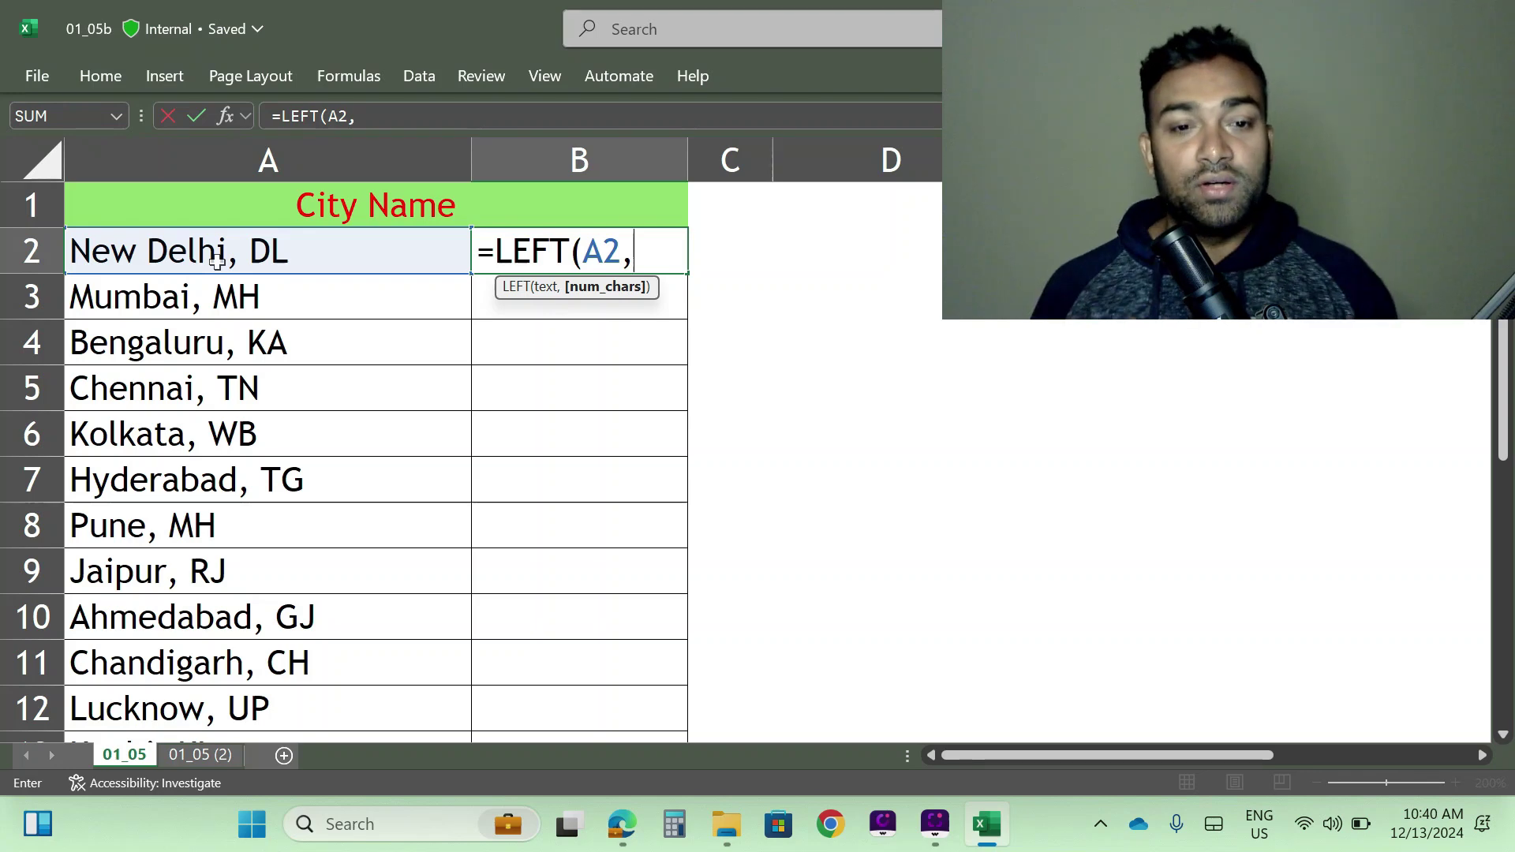
pyautogui.write('9')
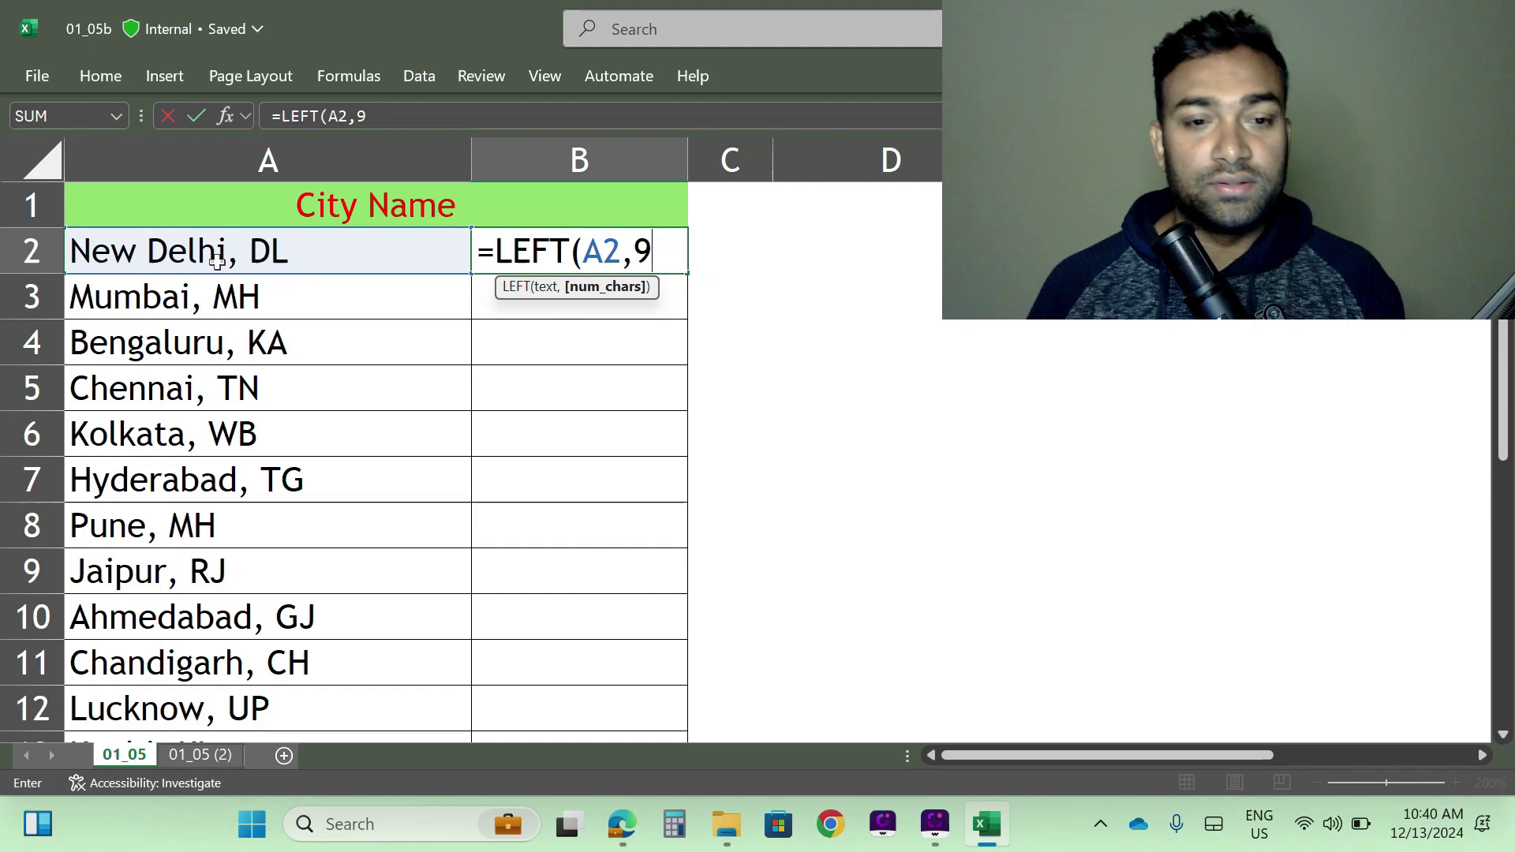
pyautogui.press('Return')
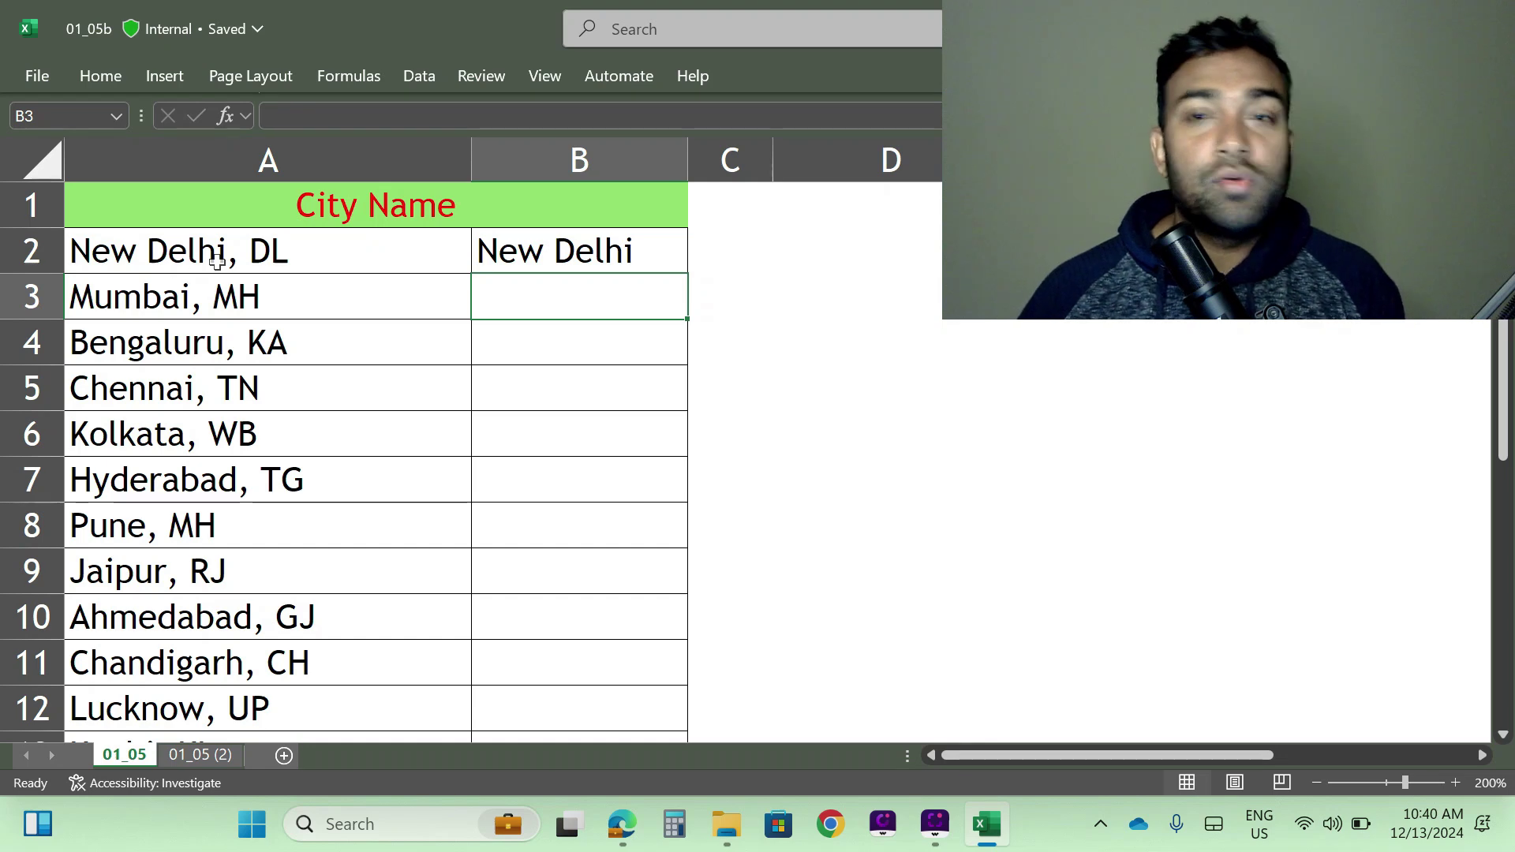
# Fill the LEFT formula from B2 down to row 21 and check the extracted names against column A
pyautogui.click(541, 265)
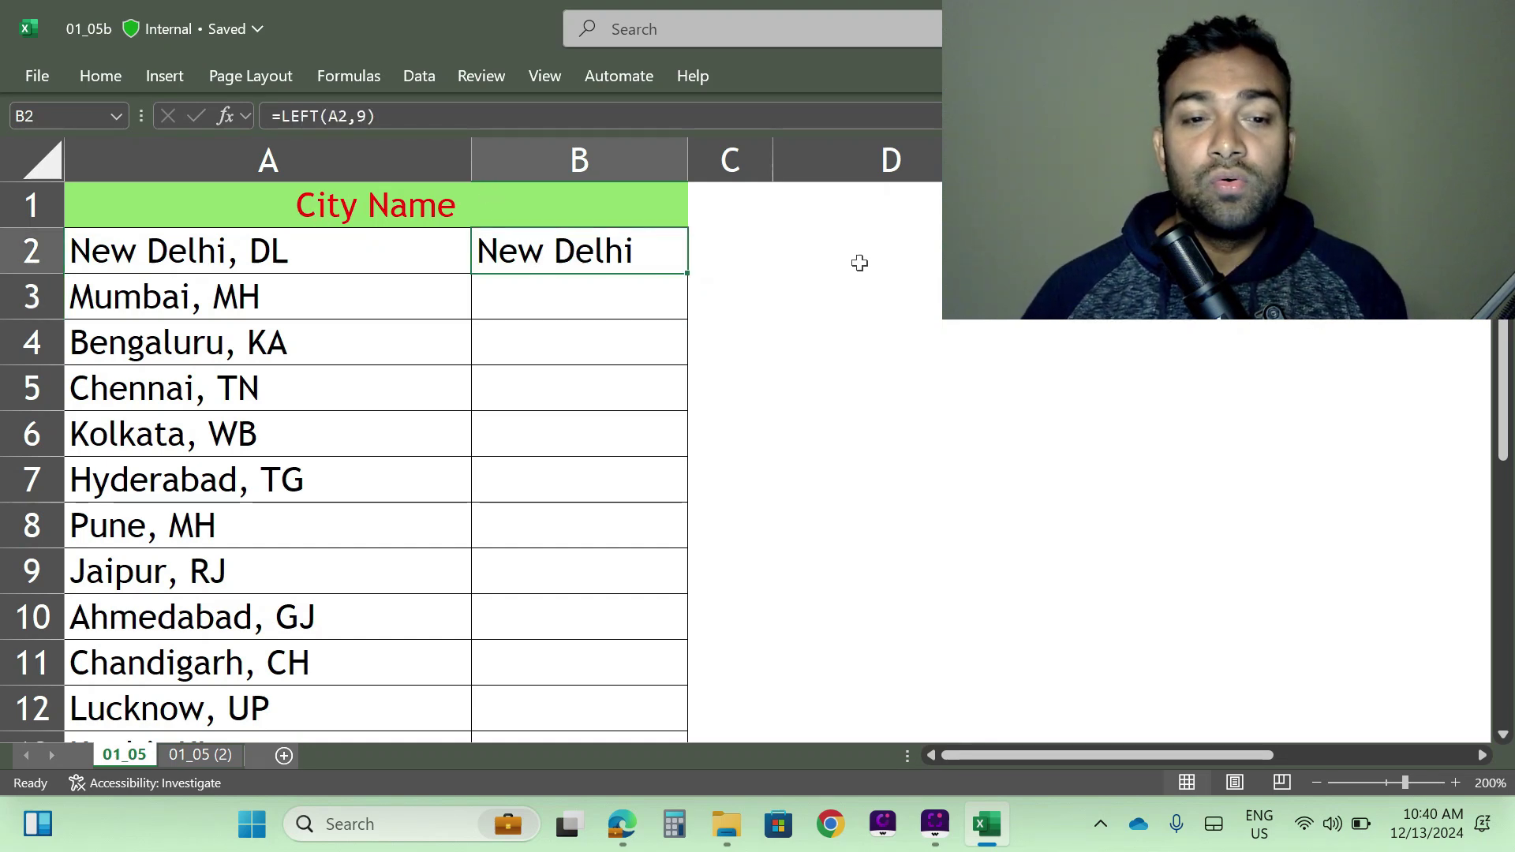
pyautogui.doubleClick(686, 272)
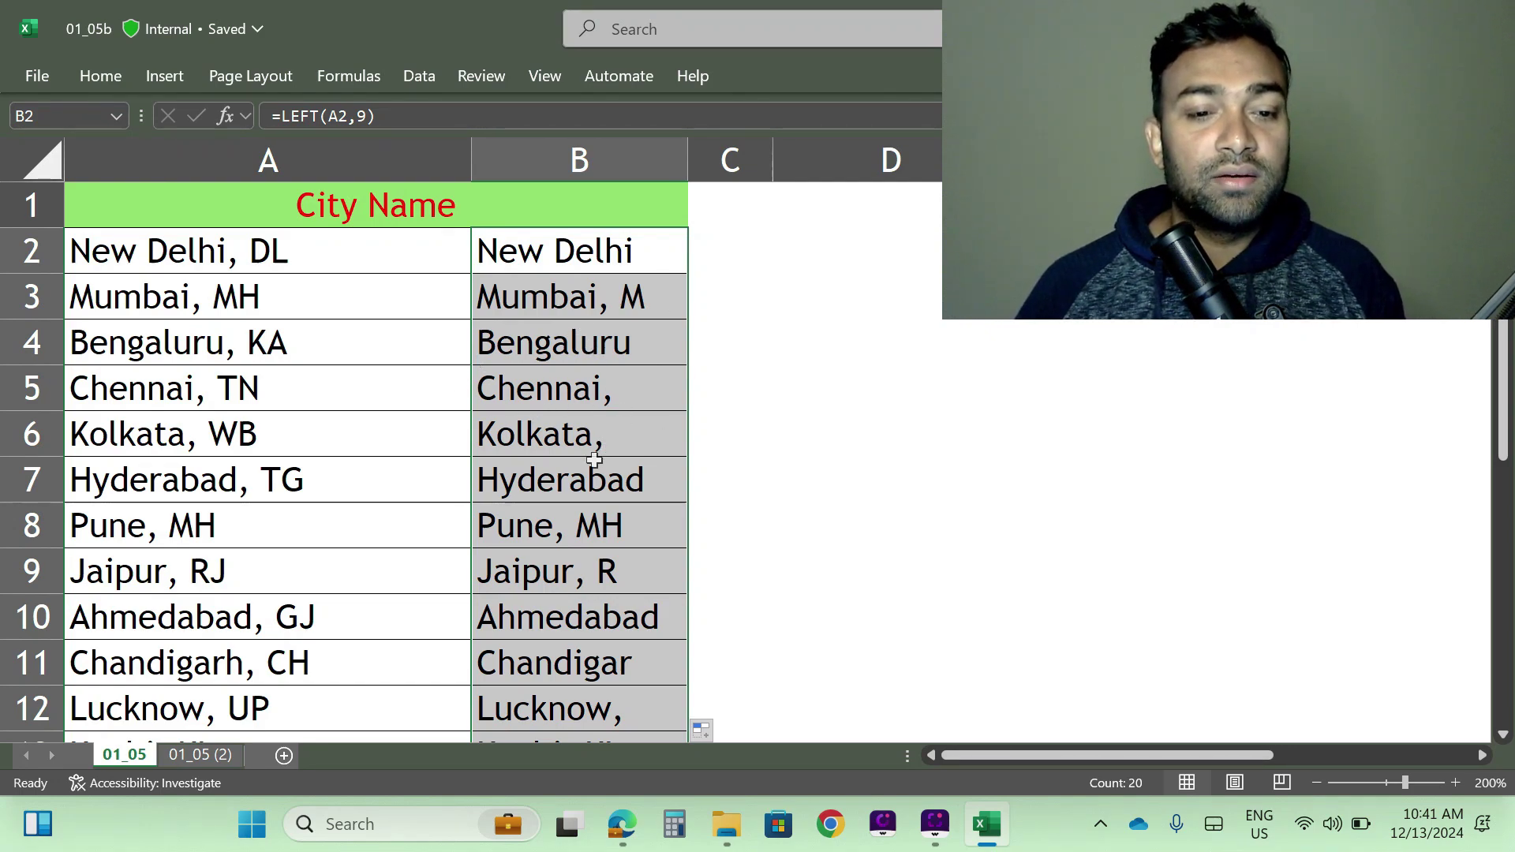
pyautogui.scroll(-1, 658, 431)
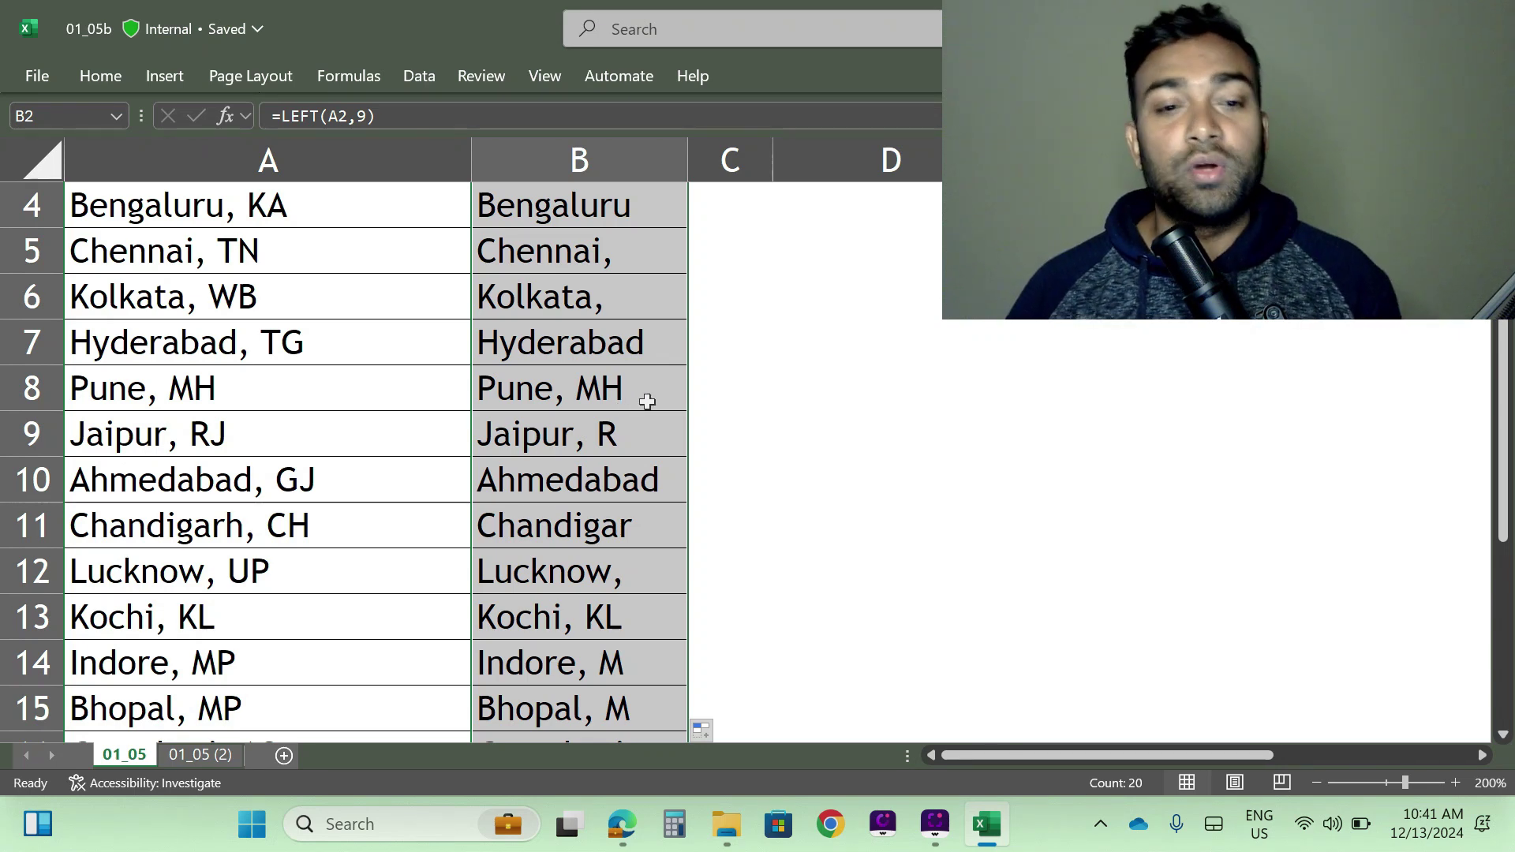
pyautogui.scroll(1, 647, 402)
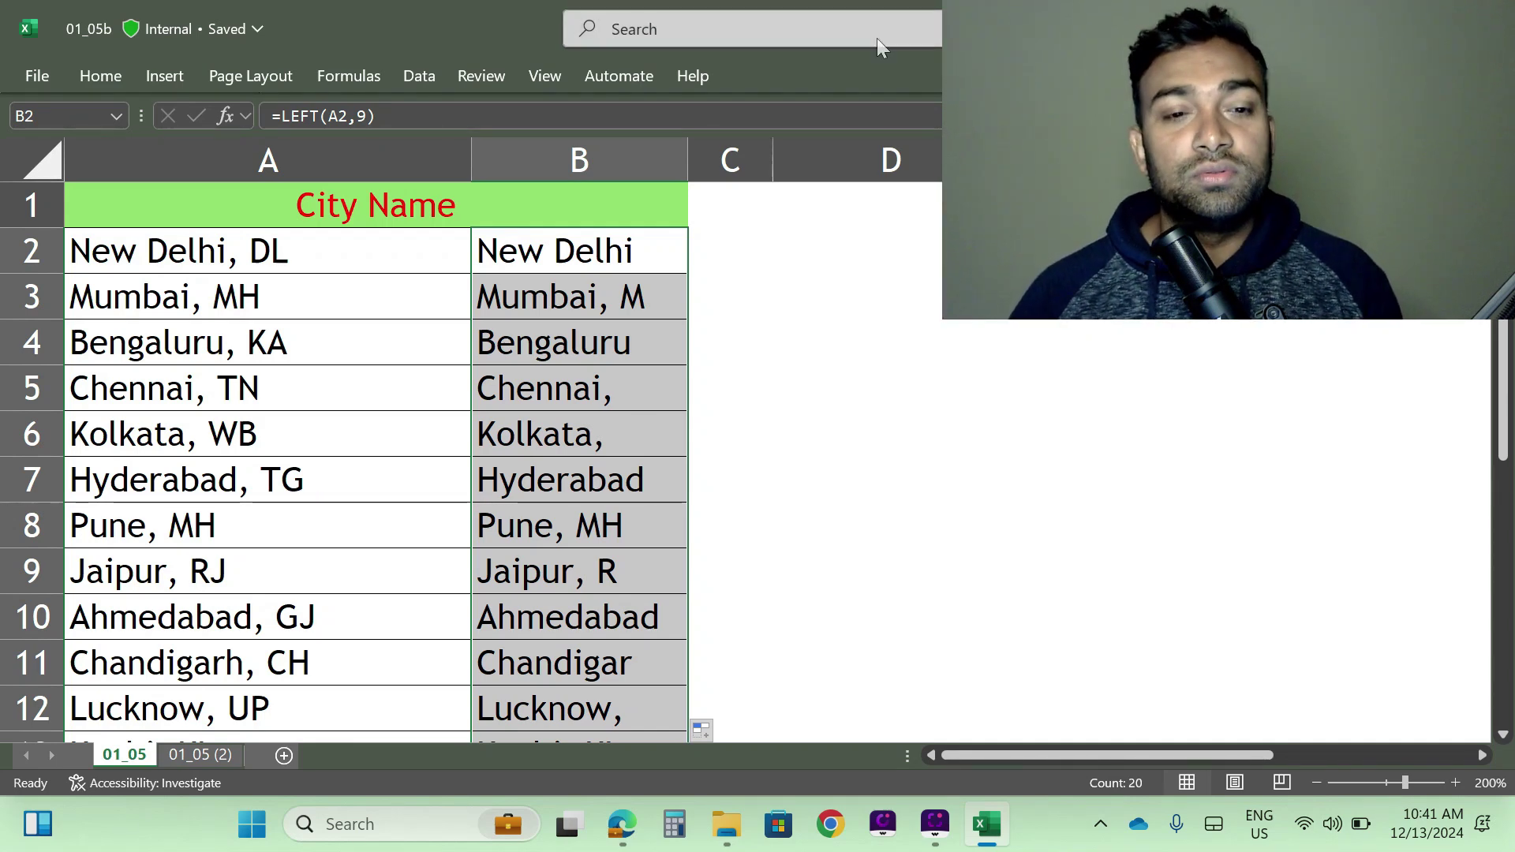
# Insert a blank column between the city list in column A and the LEFT results
pyautogui.click(581, 149)
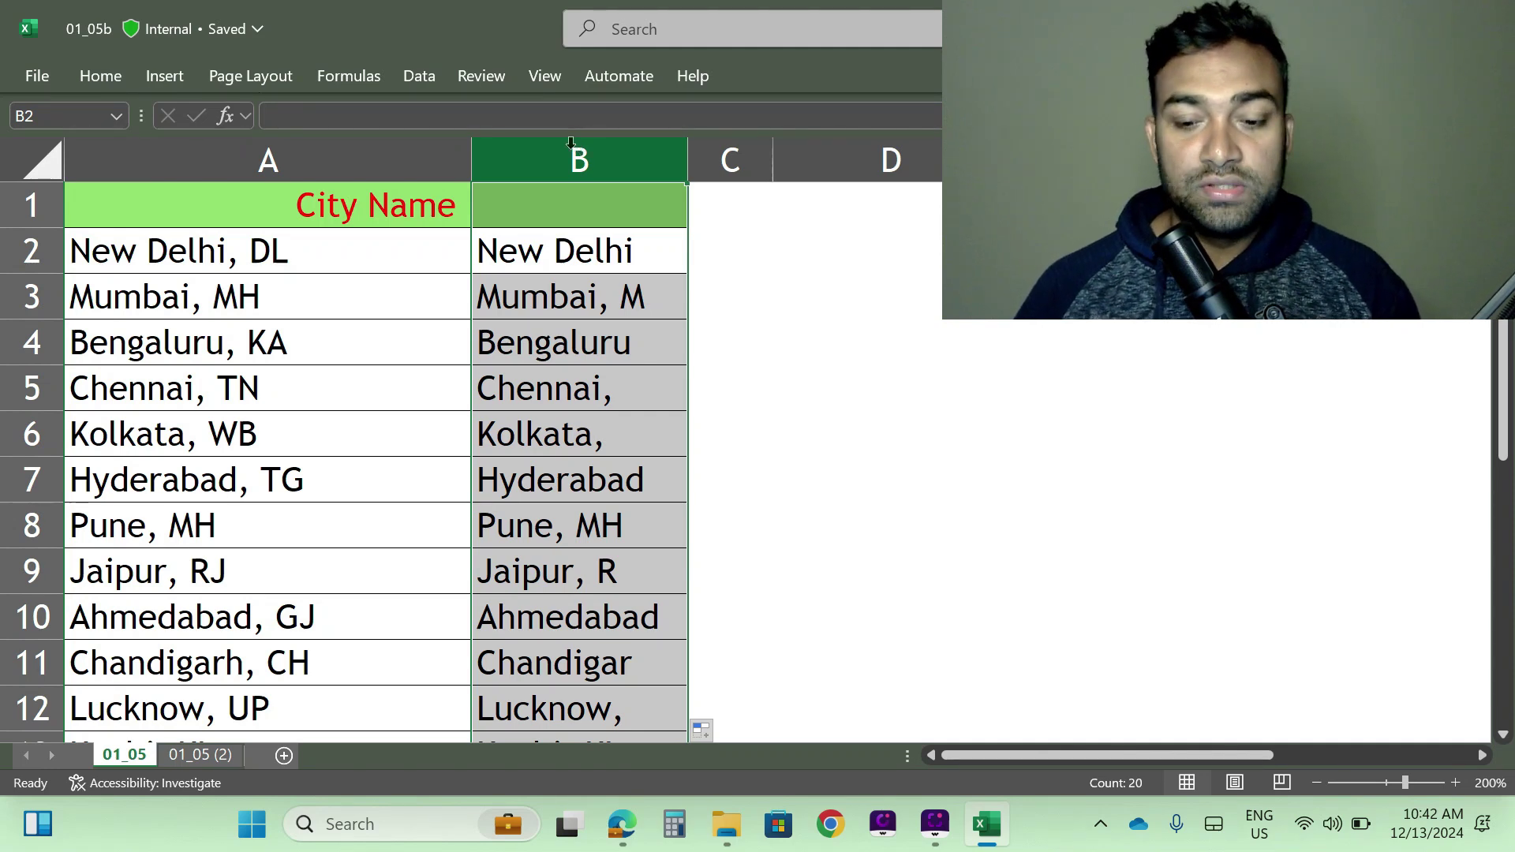
pyautogui.hotkey('ctrl', 'shift', '+')
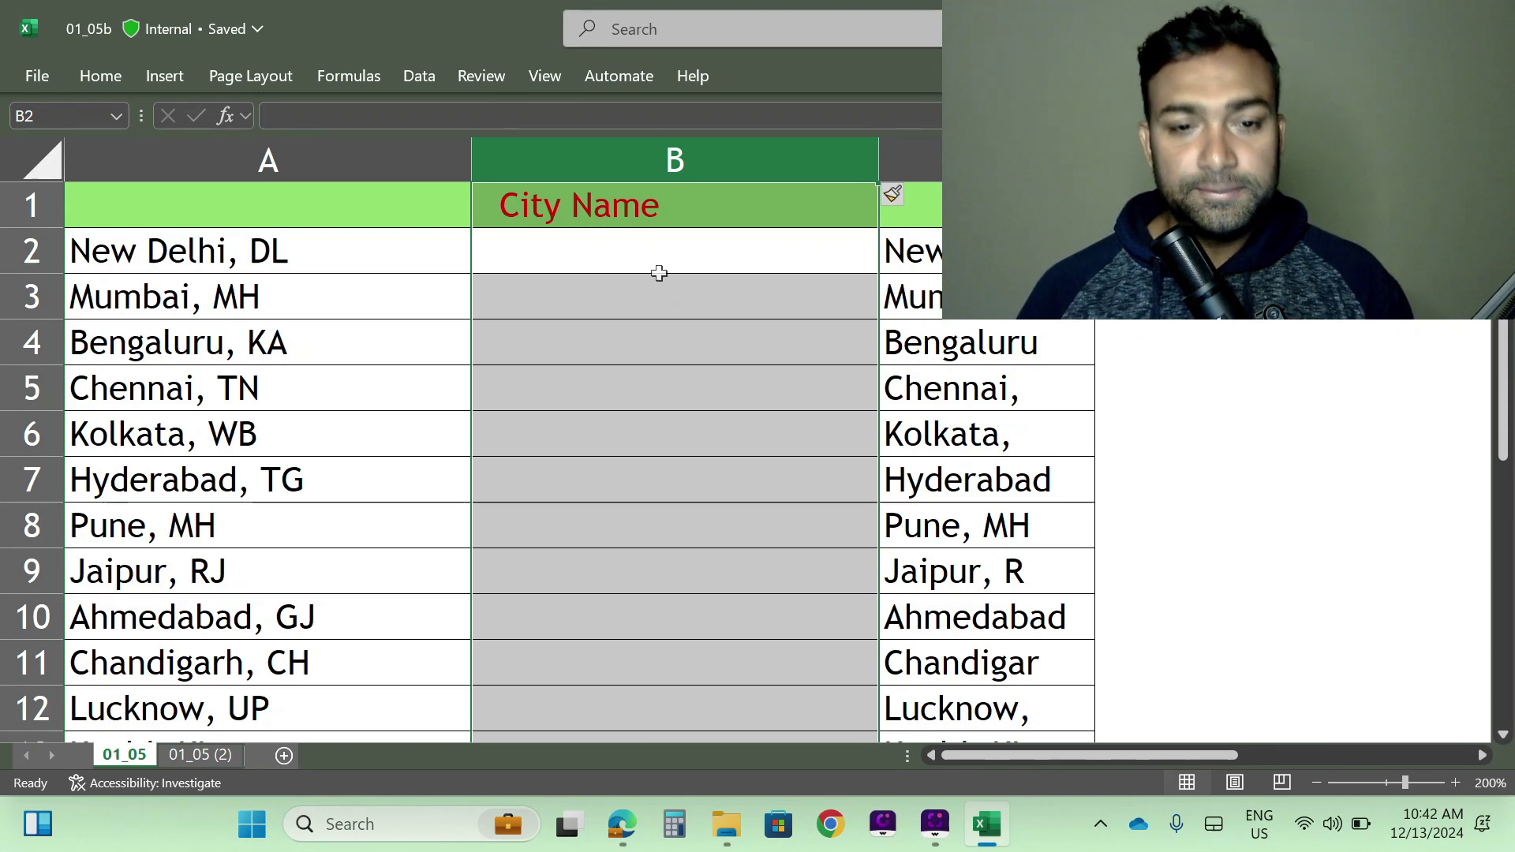
# Enter the formula =LEFT(A2,FIND(",",A2)) in B2 to extract the city text up to the comma
pyautogui.click(554, 258)
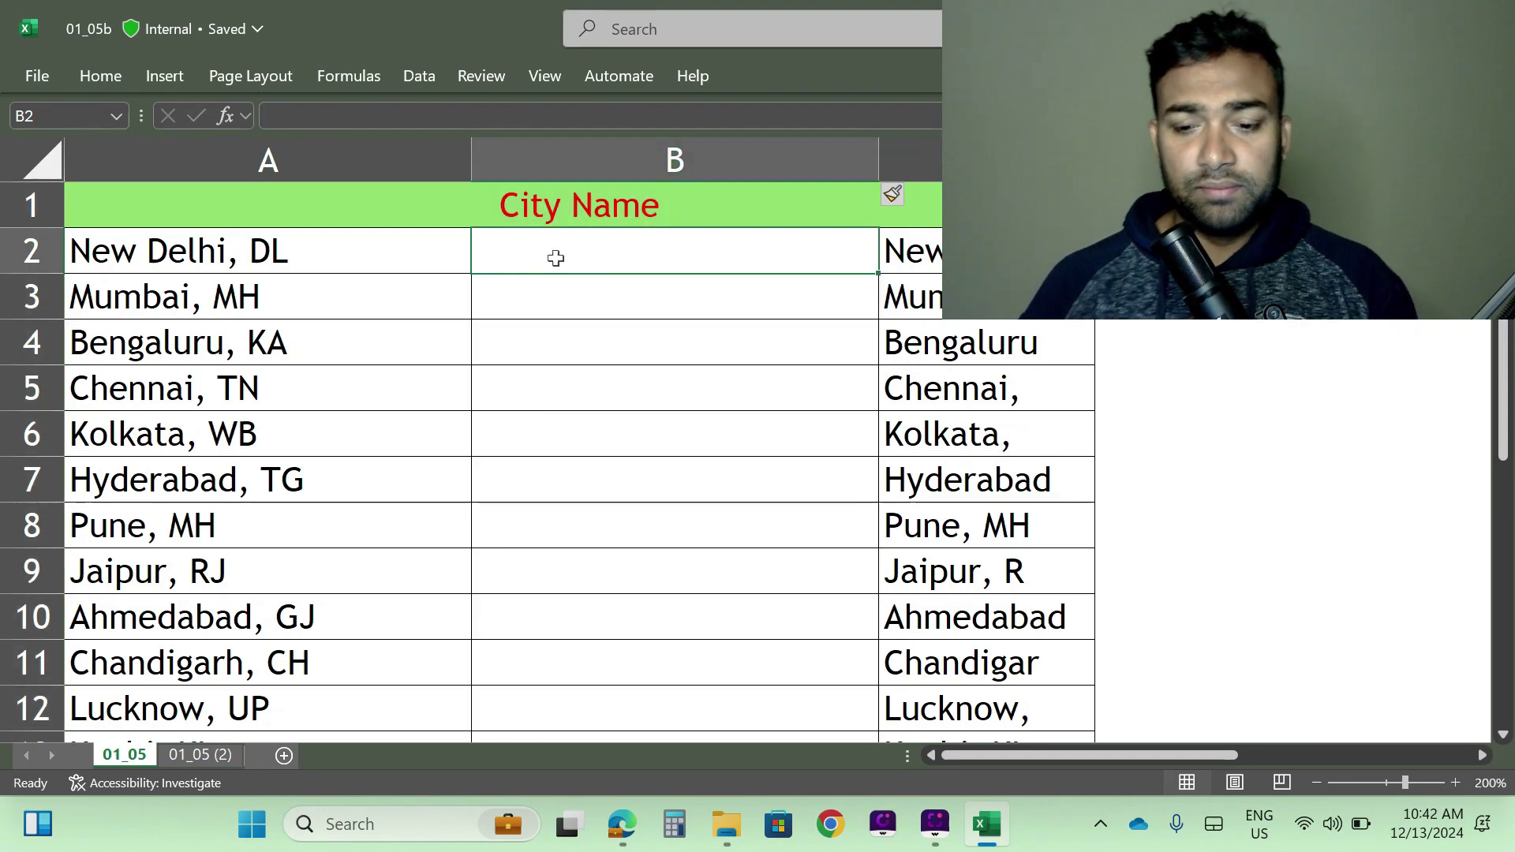
pyautogui.write('=')
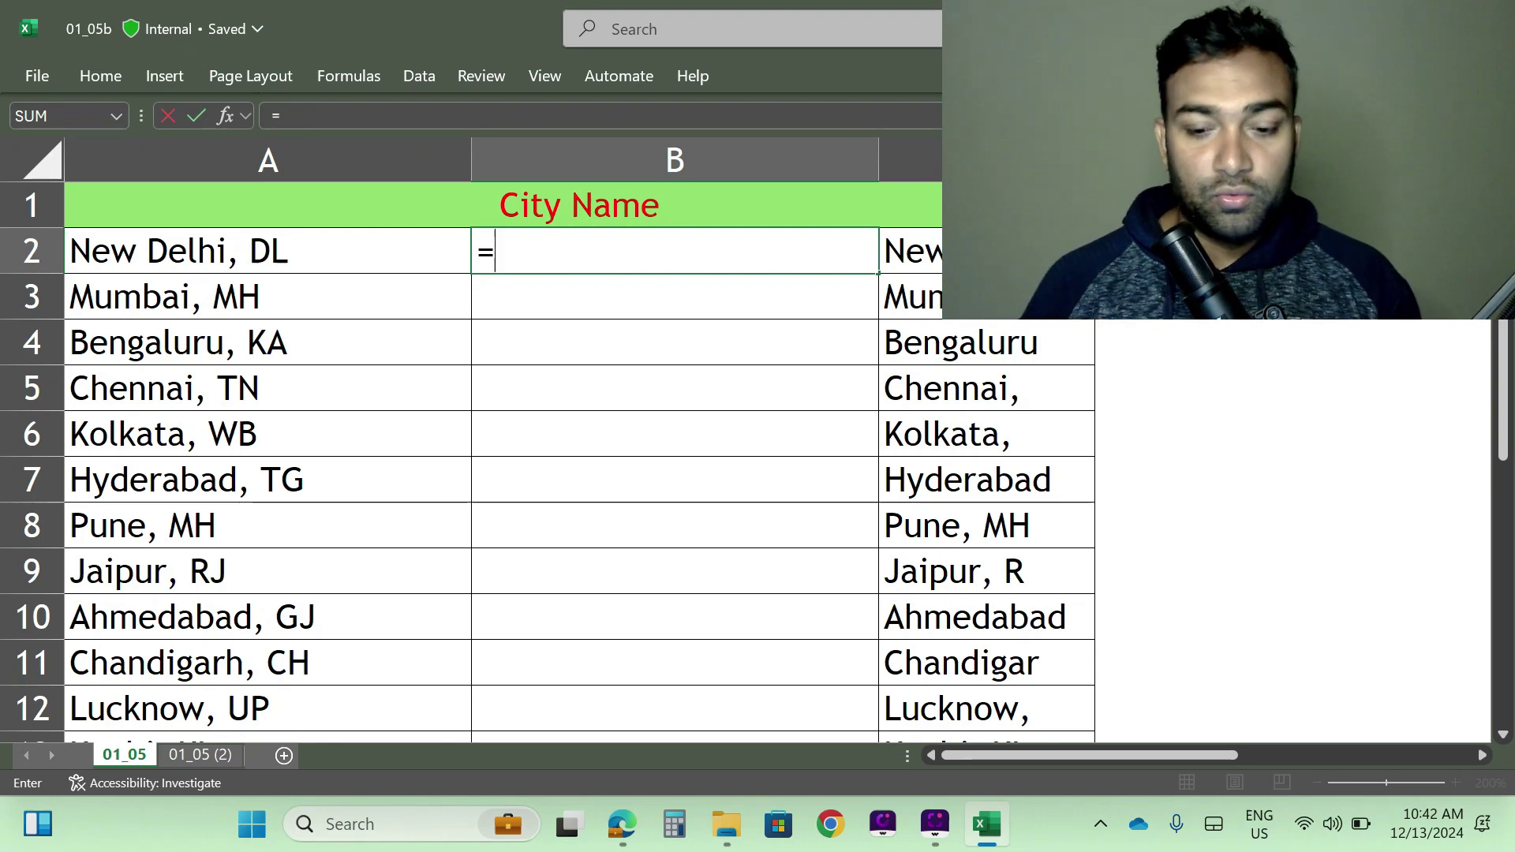
pyautogui.write('left')
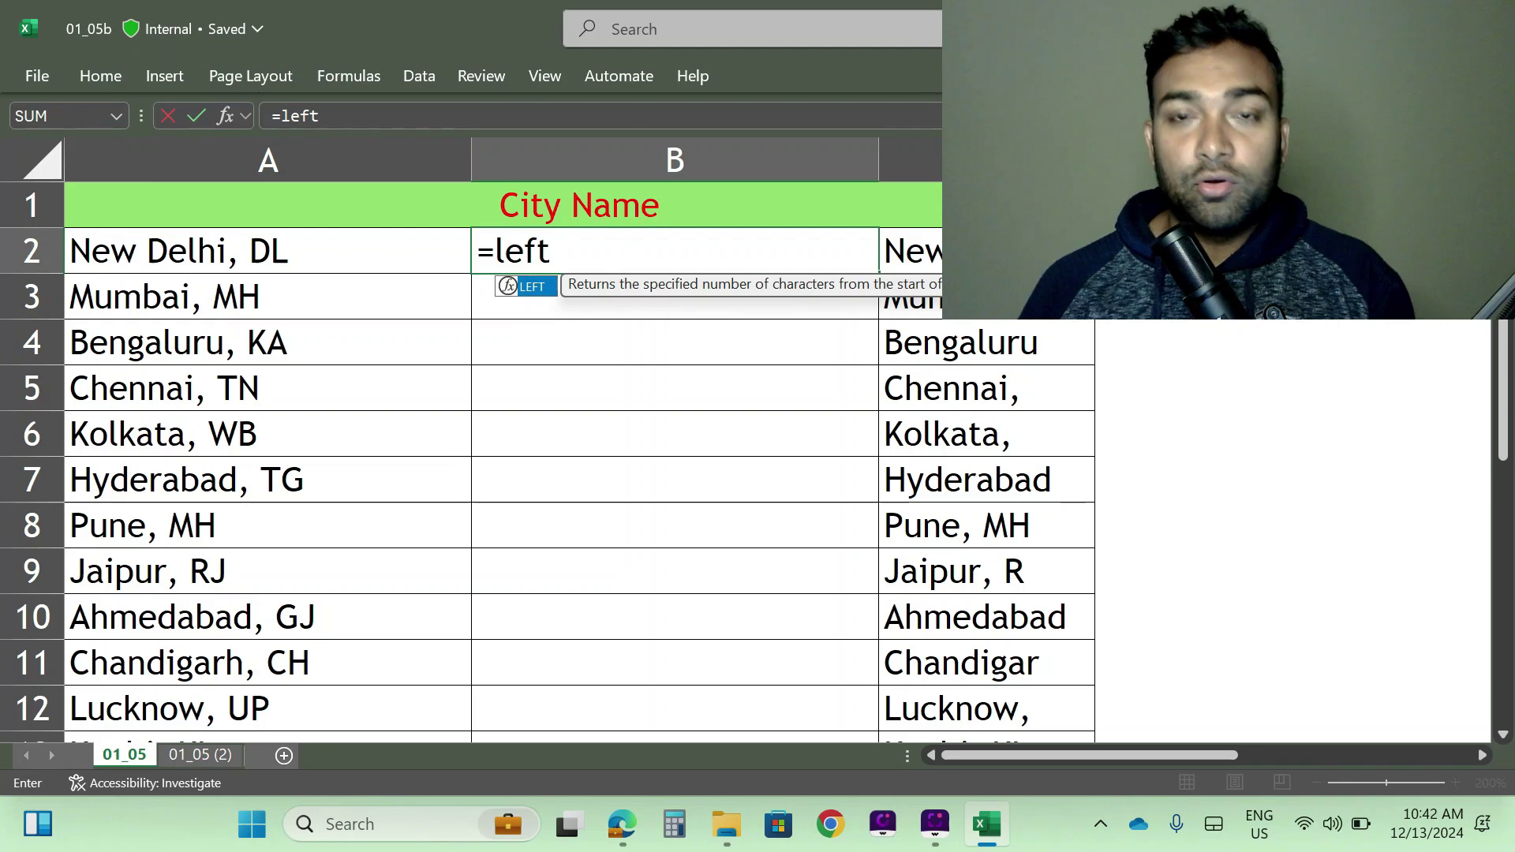
pyautogui.press('Tab')
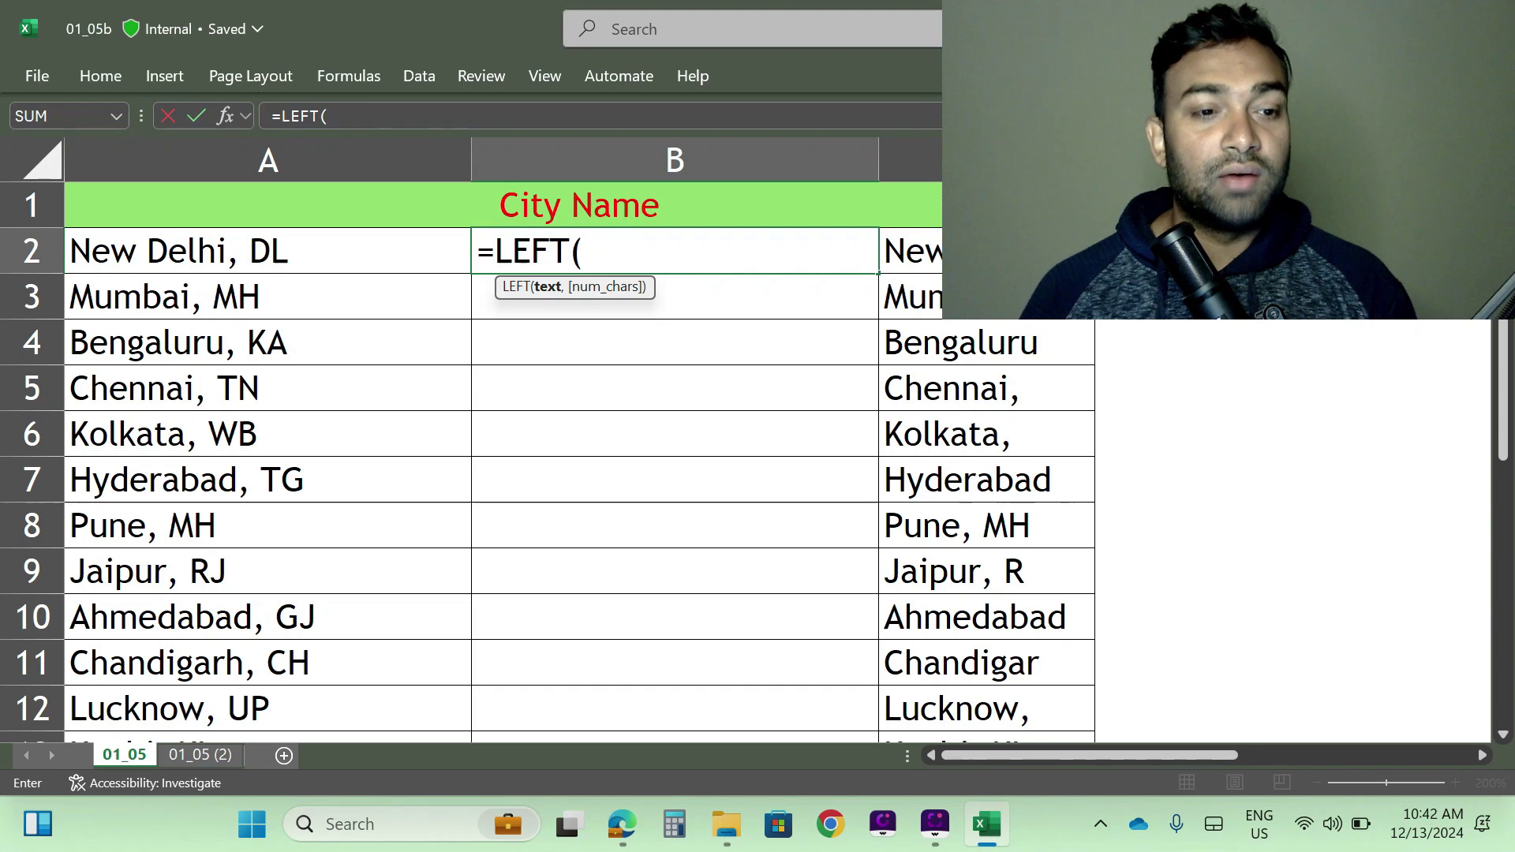
pyautogui.press('Left')
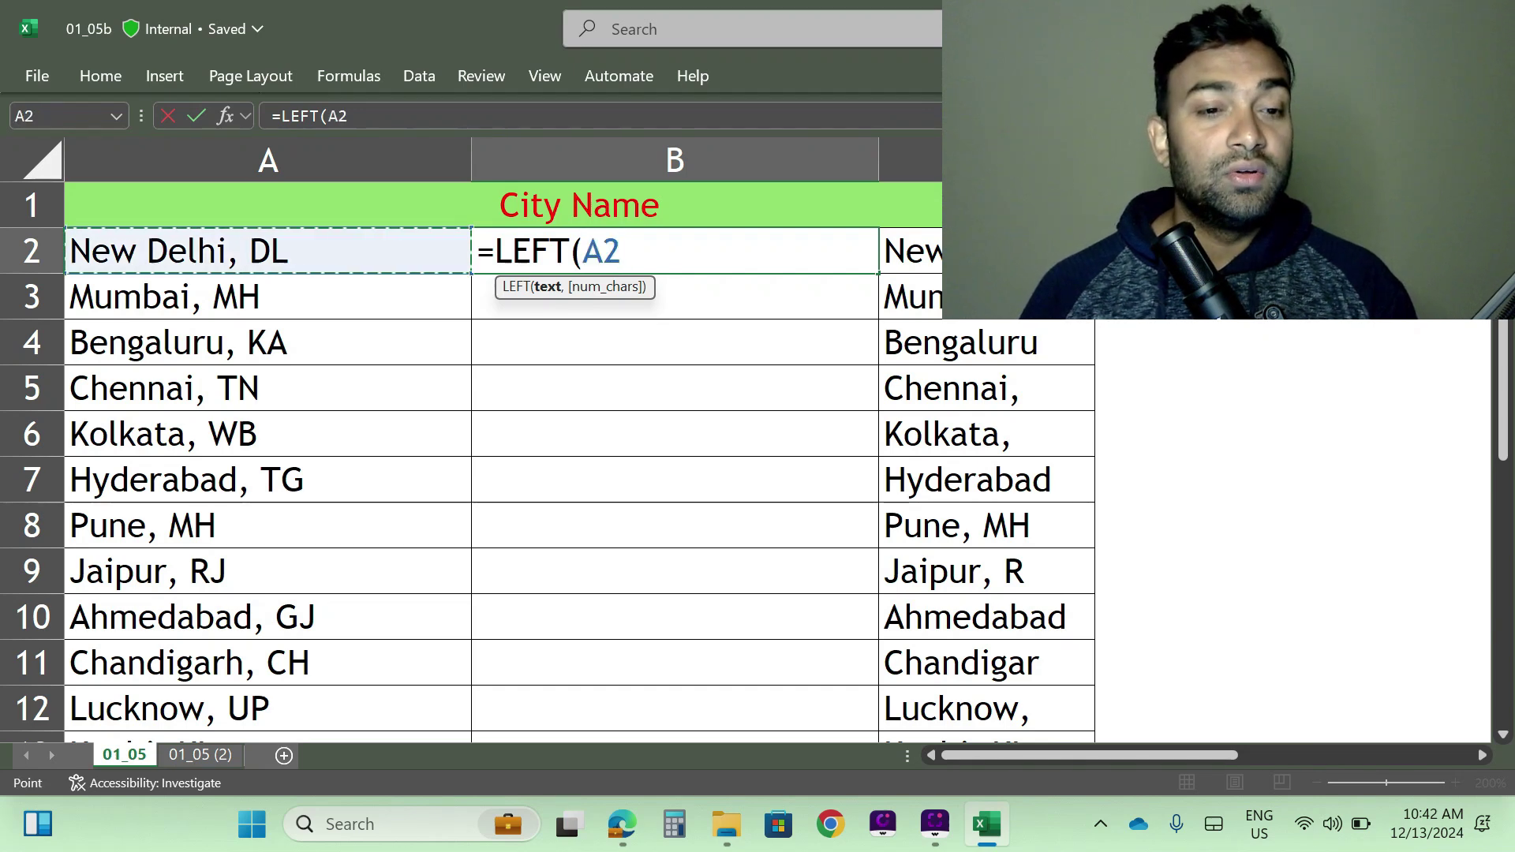
pyautogui.write(',')
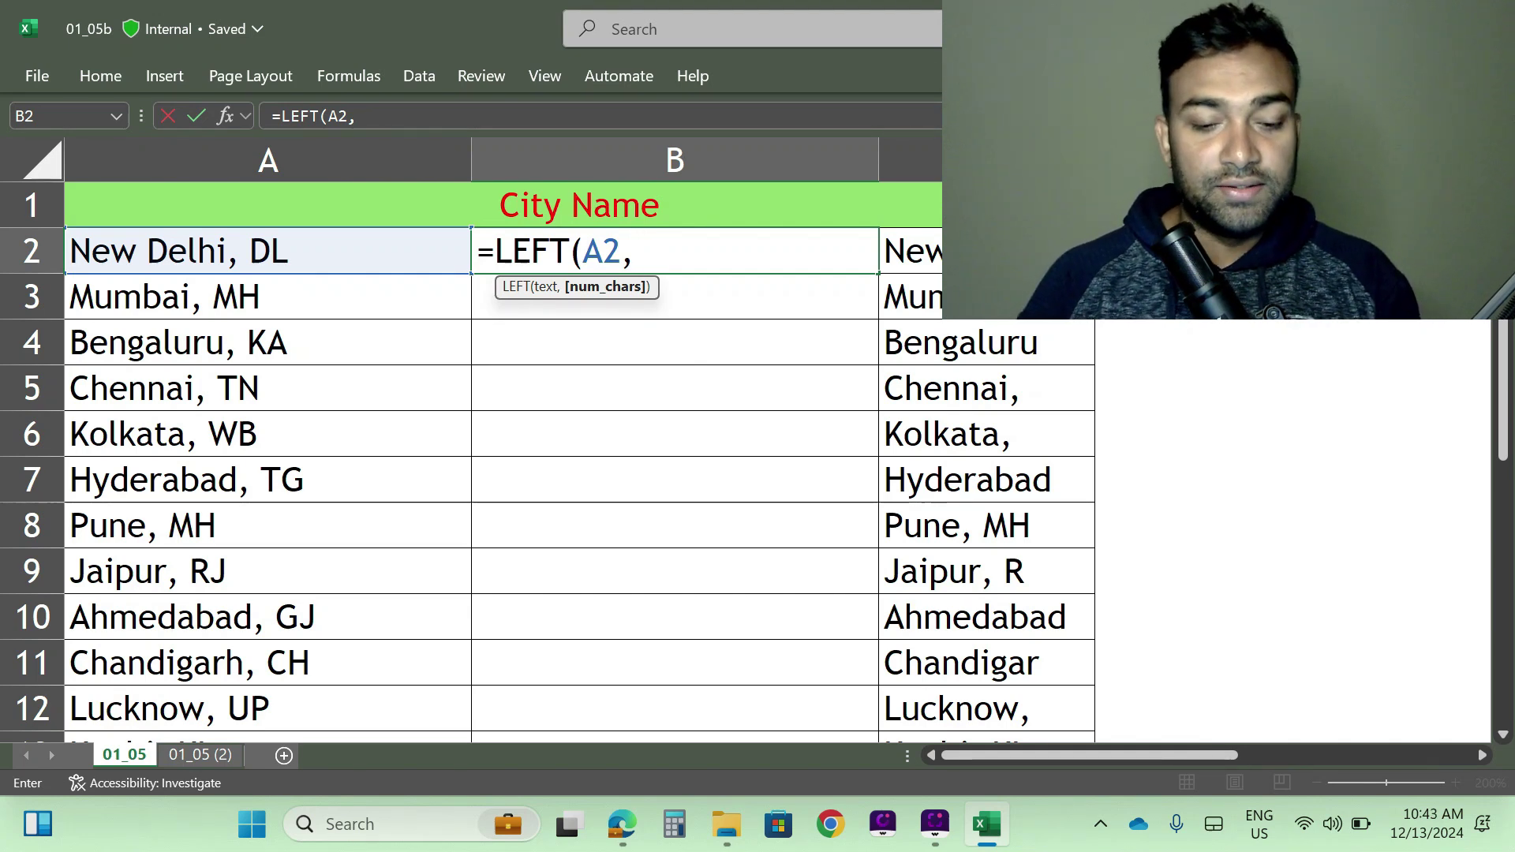
pyautogui.write('find')
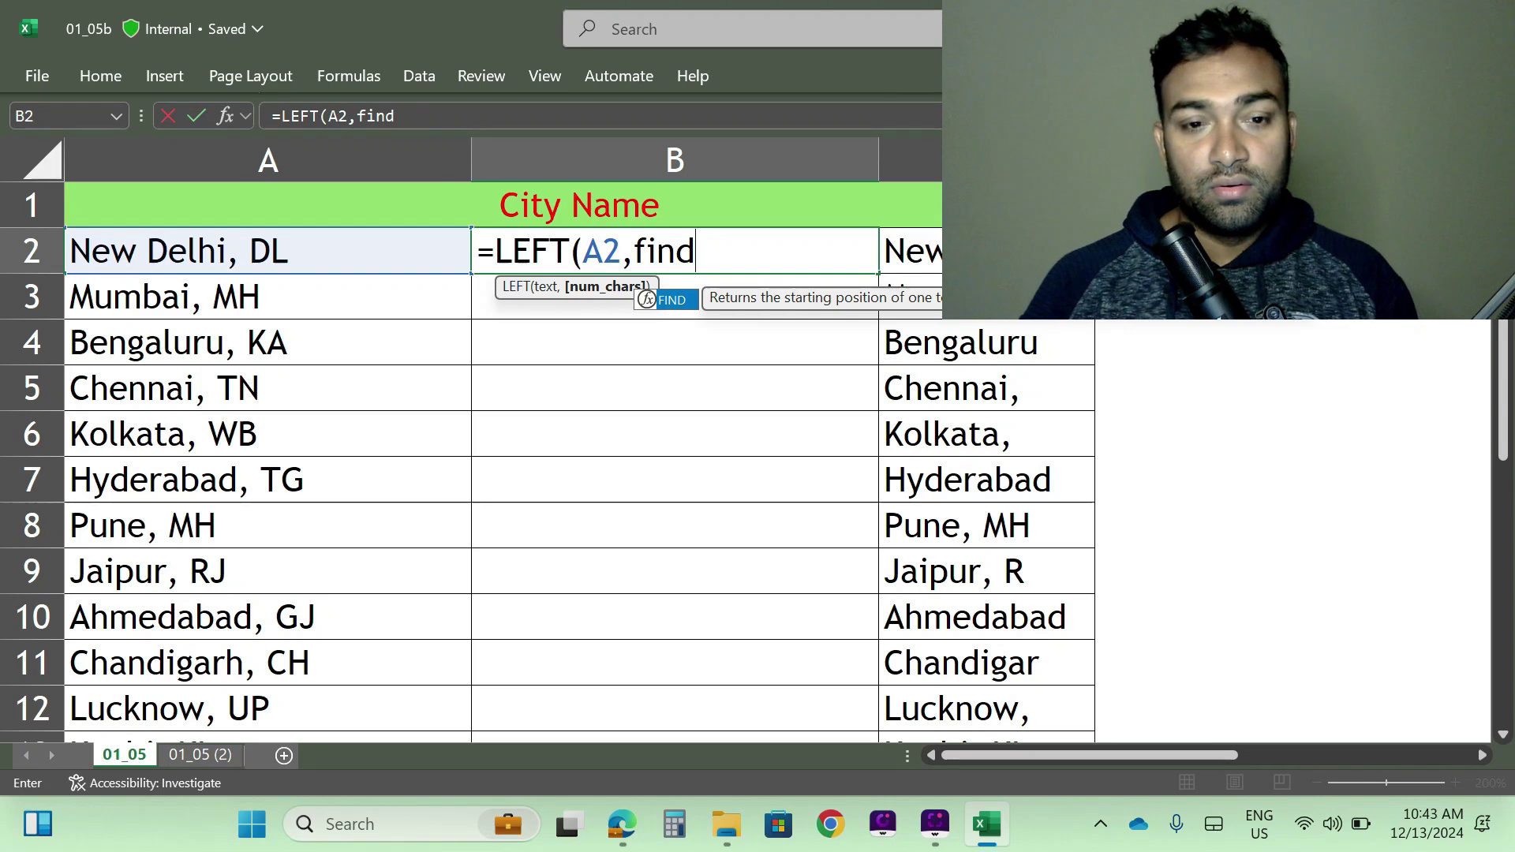
pyautogui.press('Tab')
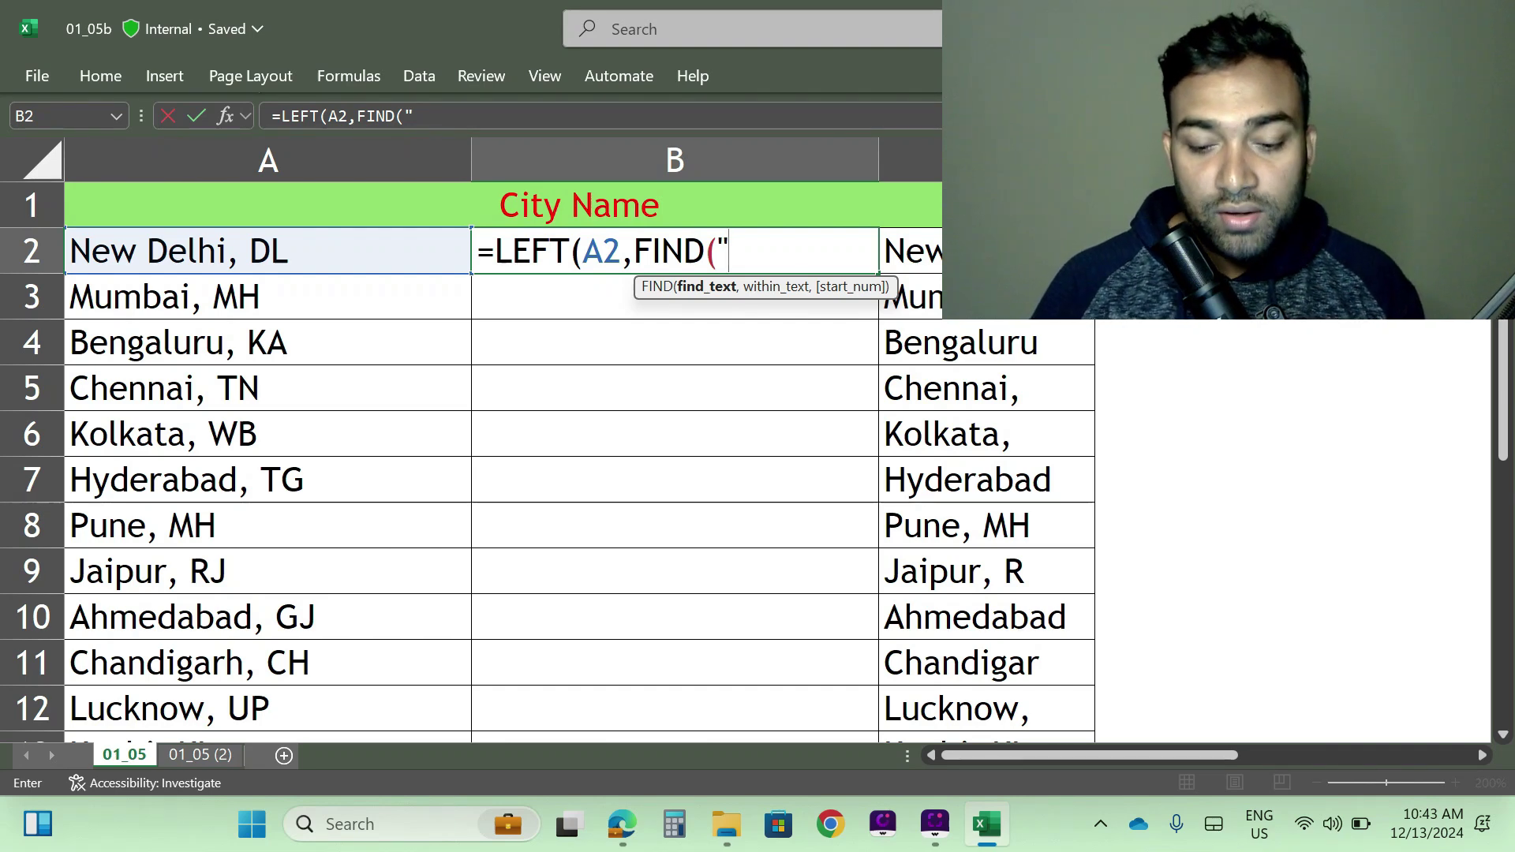
pyautogui.write(',')
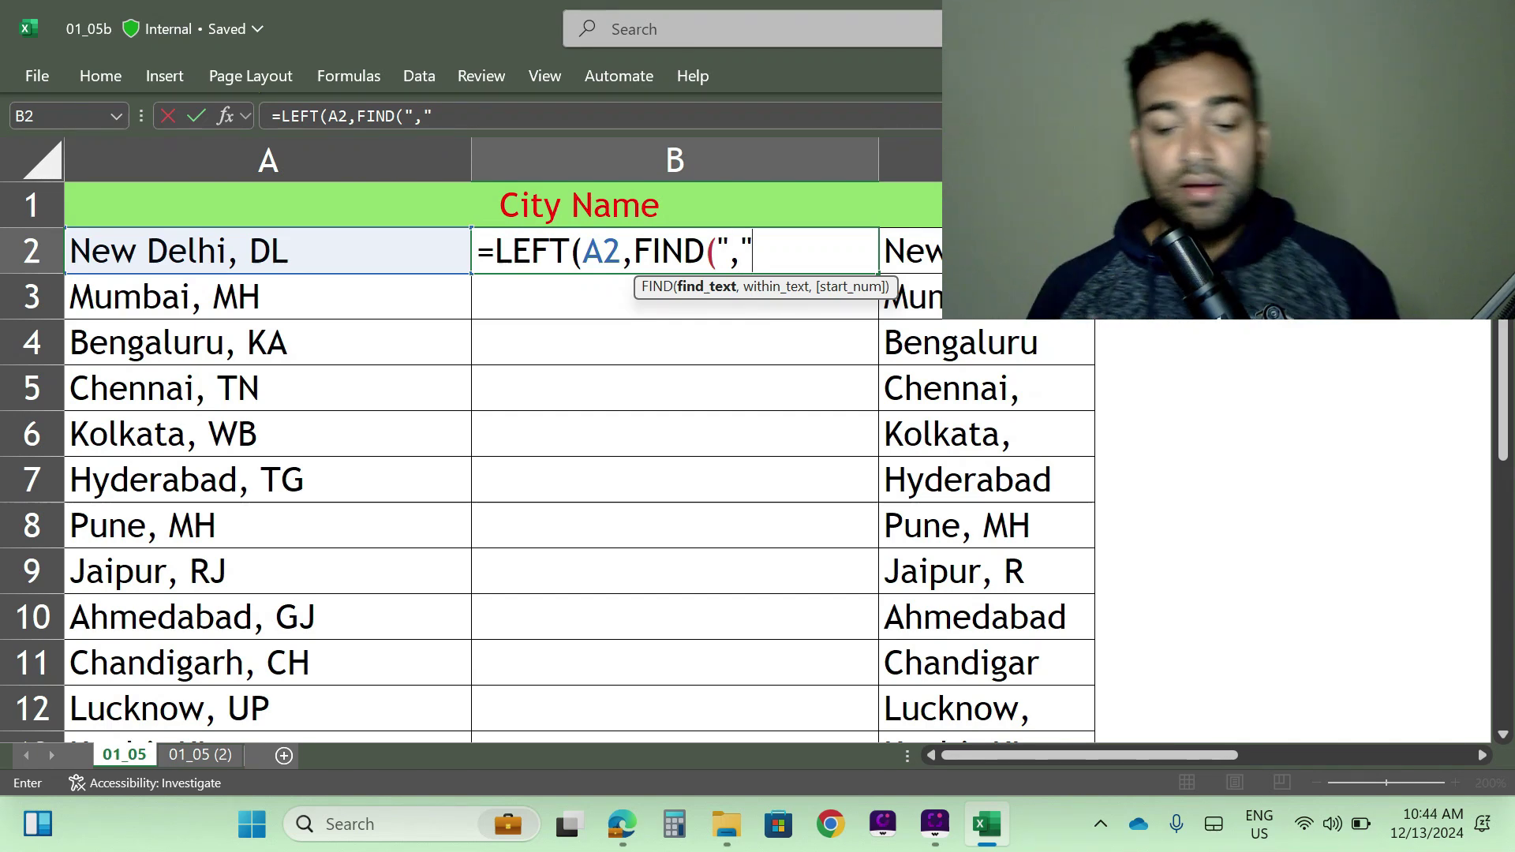
pyautogui.write(',')
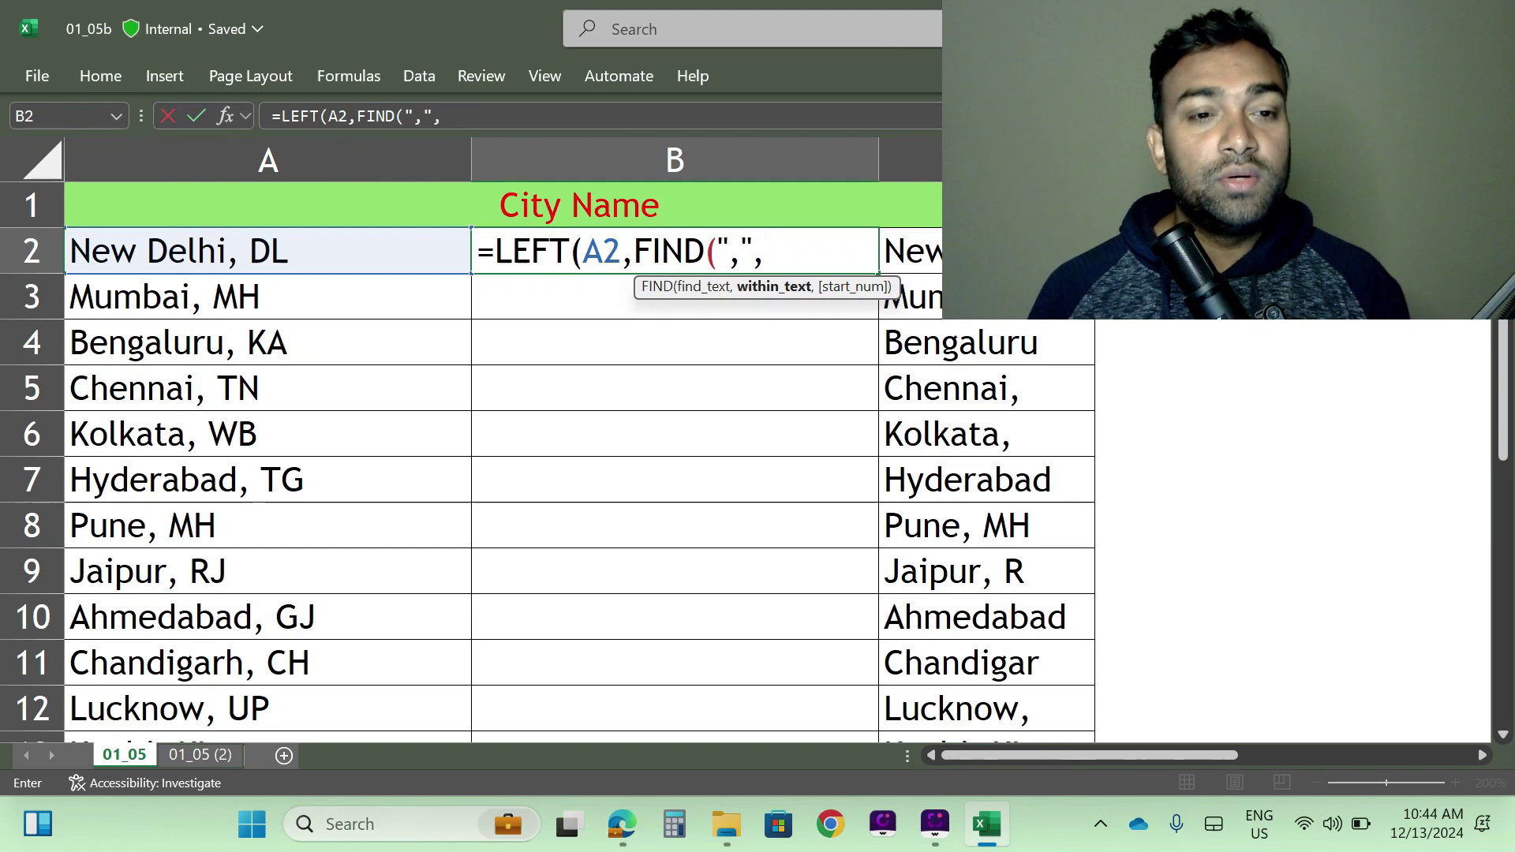
pyautogui.press('Left')
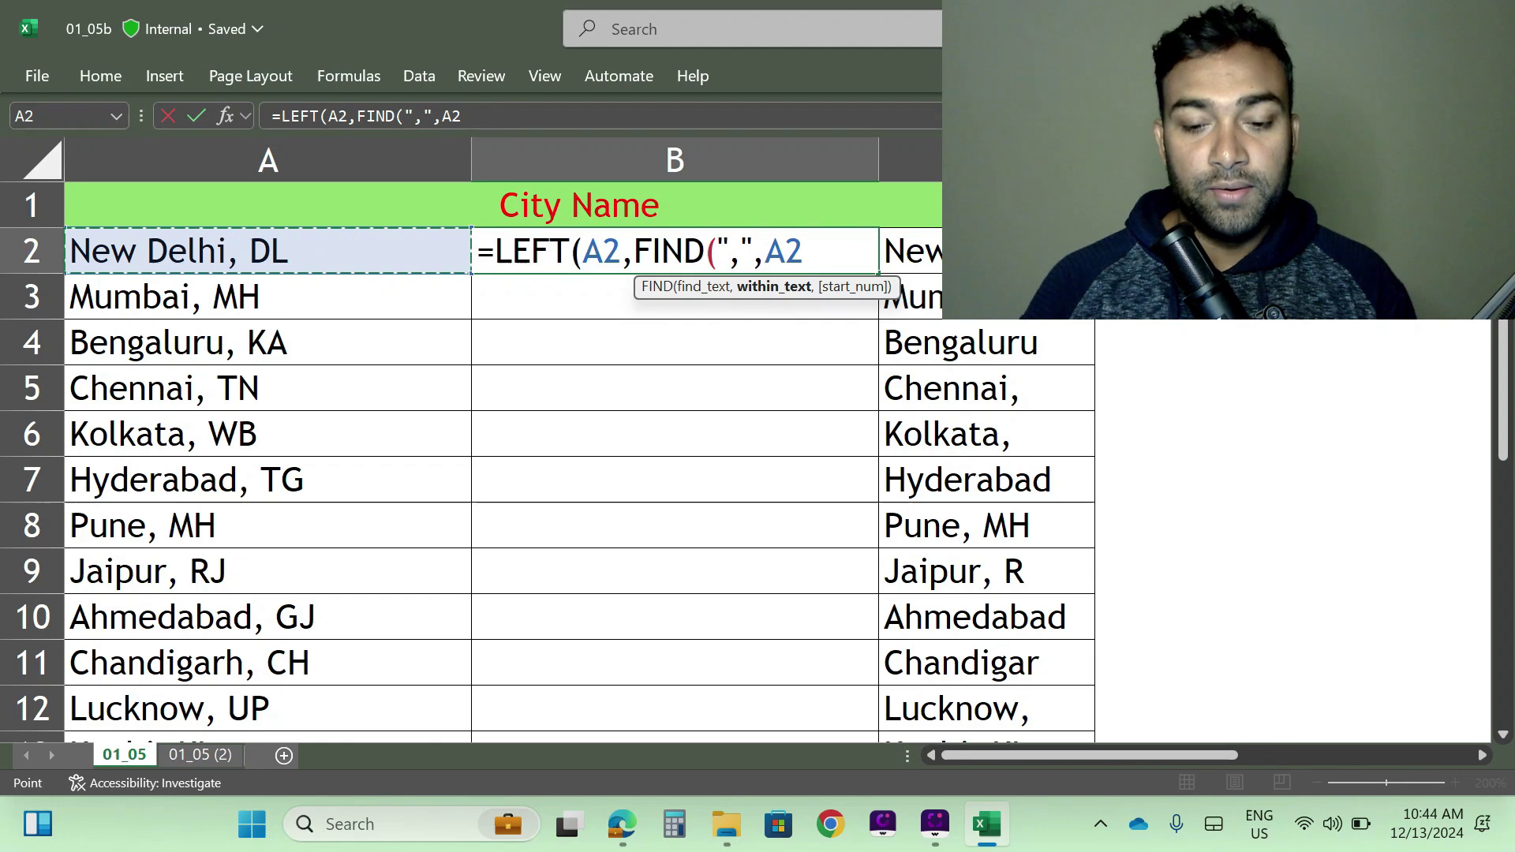
pyautogui.write('))')
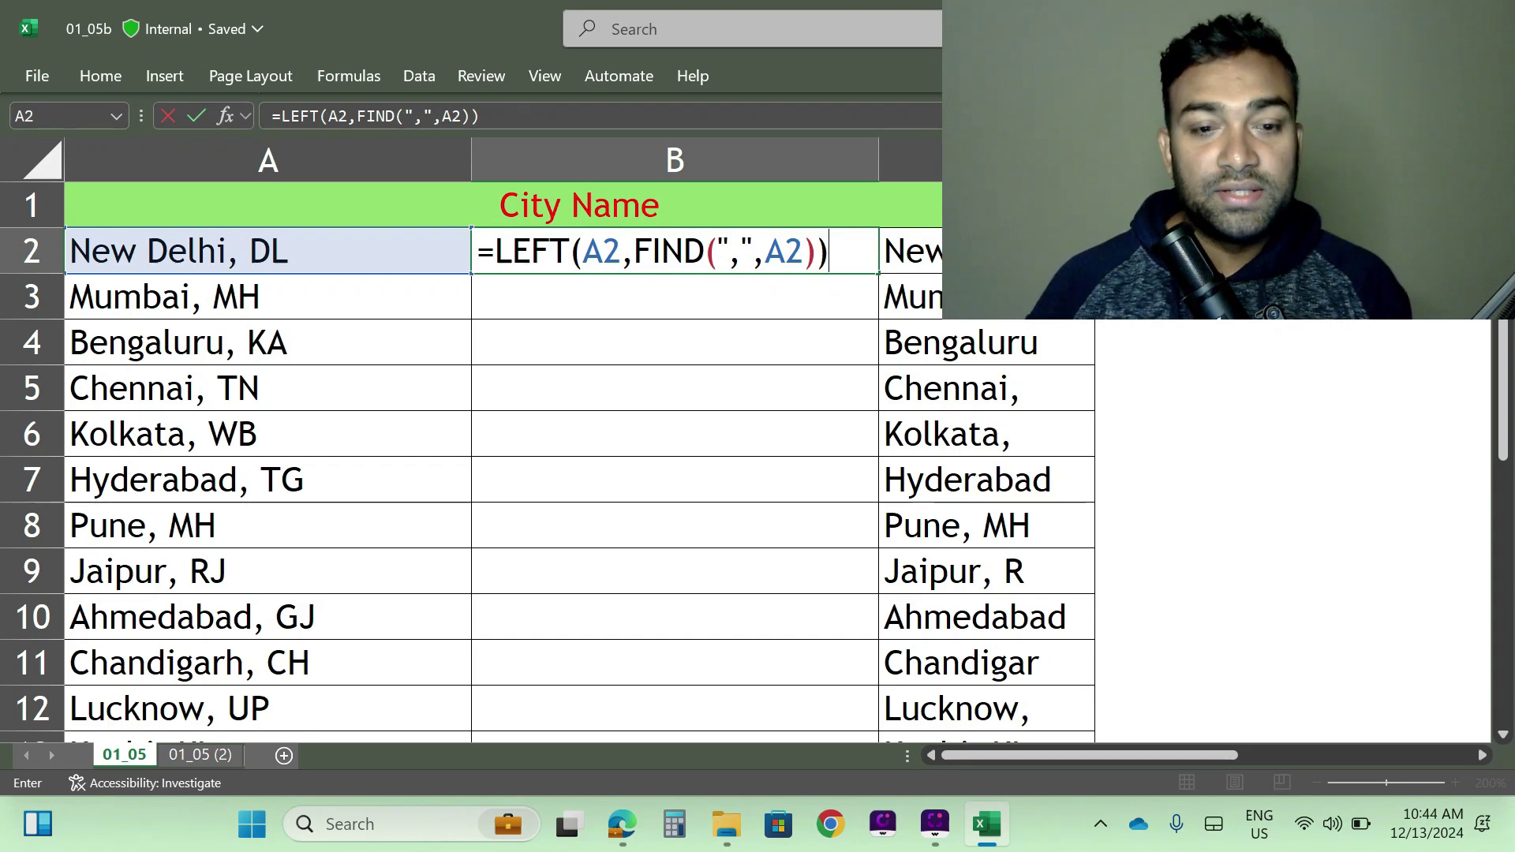
pyautogui.press('Return')
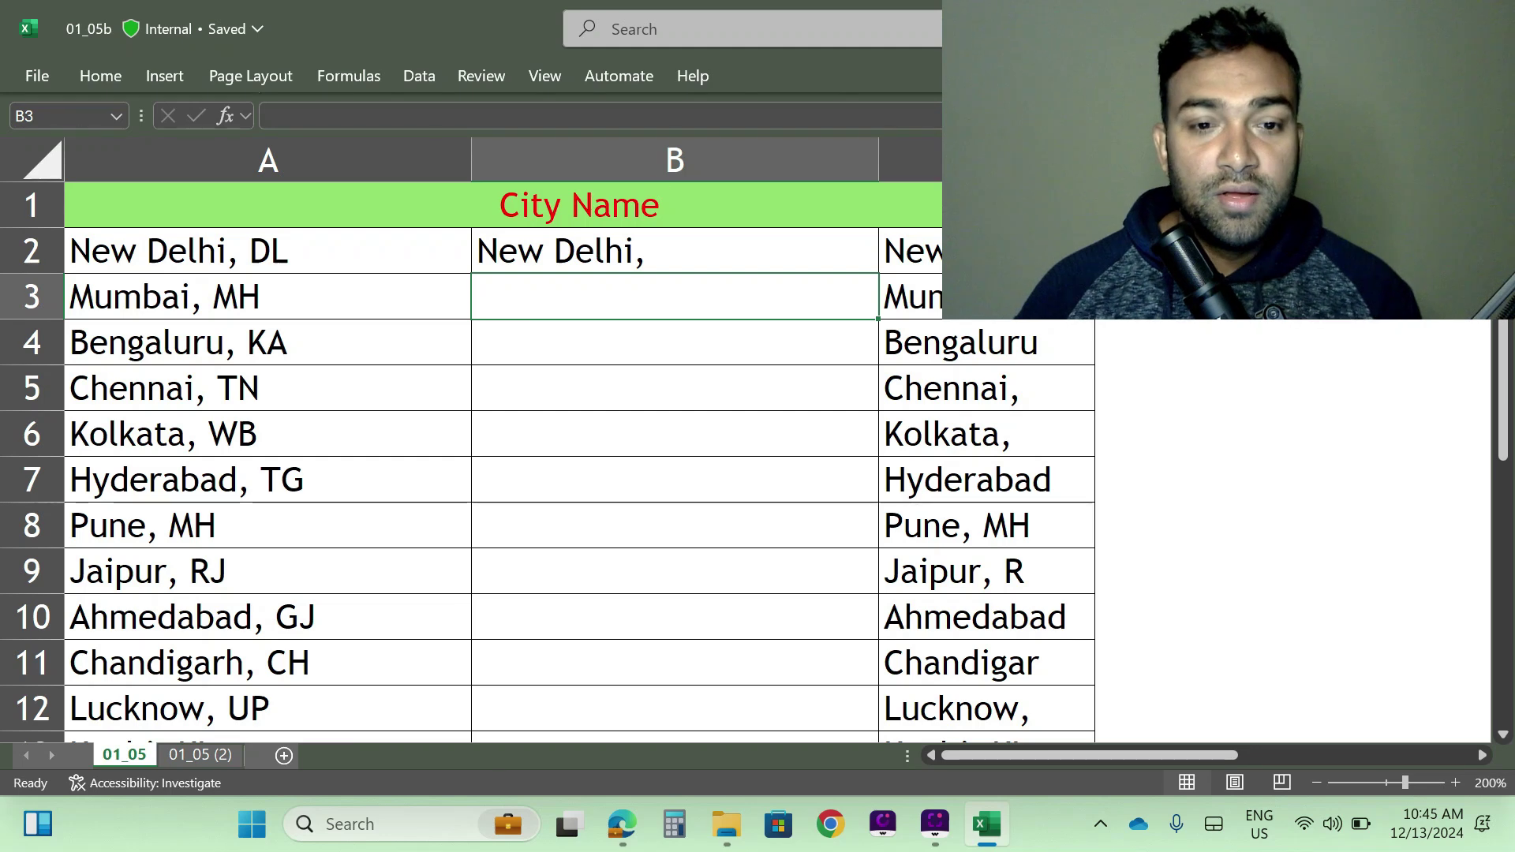
pyautogui.click(703, 244)
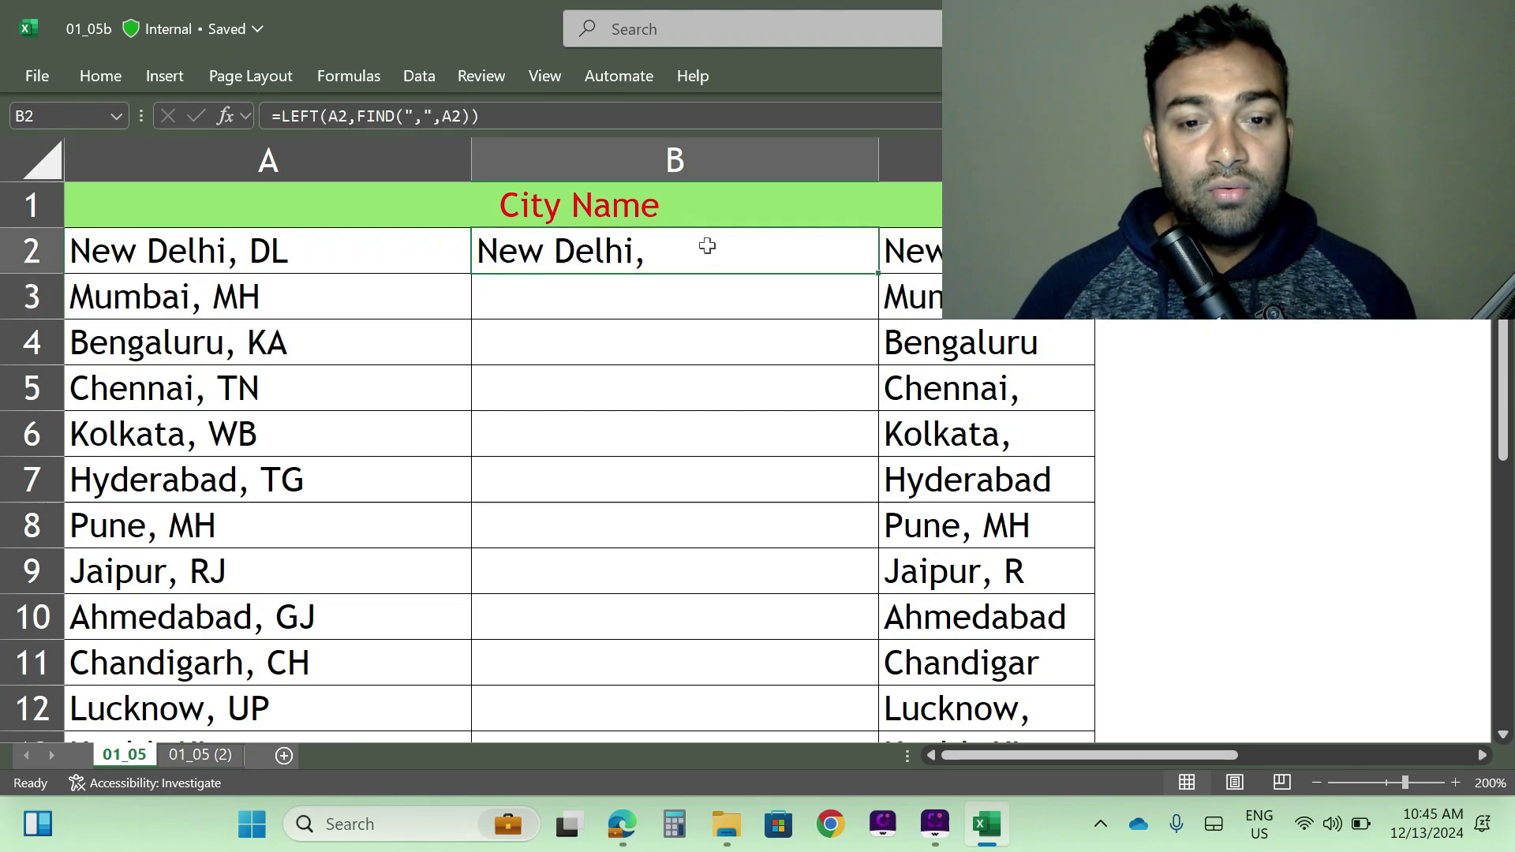
# Fill the LEFT and FIND formula from B2 down to row 21 and narrow column B around the extracted names
pyautogui.doubleClick(878, 275)
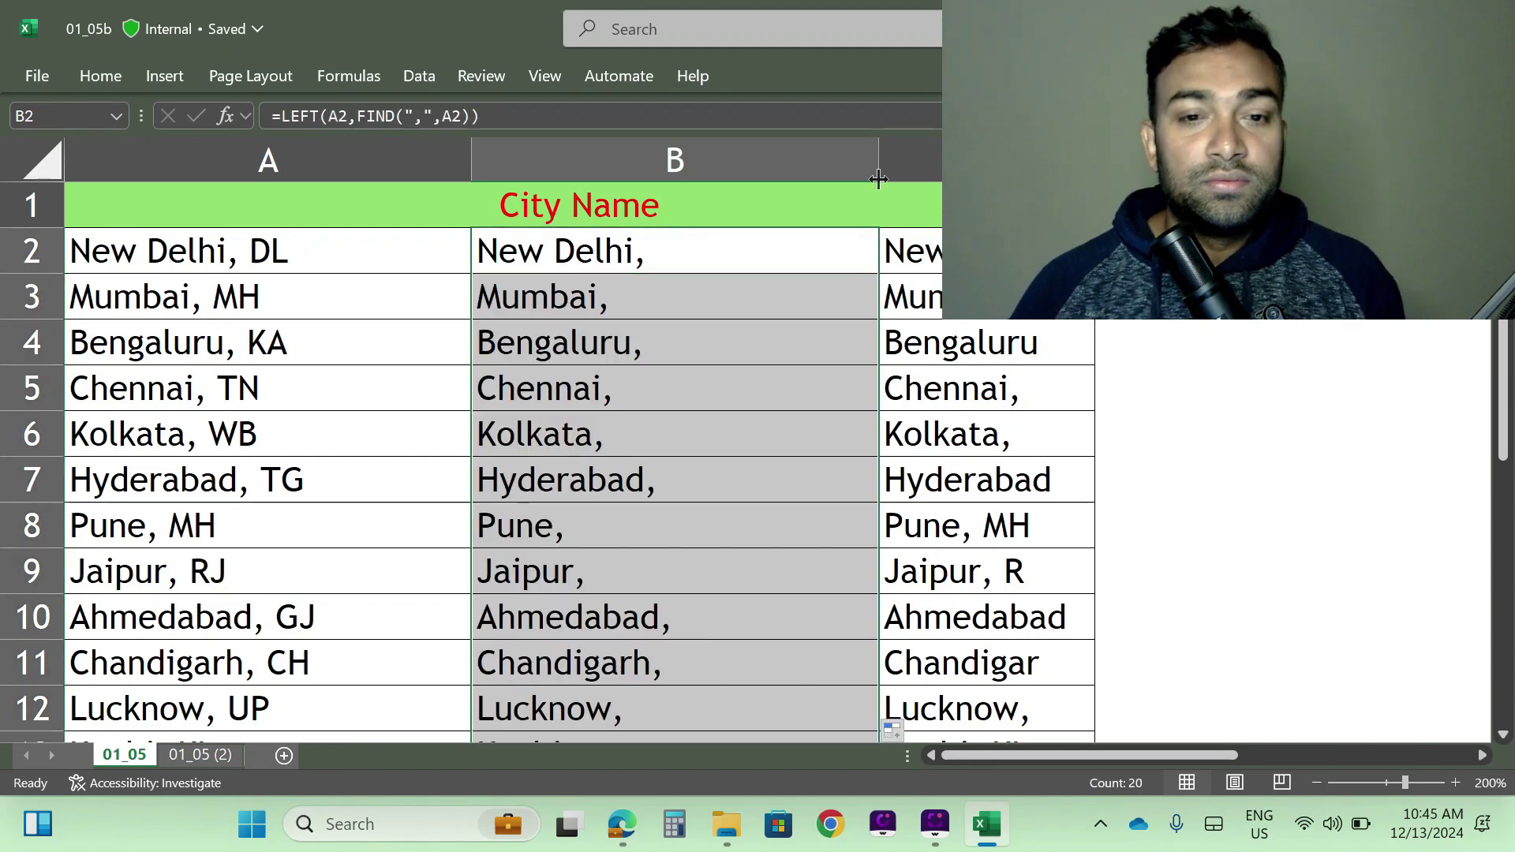
pyautogui.moveTo(878, 162); pyautogui.dragTo(736, 163)
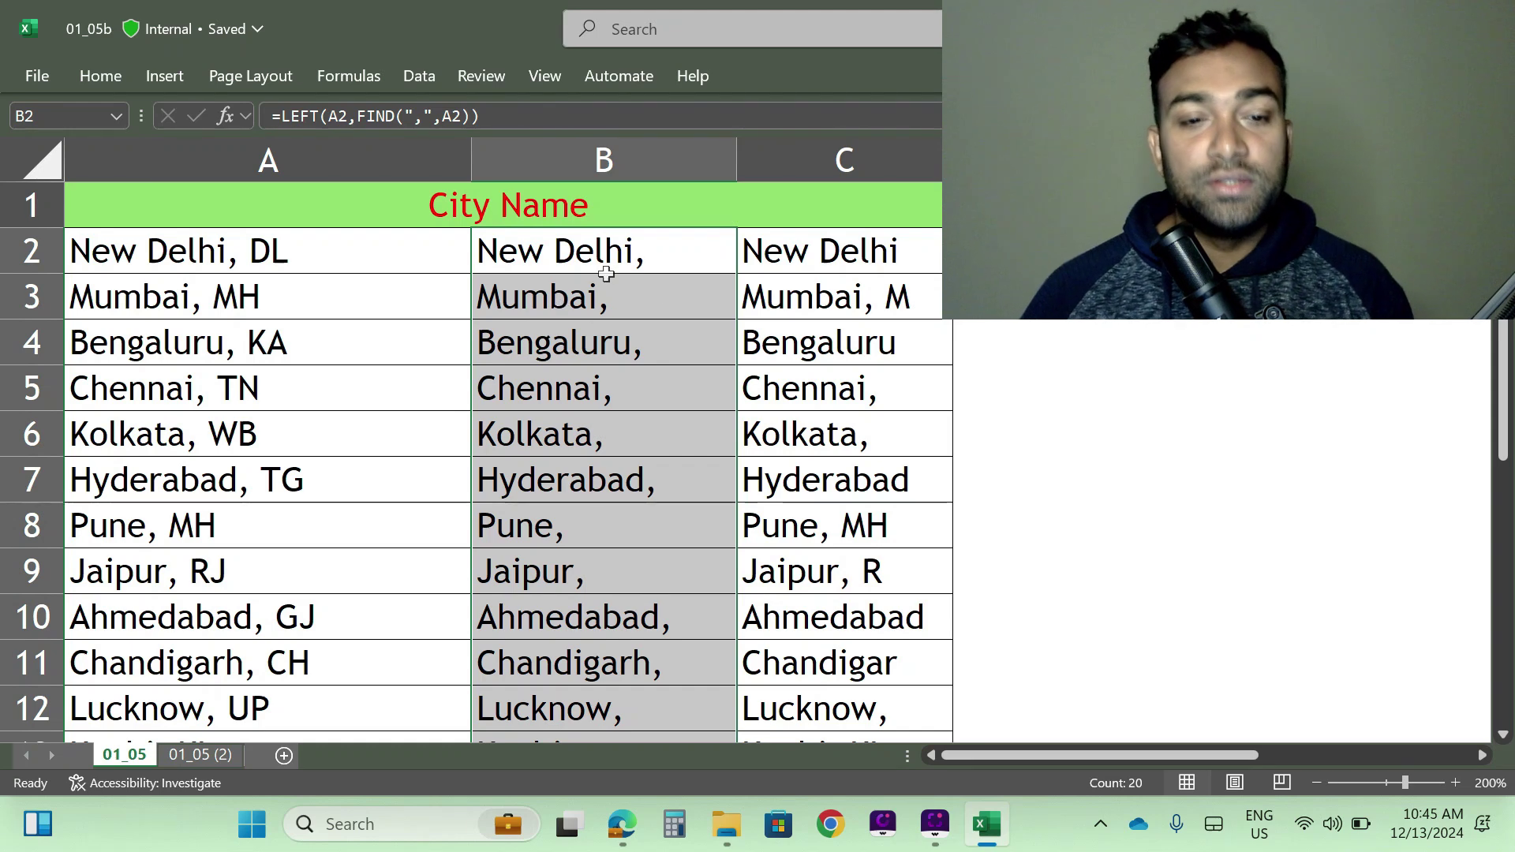
pyautogui.scroll(-1, 626, 391)
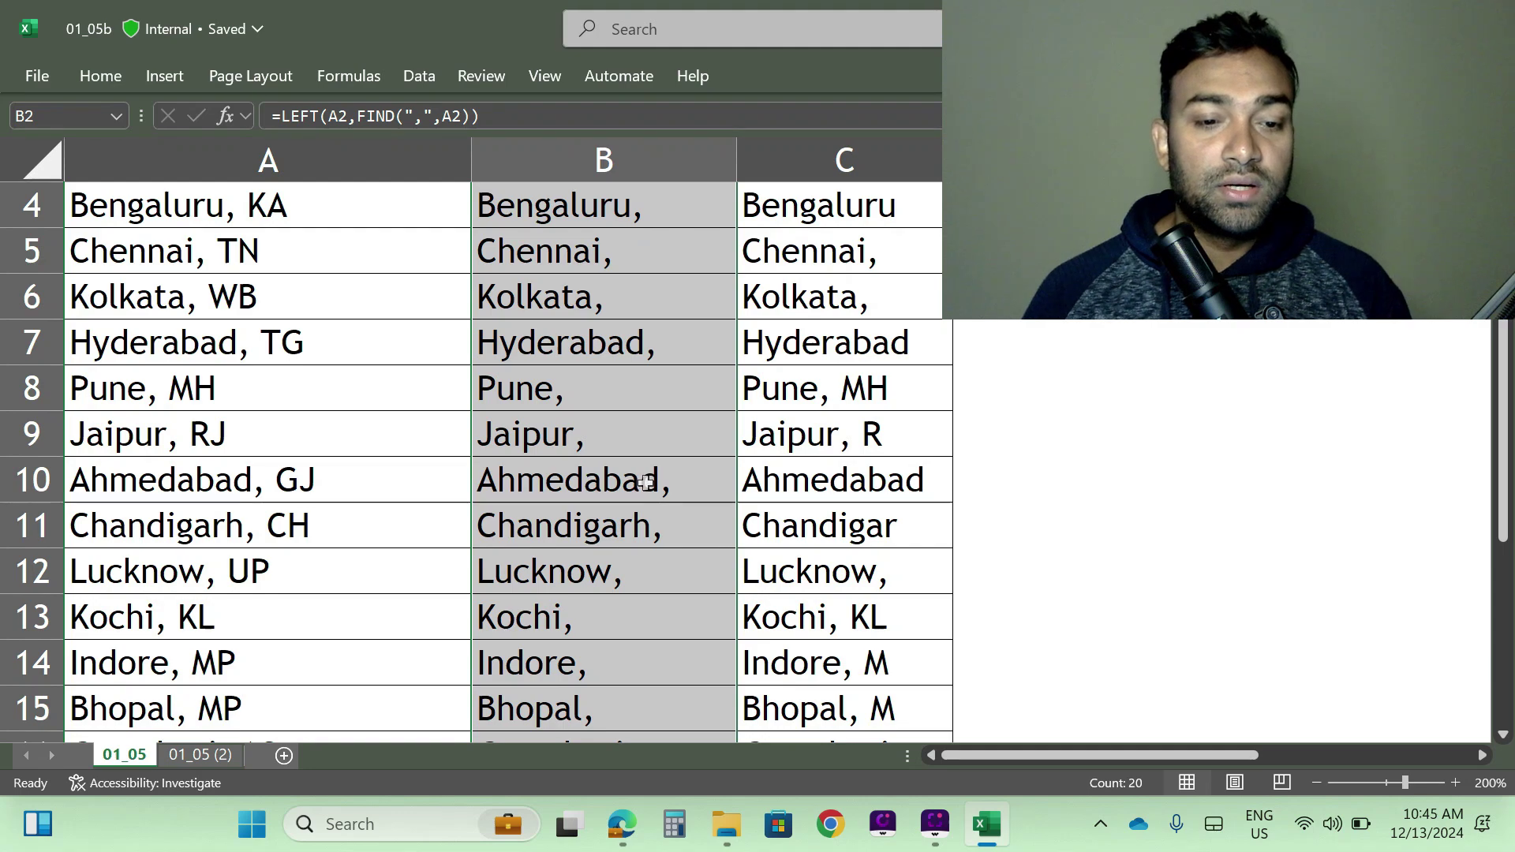
pyautogui.scroll(-2, 641, 479)
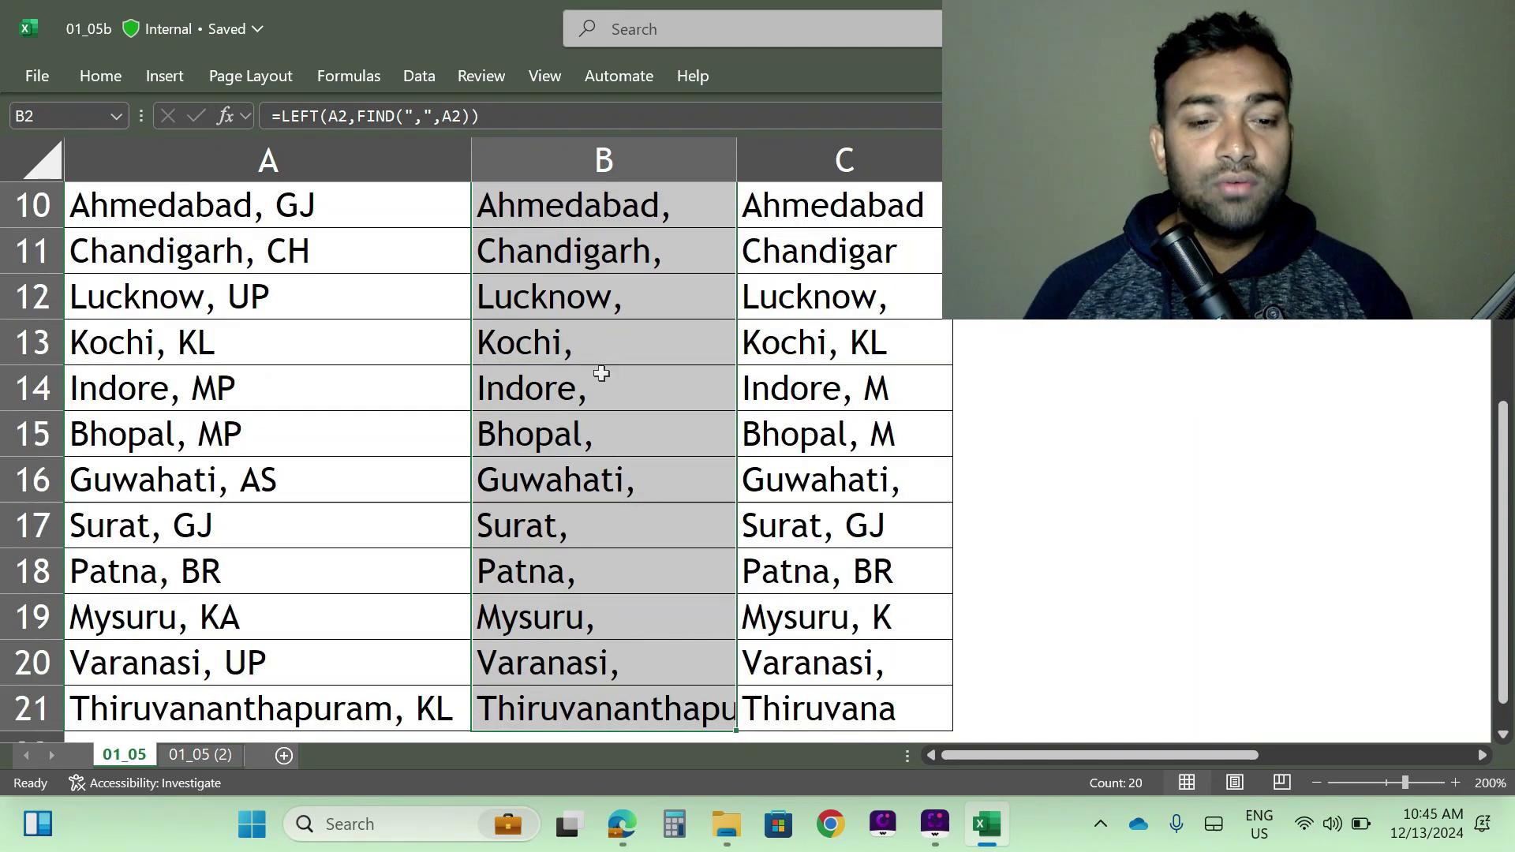
pyautogui.scroll(-2, 600, 387)
pyautogui.scroll(5, 729, 405)
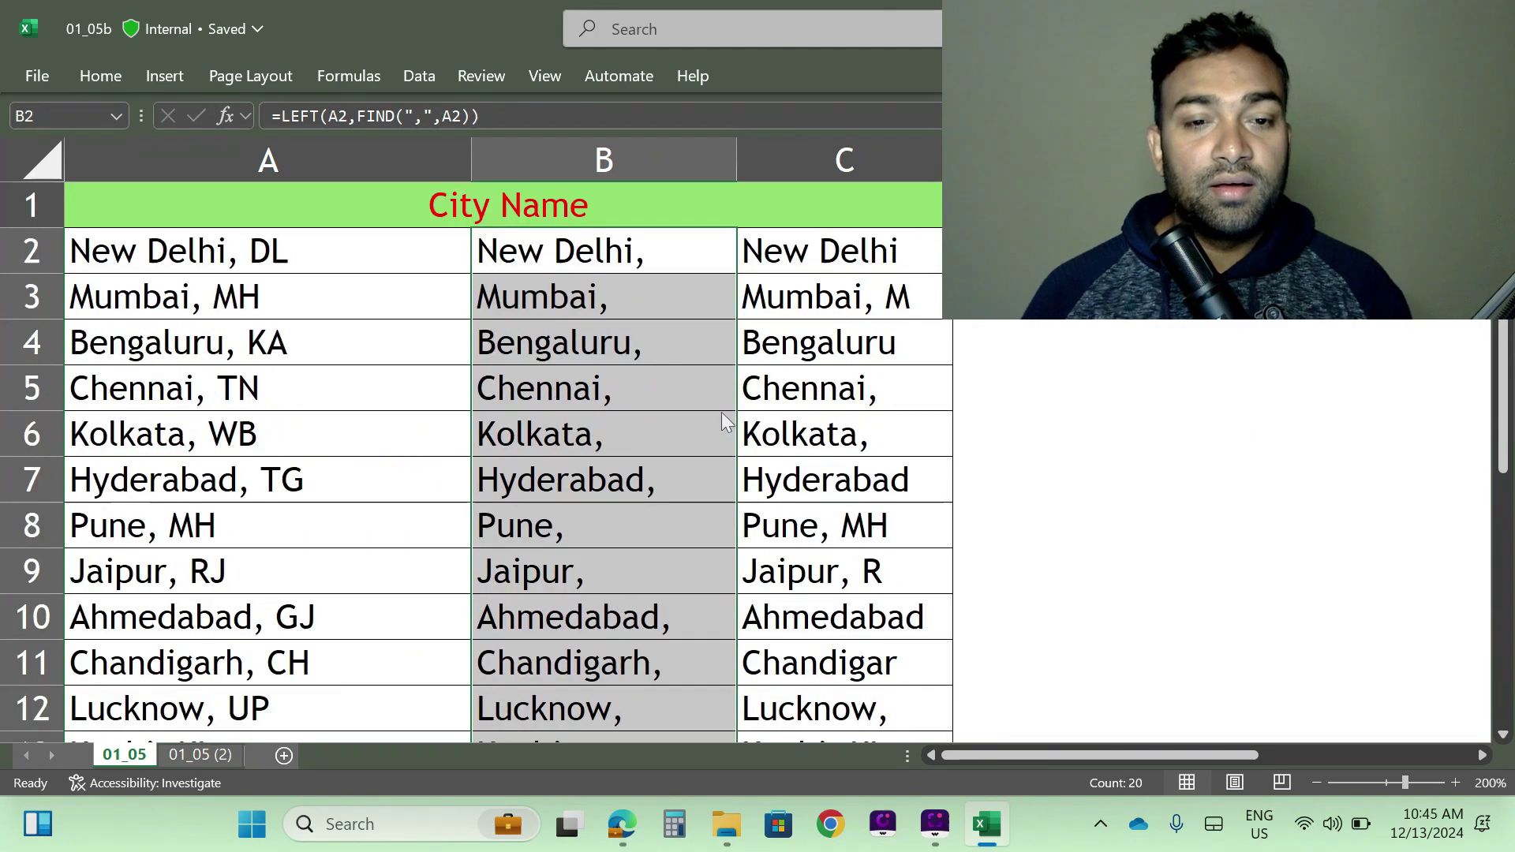
pyautogui.moveTo(739, 156); pyautogui.dragTo(759, 156)
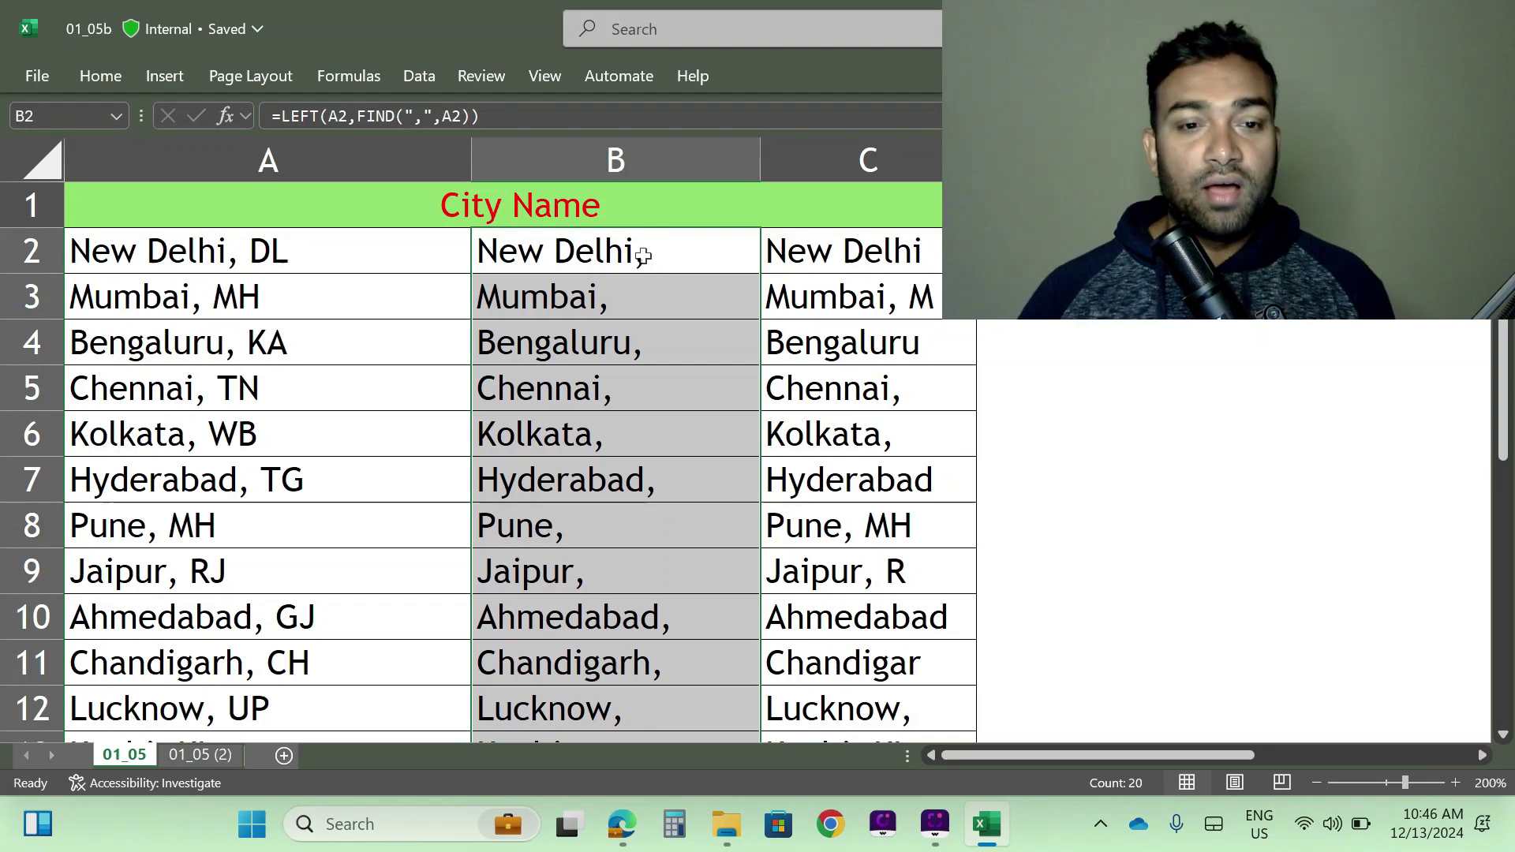
# Insert another blank column between the city list in column A and the LEFT and FIND results
pyautogui.click(609, 150)
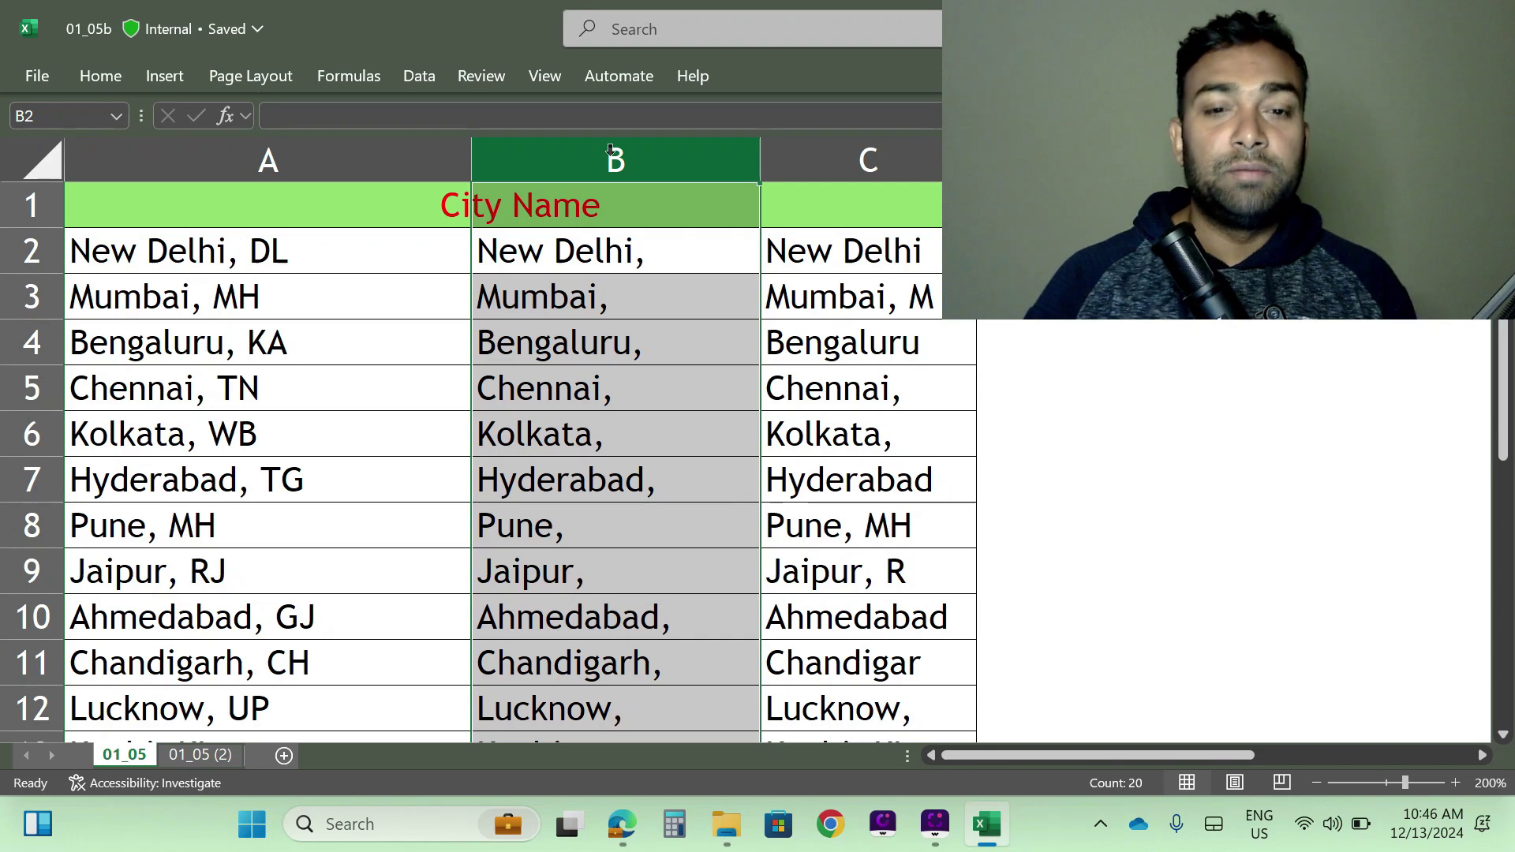
pyautogui.hotkey('ctrl', 'shift', '+')
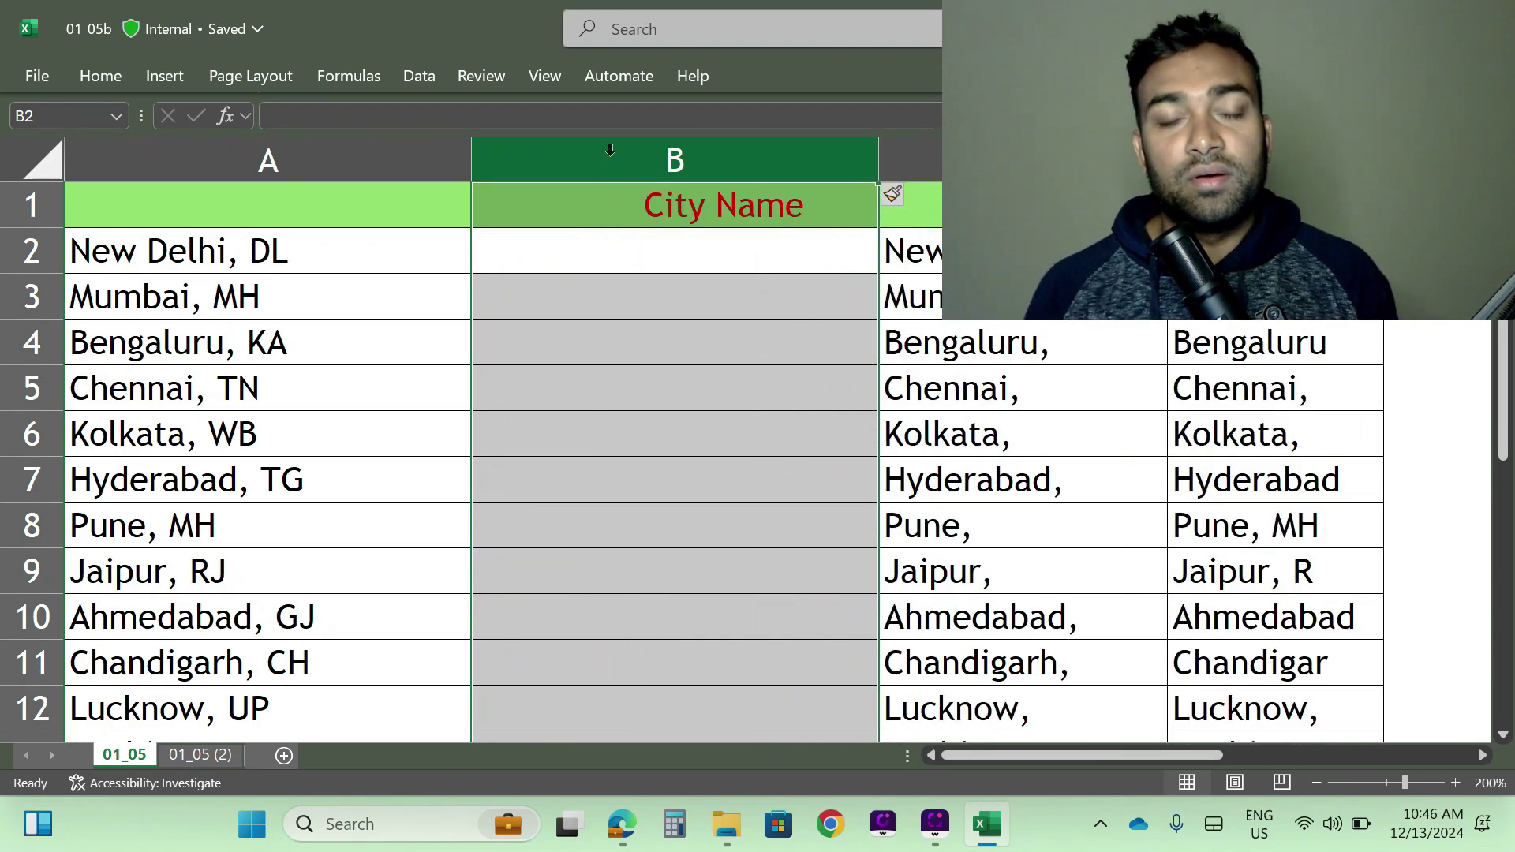
pyautogui.rightClick(665, 149)
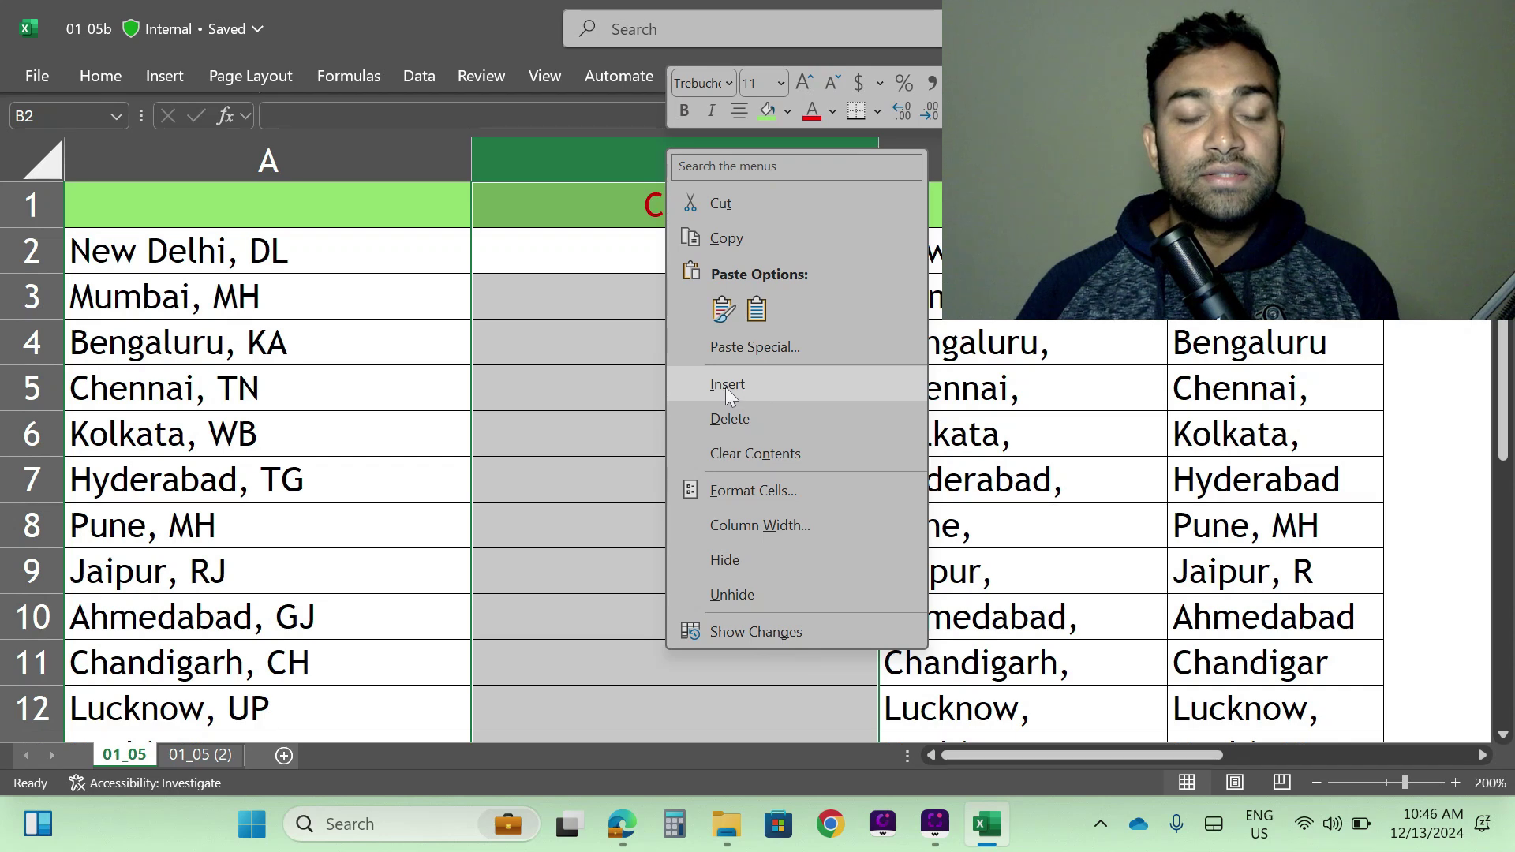
pyautogui.press('Escape')
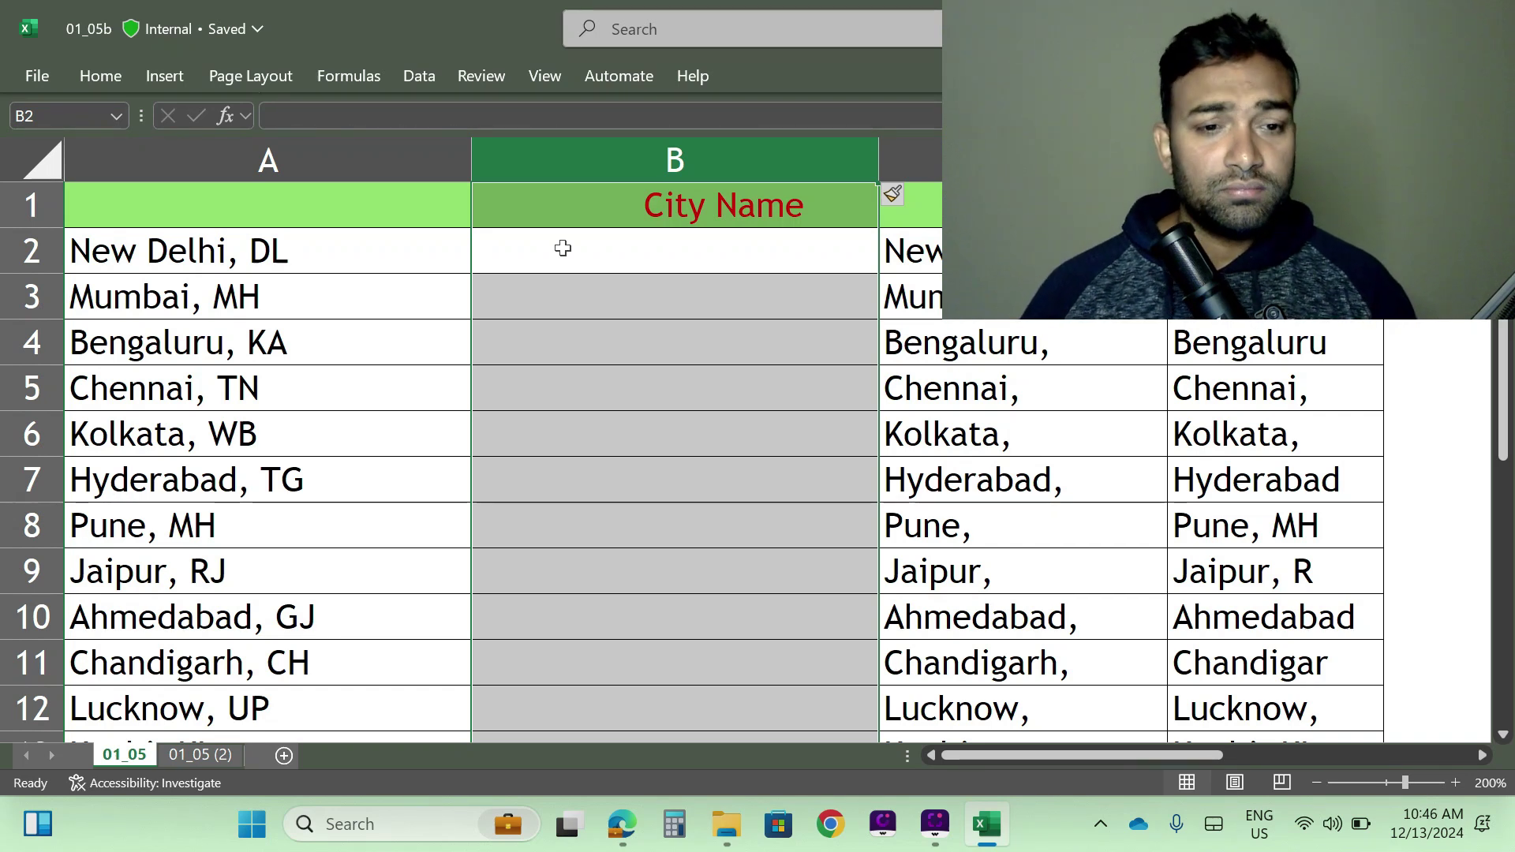
# Enter the formula =LEFT(A2,FIND(",",A2)-1) in B2 to extract the city name without the comma
pyautogui.click(603, 254)
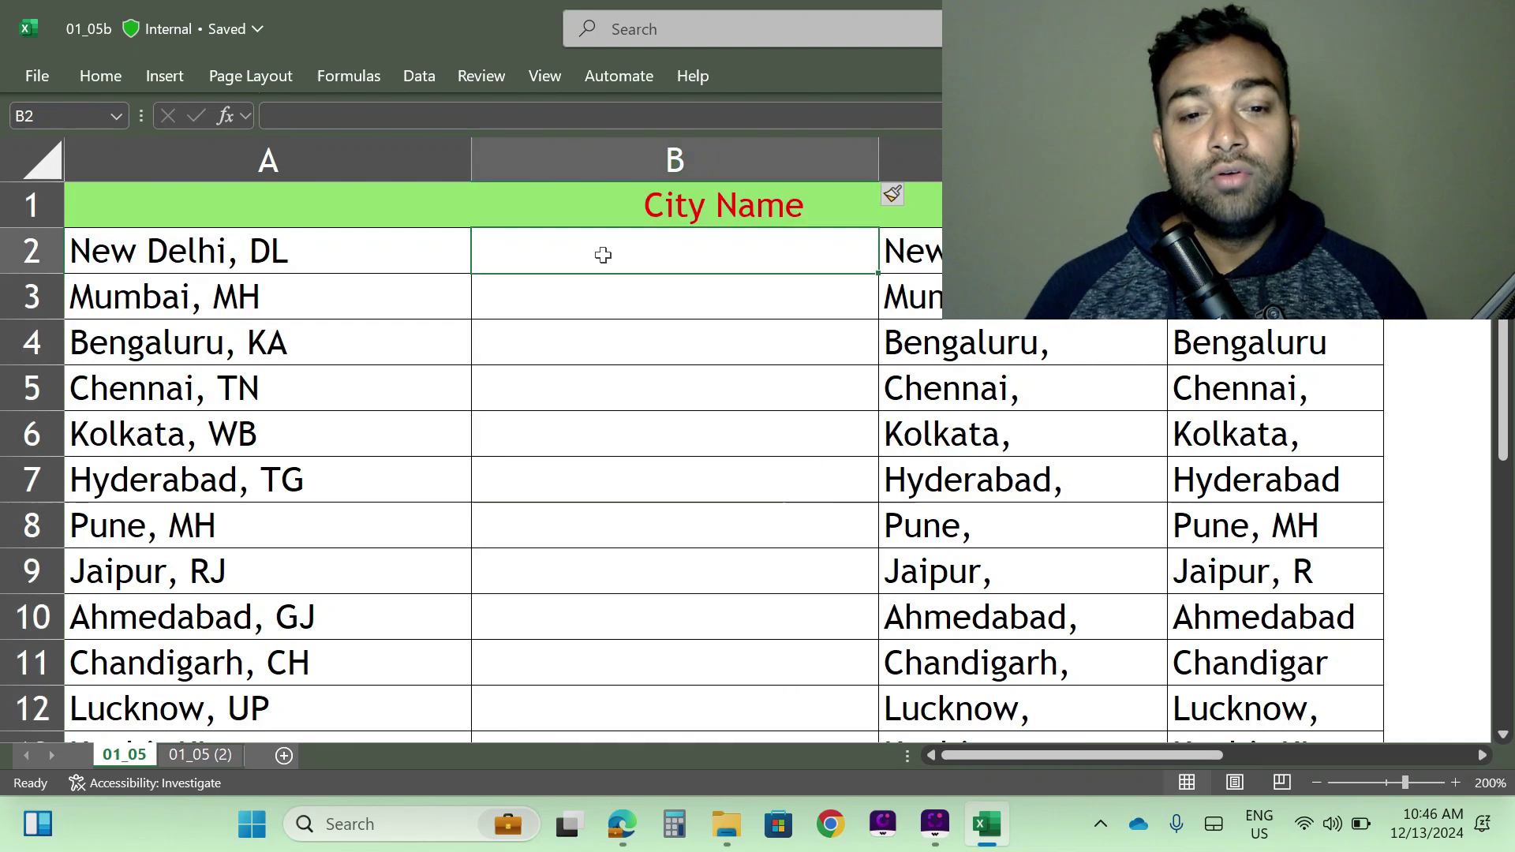
pyautogui.press('Right')
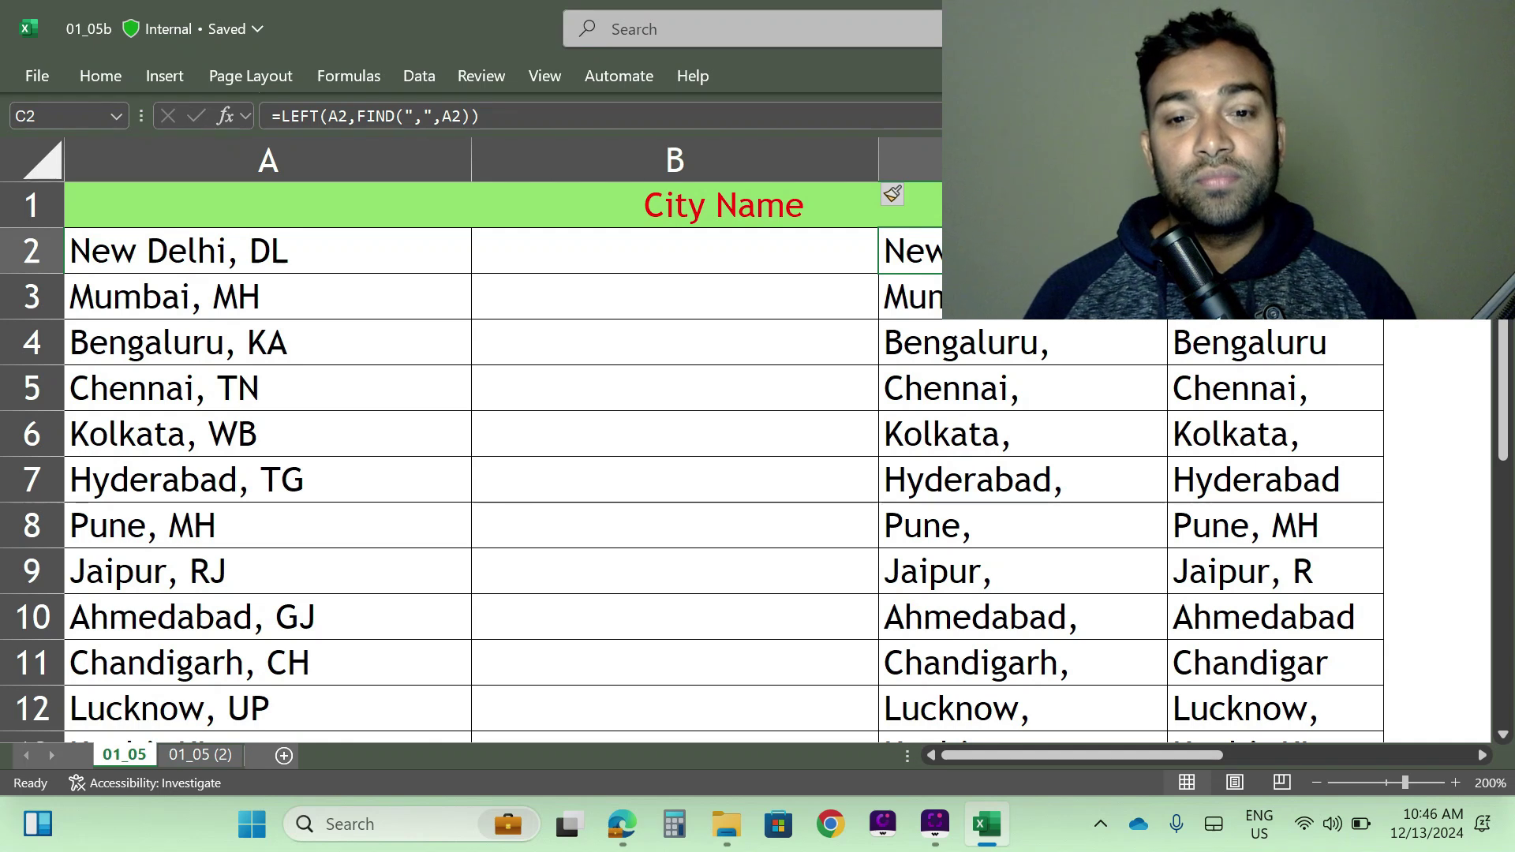
pyautogui.click(584, 253)
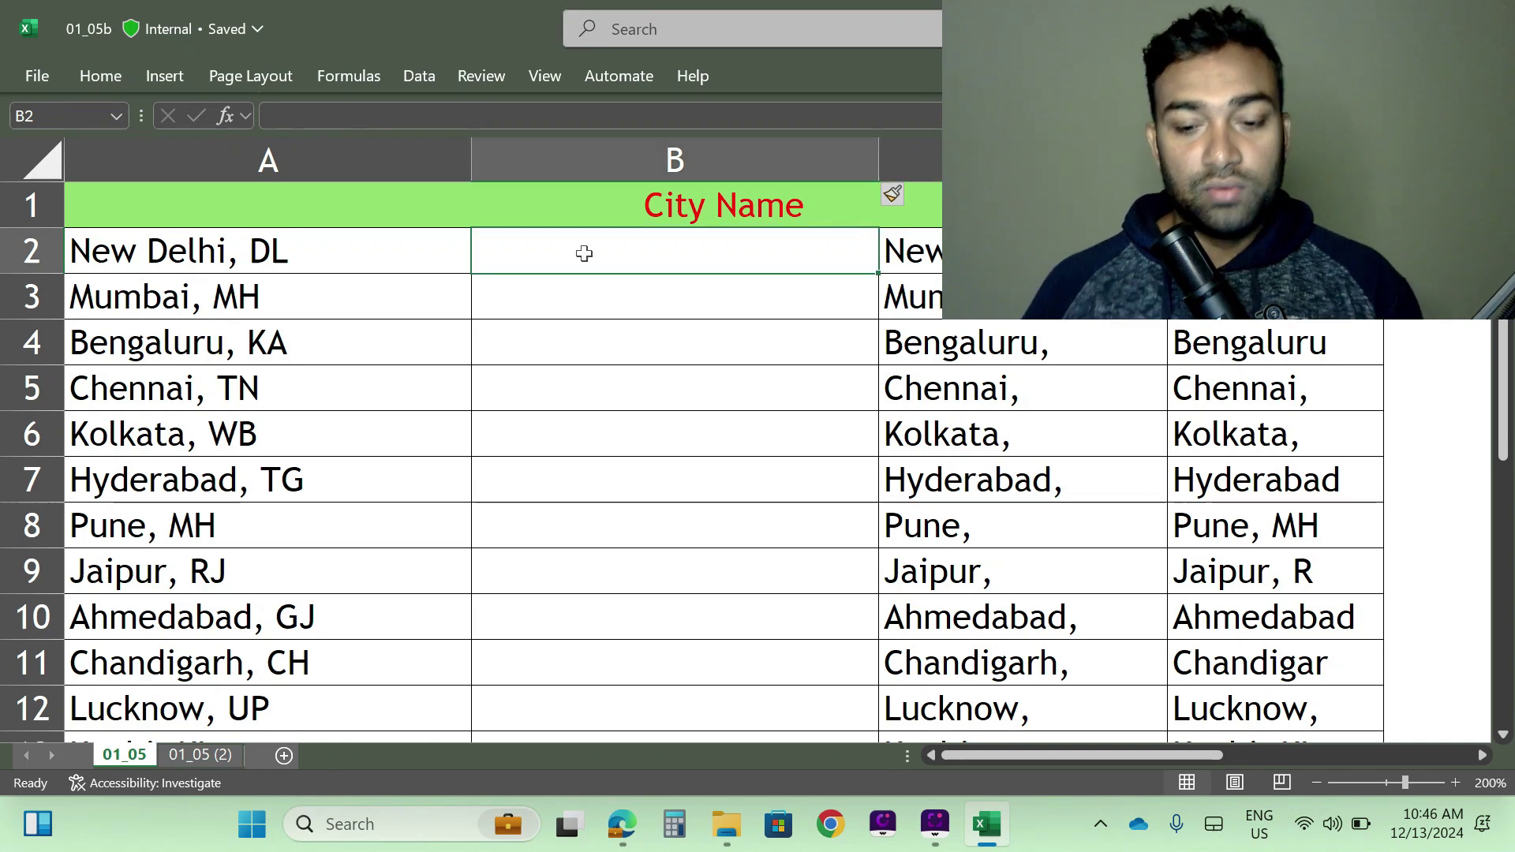
pyautogui.write('=')
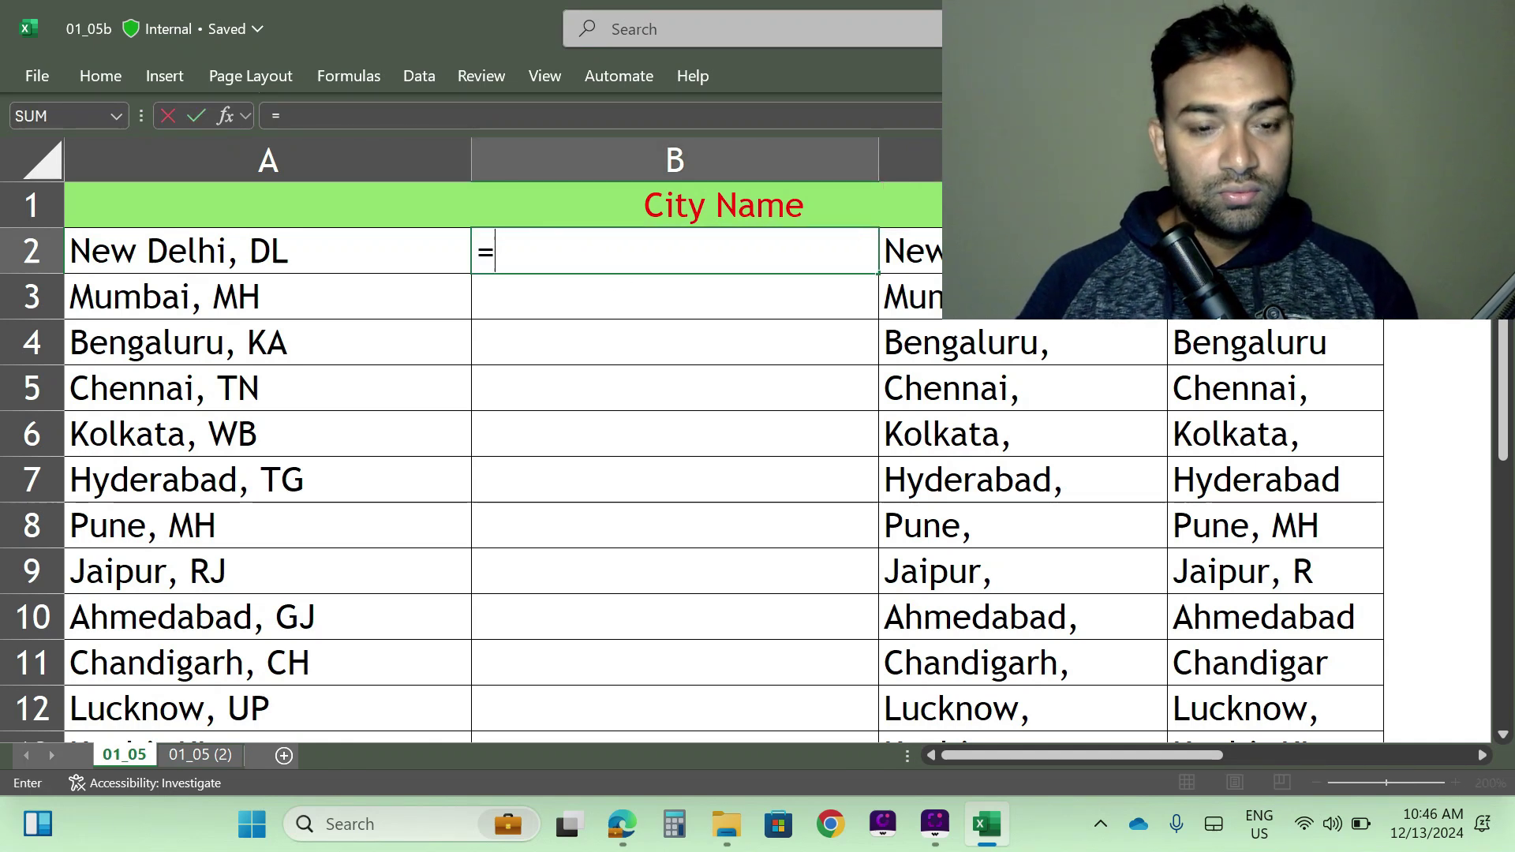
pyautogui.write('left')
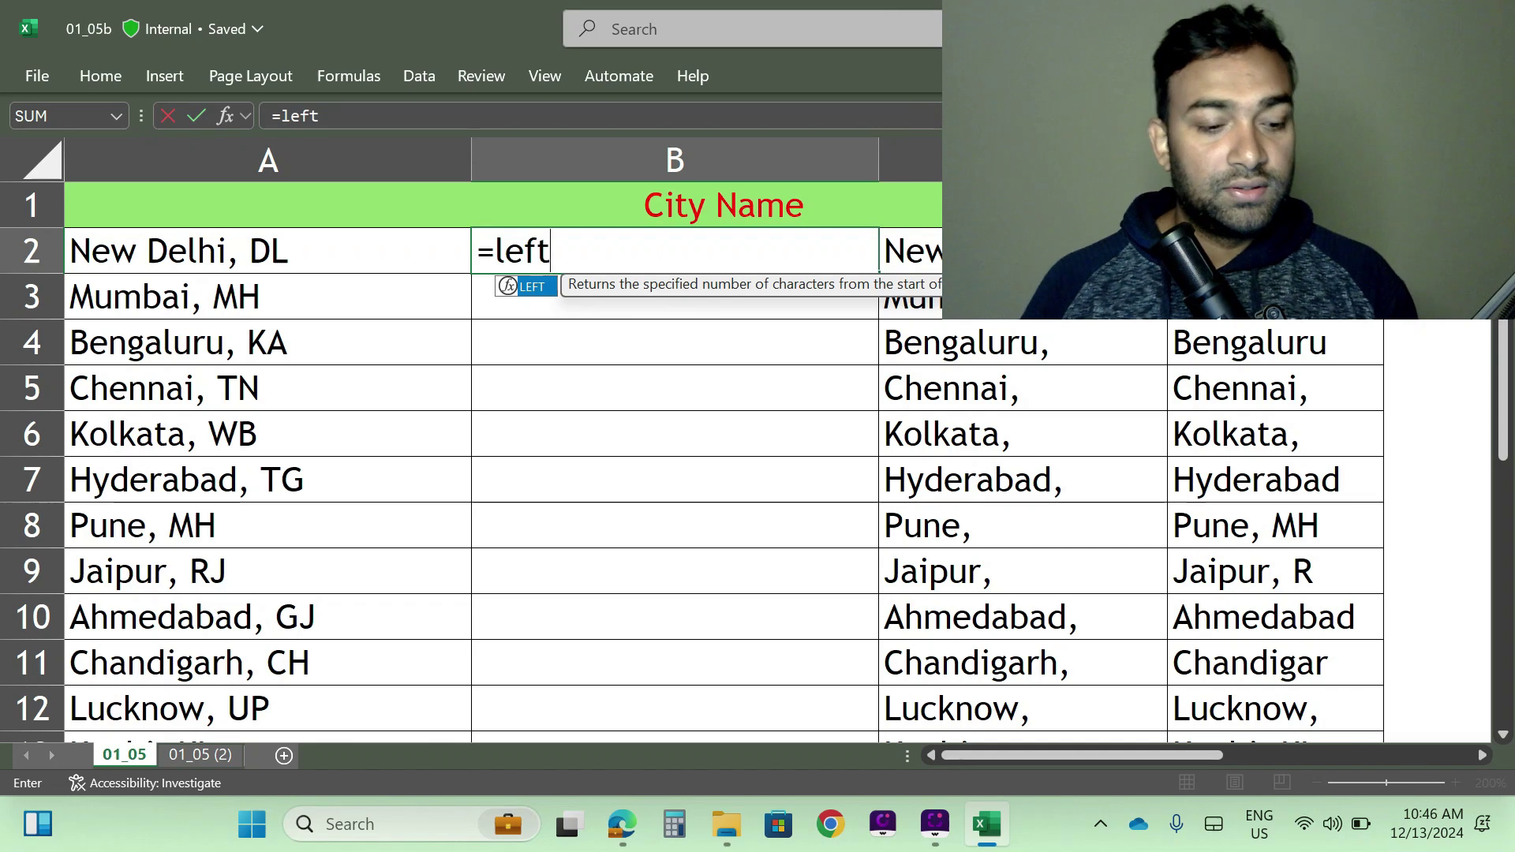
pyautogui.press('Tab')
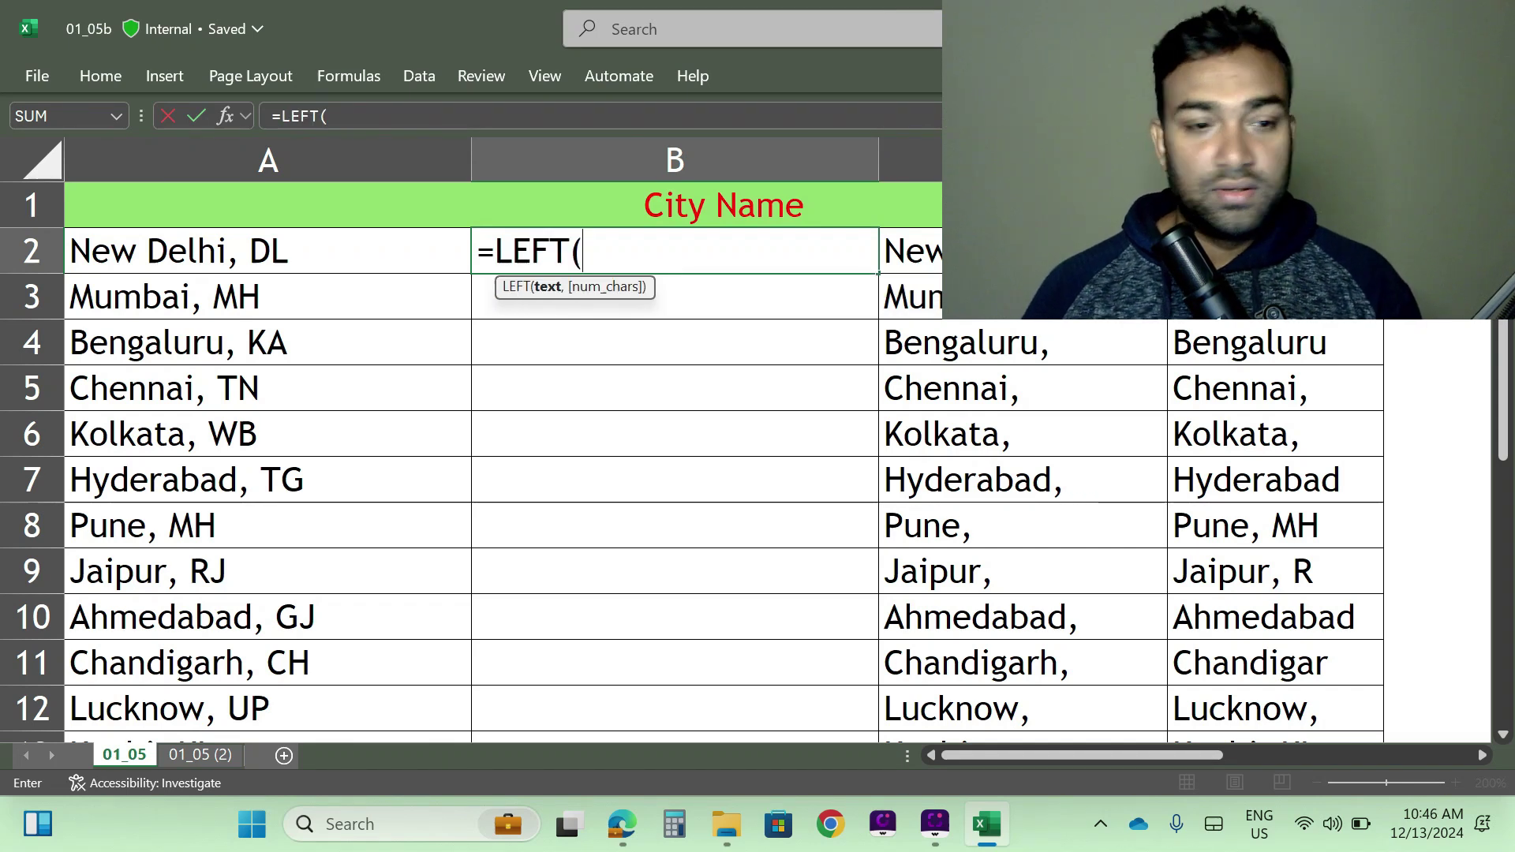
pyautogui.press('Left')
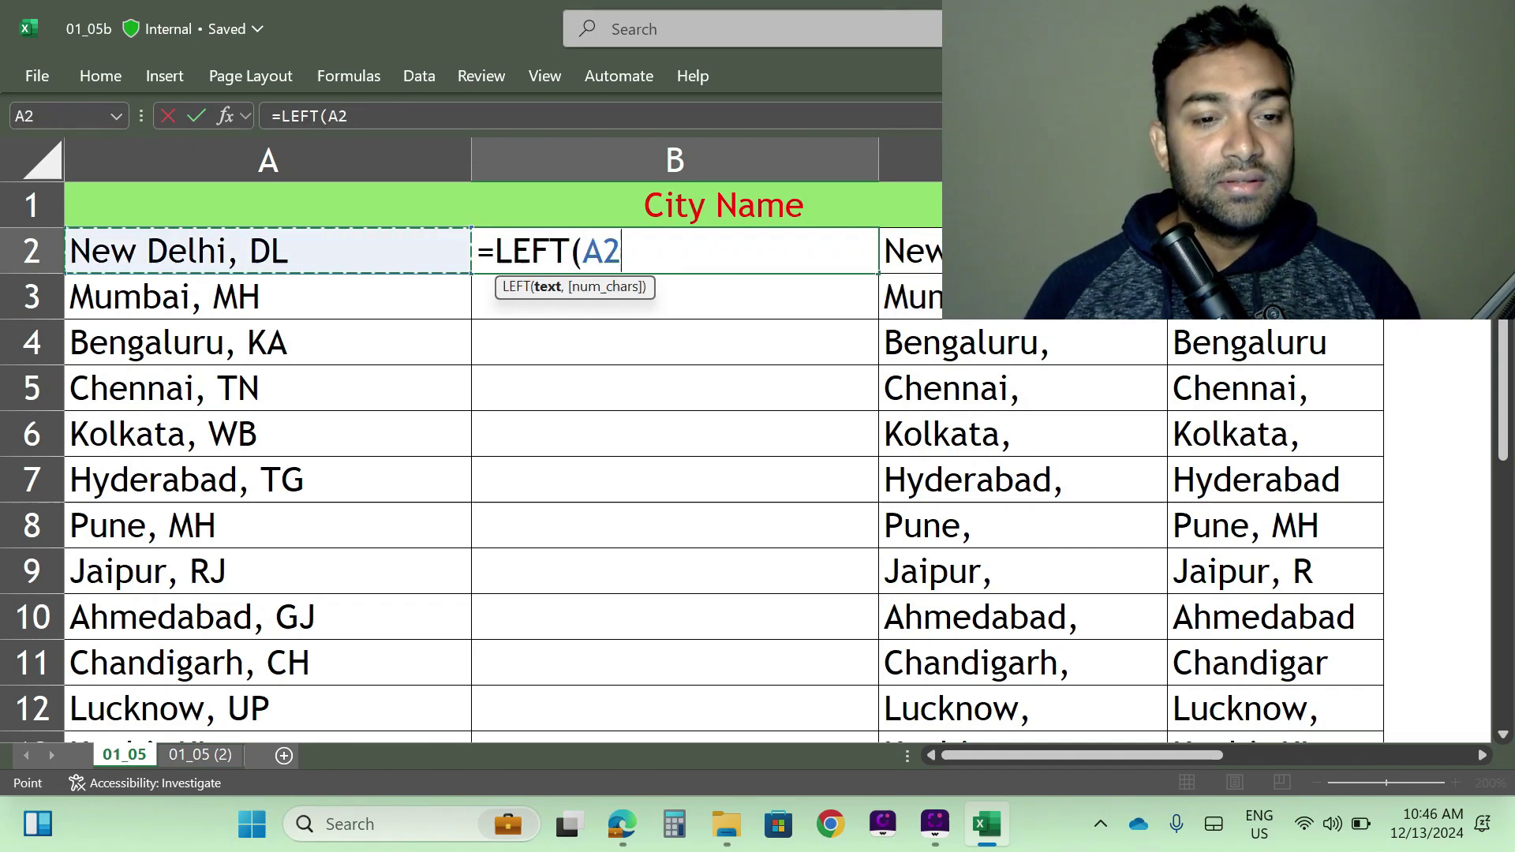
pyautogui.write(',')
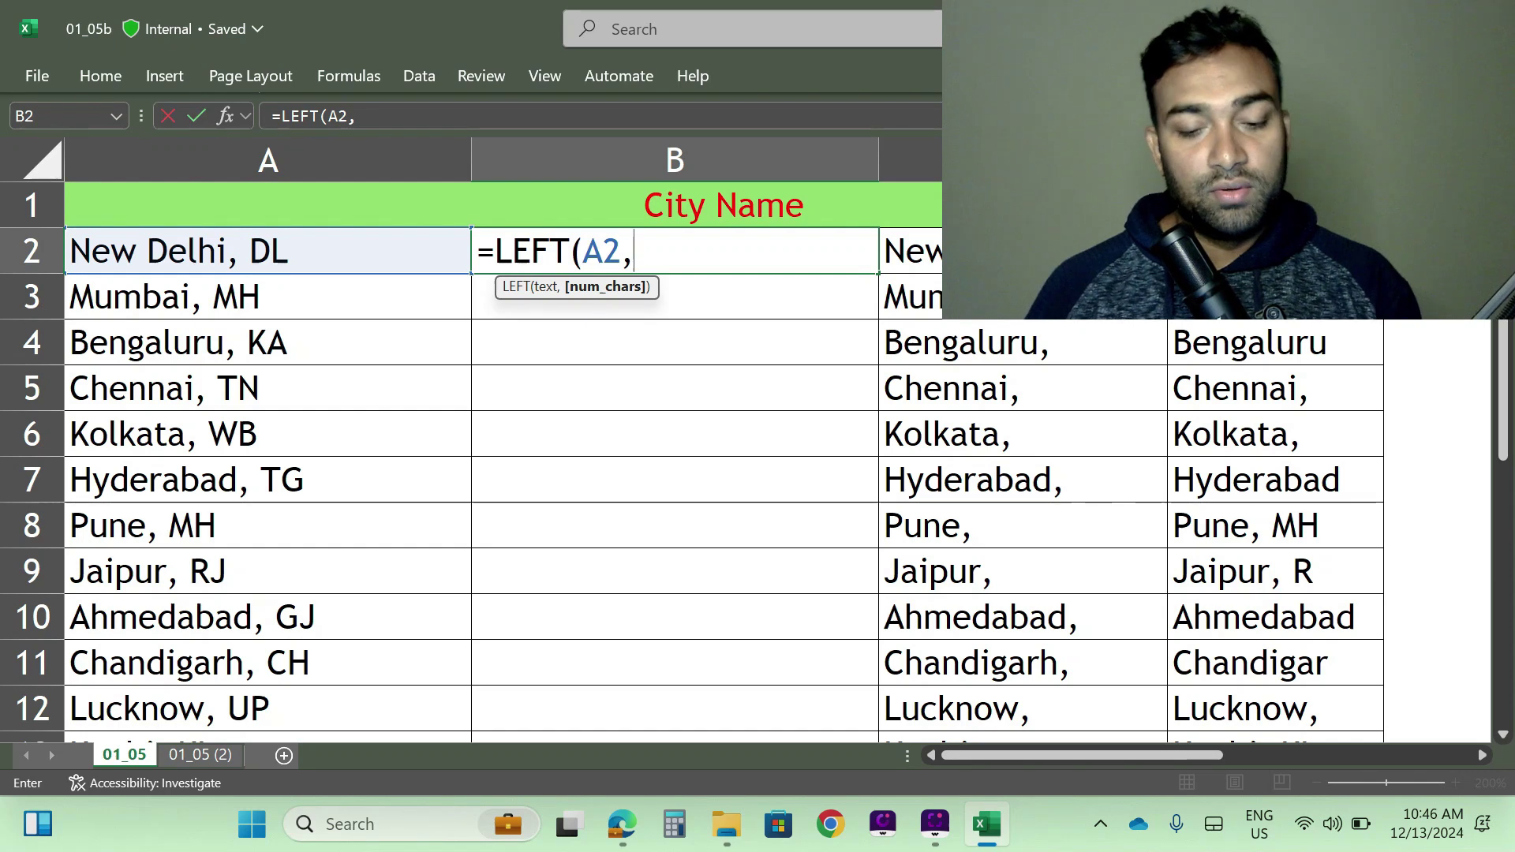
pyautogui.write('find')
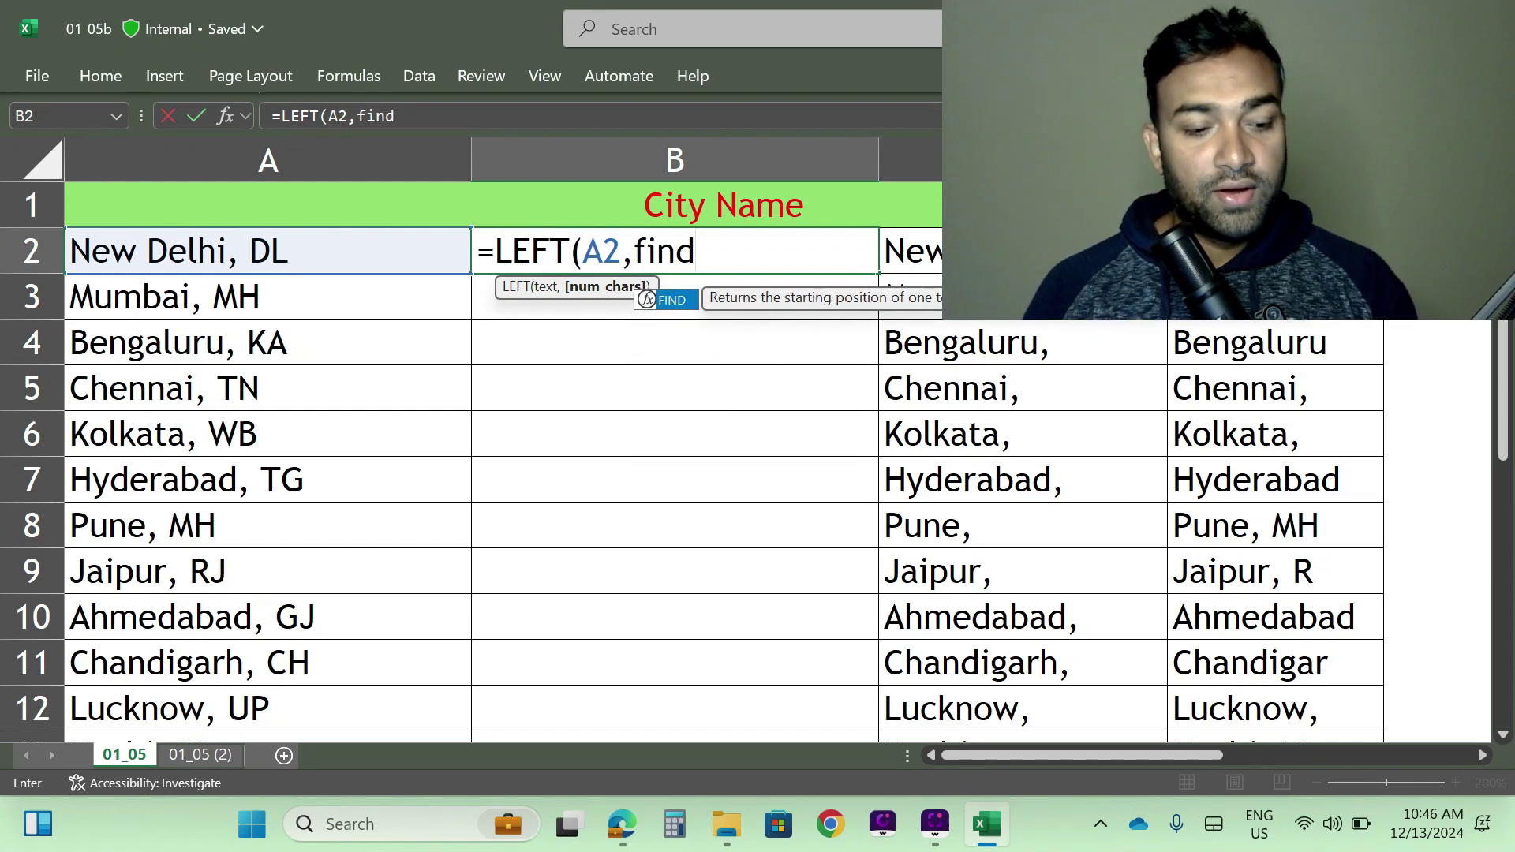
pyautogui.press('Tab')
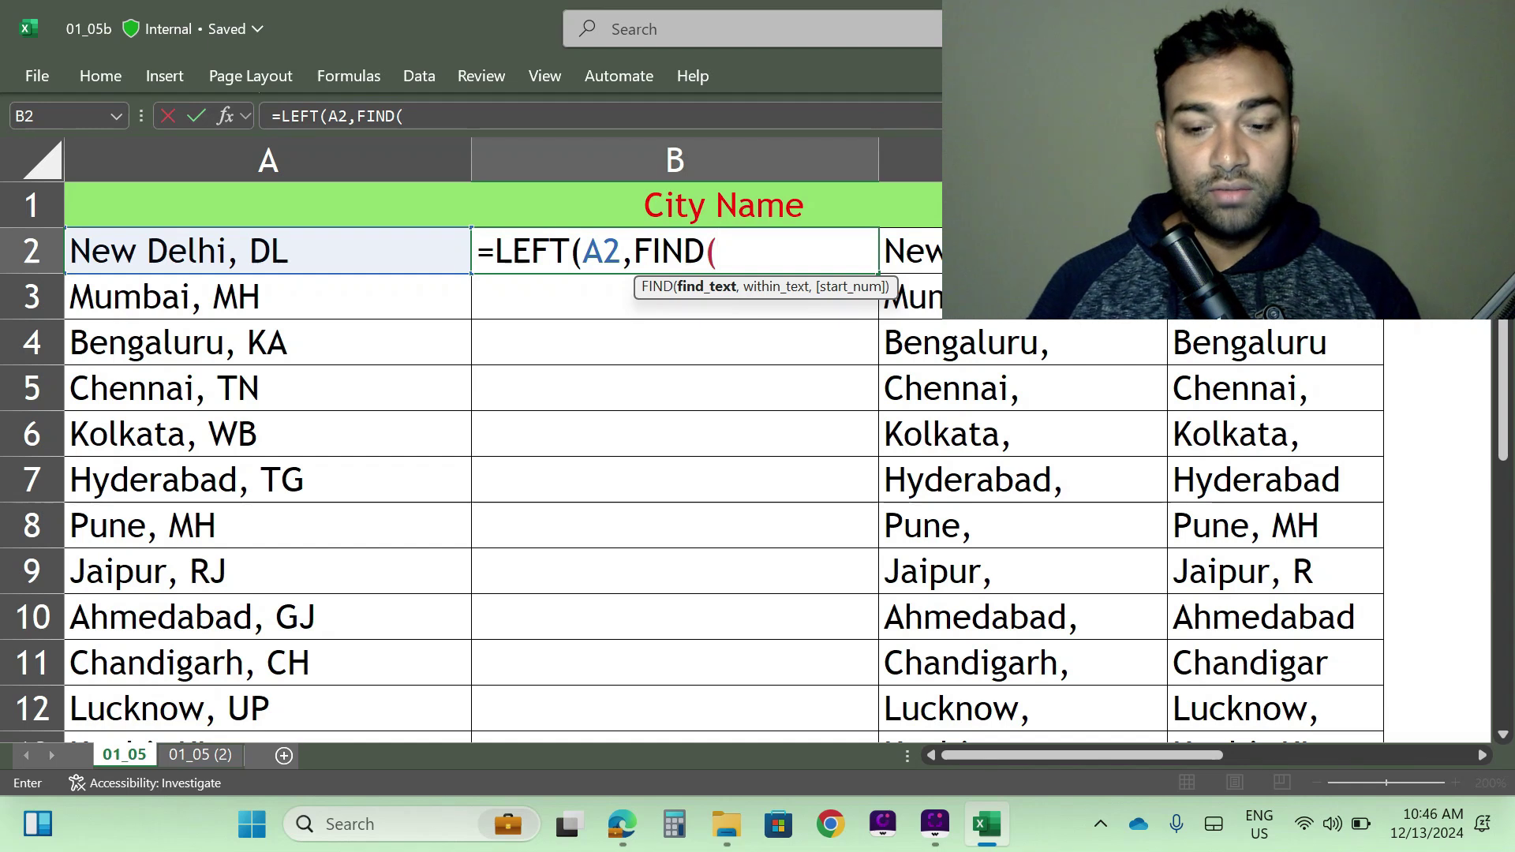
pyautogui.write('"')
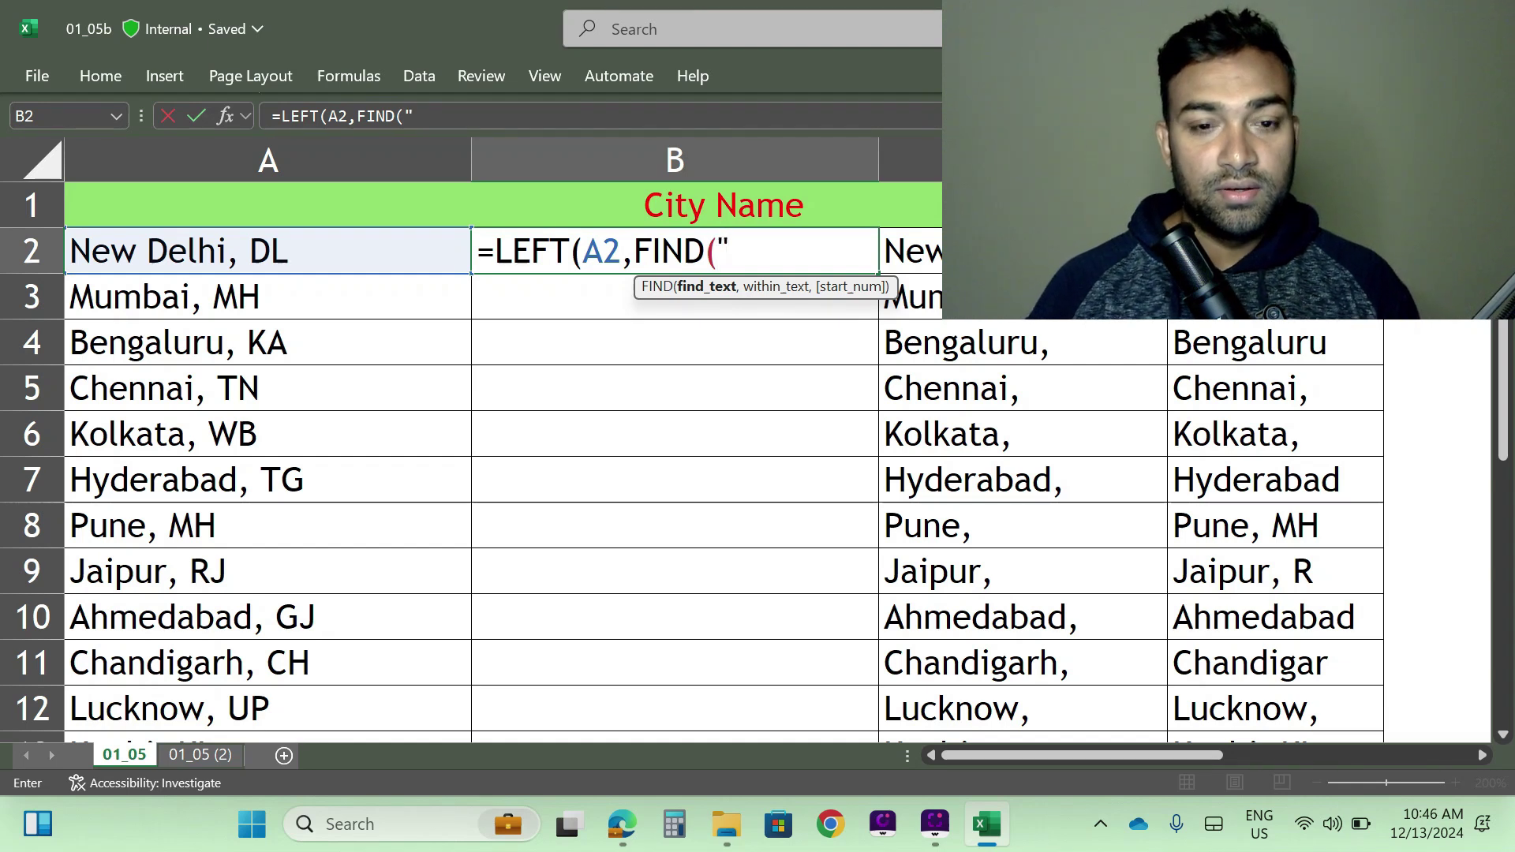
pyautogui.write(',"')
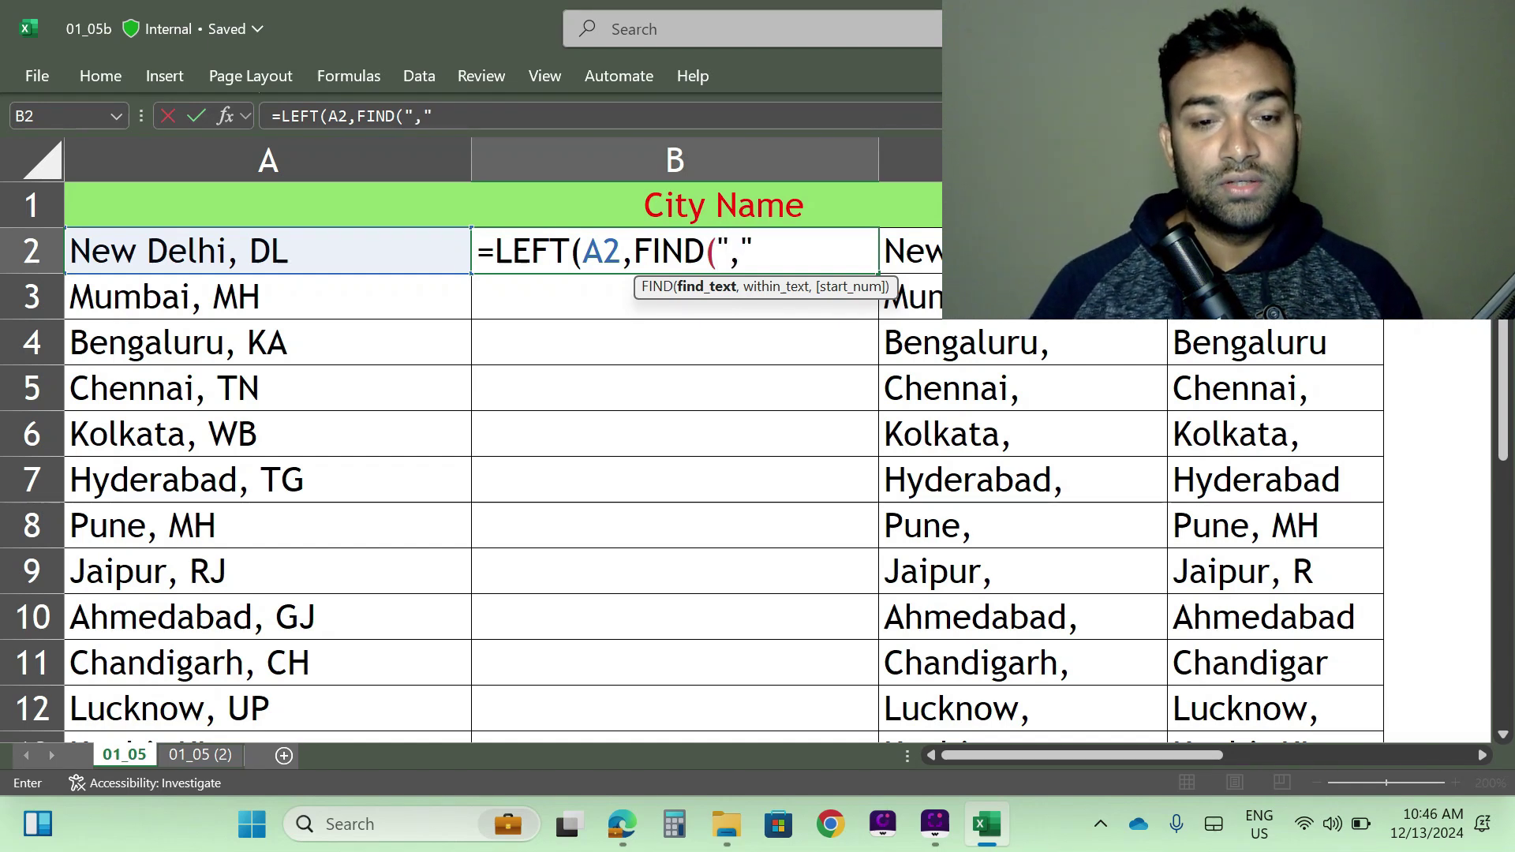
pyautogui.write(',')
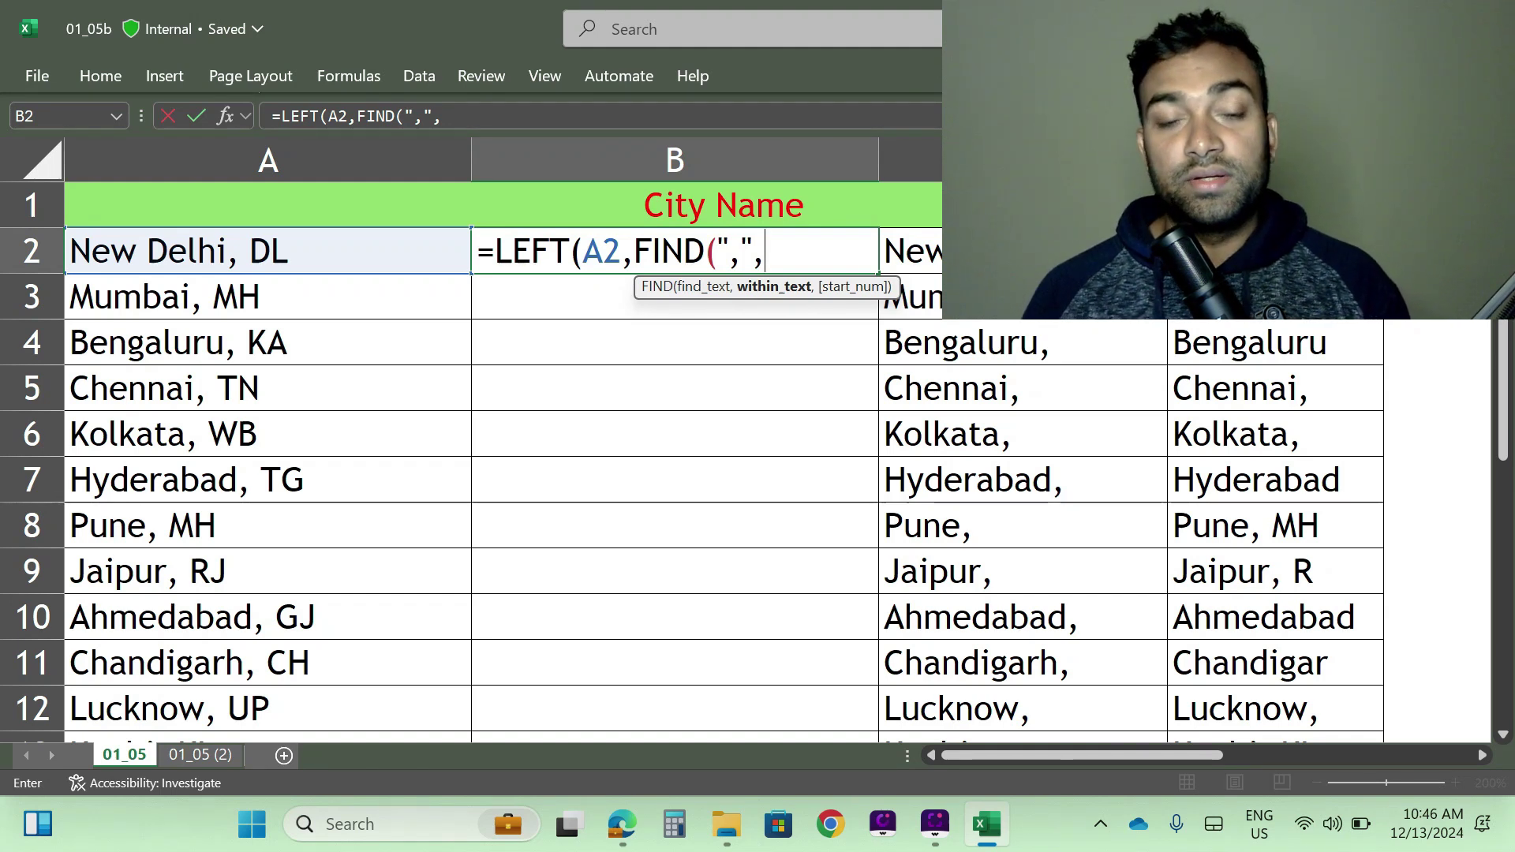
pyautogui.press('Left')
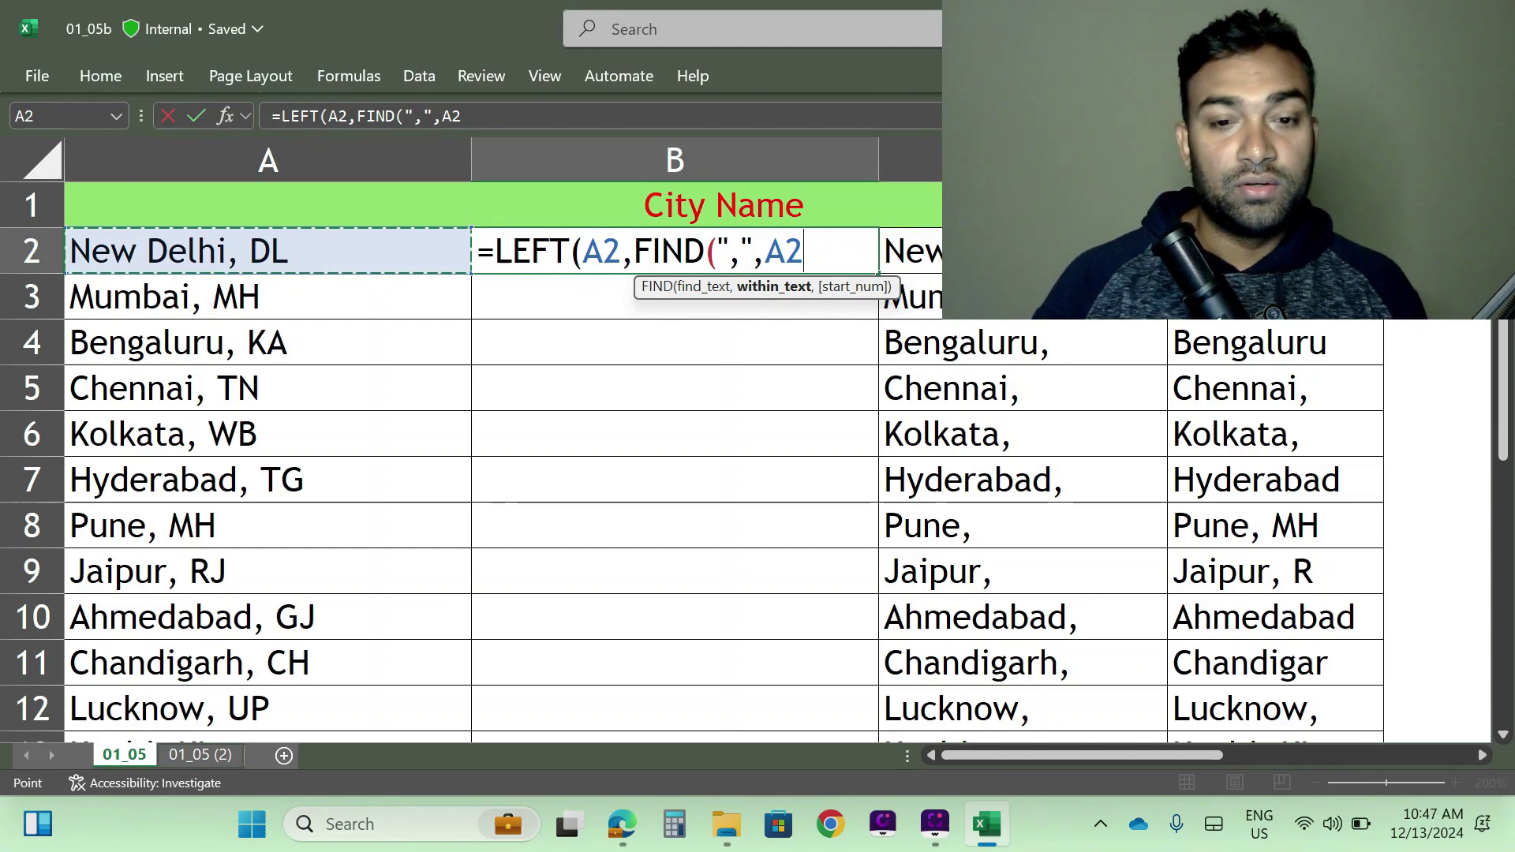
pyautogui.write('(')
pyautogui.press('BackSpace')
pyautogui.write(')')
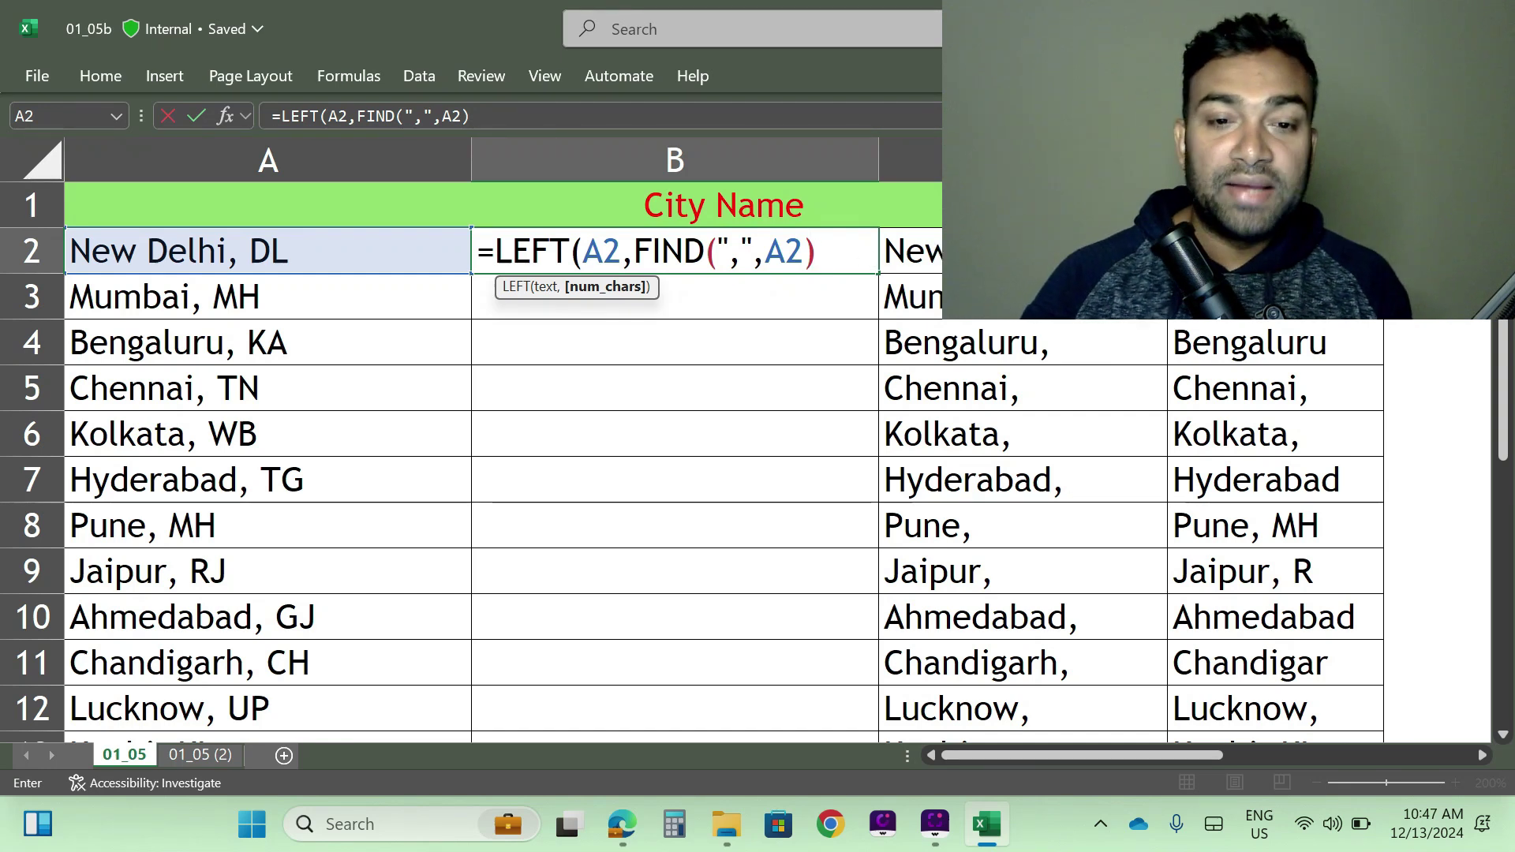
pyautogui.write('-1')
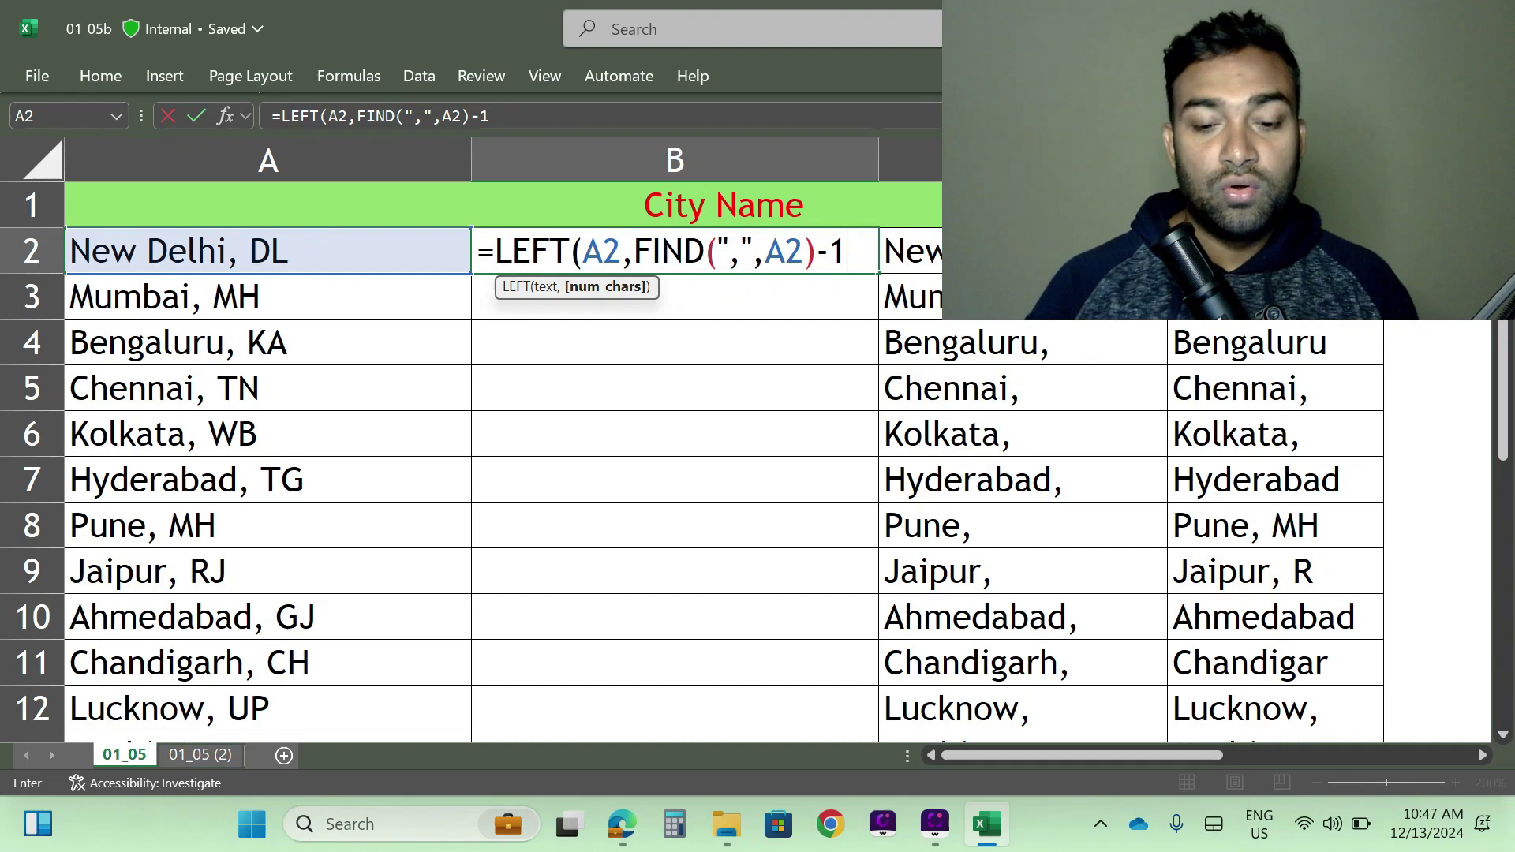
pyautogui.write(')')
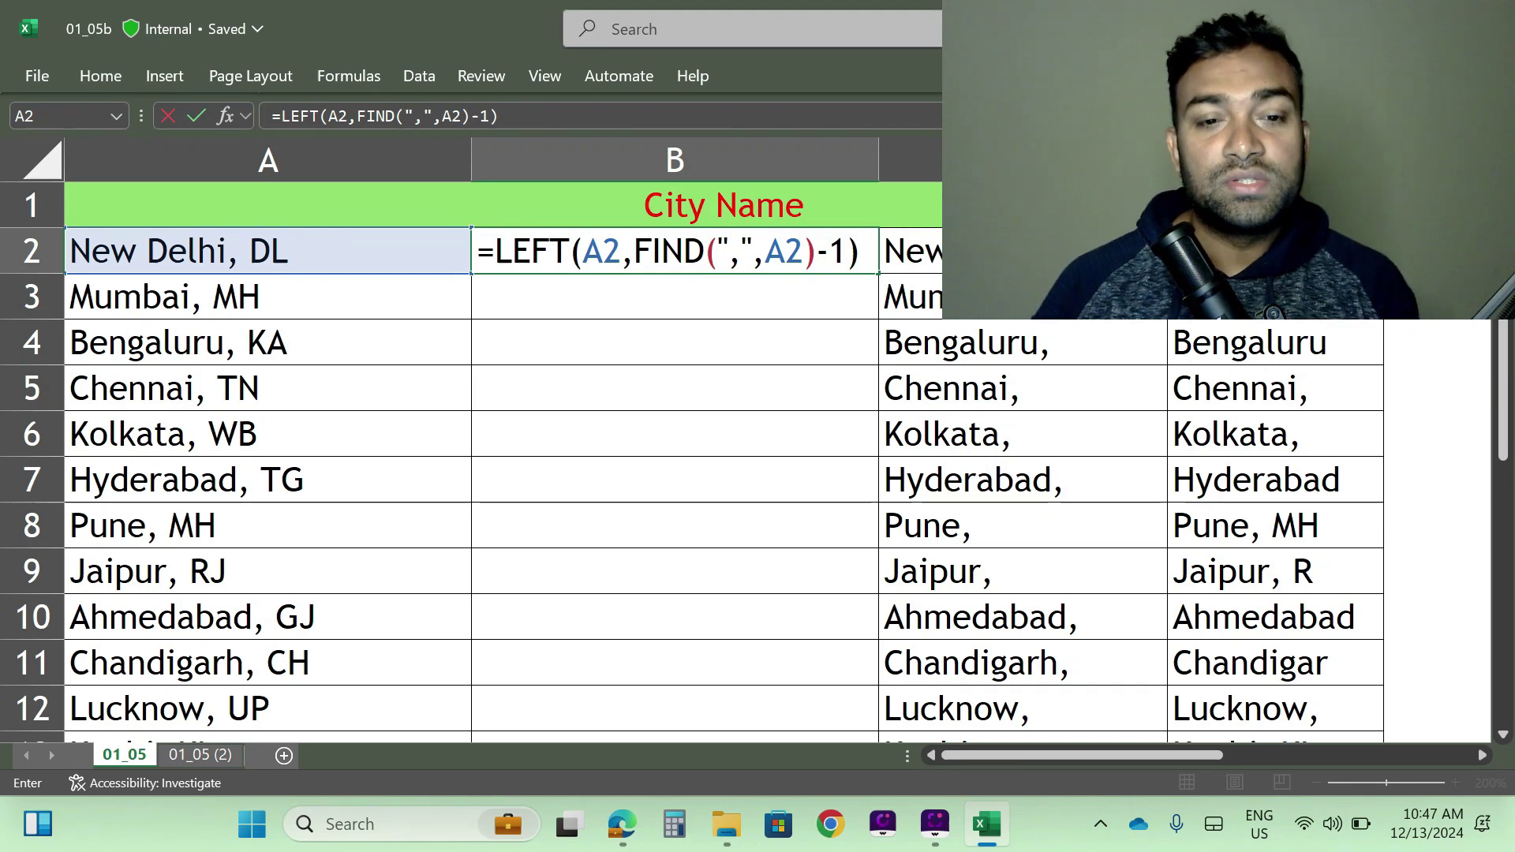
pyautogui.press('Return')
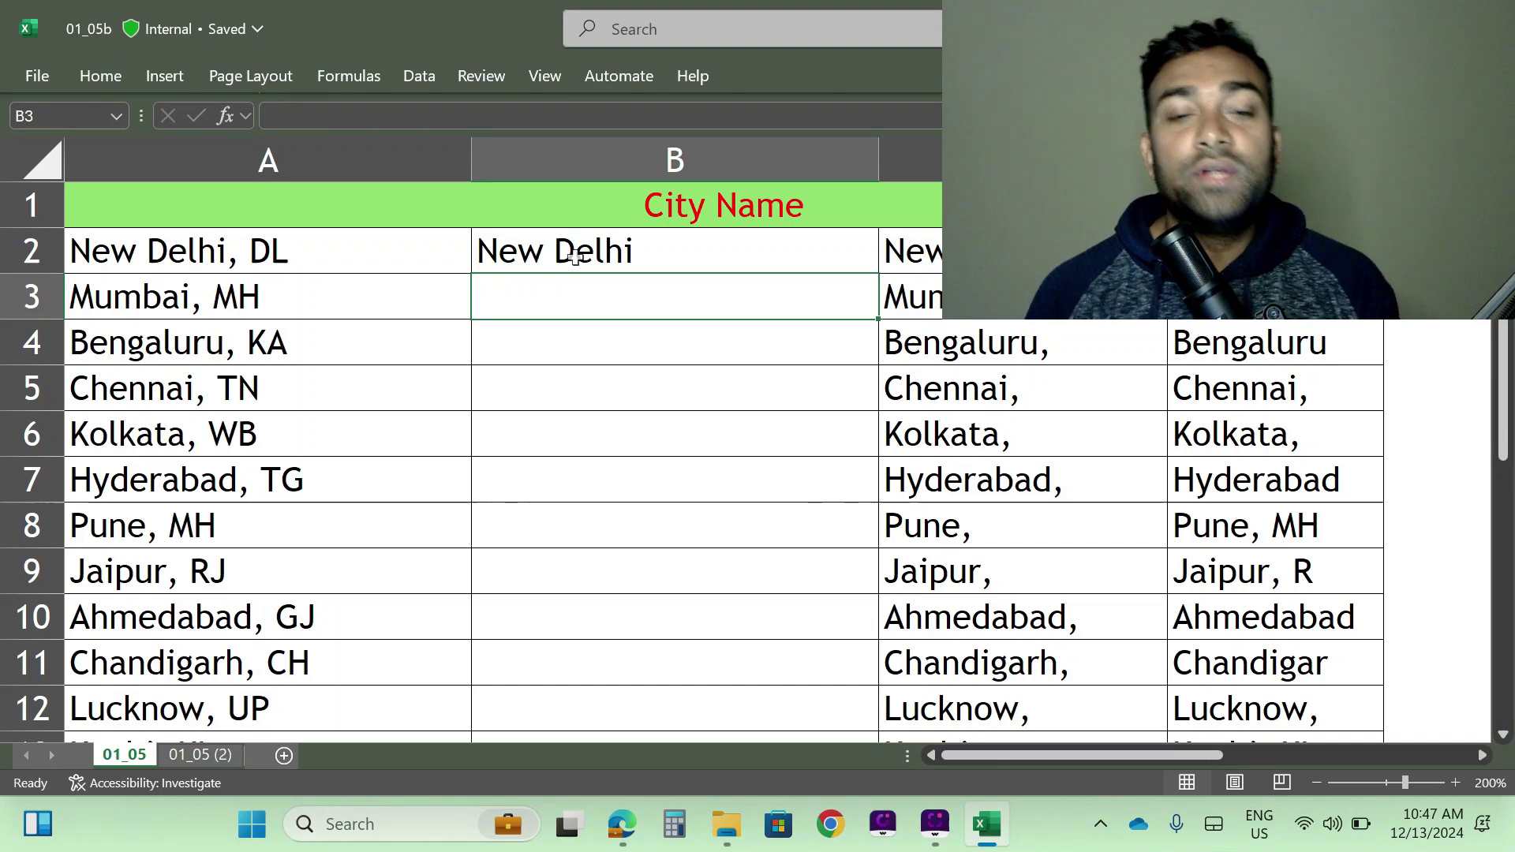
# Fill the comma-free city formula from B2 down to row 21 and check the extracted names against column A
pyautogui.click(785, 259)
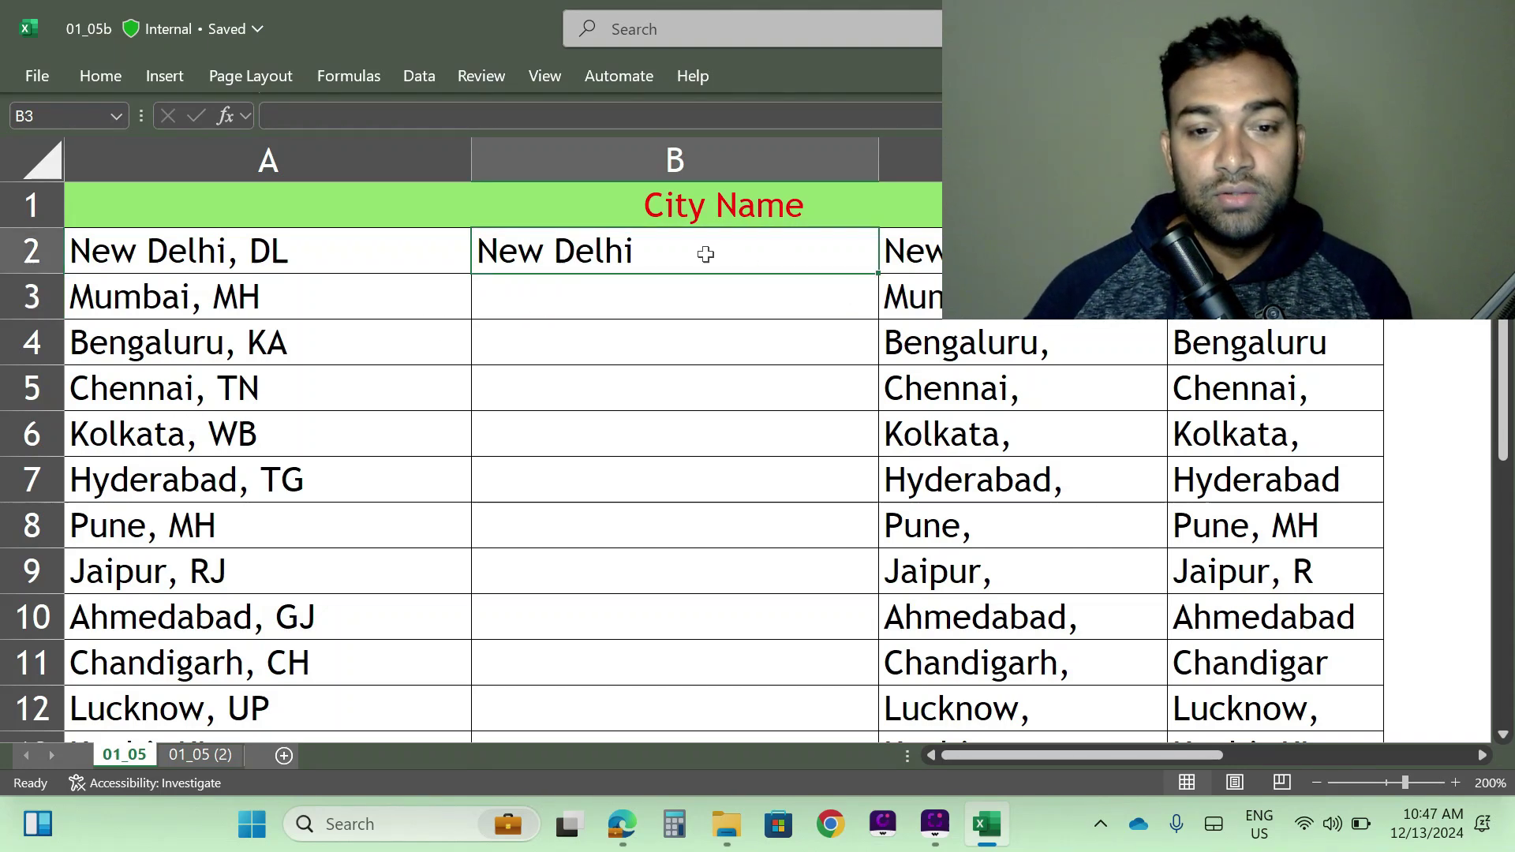
pyautogui.doubleClick(880, 275)
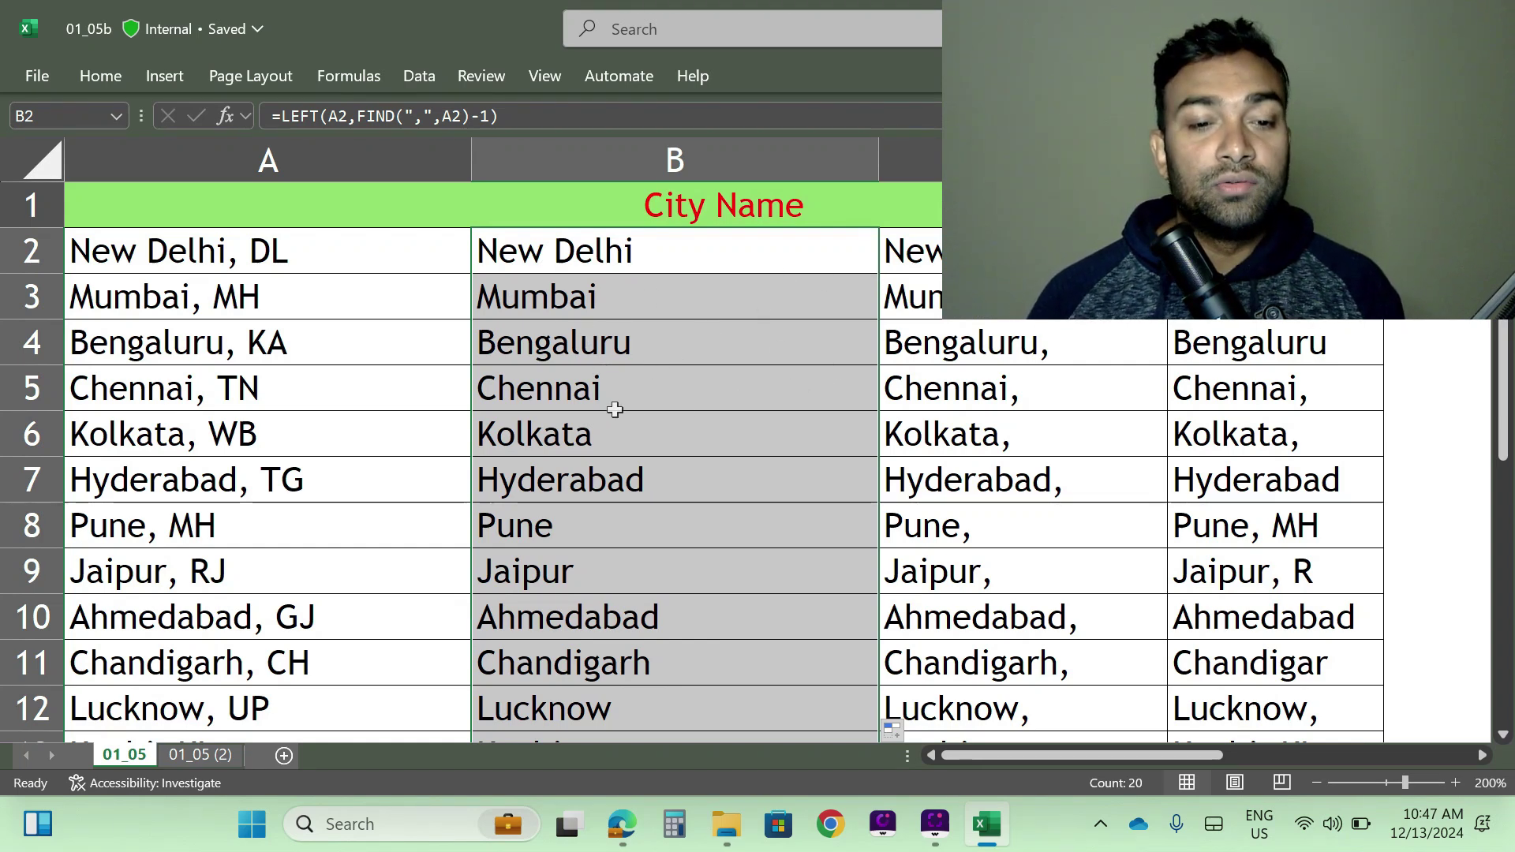
pyautogui.scroll(-3, 620, 434)
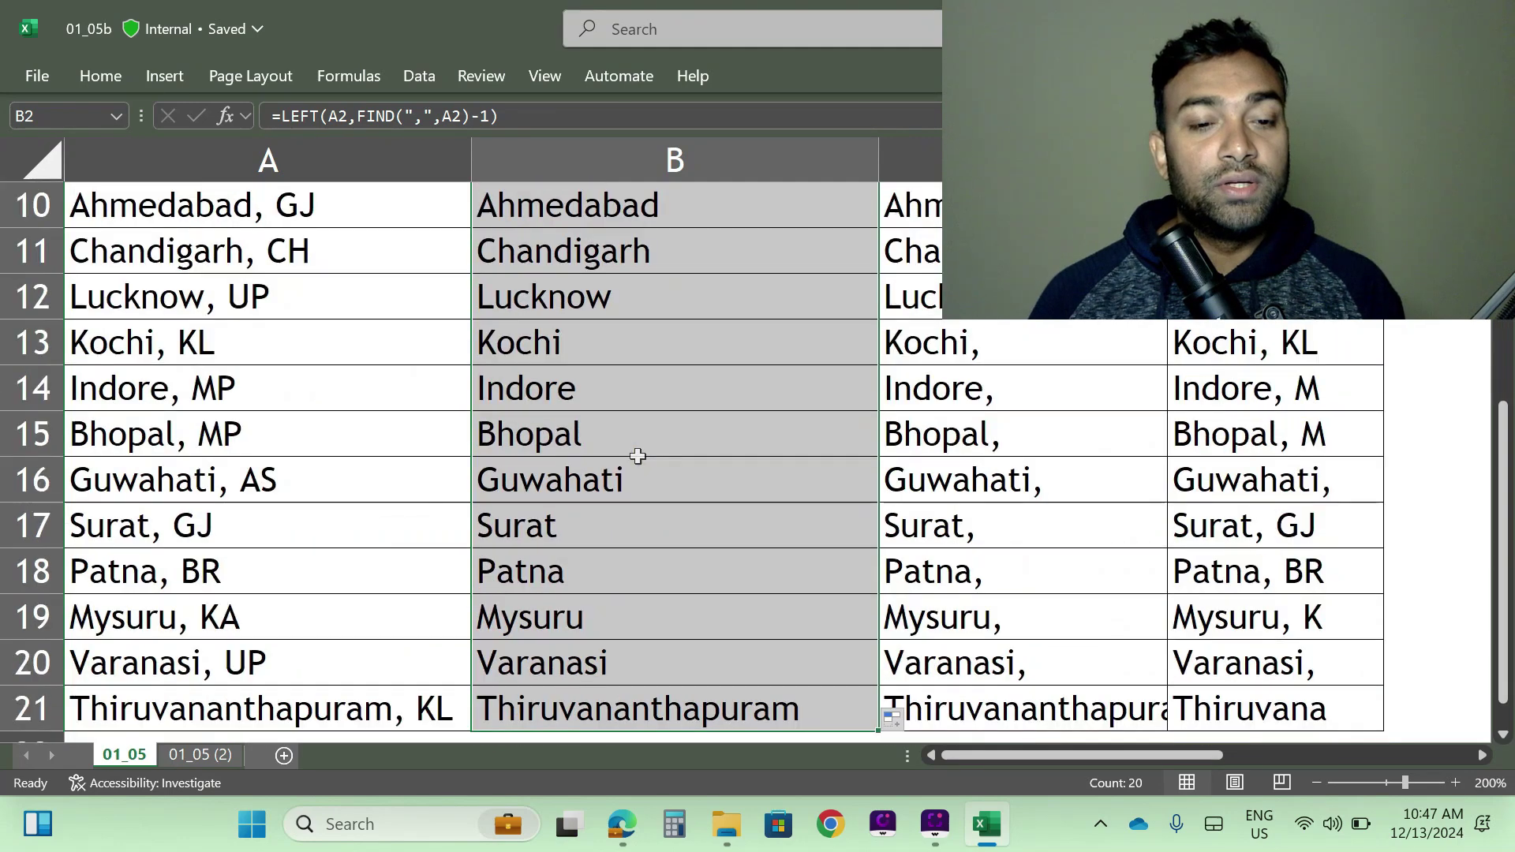
pyautogui.scroll(-5, 636, 454)
pyautogui.scroll(8, 636, 454)
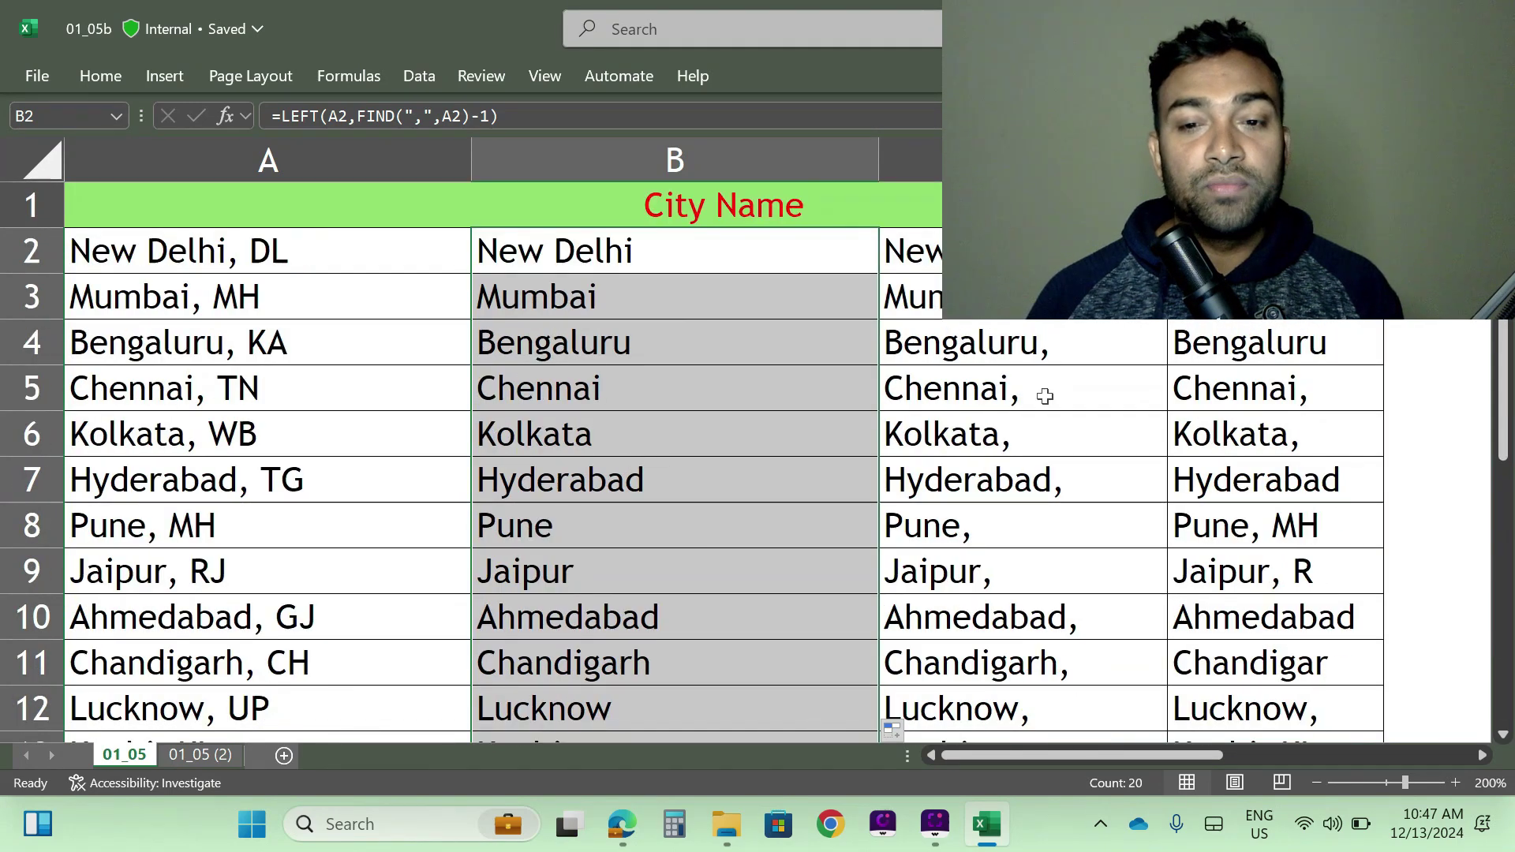
# Narrow columns B and C to bring the three sets of extracted names closer together, and select D2
pyautogui.moveTo(878, 160); pyautogui.dragTo(725, 160)
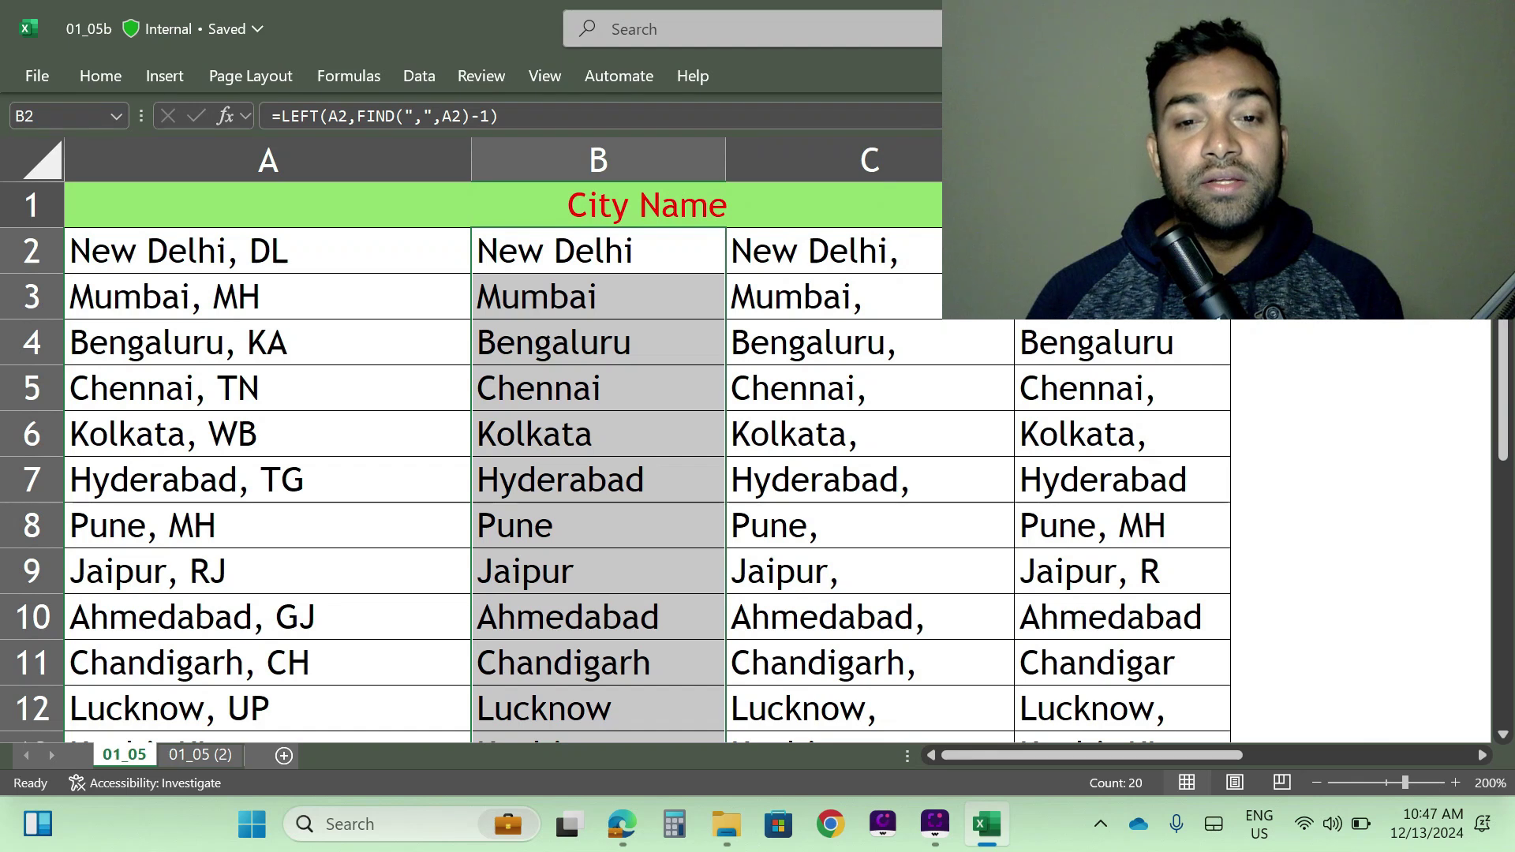
pyautogui.moveTo(1014, 160); pyautogui.dragTo(996, 160)
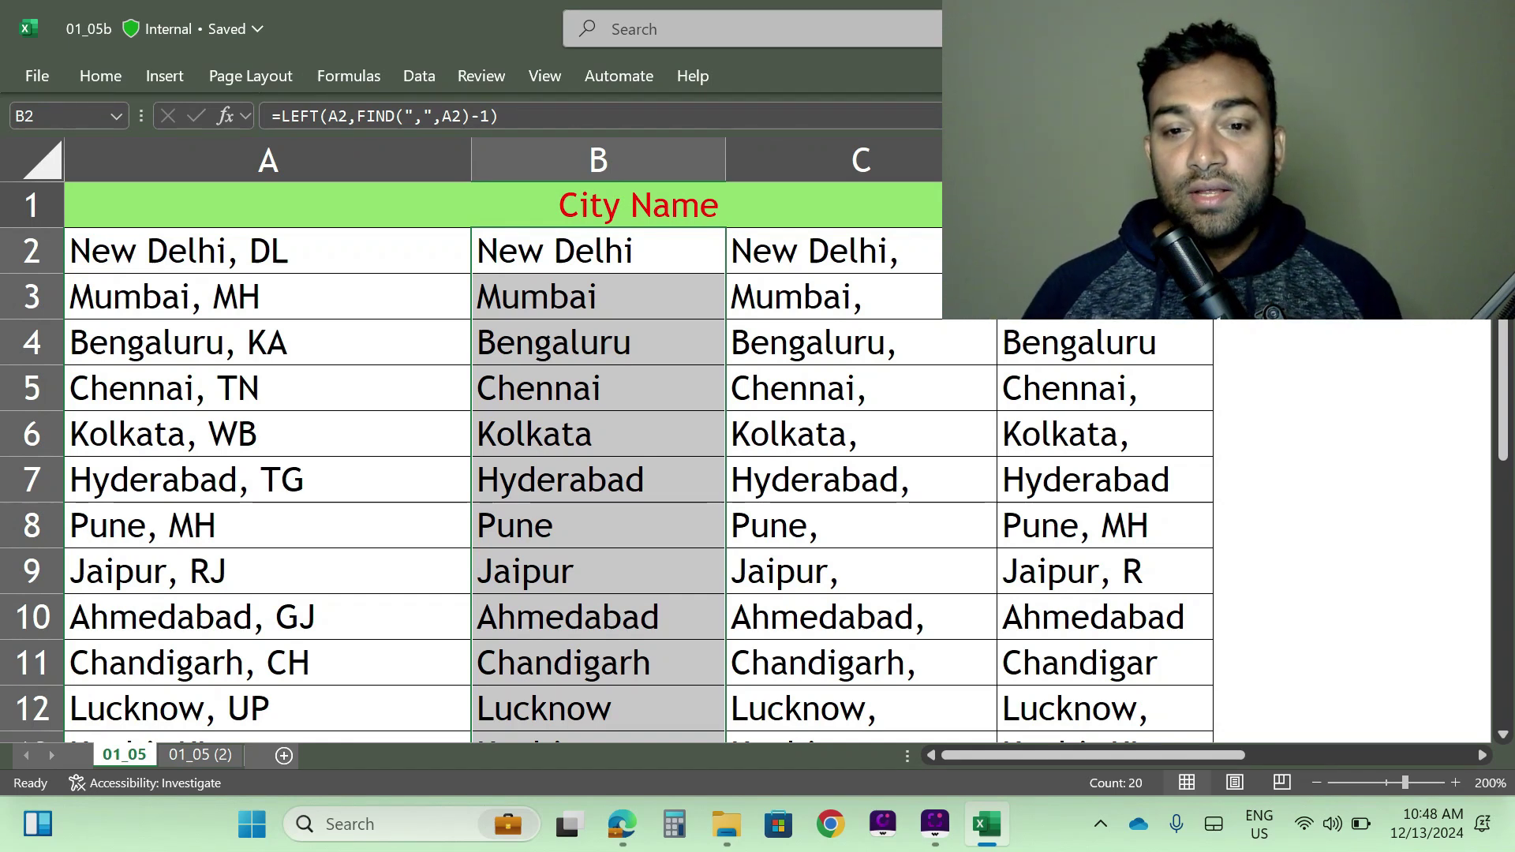
pyautogui.click(1104, 251)
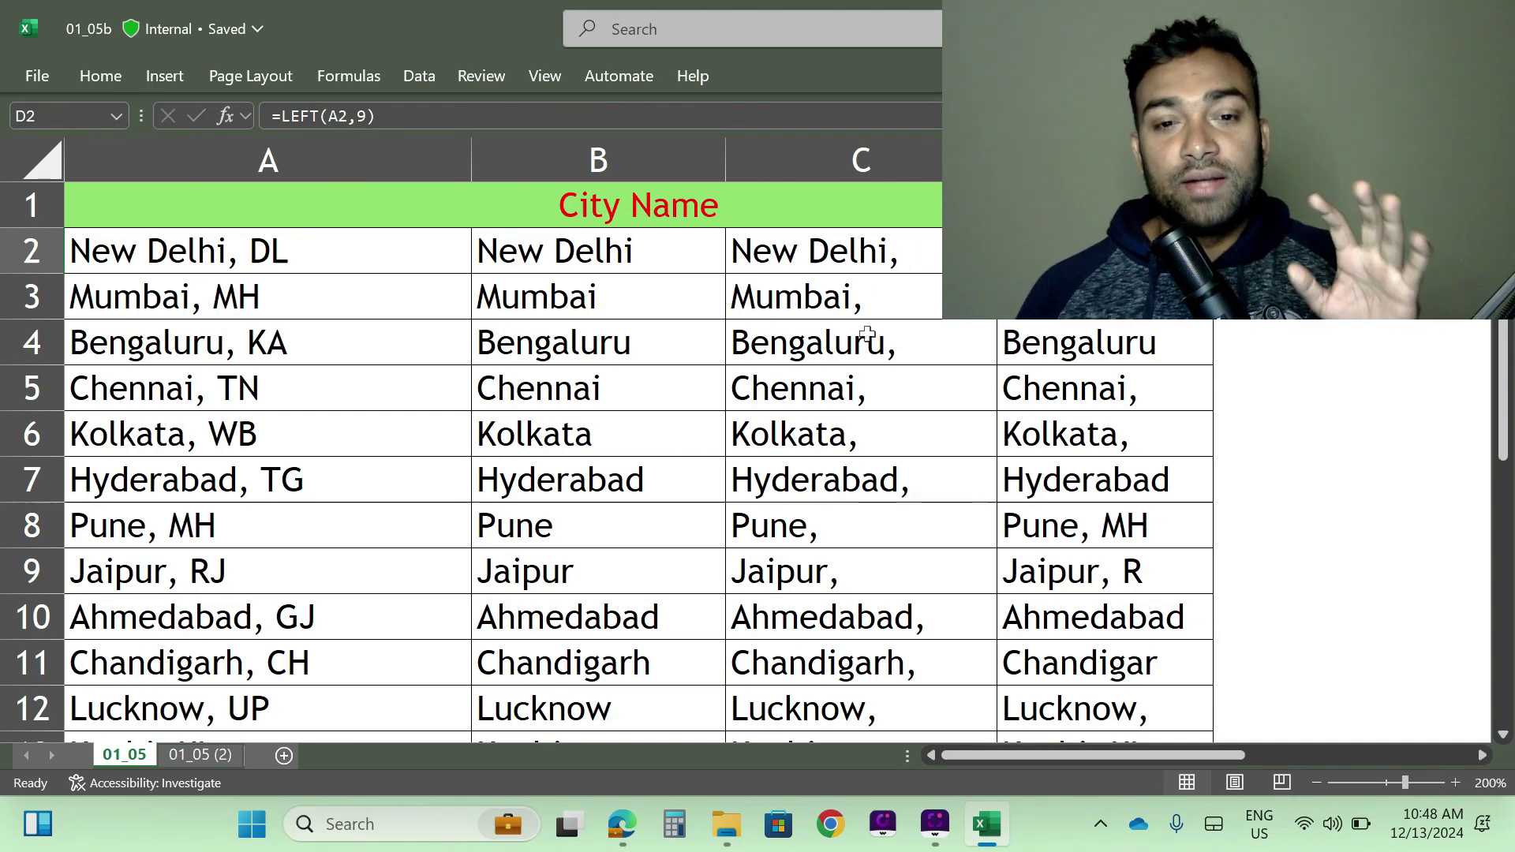
# Review the comma-free LEFT and FIND formula in B2 and select column B
pyautogui.click(582, 254)
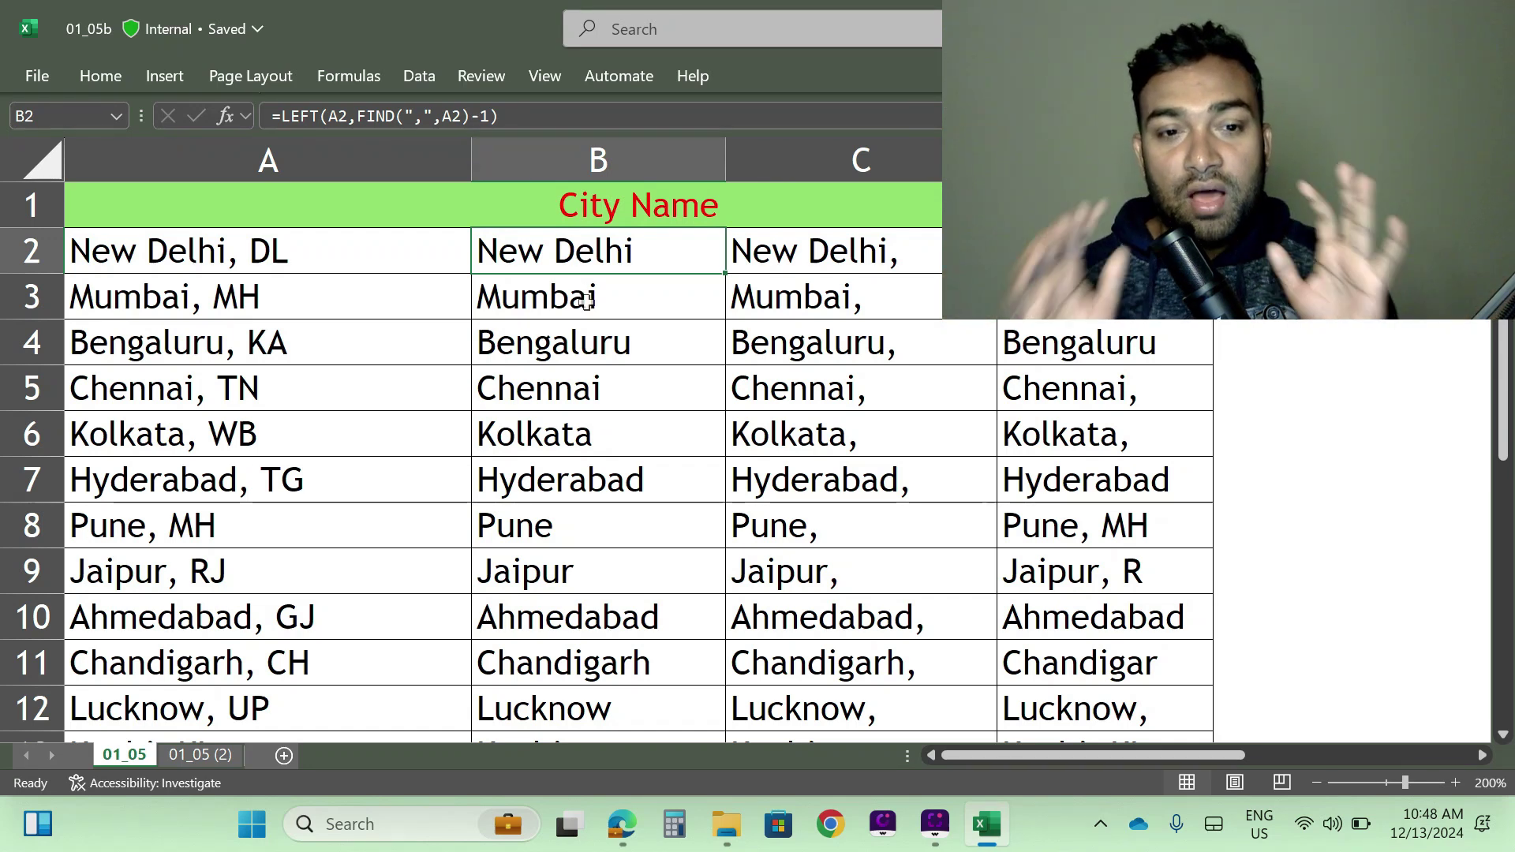
pyautogui.click(601, 157)
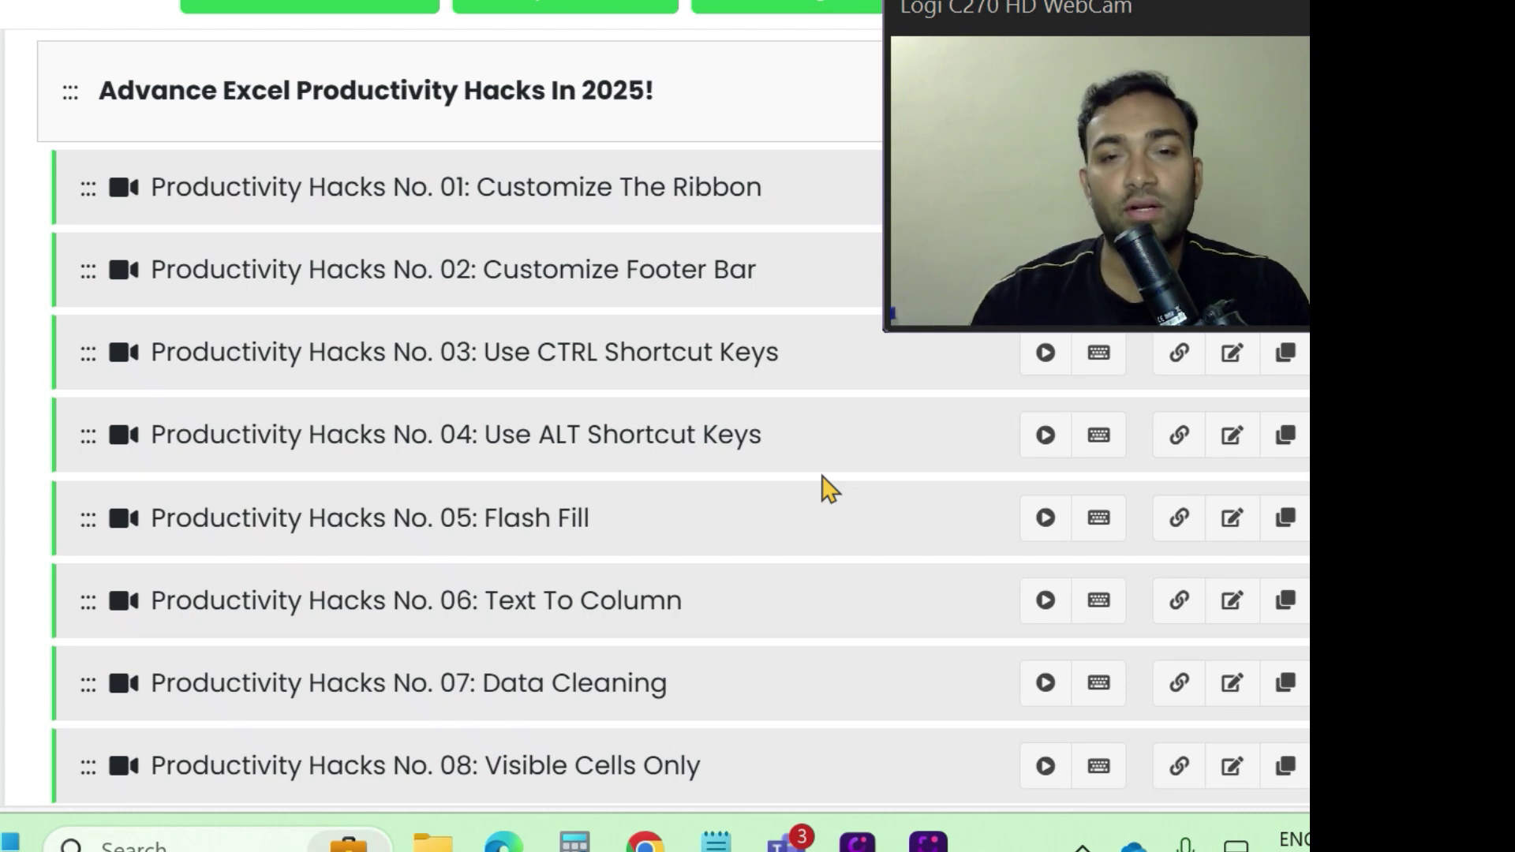
# Review the Excel course curriculum in the web browser, from the productivity hacks section through to Master Macro & VBA
pyautogui.scroll(-20, 822, 478)
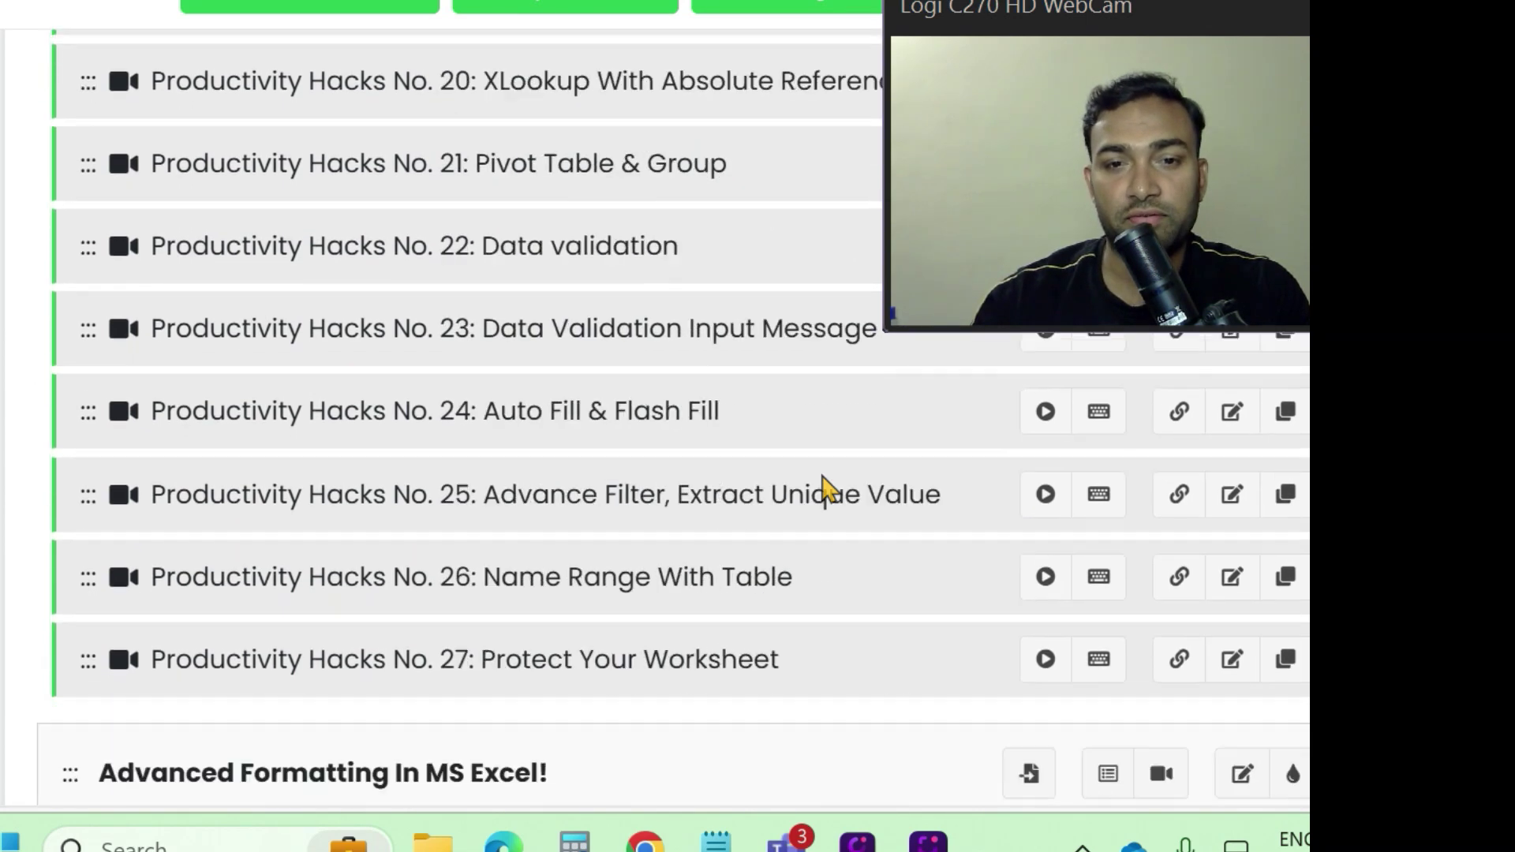
pyautogui.scroll(-5, 823, 478)
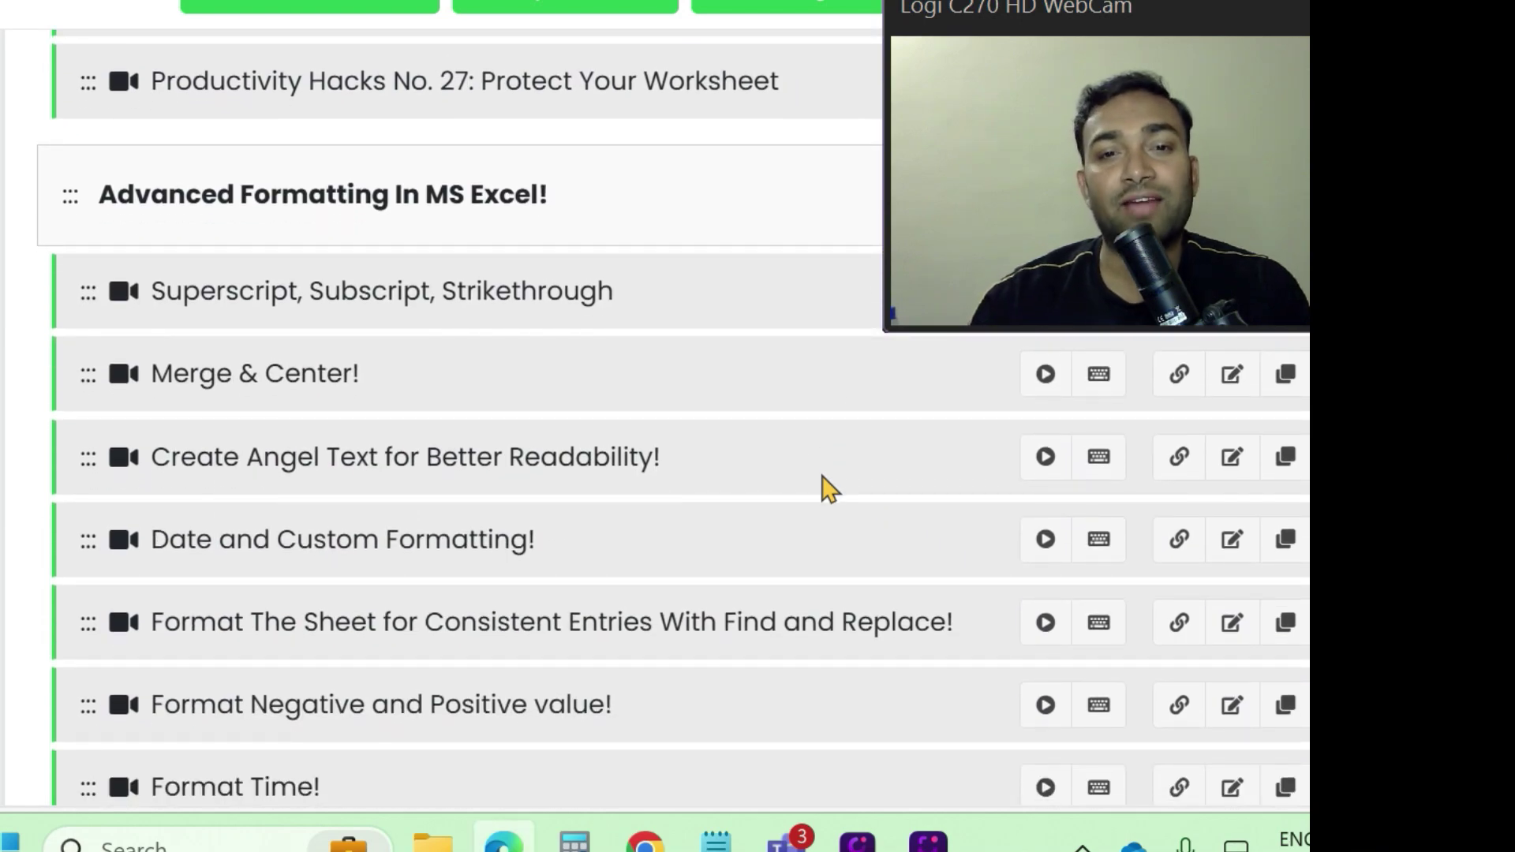
pyautogui.scroll(-15, 822, 477)
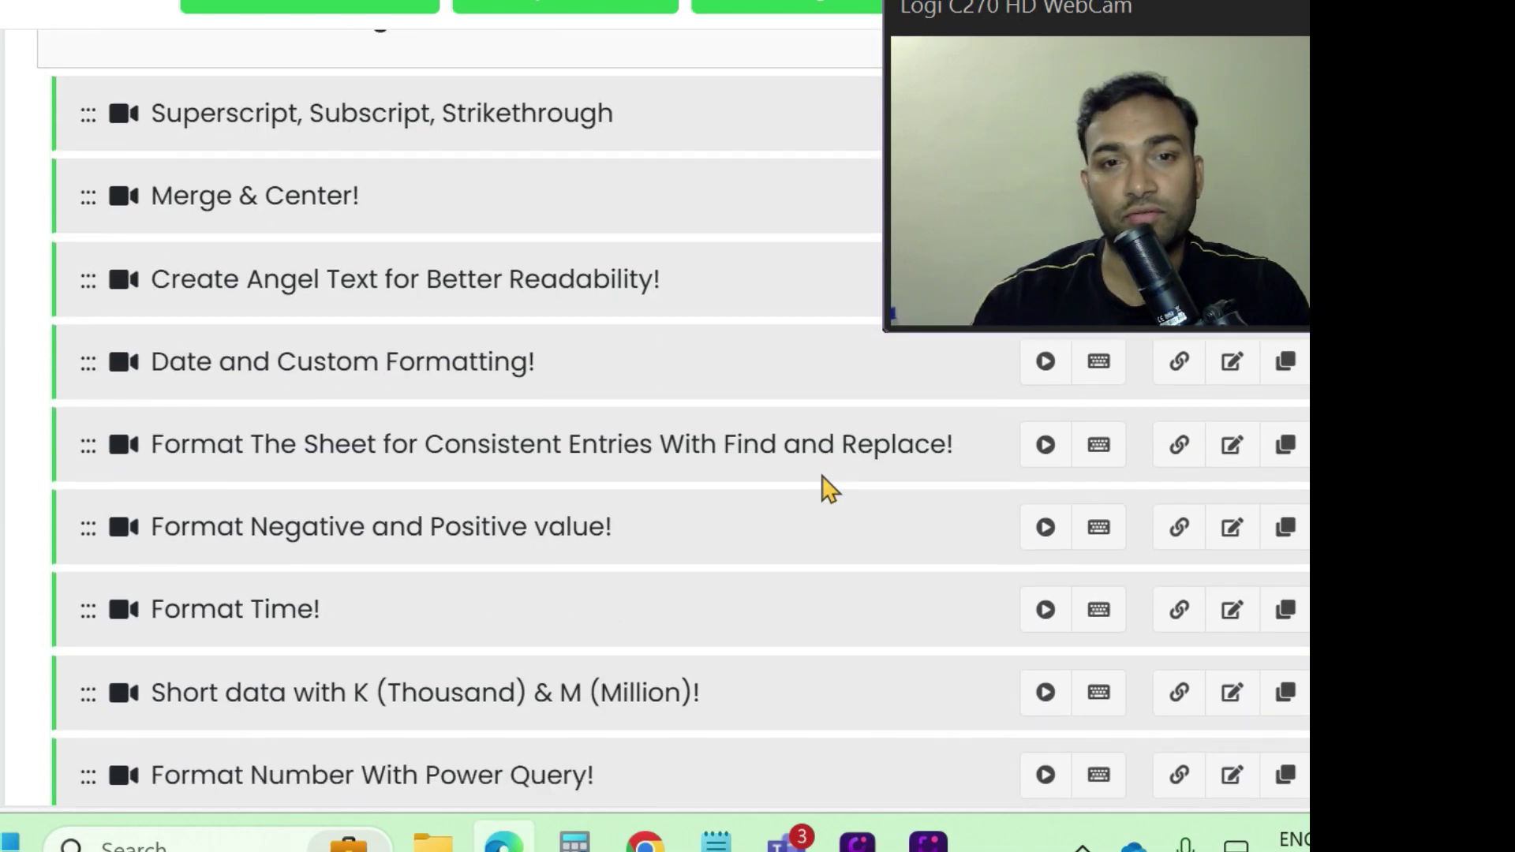
pyautogui.scroll(-8, 823, 477)
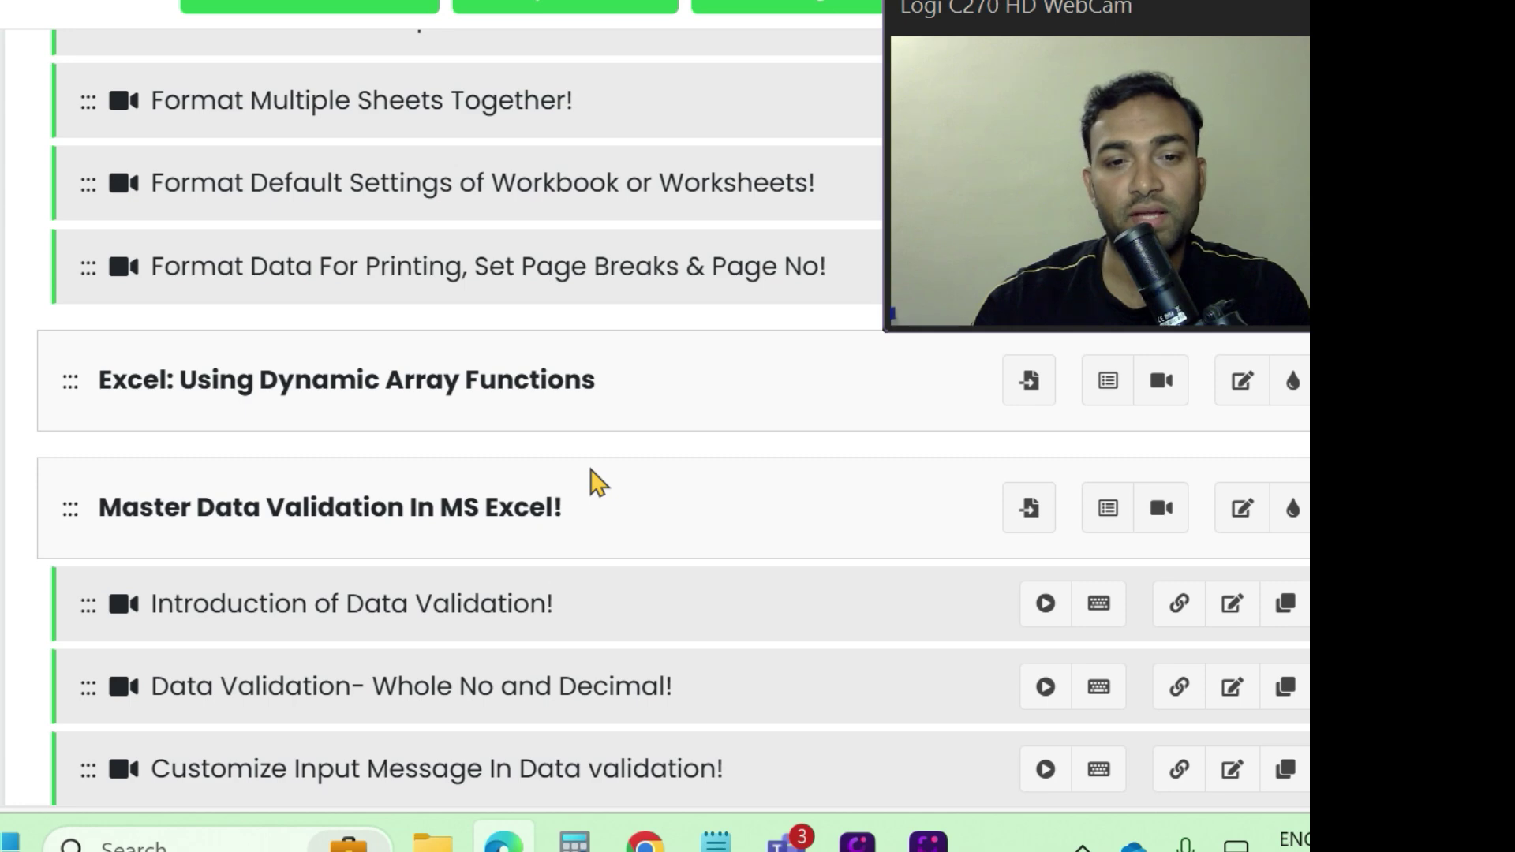
pyautogui.scroll(-2, 597, 483)
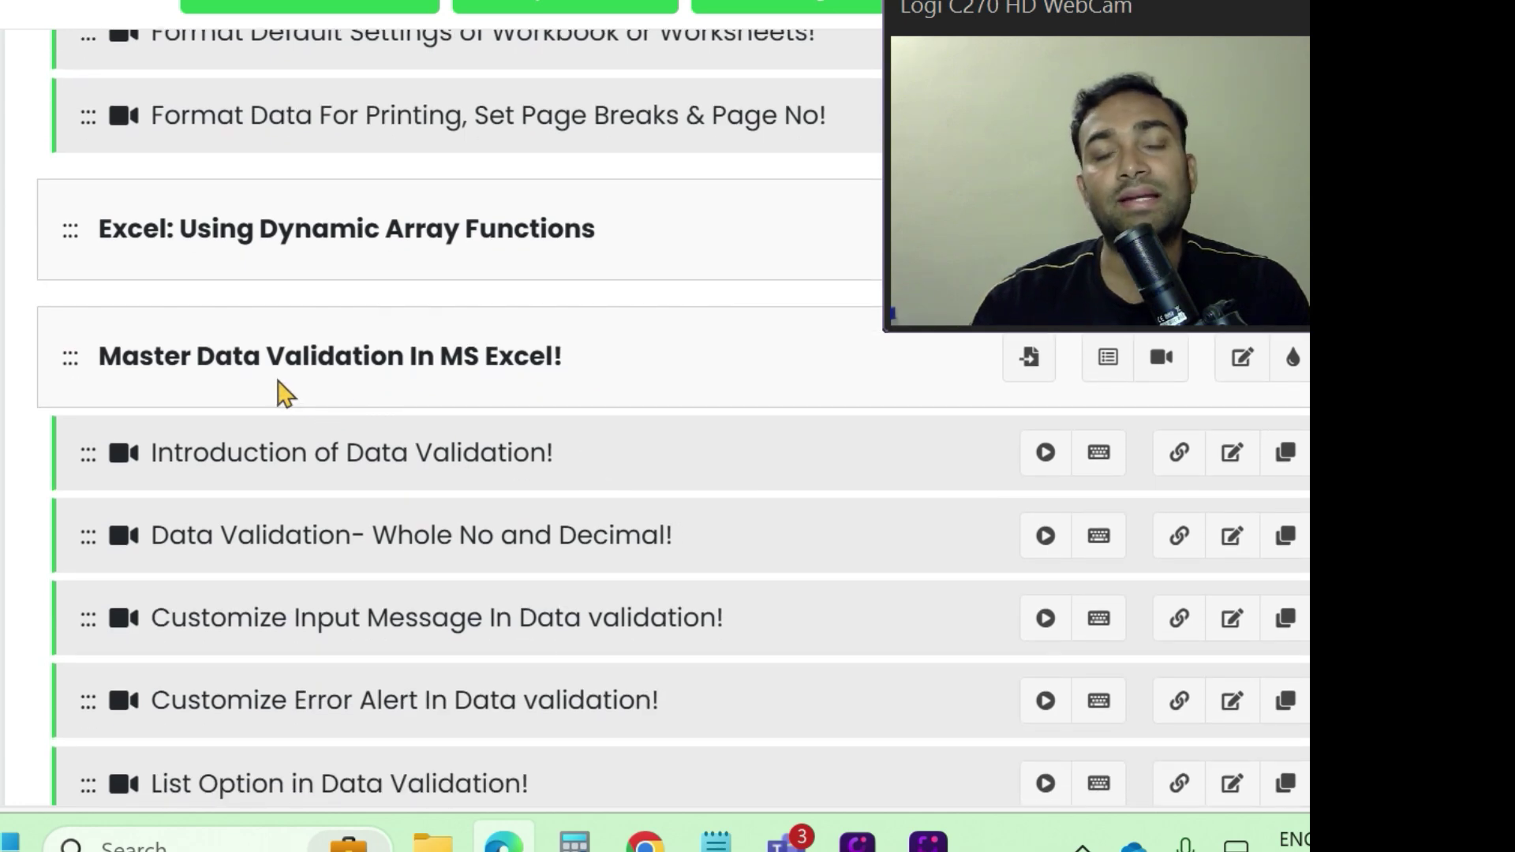
pyautogui.scroll(-15, 598, 490)
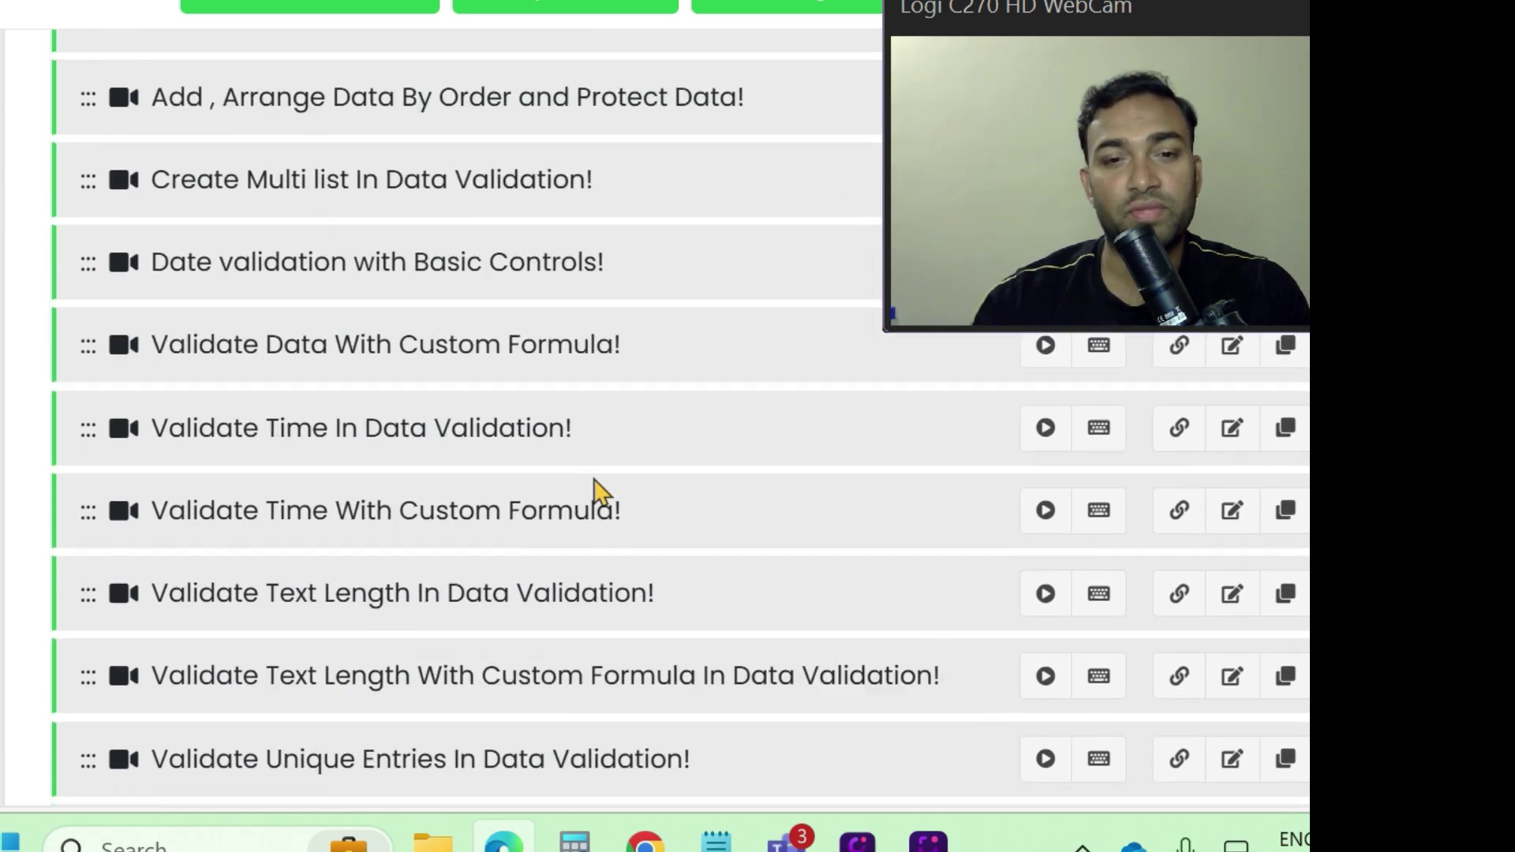
pyautogui.scroll(-6, 597, 489)
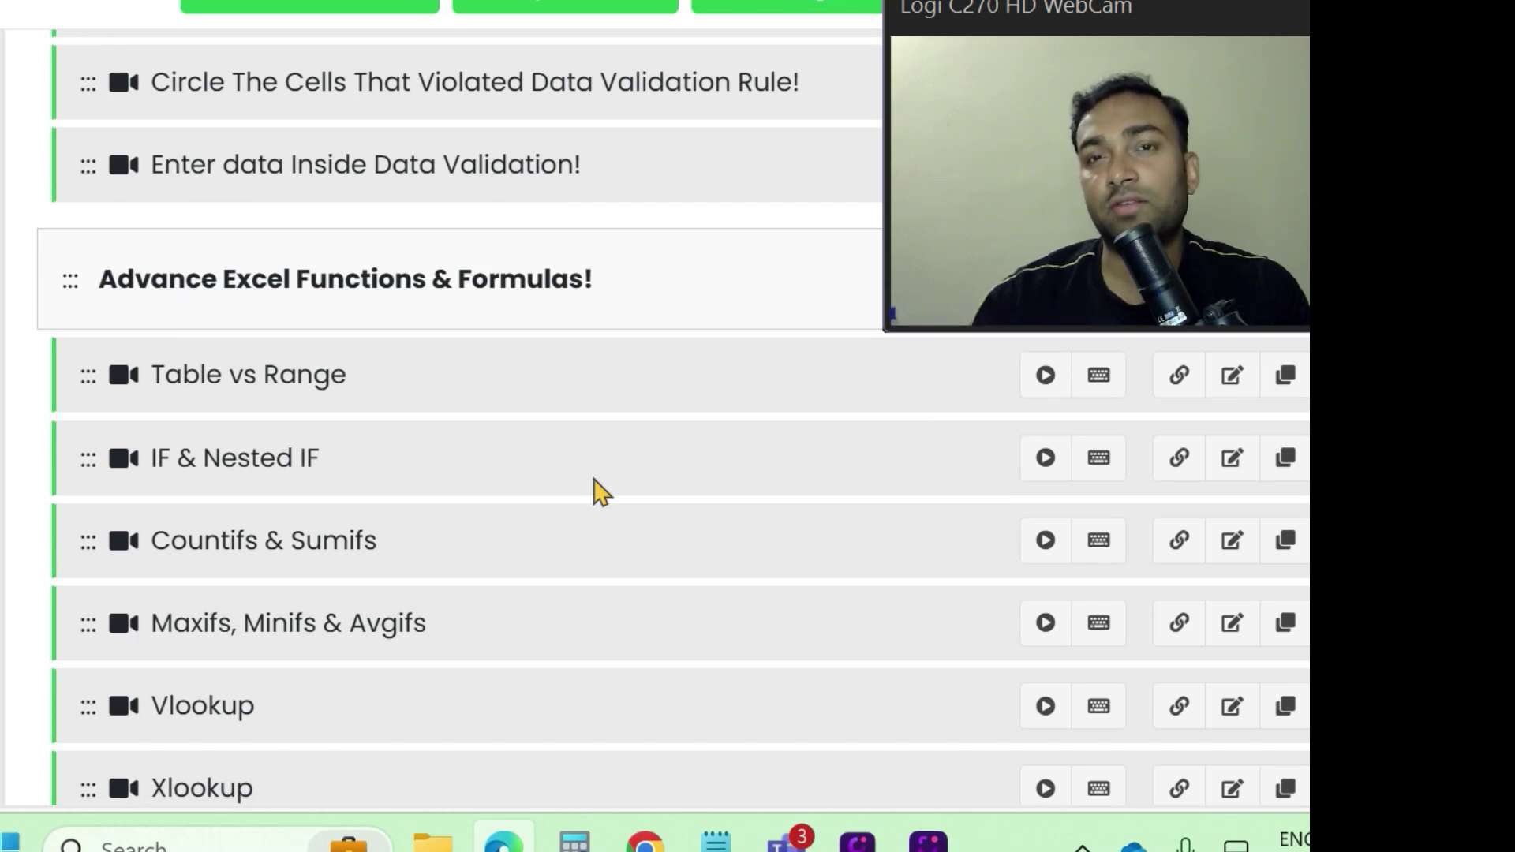
pyautogui.scroll(-18, 597, 489)
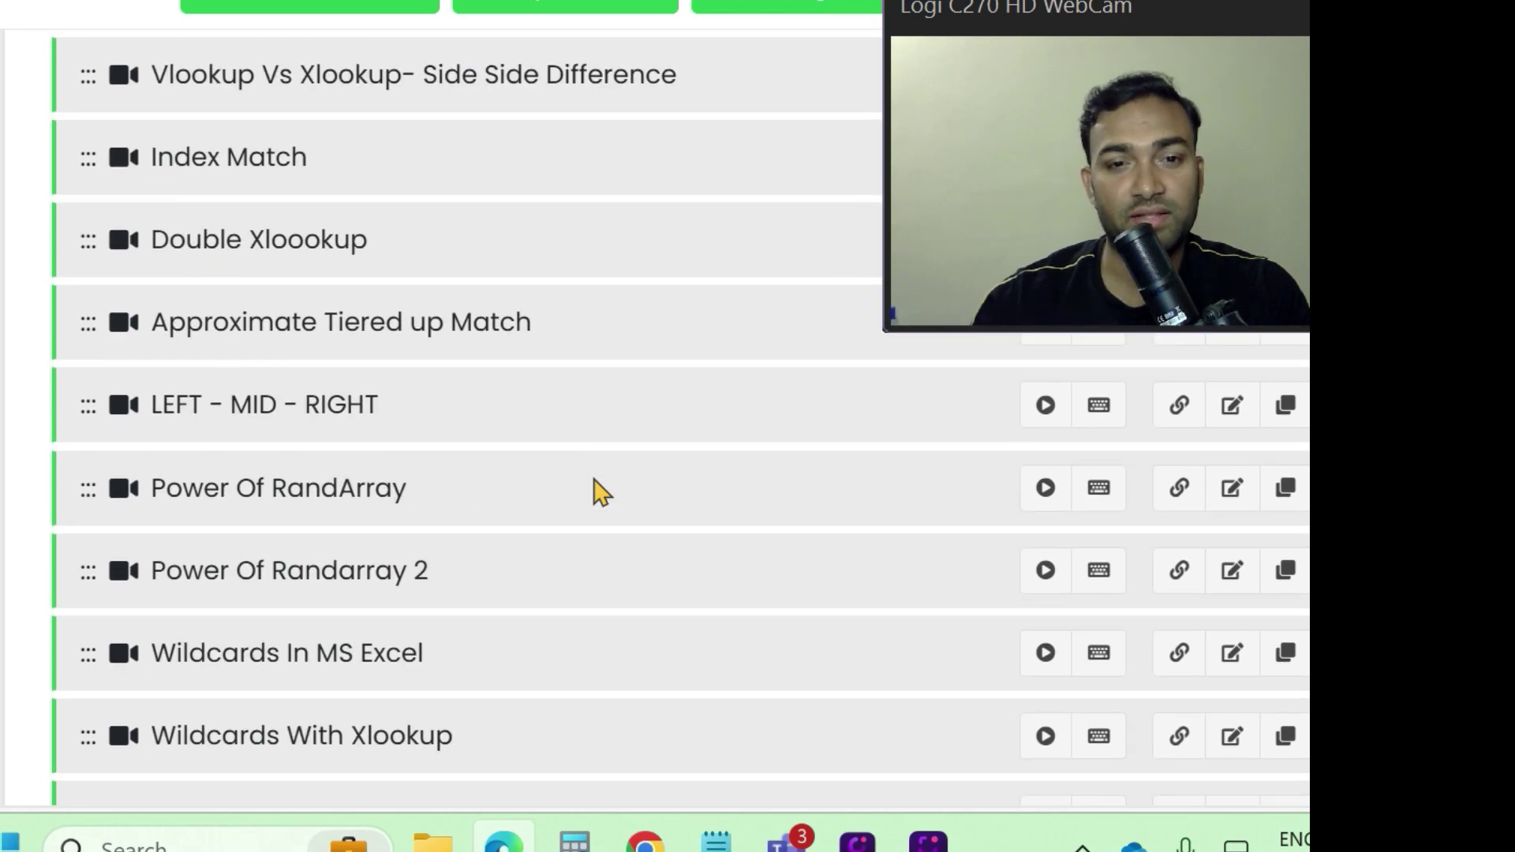
pyautogui.scroll(-7, 600, 493)
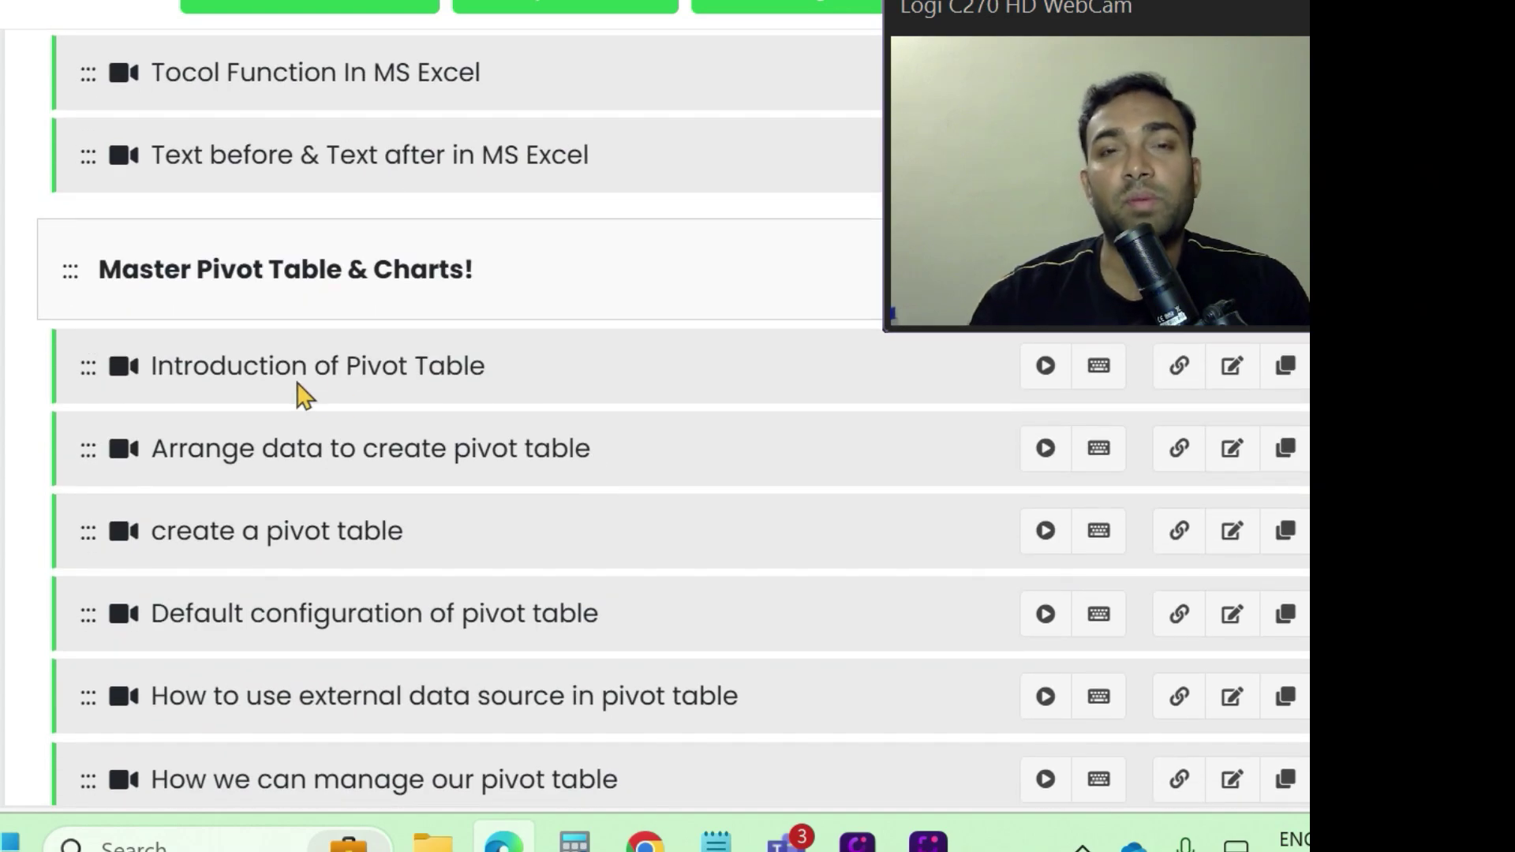
pyautogui.scroll(-18, 302, 394)
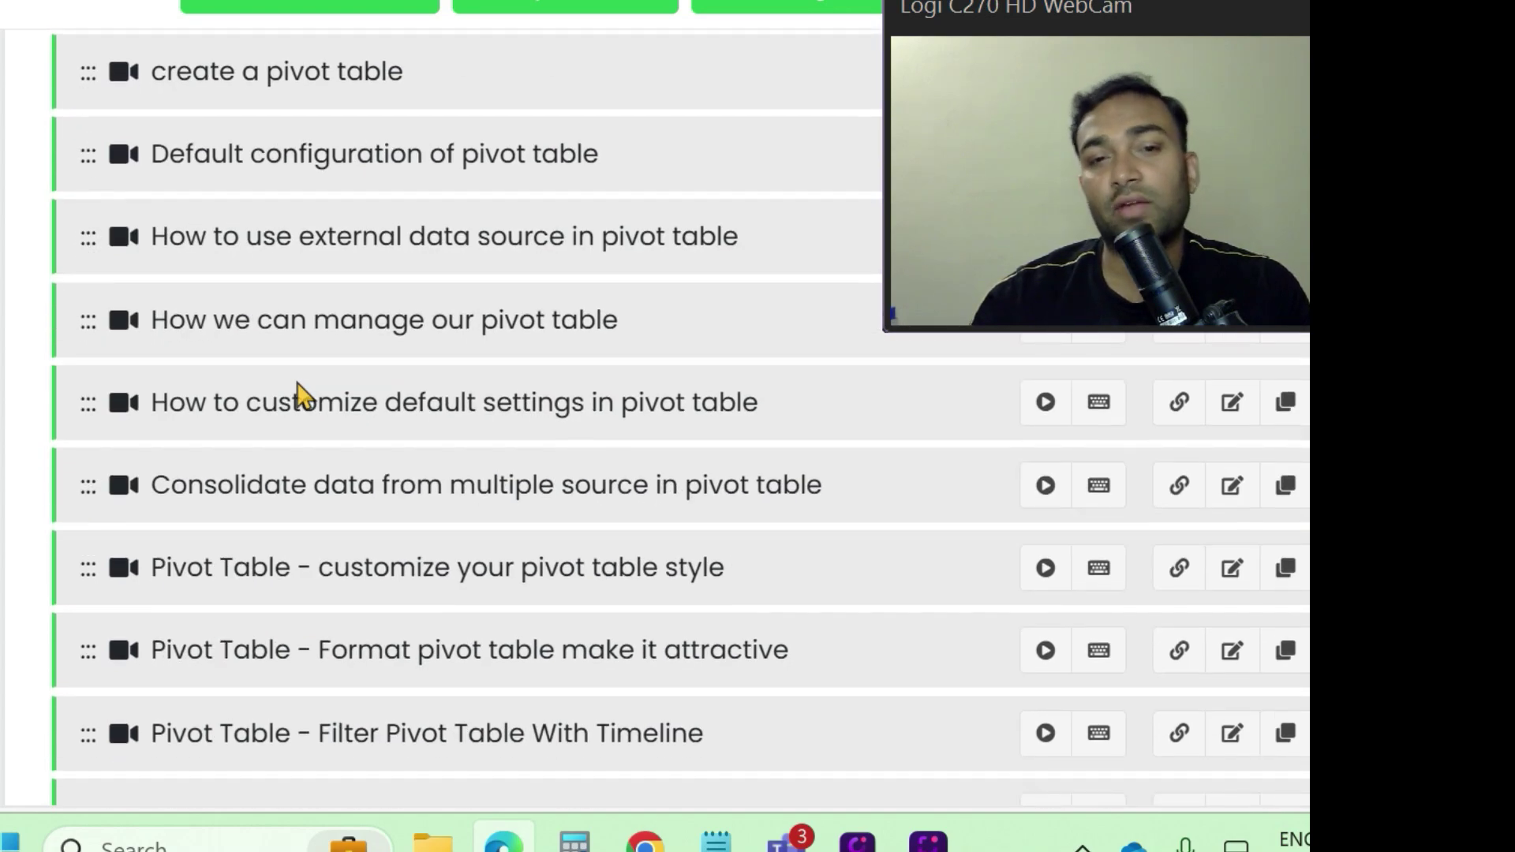
pyautogui.scroll(-16, 302, 394)
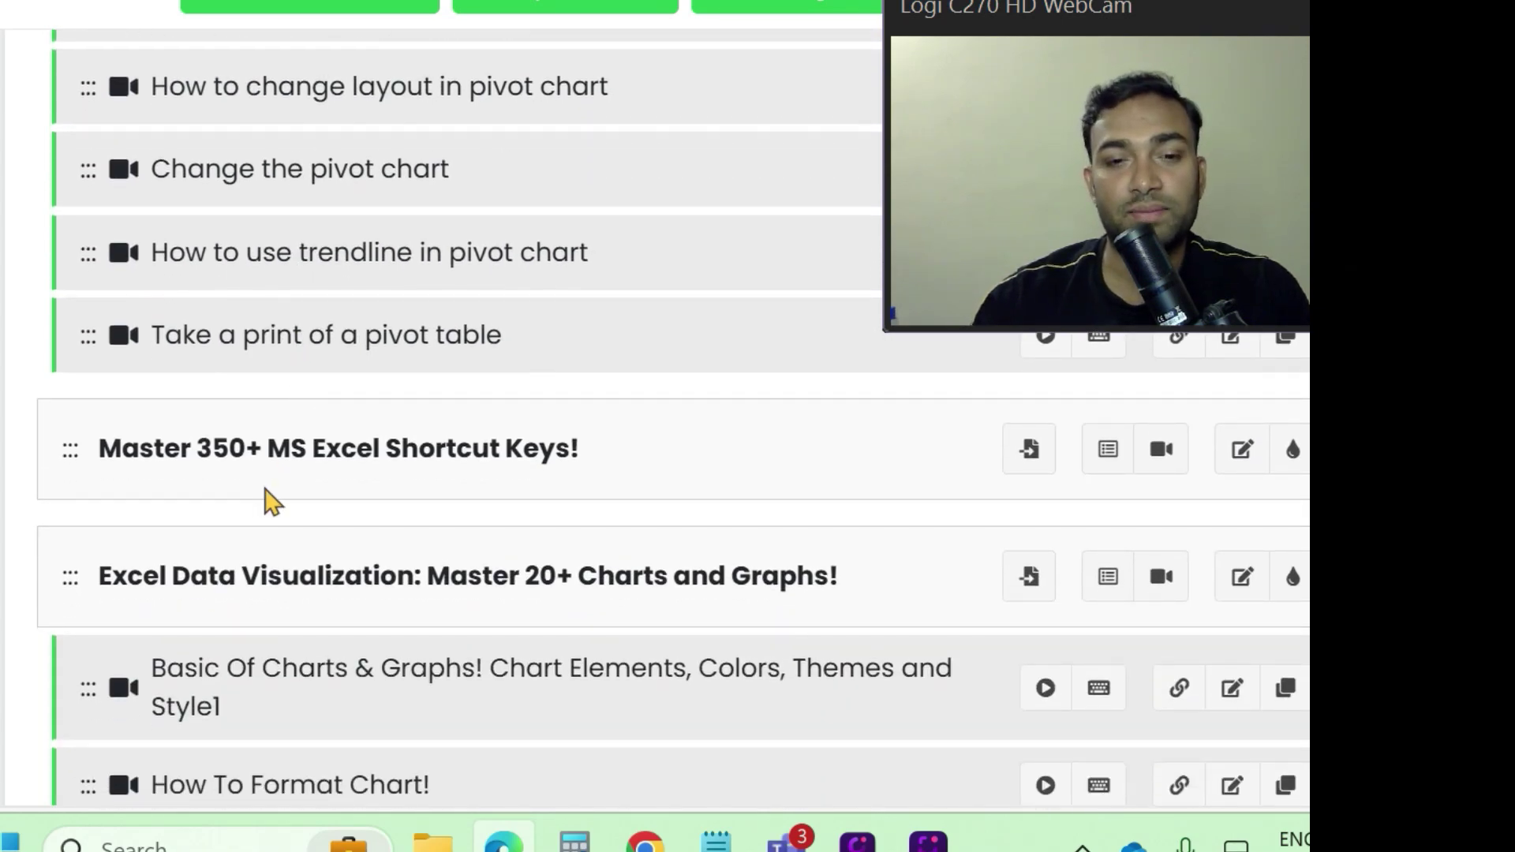
pyautogui.scroll(-3, 268, 500)
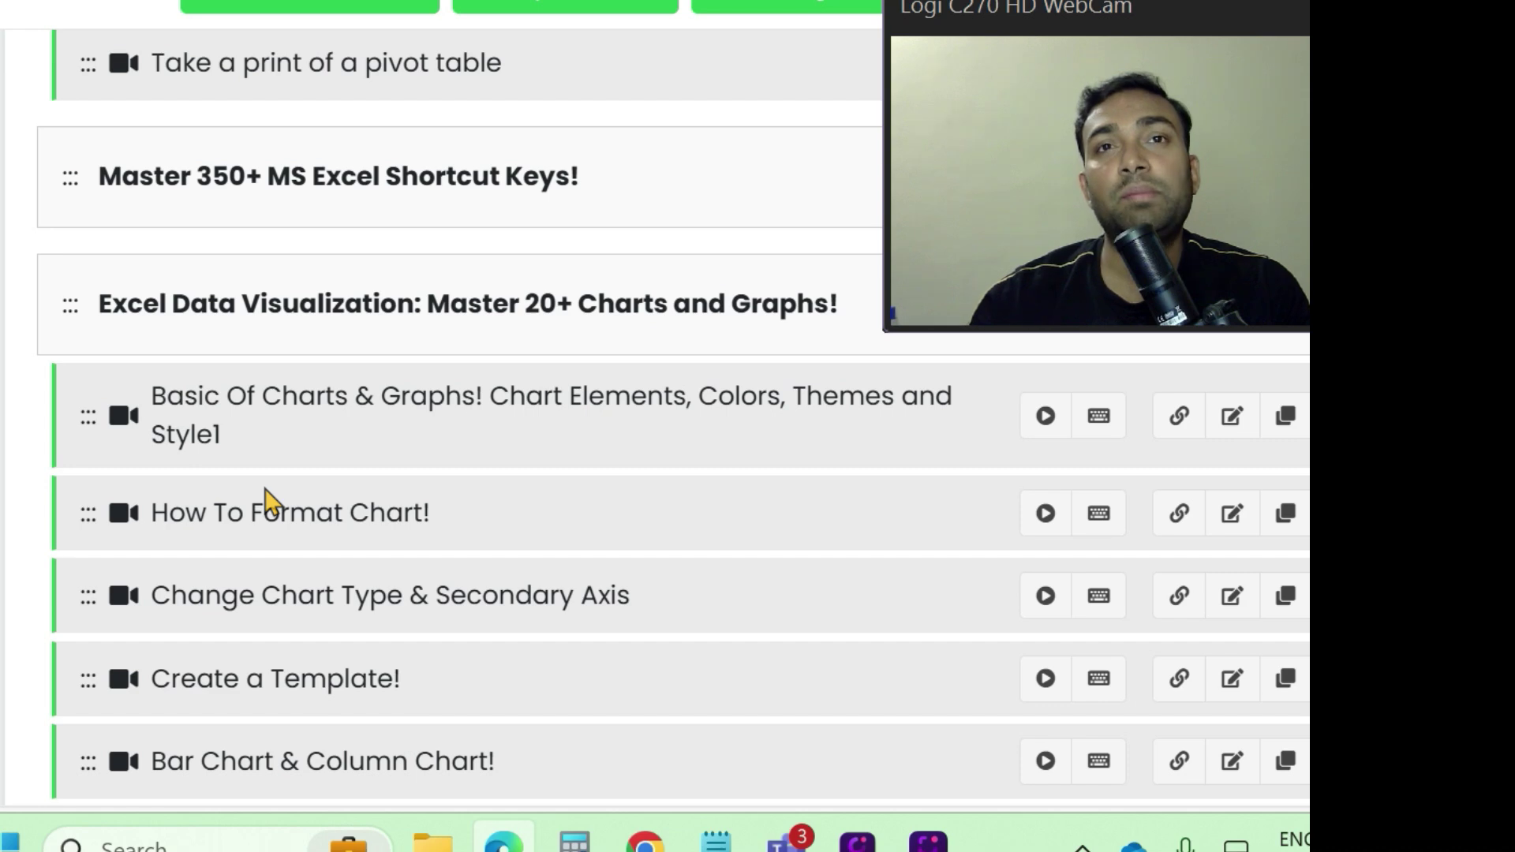
pyautogui.scroll(-2, 269, 501)
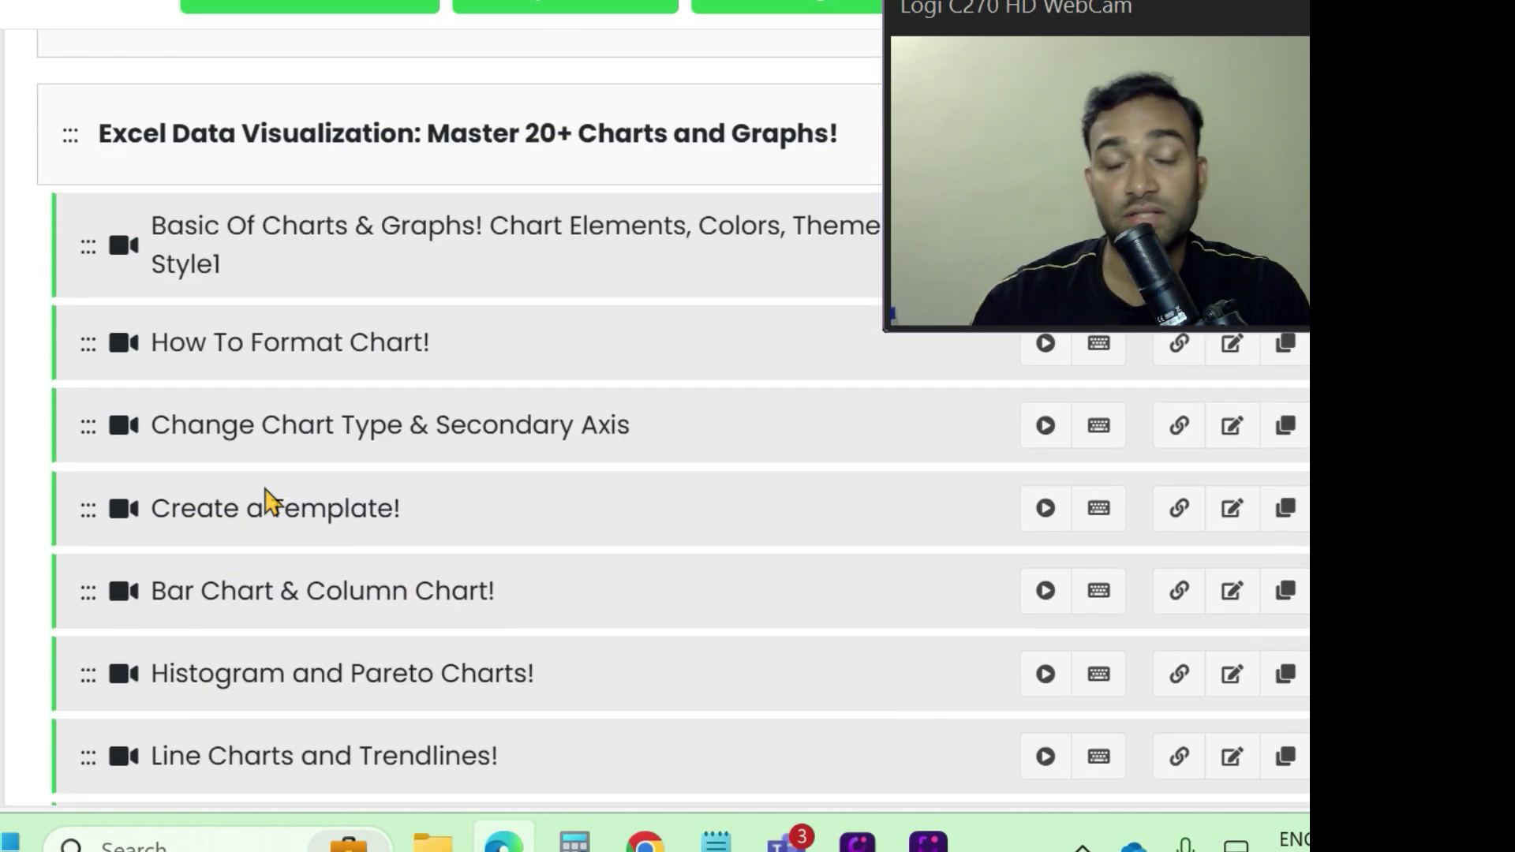
pyautogui.scroll(-19, 268, 501)
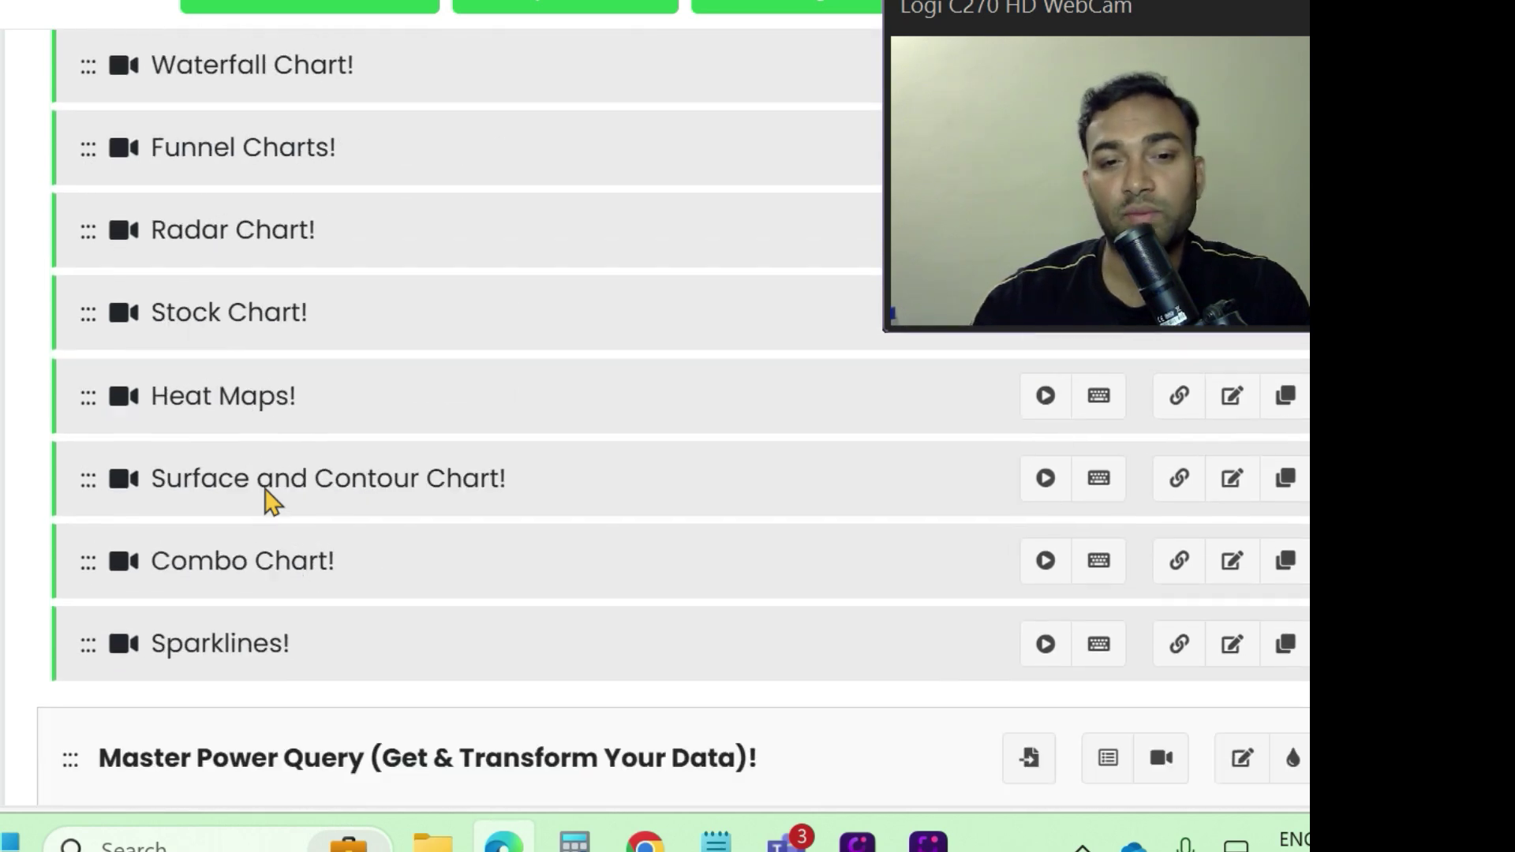
pyautogui.scroll(-1, 268, 501)
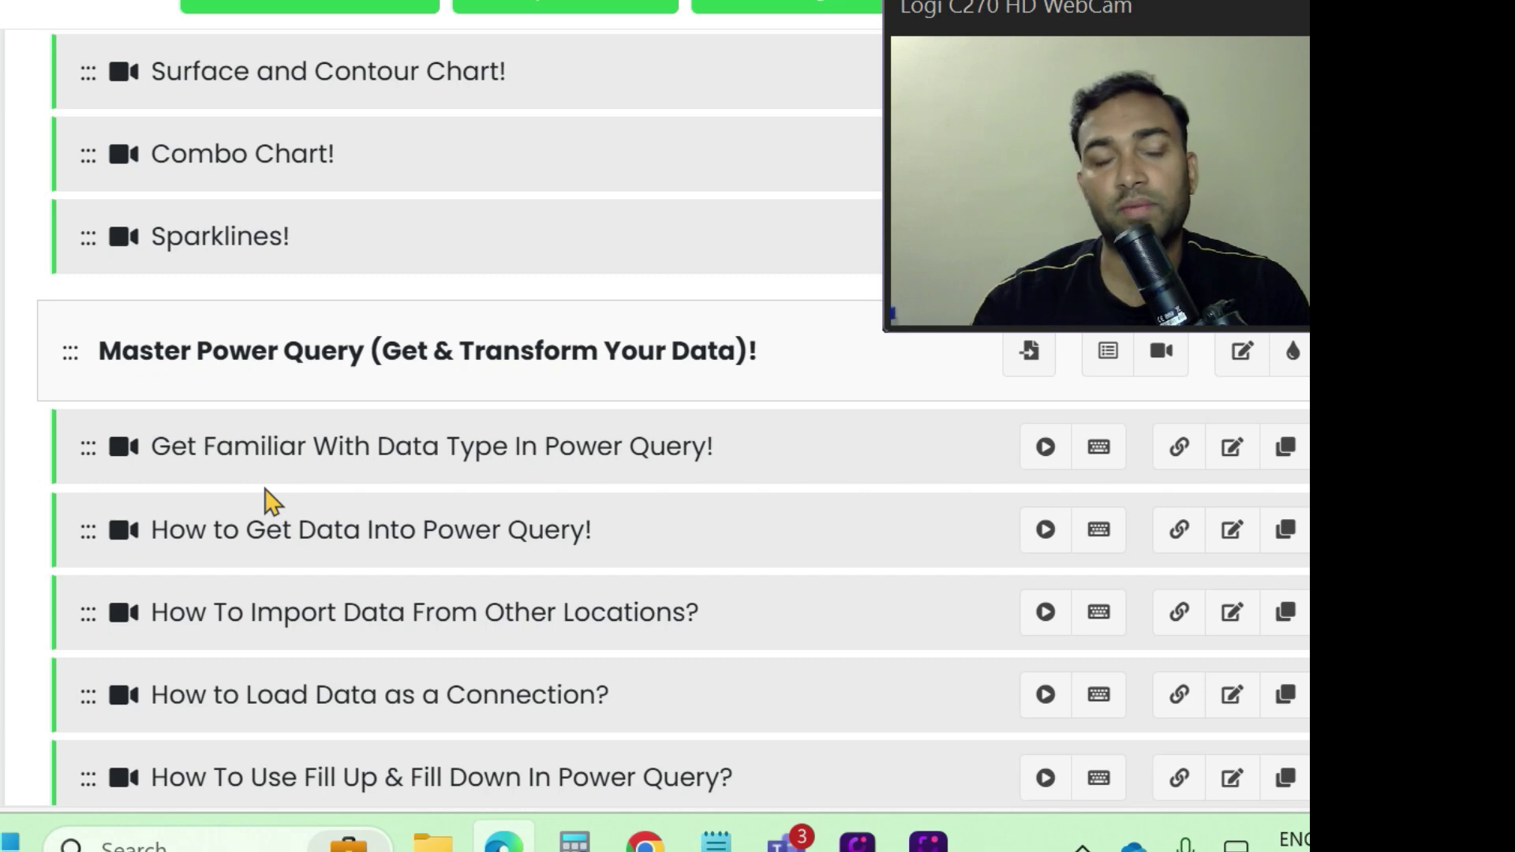
pyautogui.scroll(-1, 268, 501)
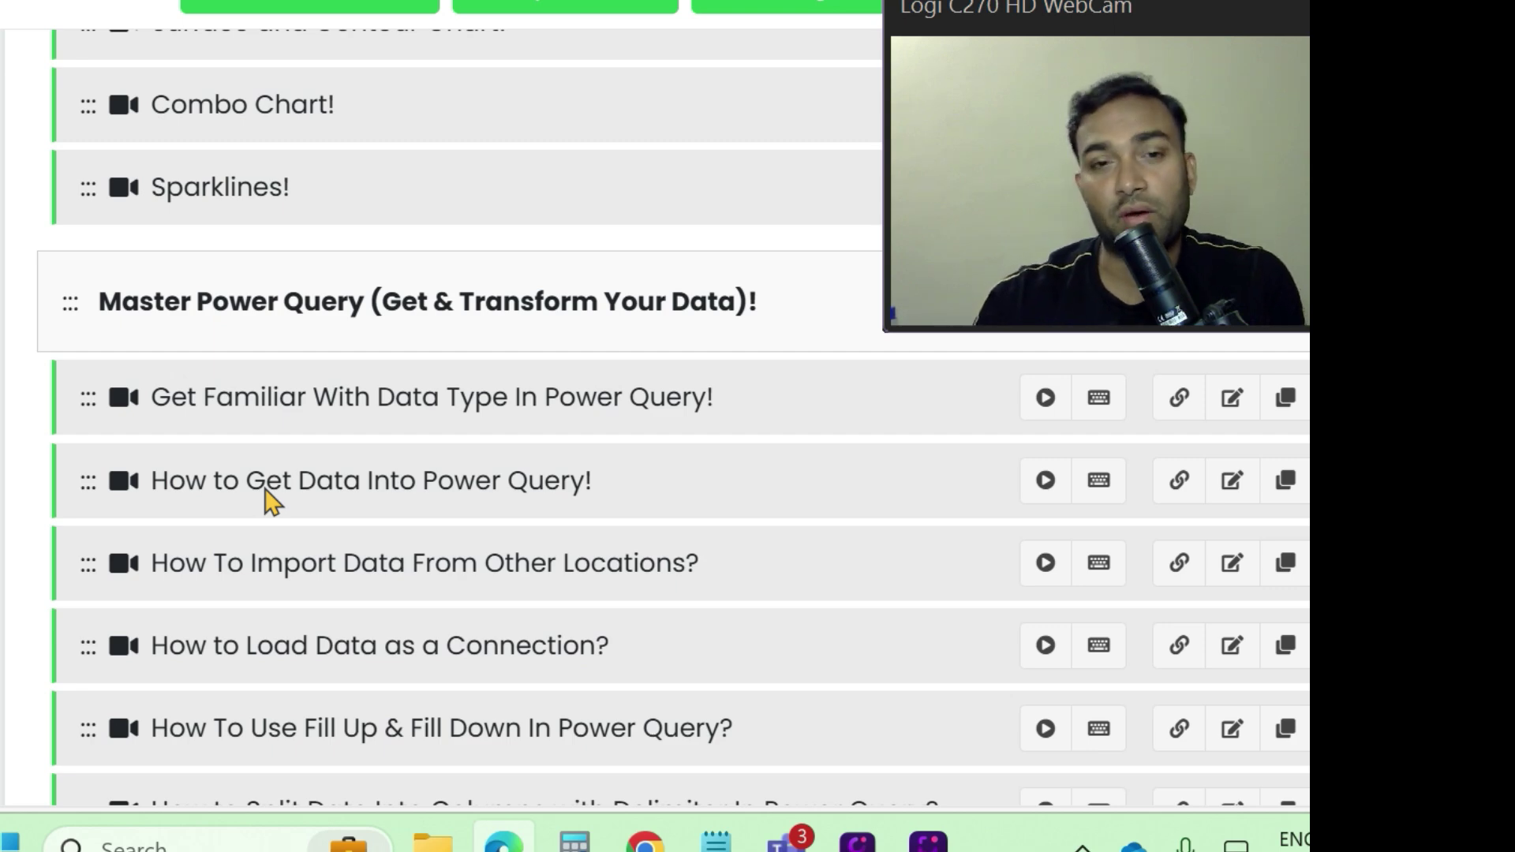
pyautogui.scroll(-9, 450, 537)
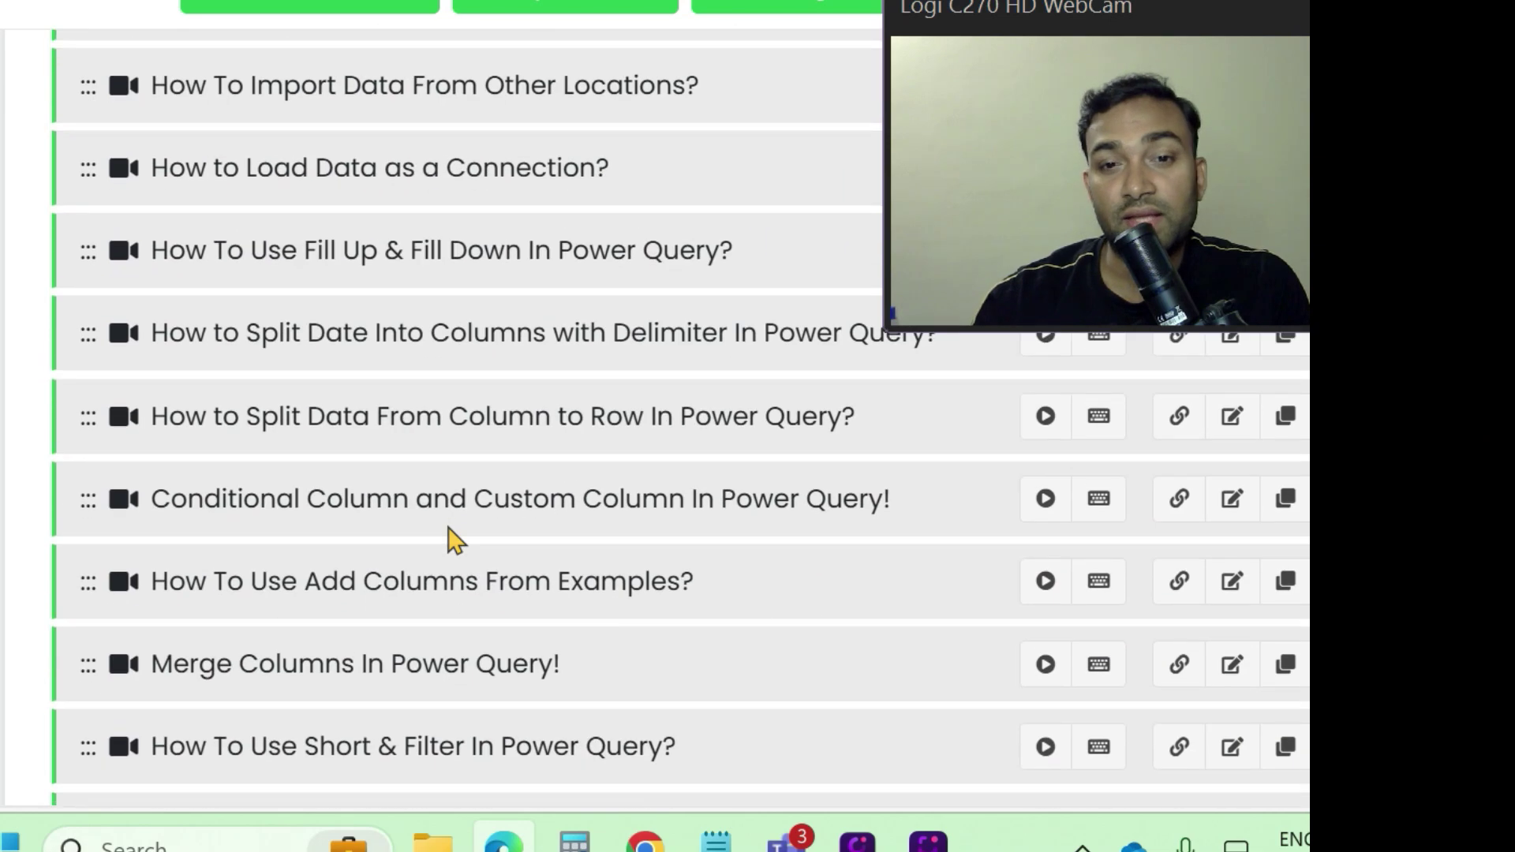
pyautogui.scroll(-4, 449, 539)
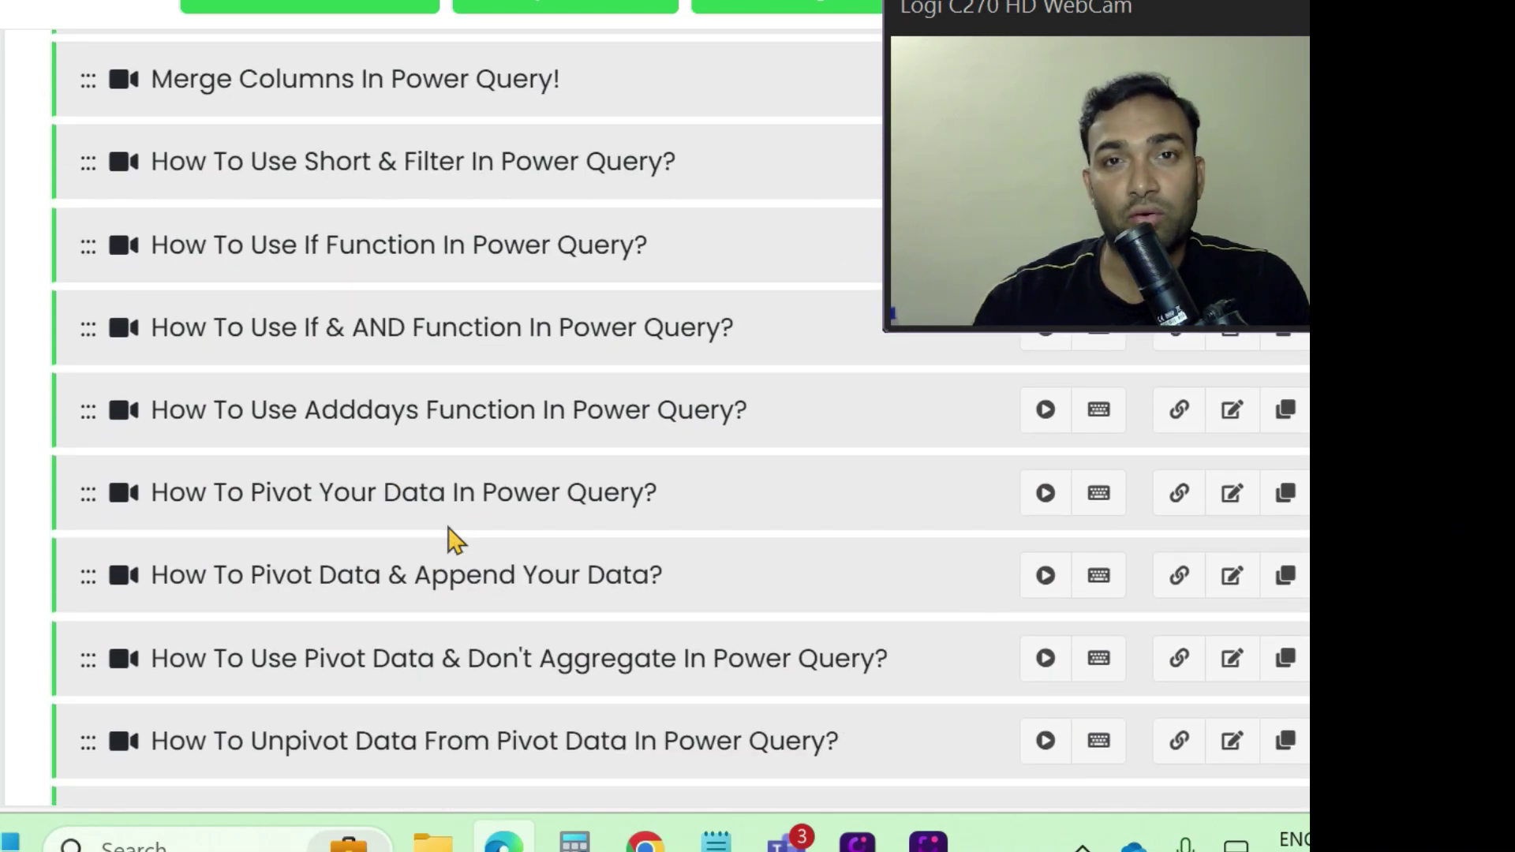
pyautogui.scroll(-14, 454, 541)
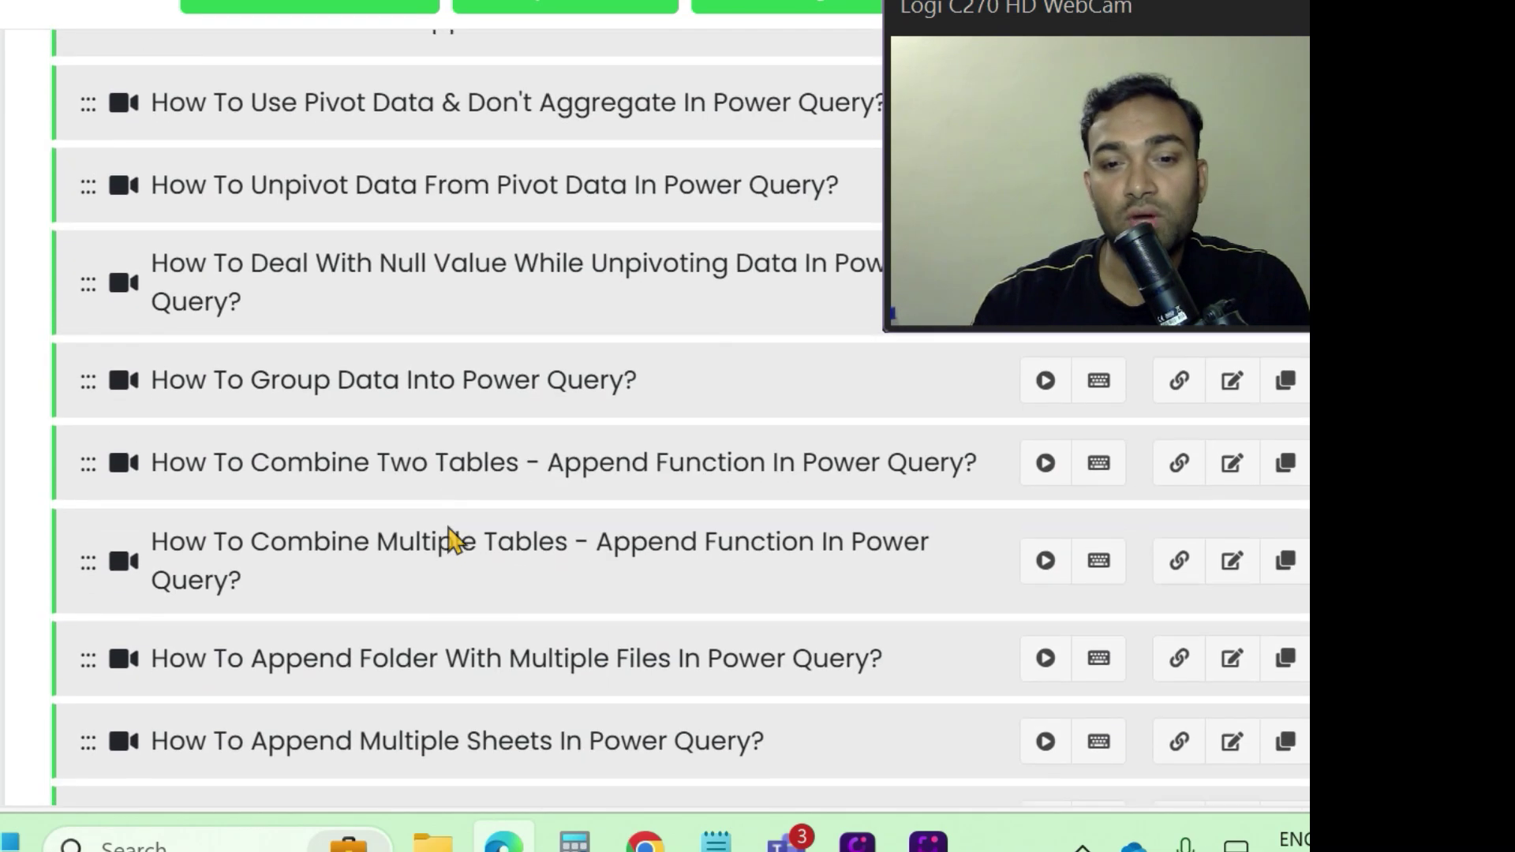
pyautogui.scroll(-4, 454, 540)
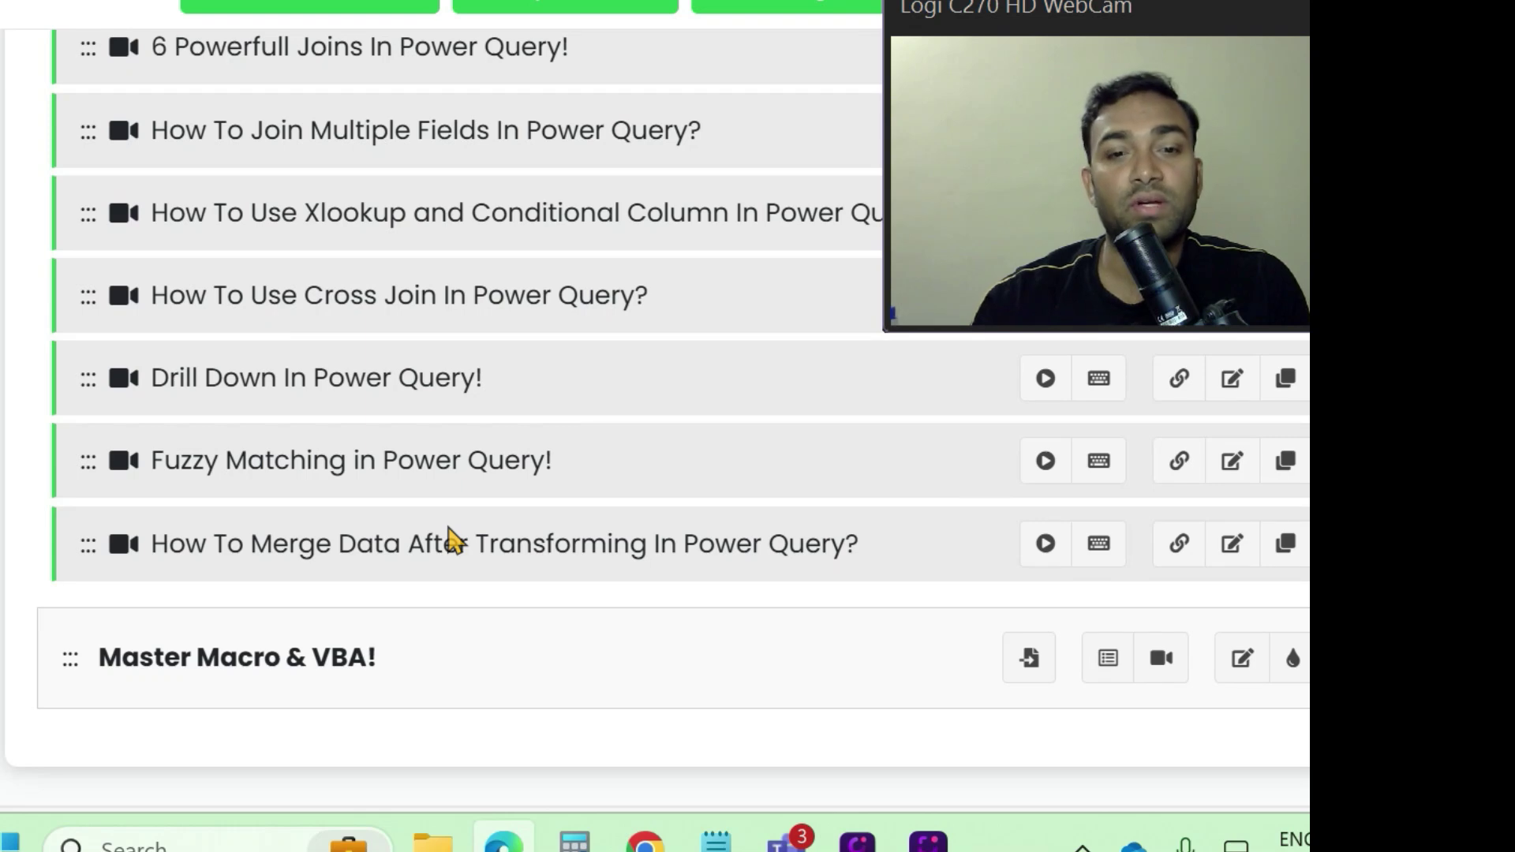